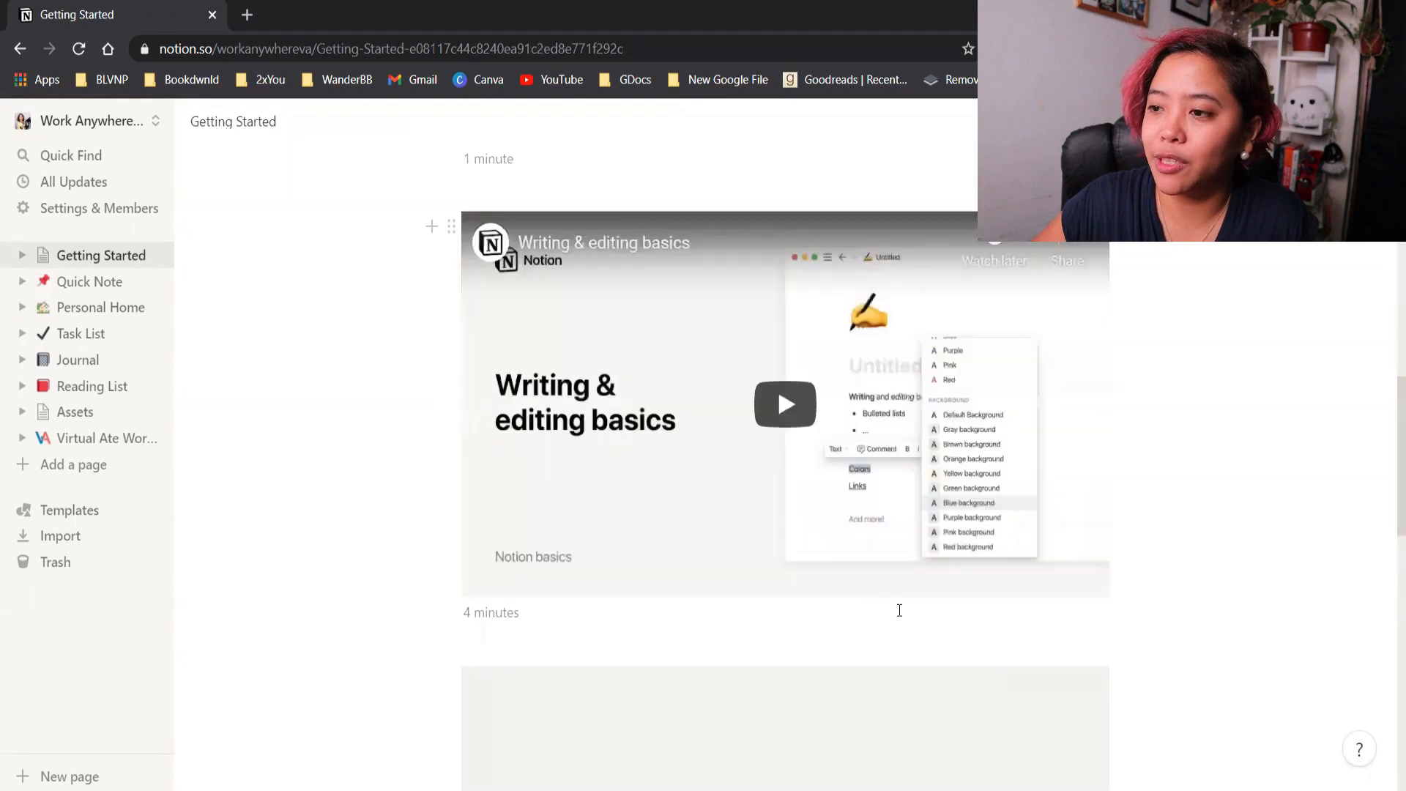
Look through the checklist and the embedded tutorial videos on the Getting Started page
scroll(895, 588, up, 5)
scroll(895, 588, up, 2)
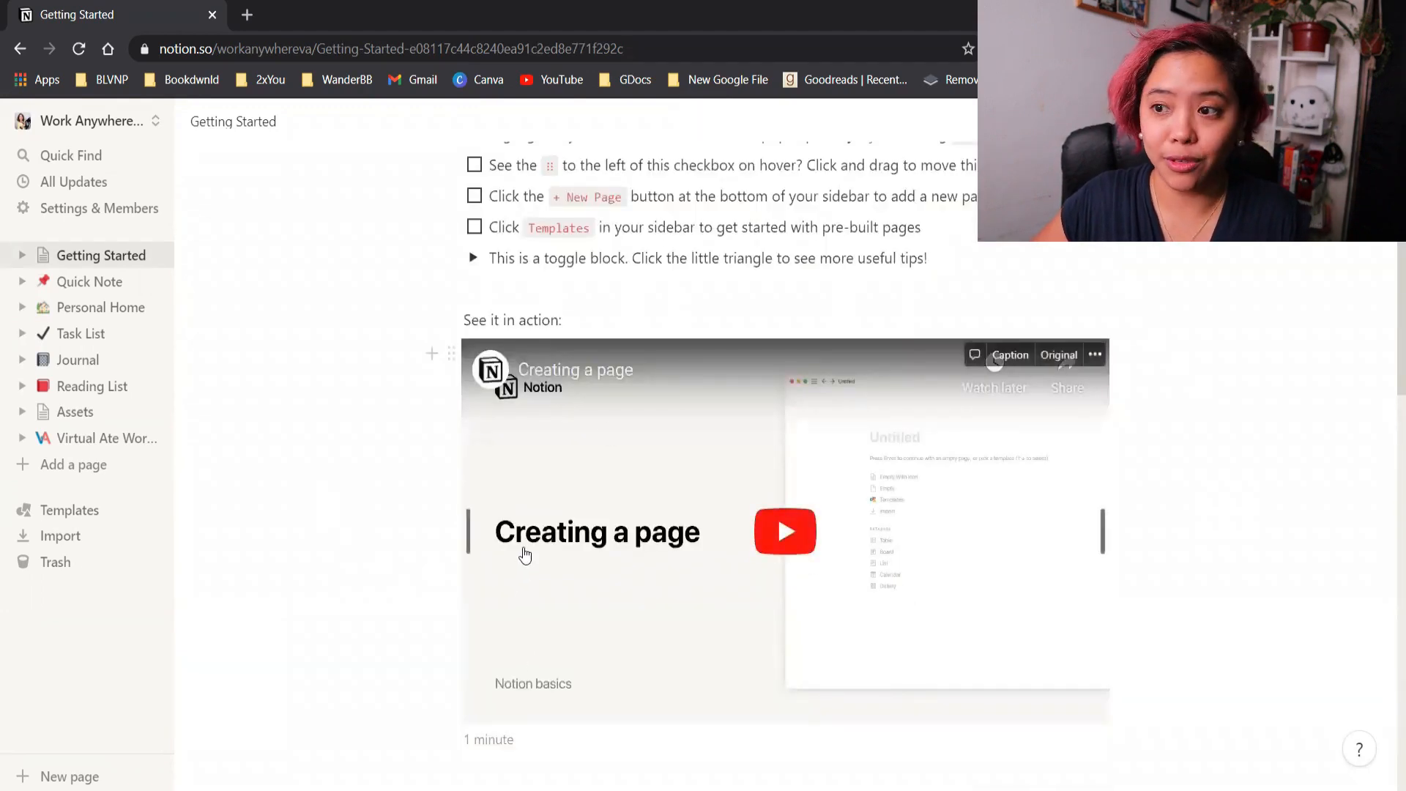
scroll(520, 557, down, 7)
scroll(500, 534, down, 9)
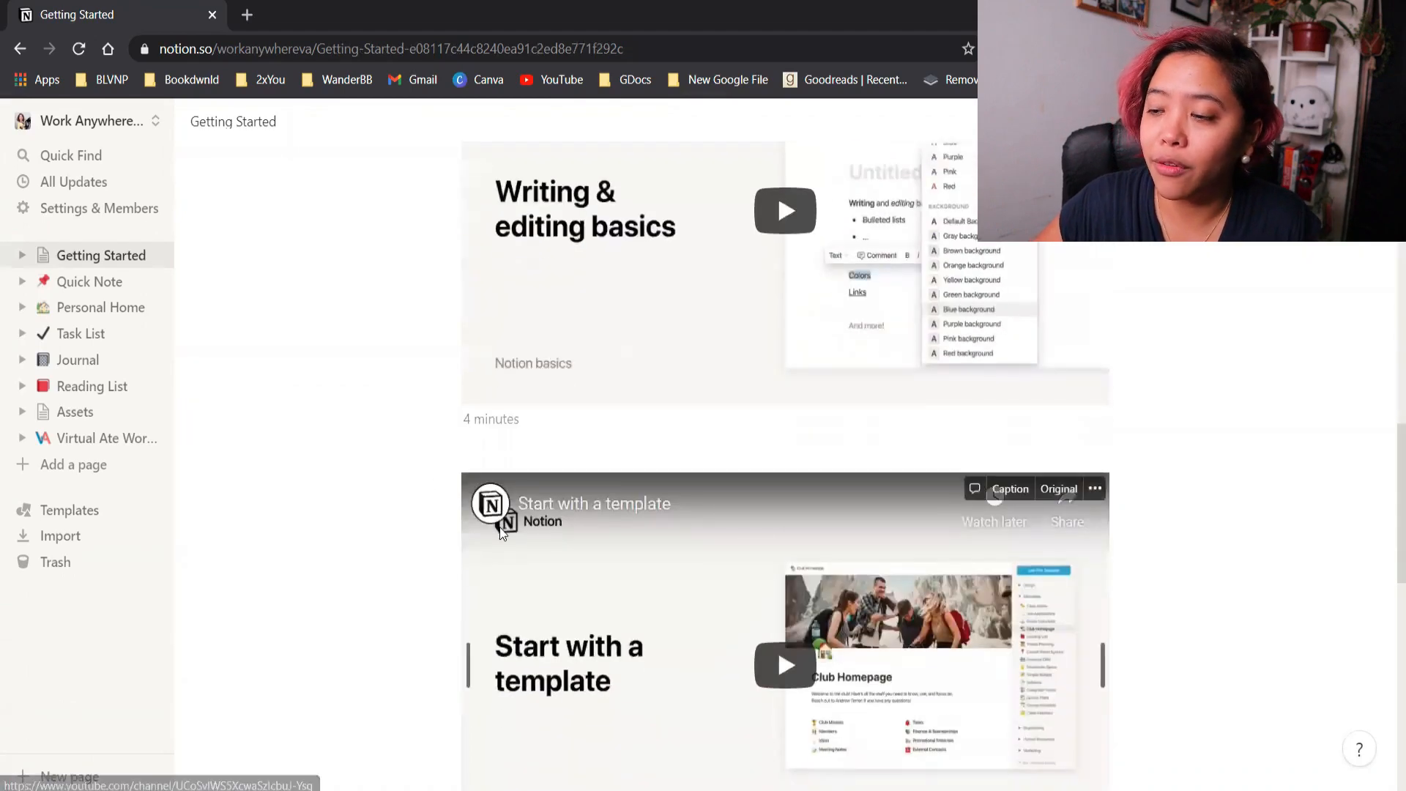
Open the Quick Note page and look through its sample sections down to the embedded links
click(82, 283)
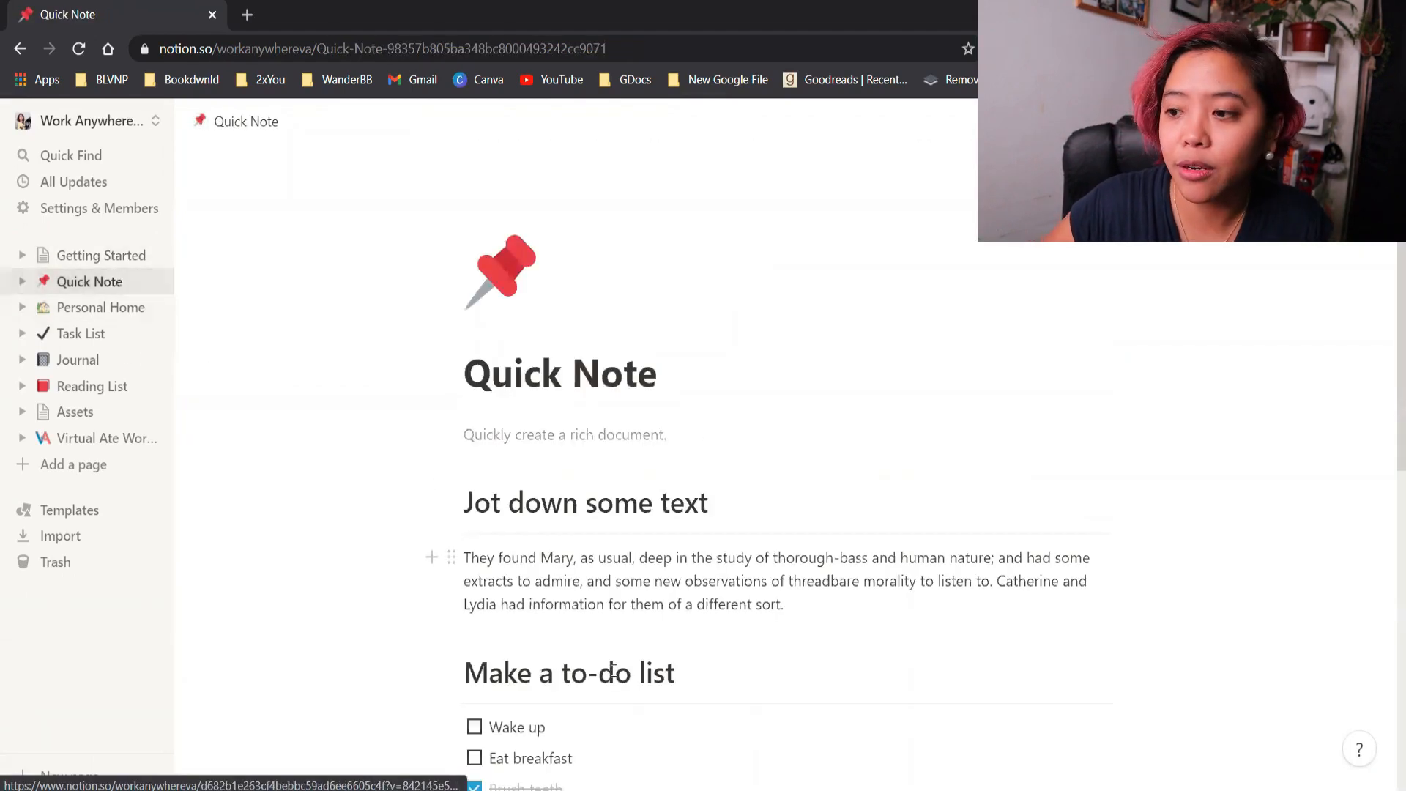
scroll(624, 662, down, 5)
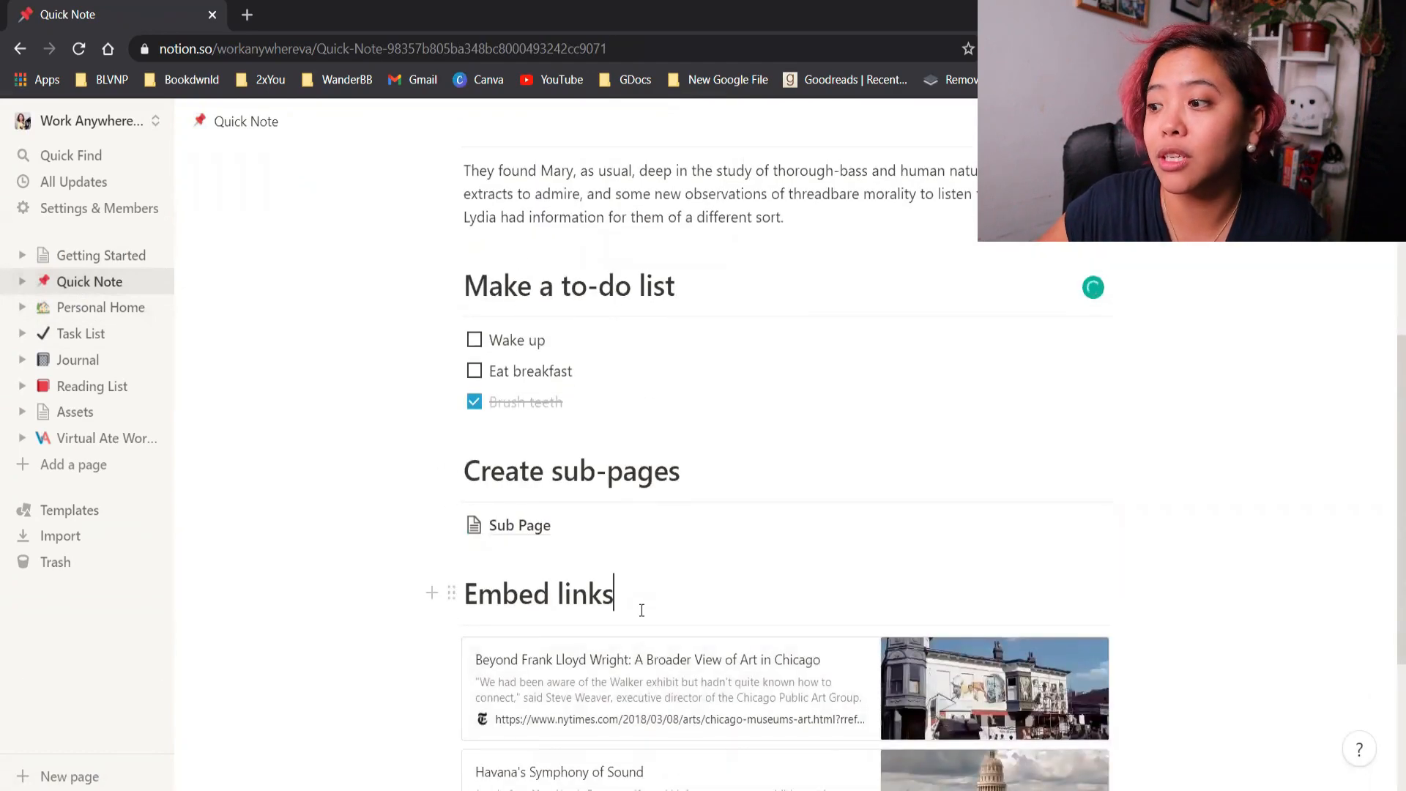
scroll(641, 610, down, 4)
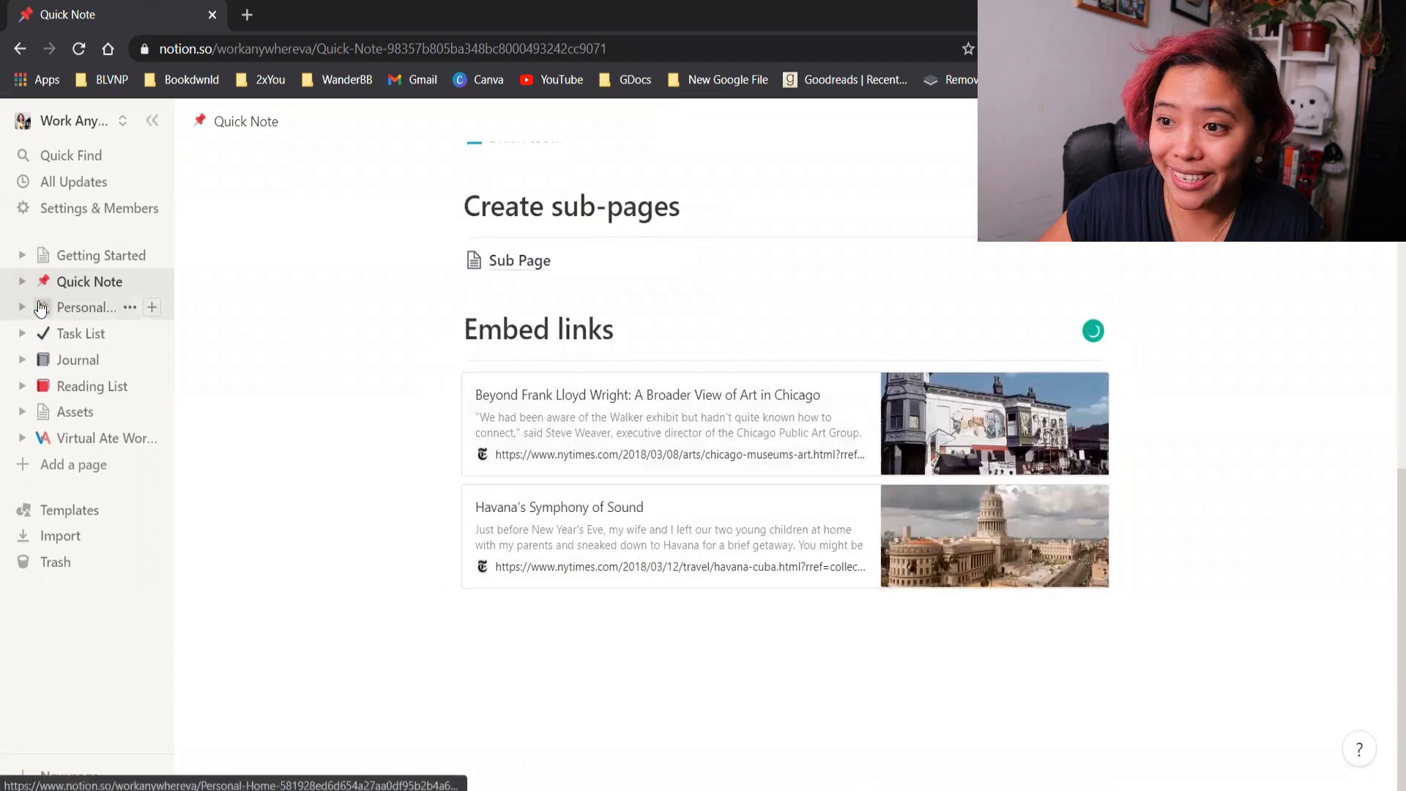
Open the Personal Home page, view its Movie List sub-page and return to Personal Home
click(40, 308)
click(103, 305)
click(103, 304)
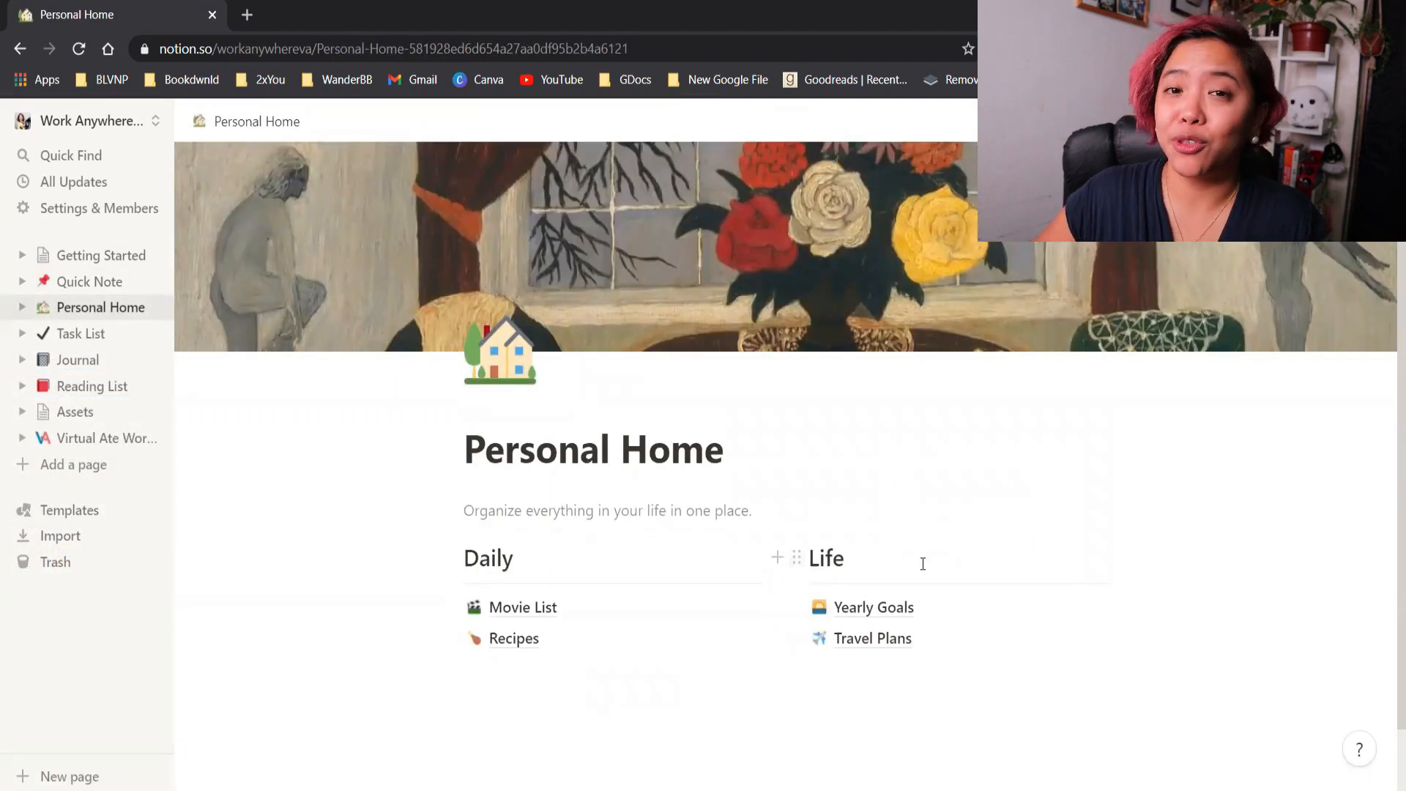
click(526, 611)
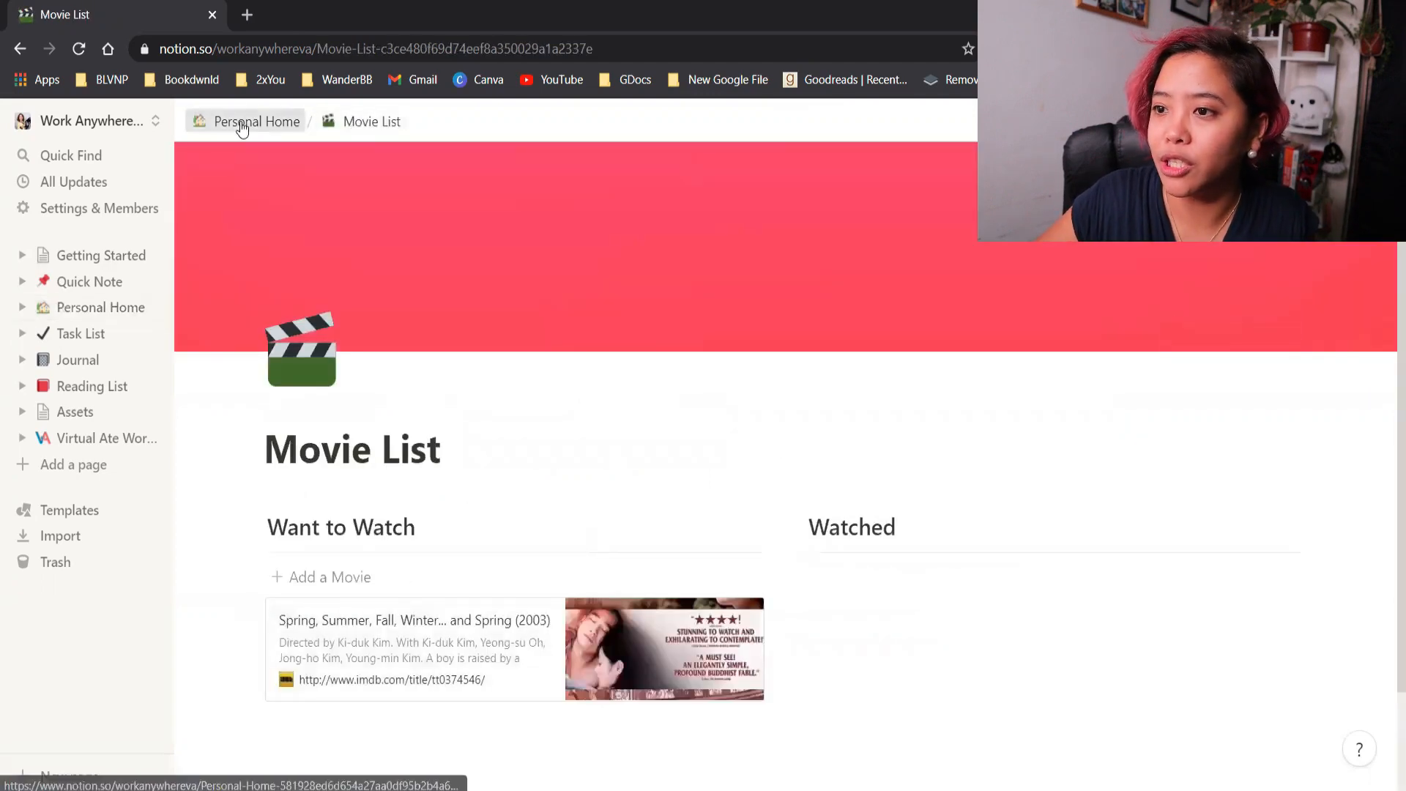
click(242, 123)
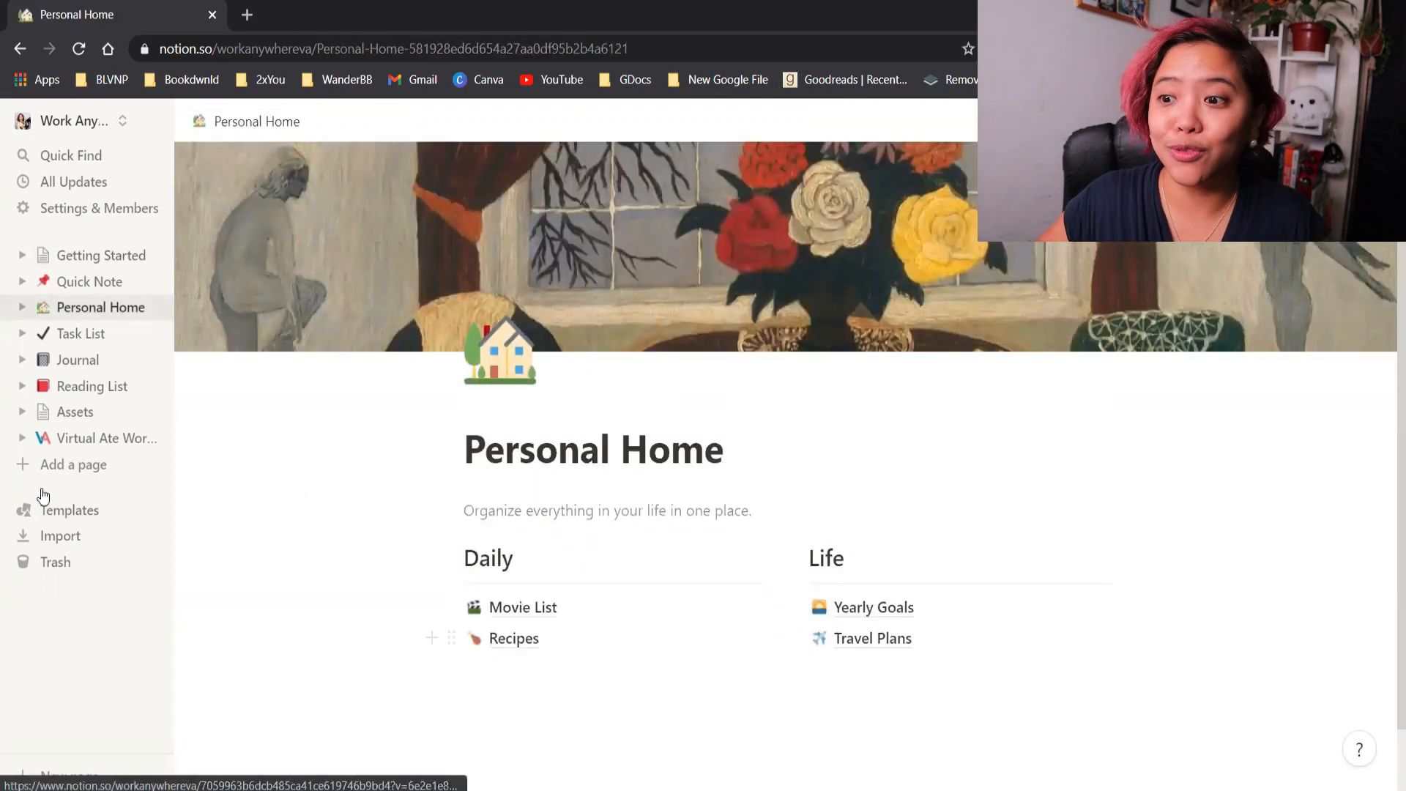
View the Task List and Journal template pages
click(80, 333)
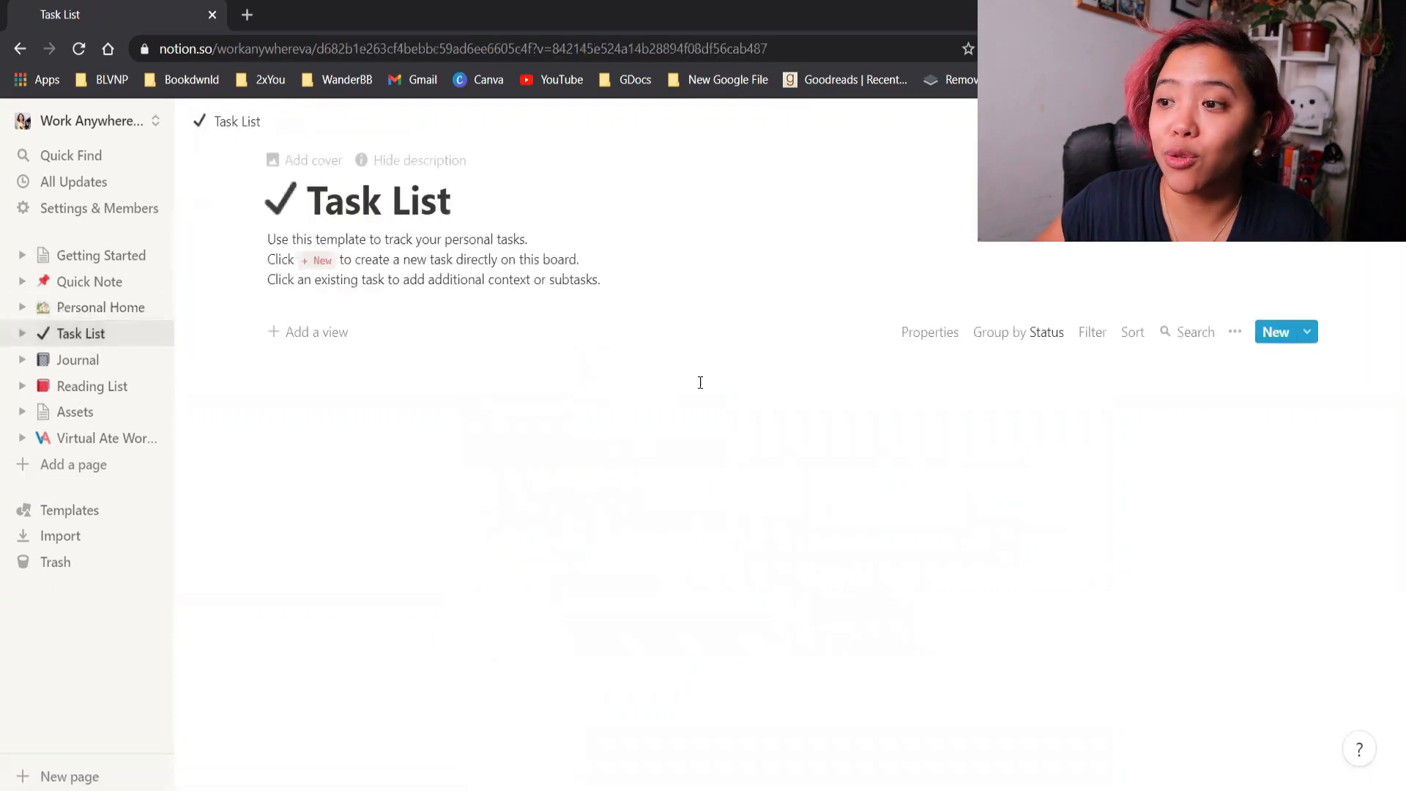
click(78, 360)
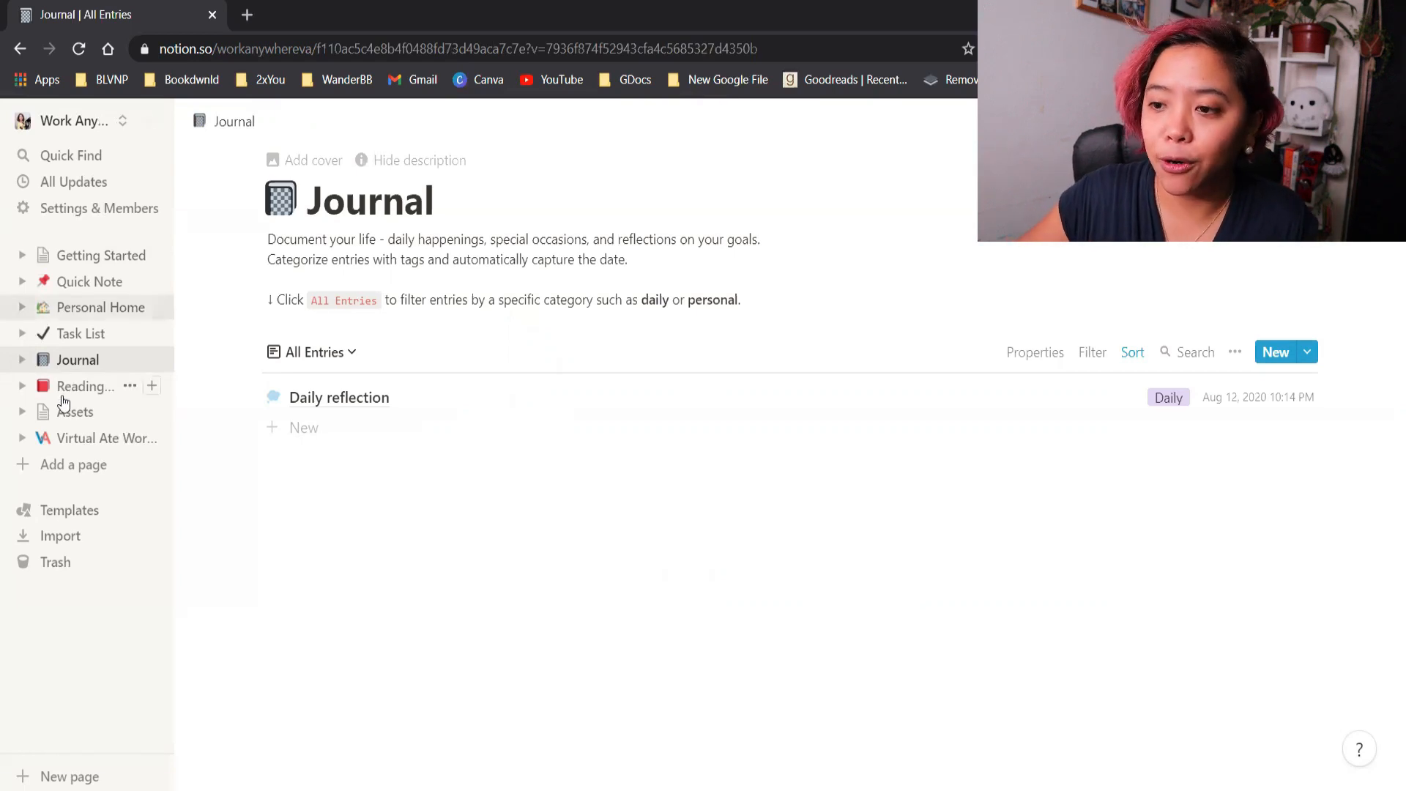
Open the Virtual Ate Workspace page and look through its Index, Journals and task sections
click(71, 438)
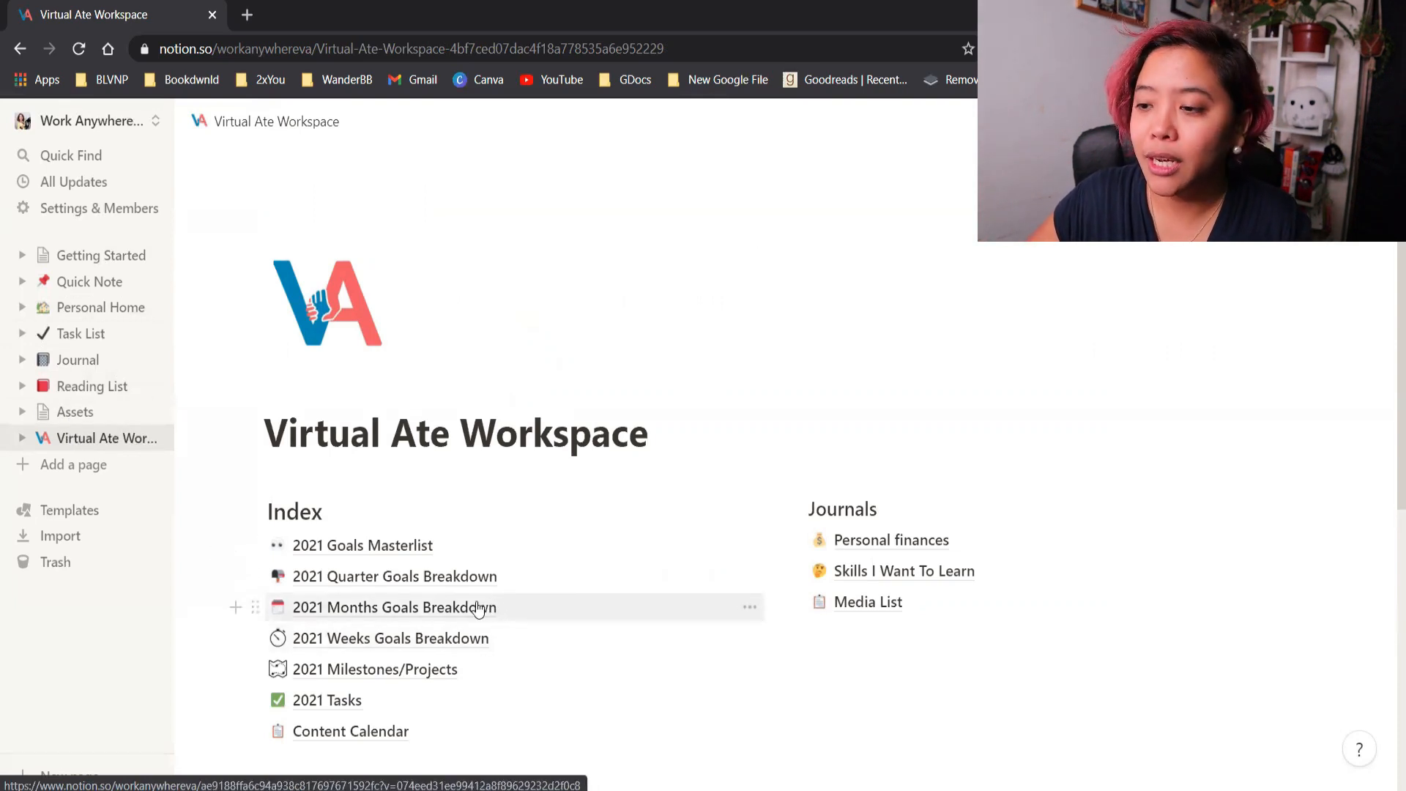
scroll(511, 654, down, 6)
scroll(536, 669, up, 6)
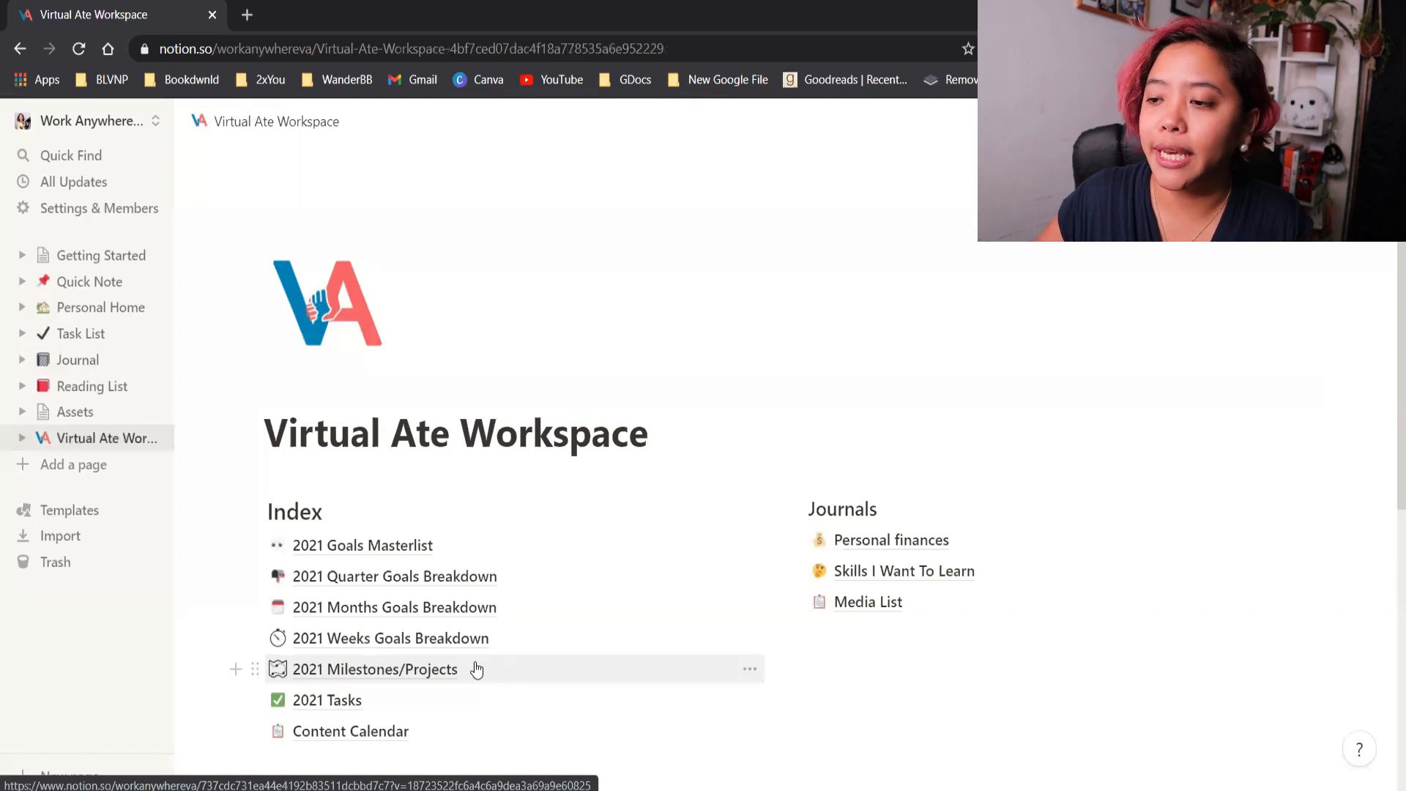
scroll(480, 656, down, 4)
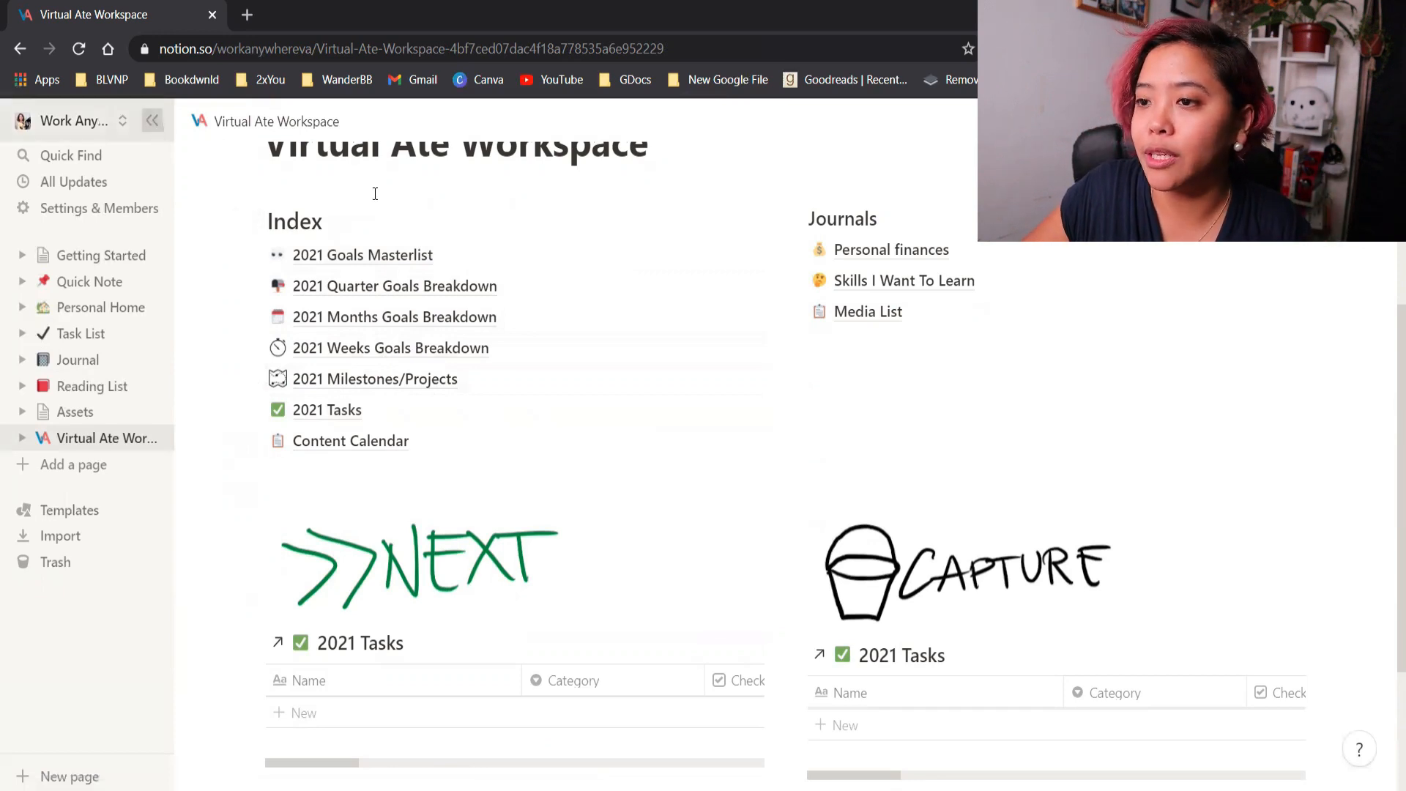
Collapse the sidebar and look over the Virtual Ate Workspace page in the wider layout
click(159, 121)
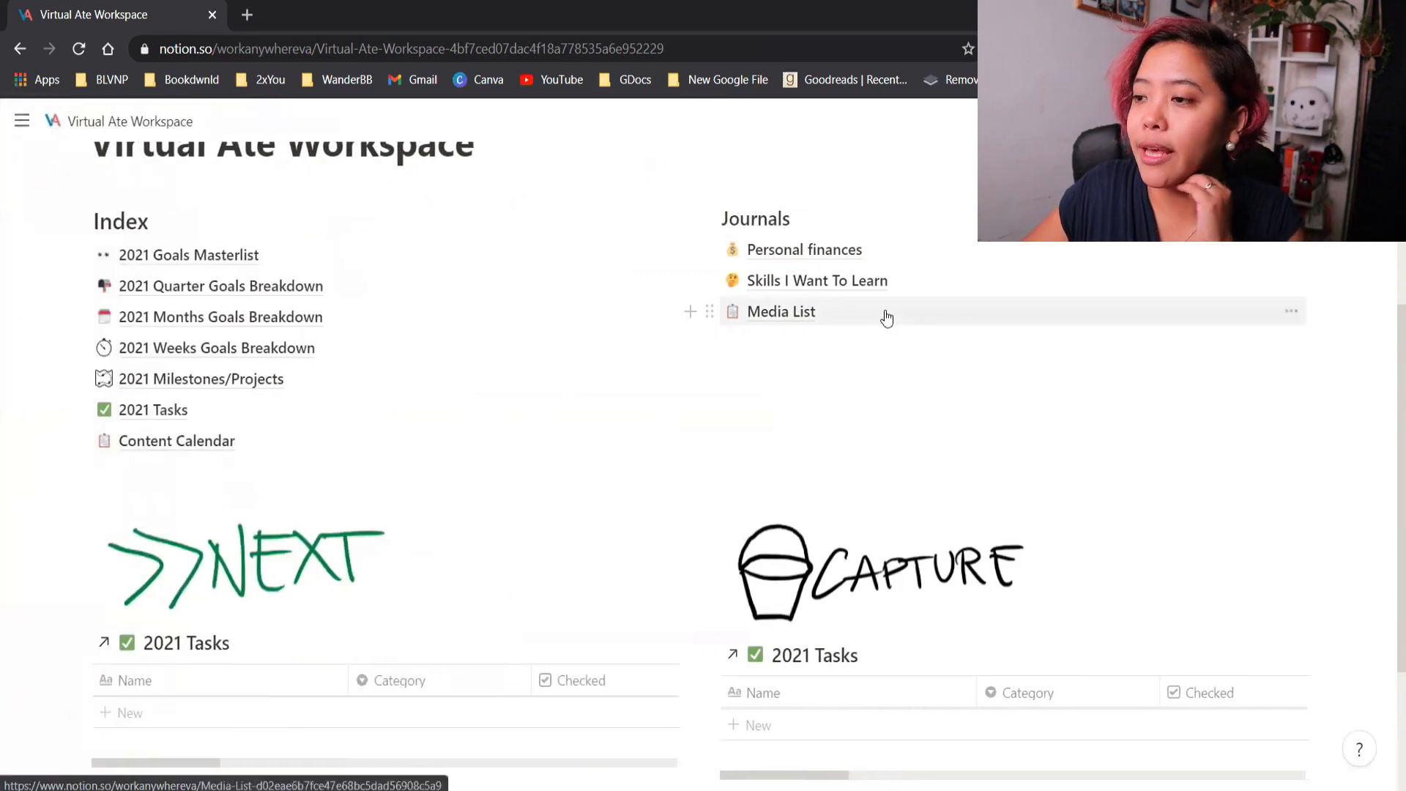
scroll(883, 316, up, 1)
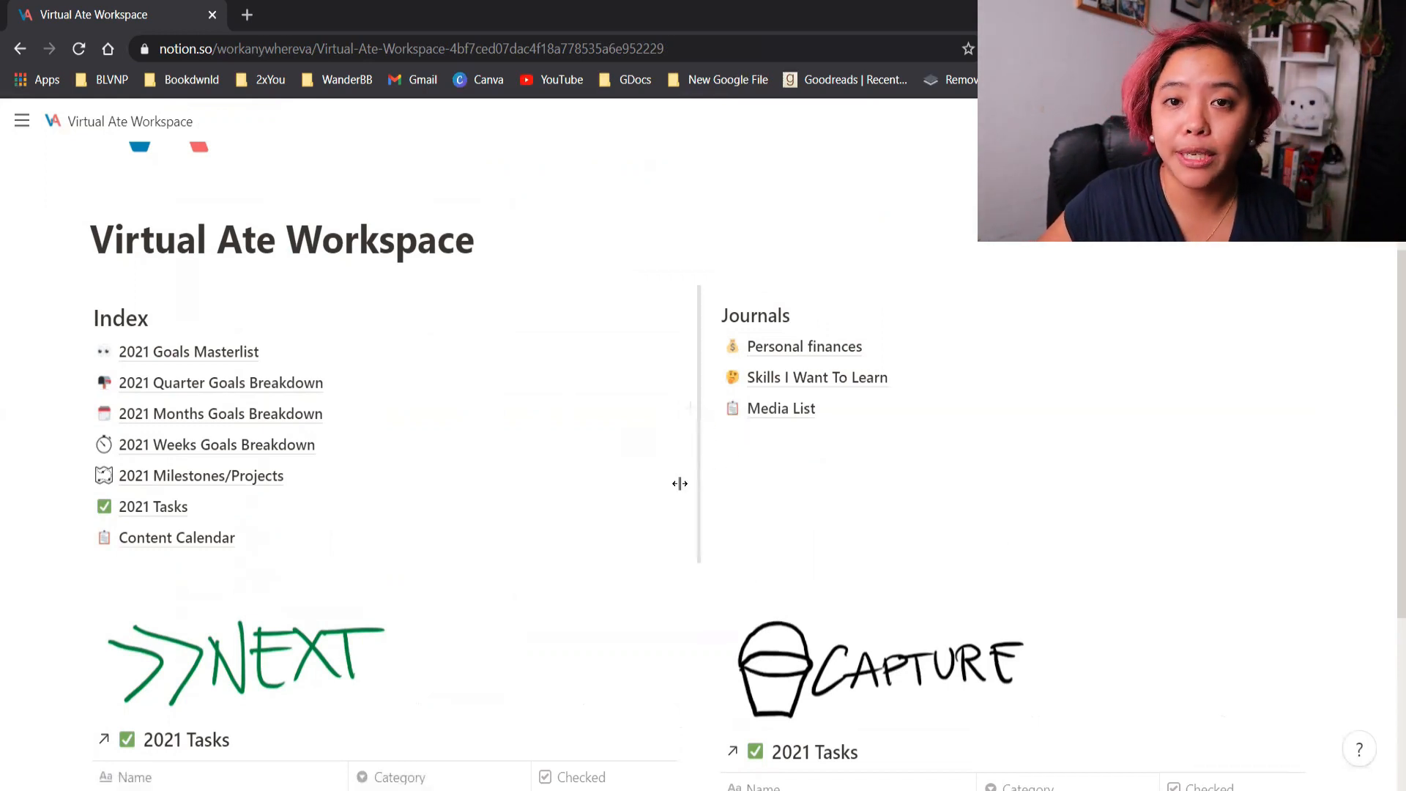
scroll(384, 691, down, 3)
scroll(320, 493, up, 5)
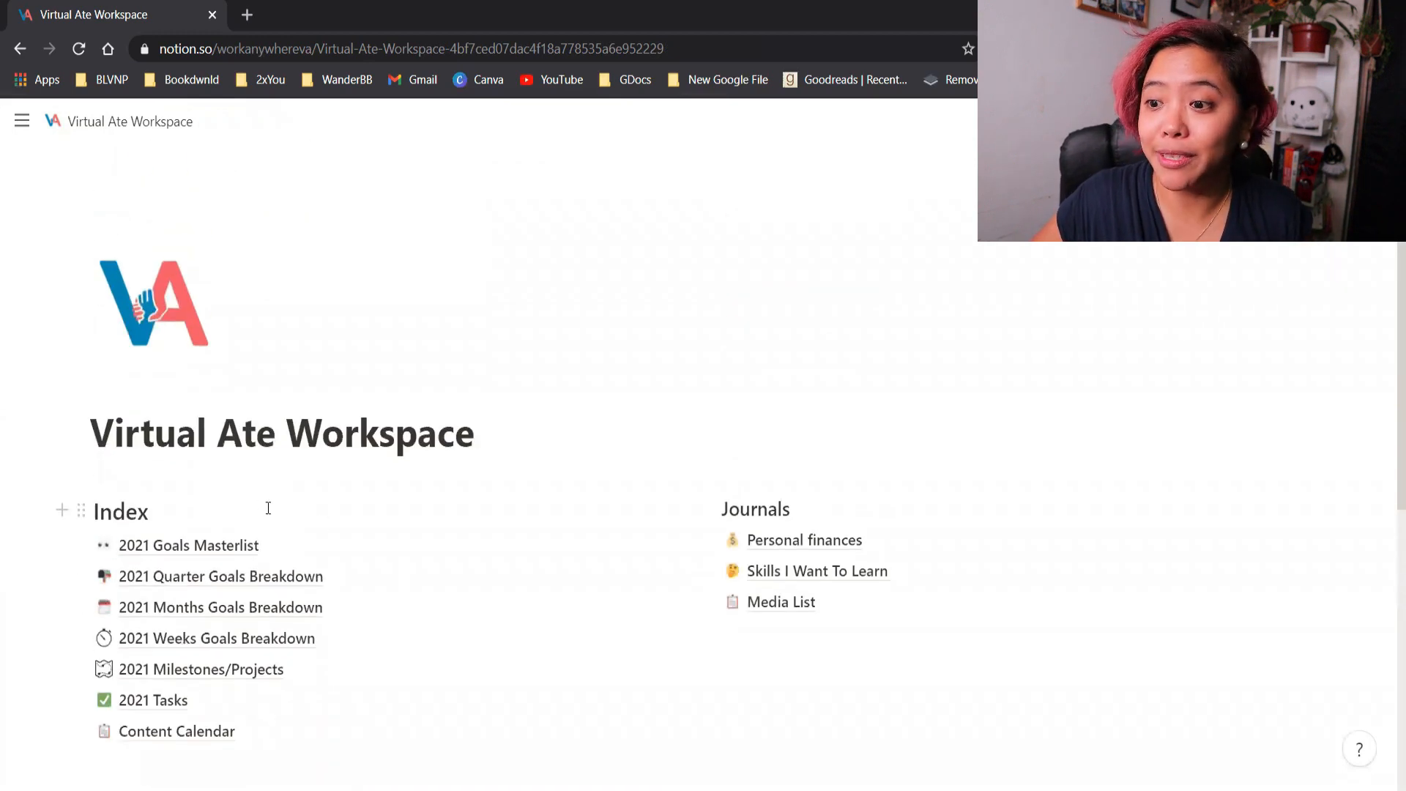
Open the 2021 Goals Masterlist and add a goal named "Lose weight", followed by an empty row
click(224, 545)
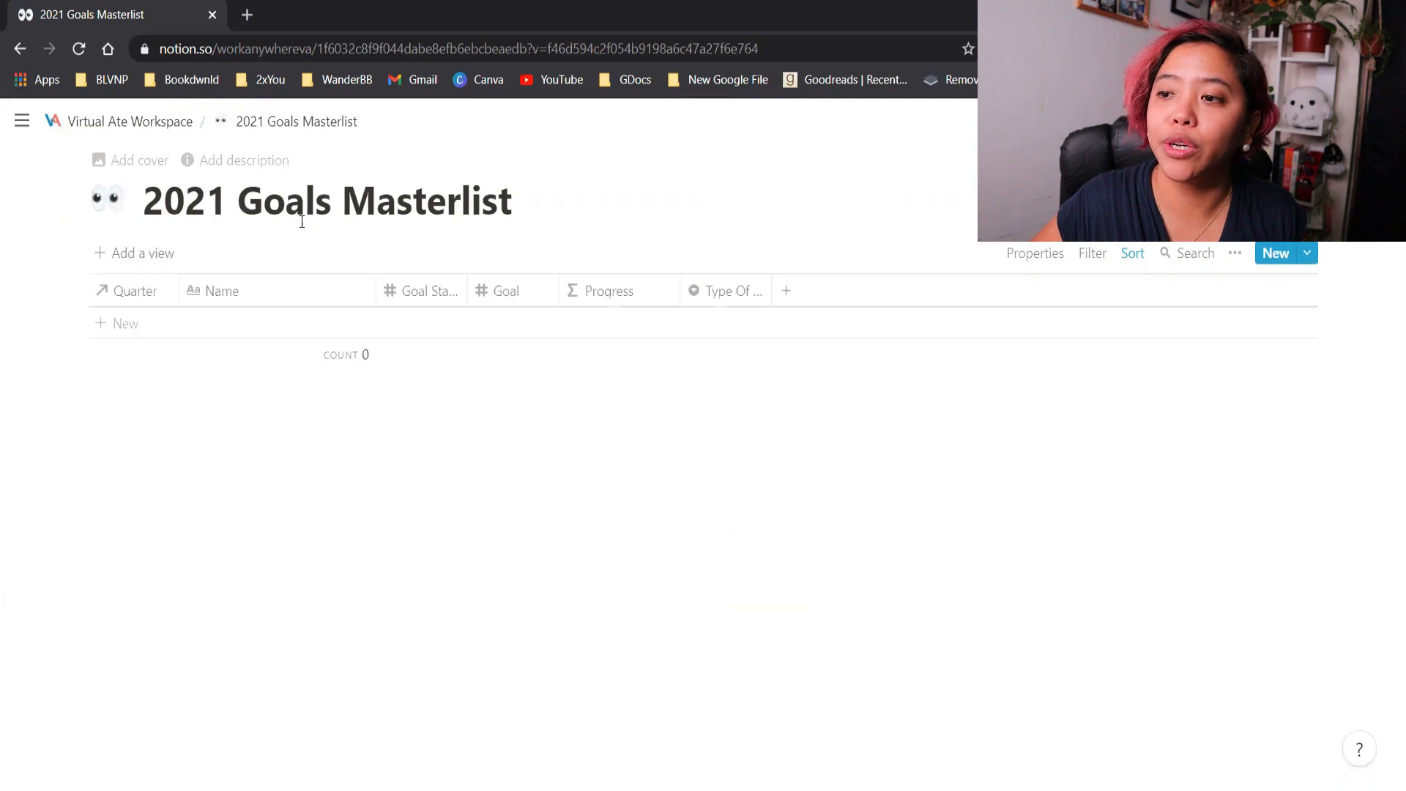
click(124, 325)
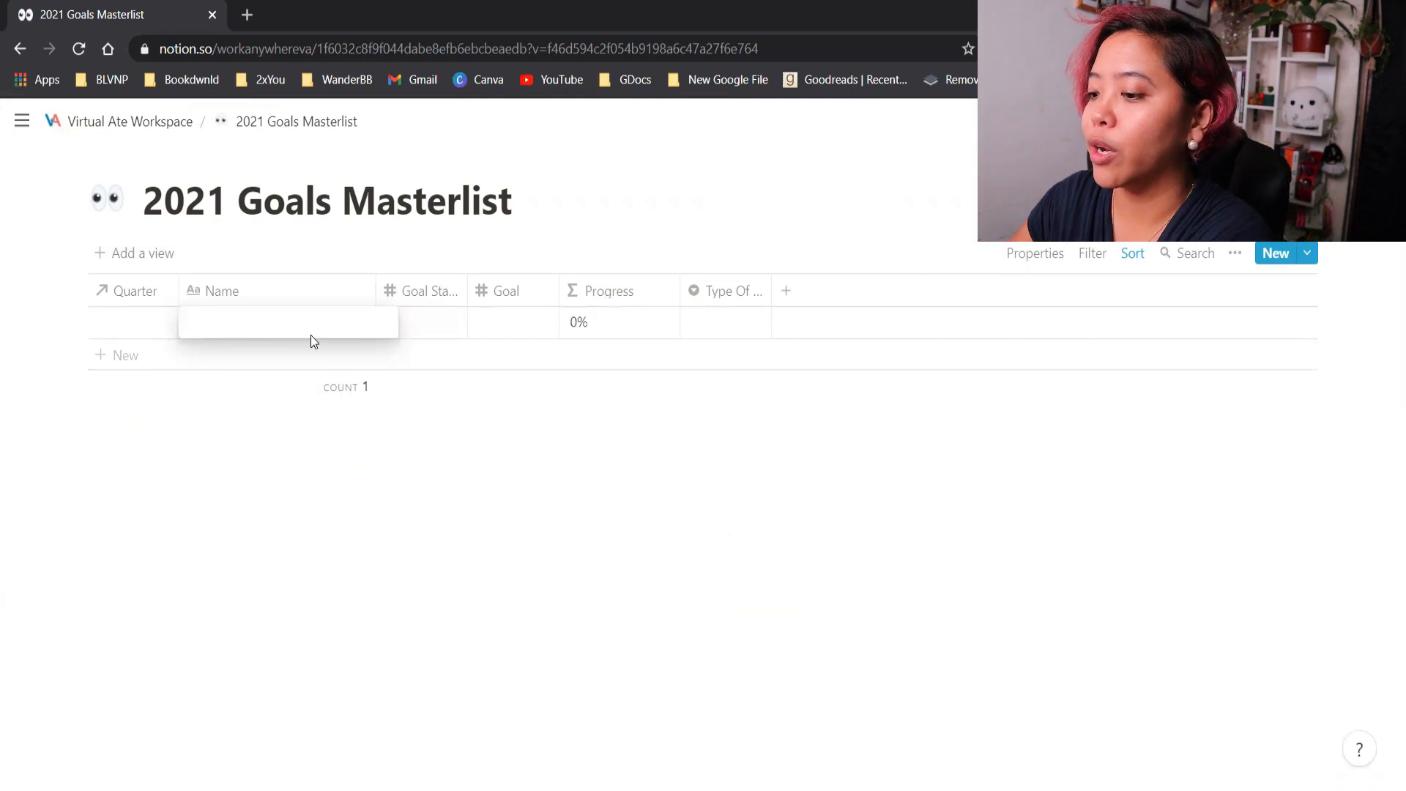
text(Lose weight)
key(Return)
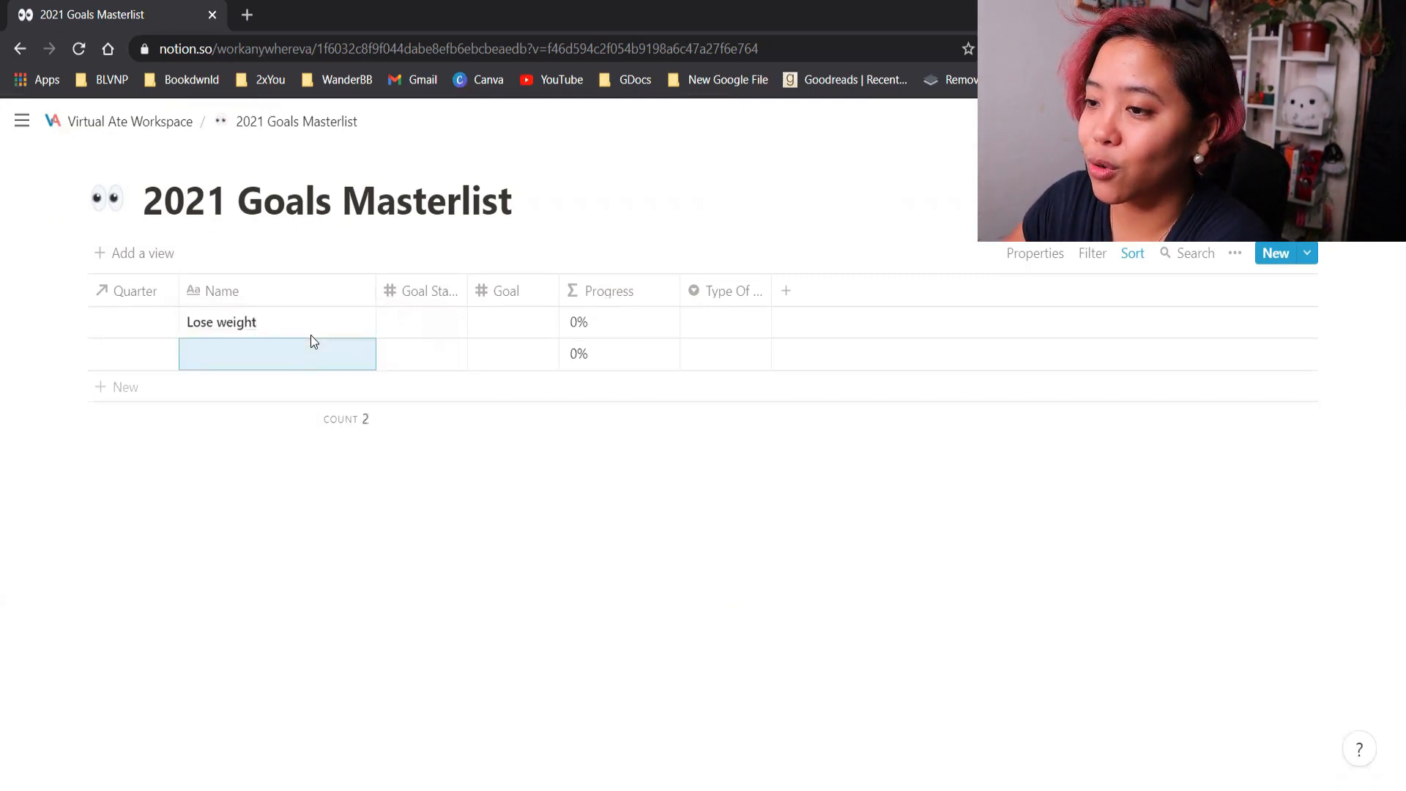
Name the second goal in the masterlist "Start earning 20,000 in business"
text(Start)
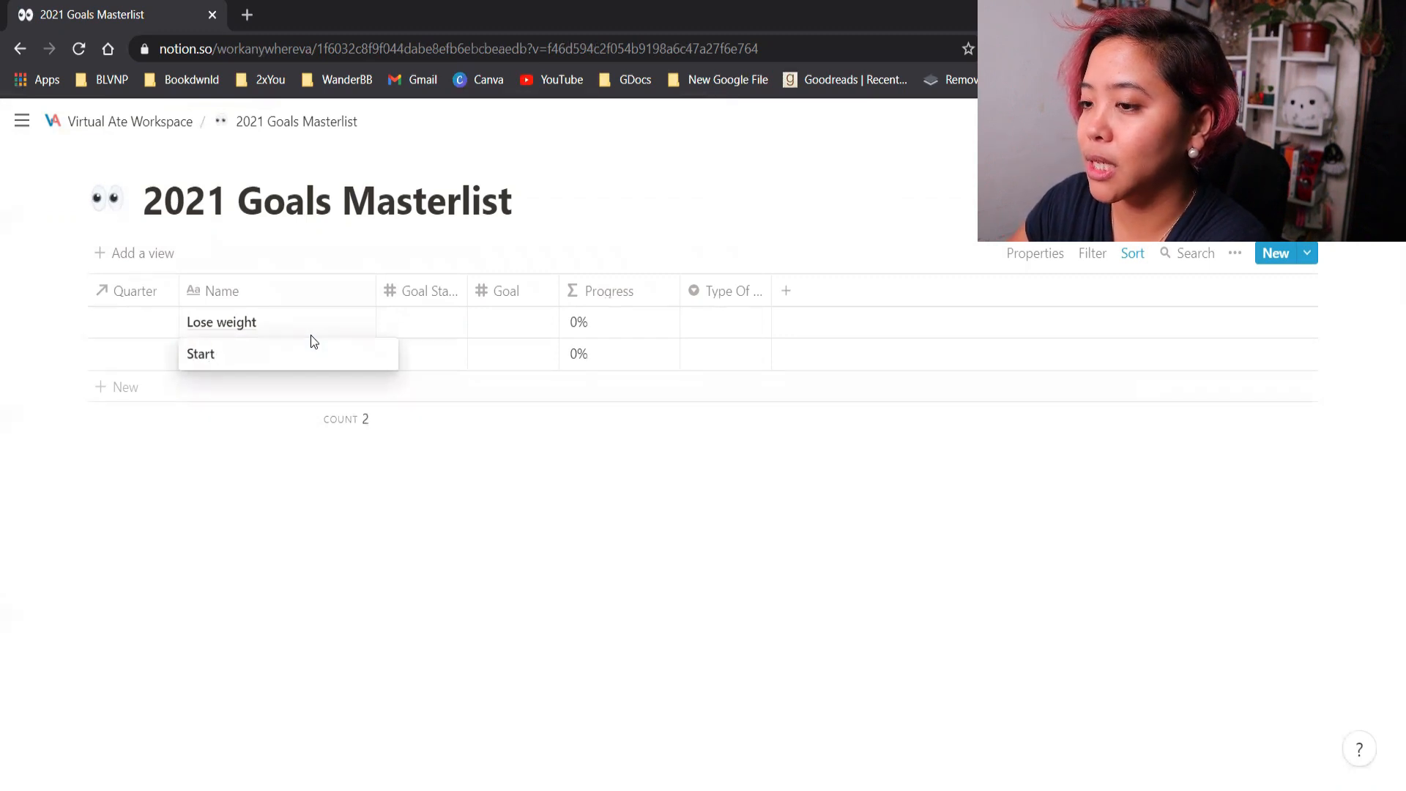
text( earning 20,000)
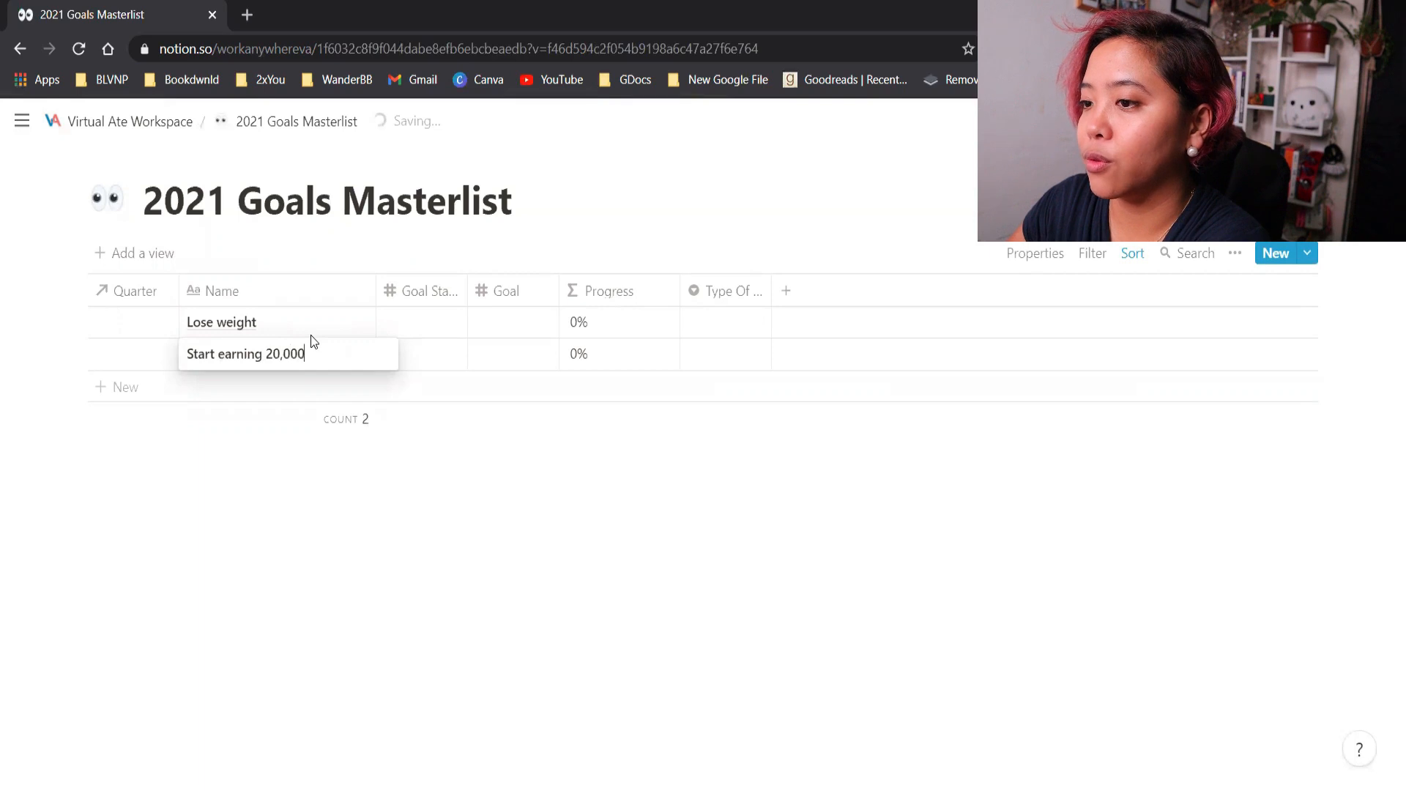
text( in busines)
key(Return)
text(s)
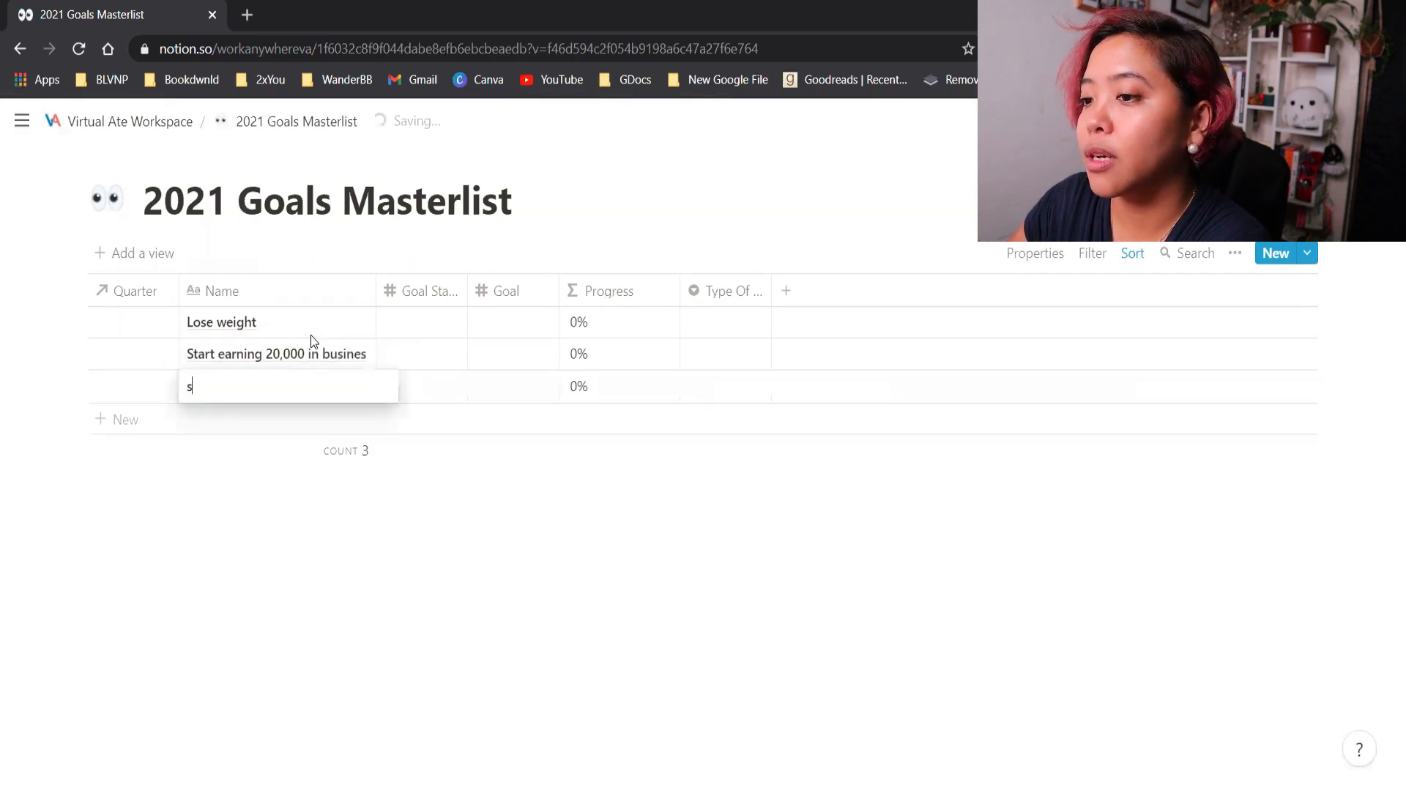
Name the third goal in the masterlist "Do 5 speaking events"
text(Do 5 speak)
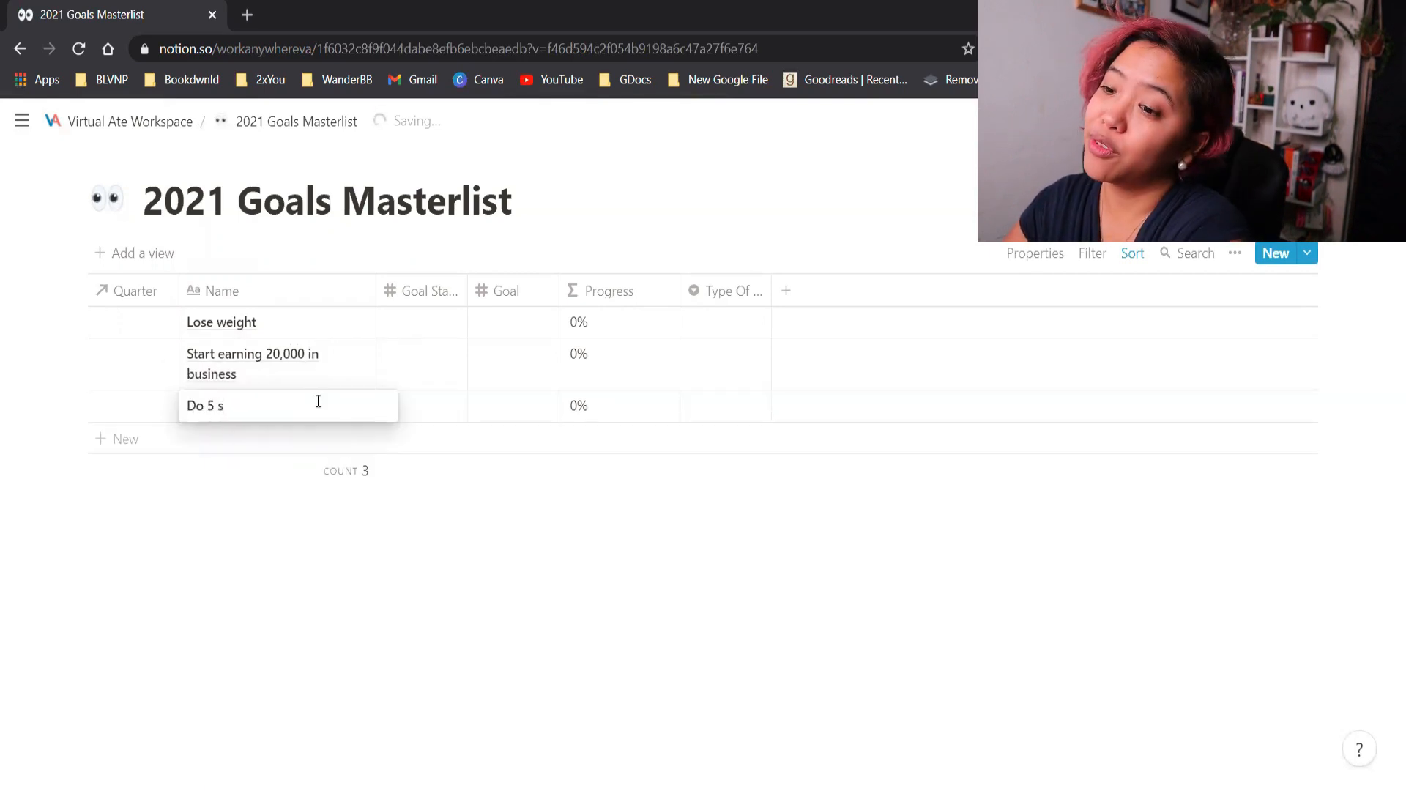
text(ing events)
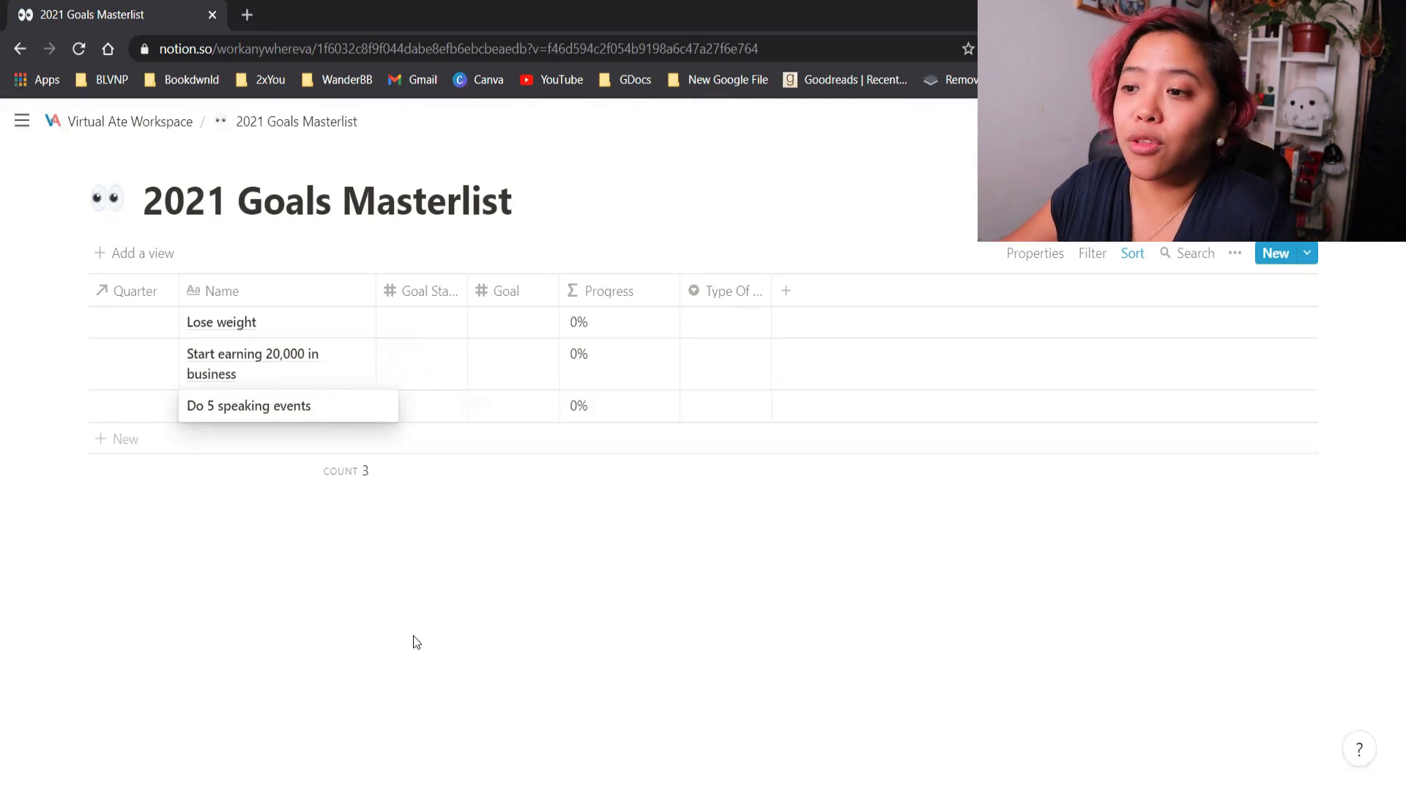
key(Escape)
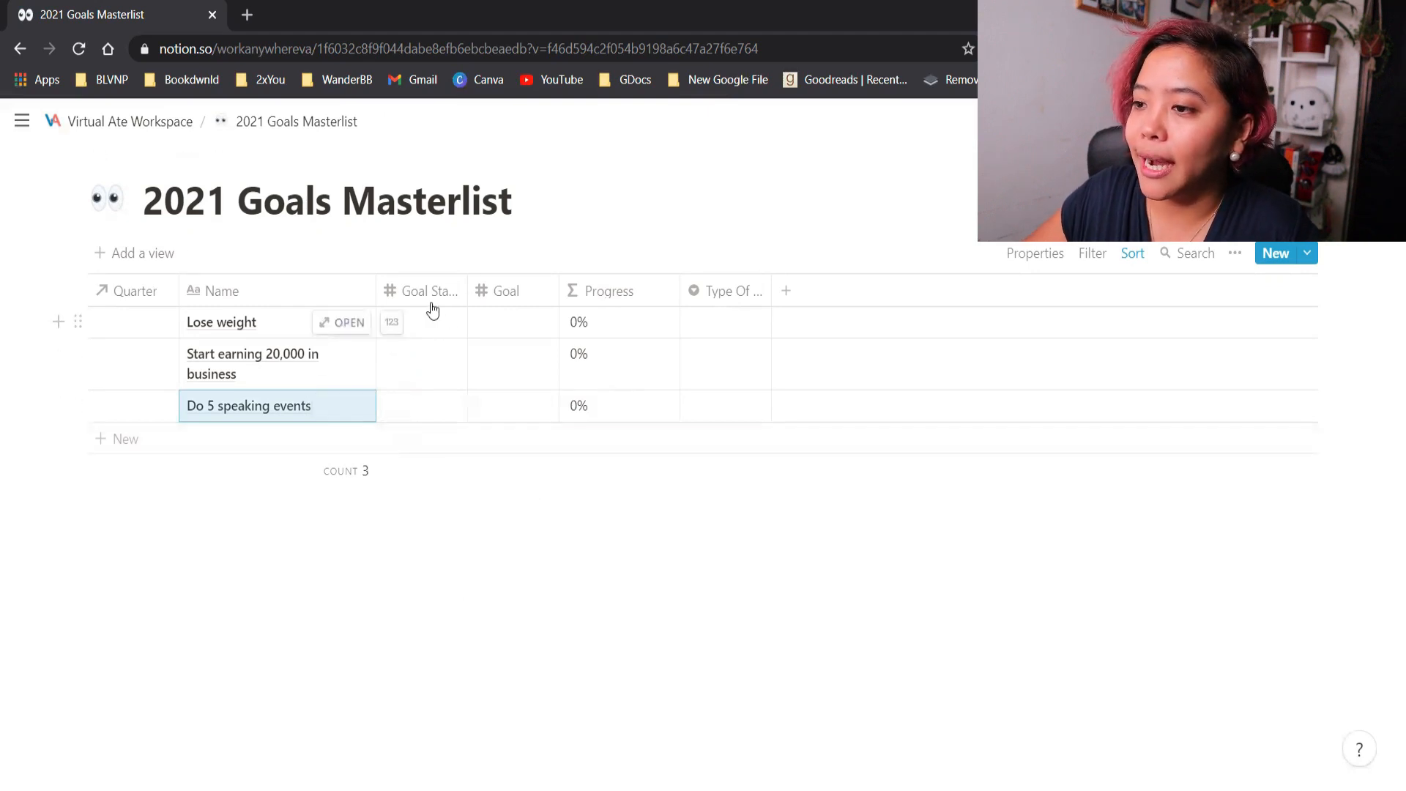
Set the Goal value of the "Start earning 20,000 in business" row to 20000
click(526, 304)
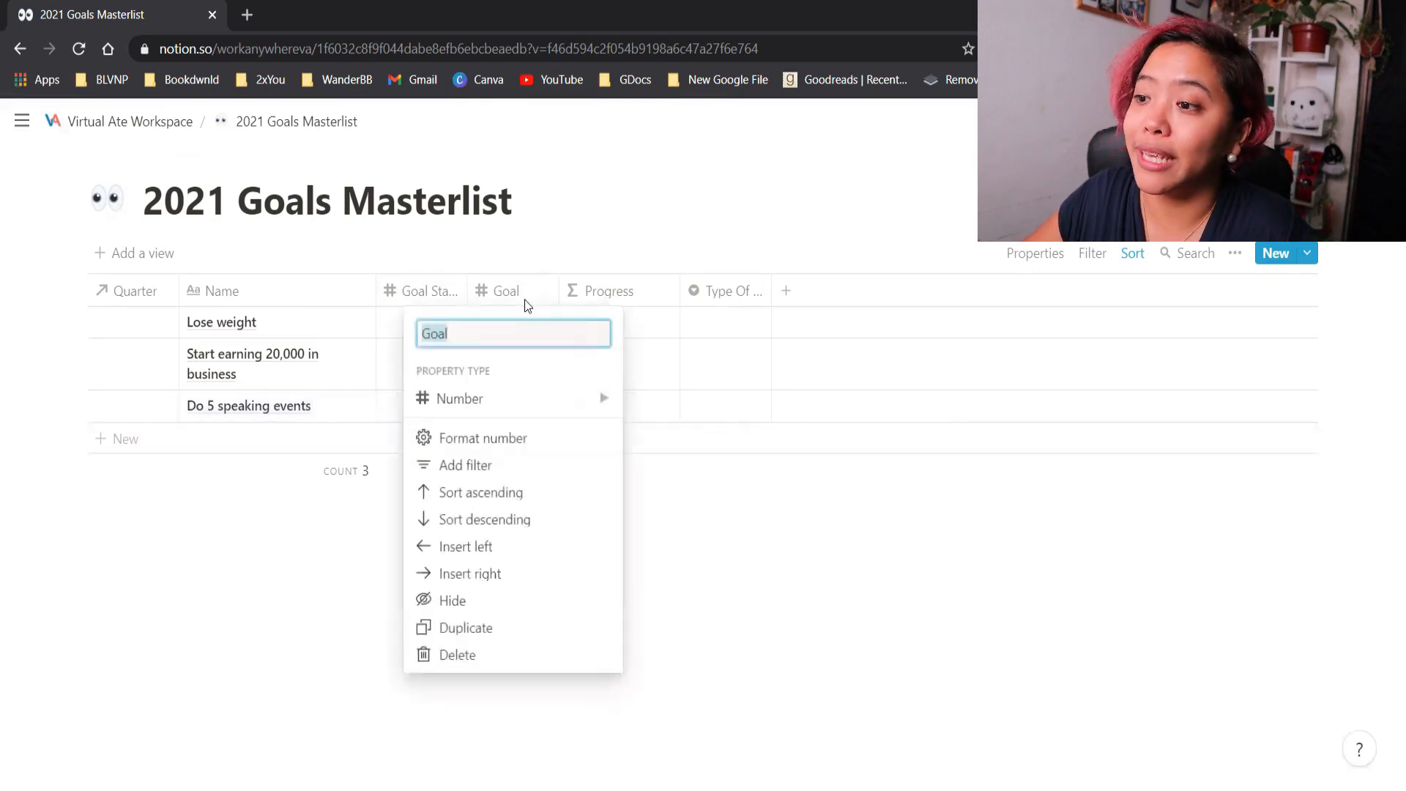
key(Escape)
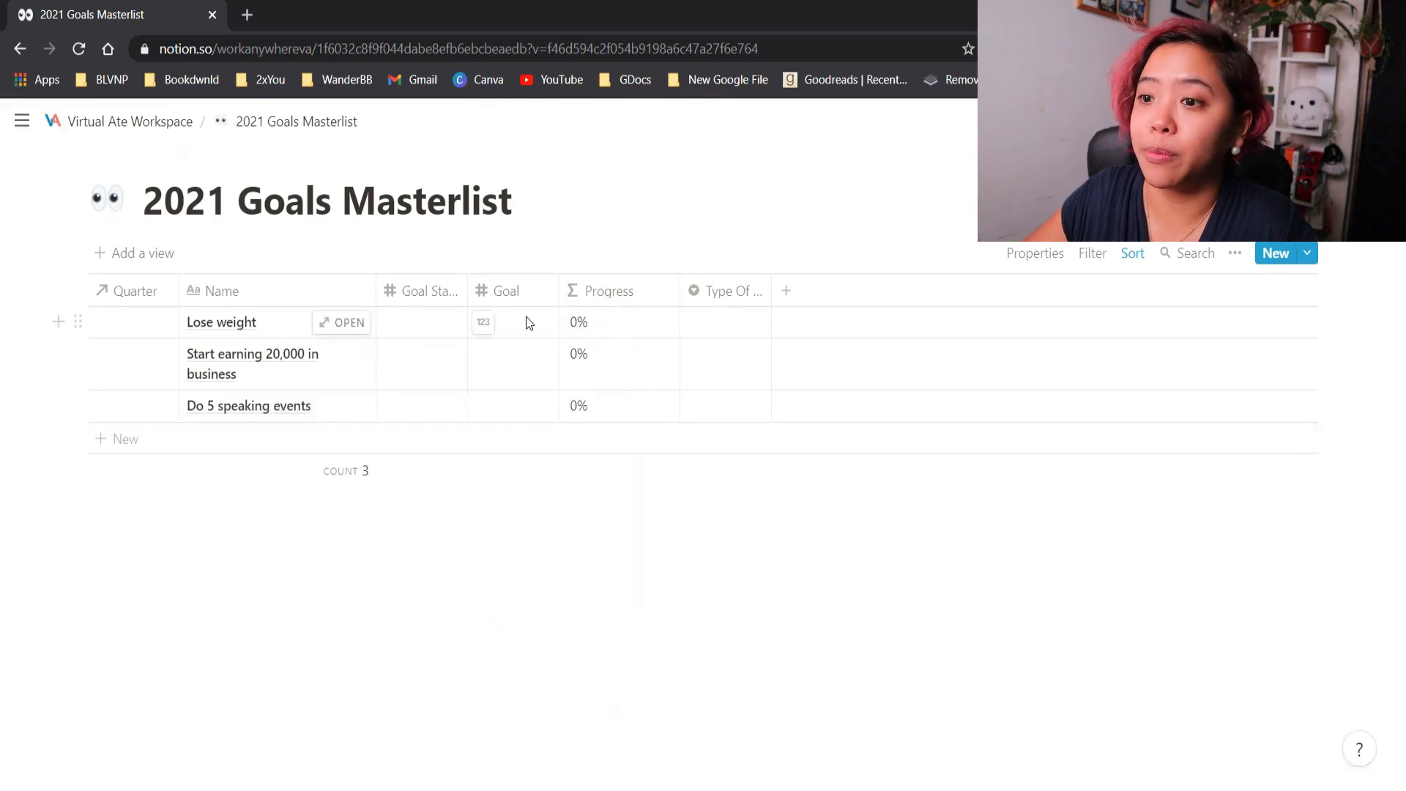
click(547, 347)
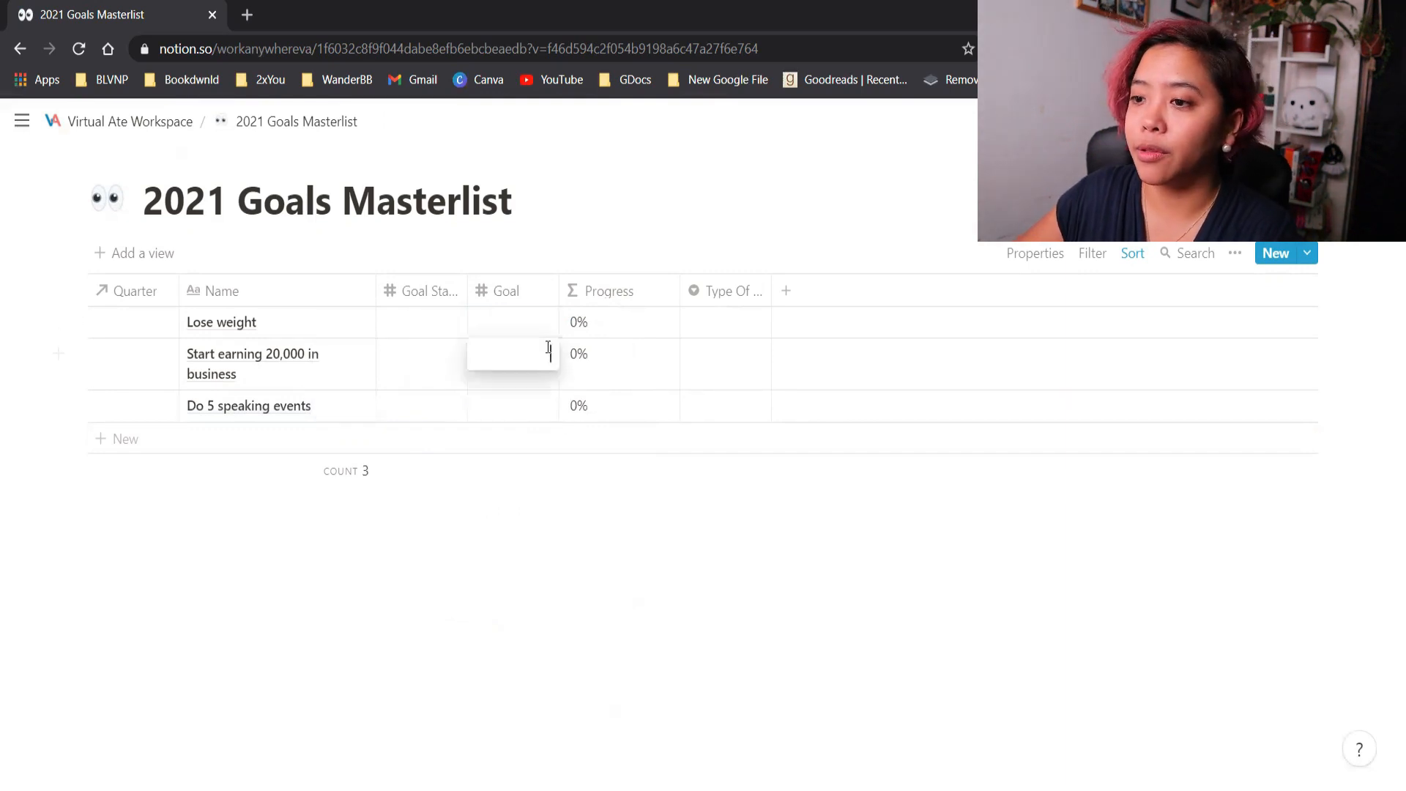
text(20000)
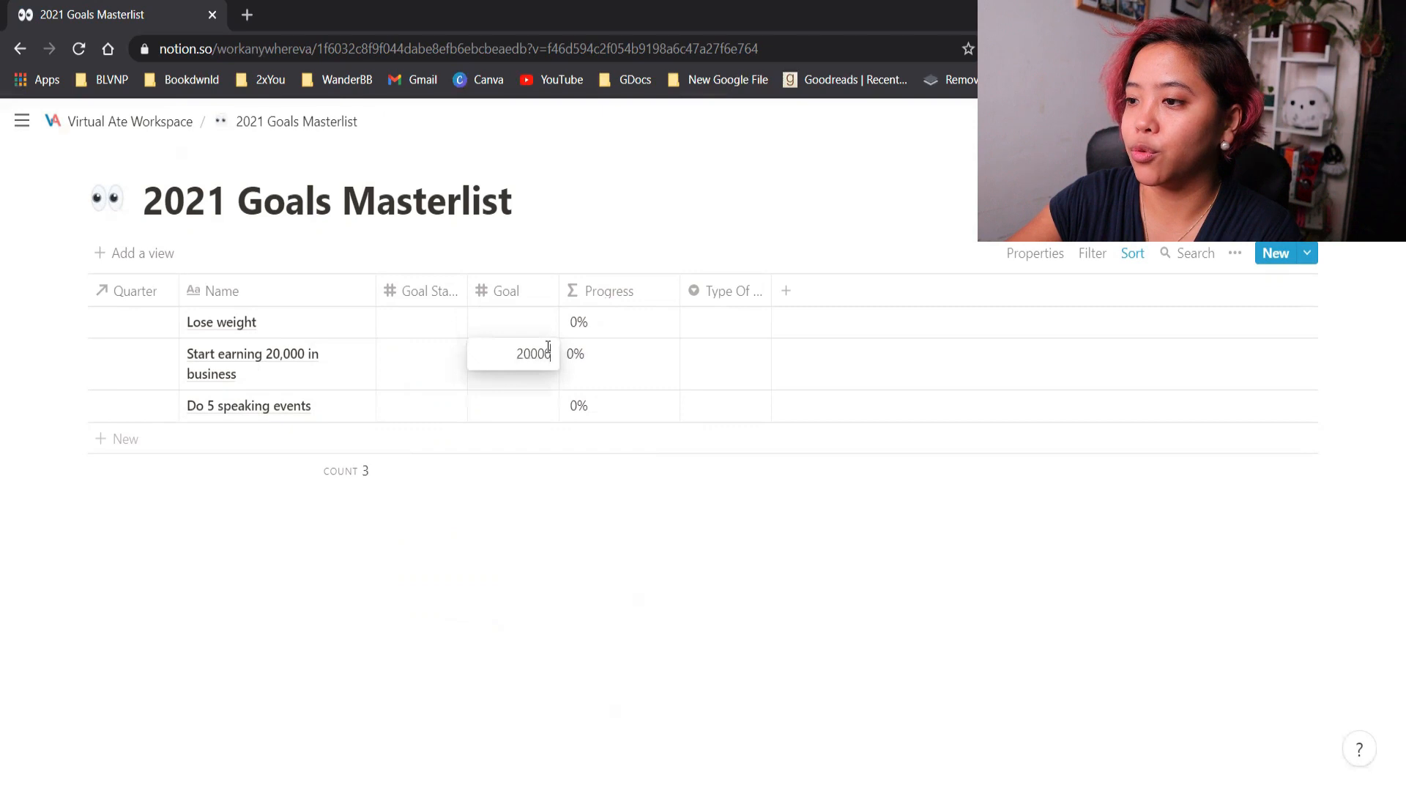
key(Return)
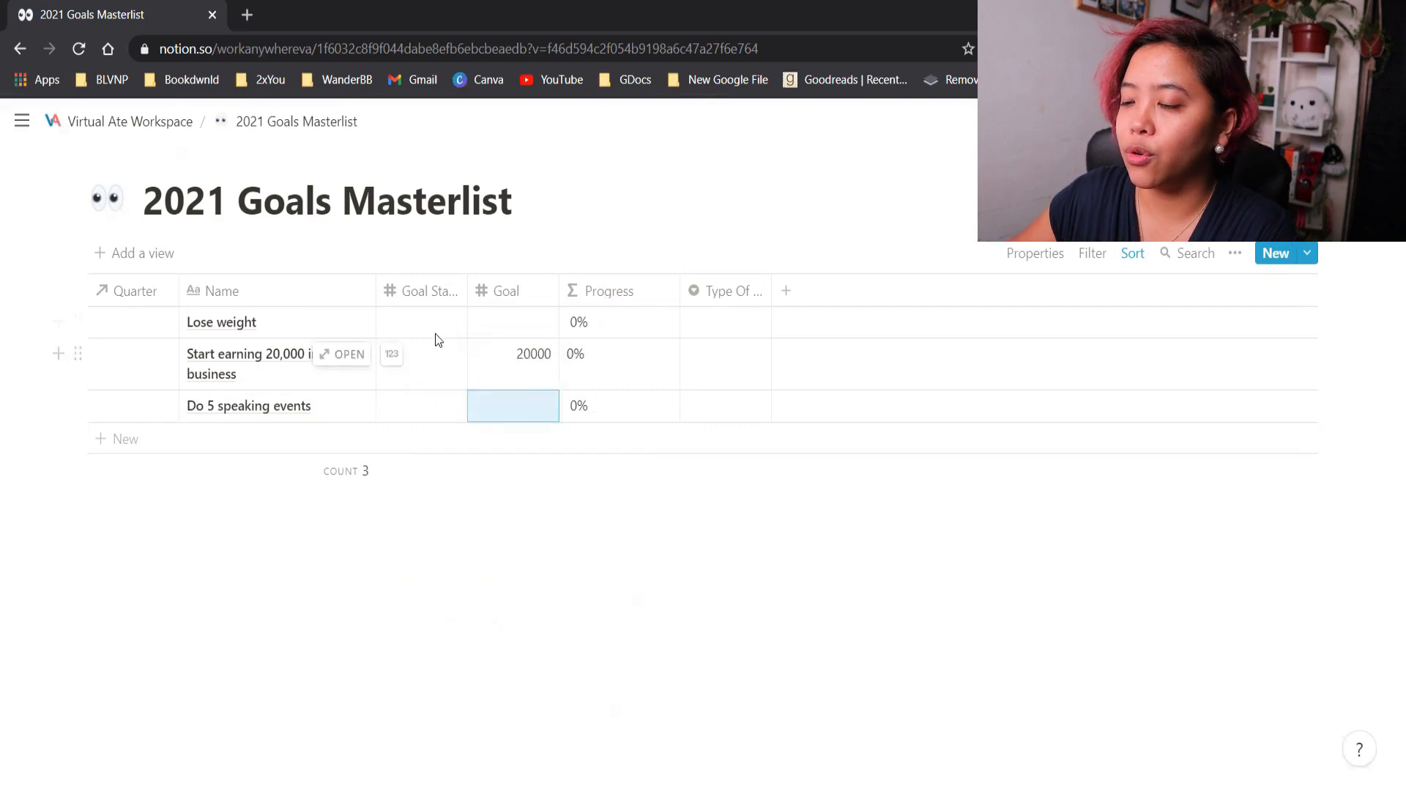
Enter 15000 in the "Goal Sta..." column for the "Start earning 20,000 in business" goal
click(419, 289)
click(420, 288)
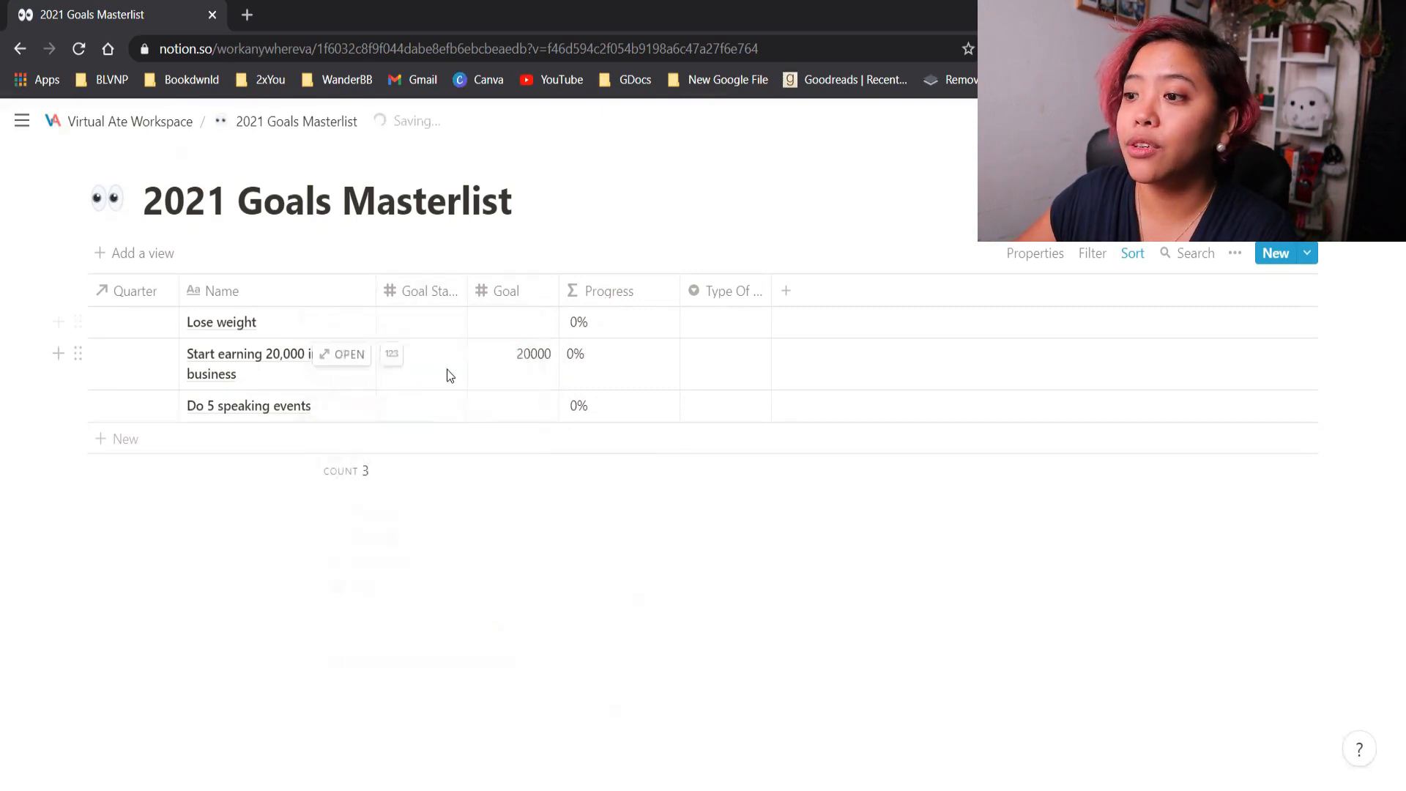
click(447, 370)
text(15000)
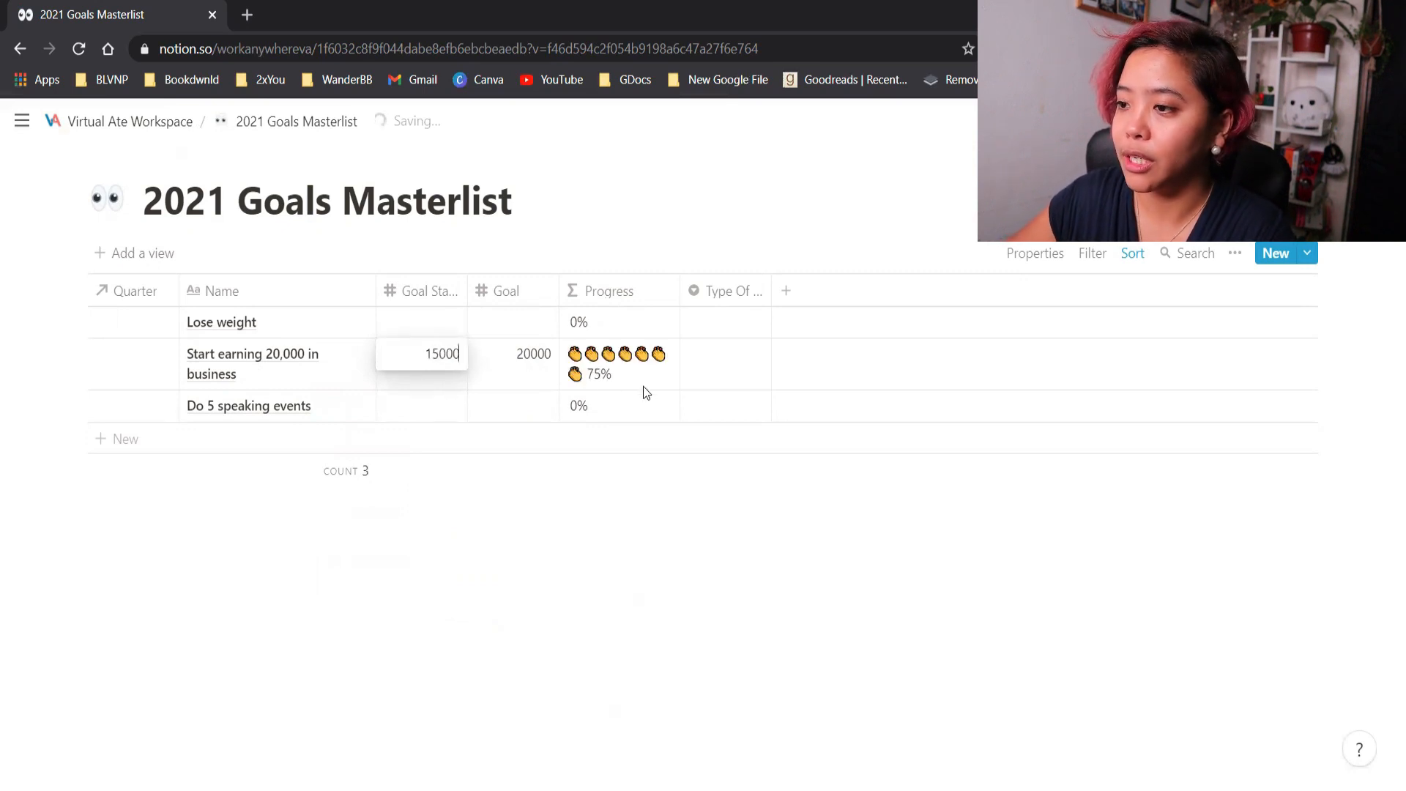
key(Return)
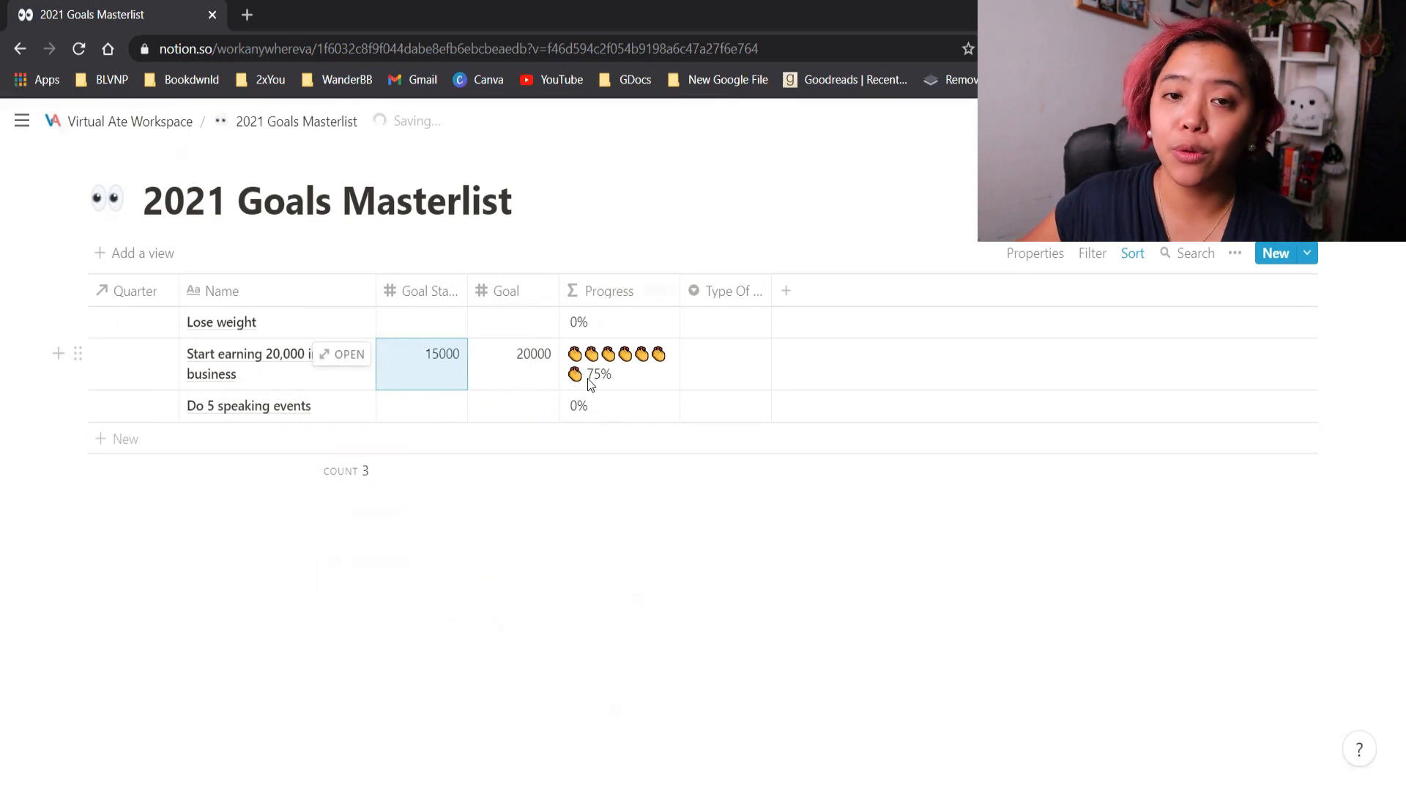
Change the business earning goal's "Goal Sta..." value to 2000
click(462, 362)
double_click(451, 359)
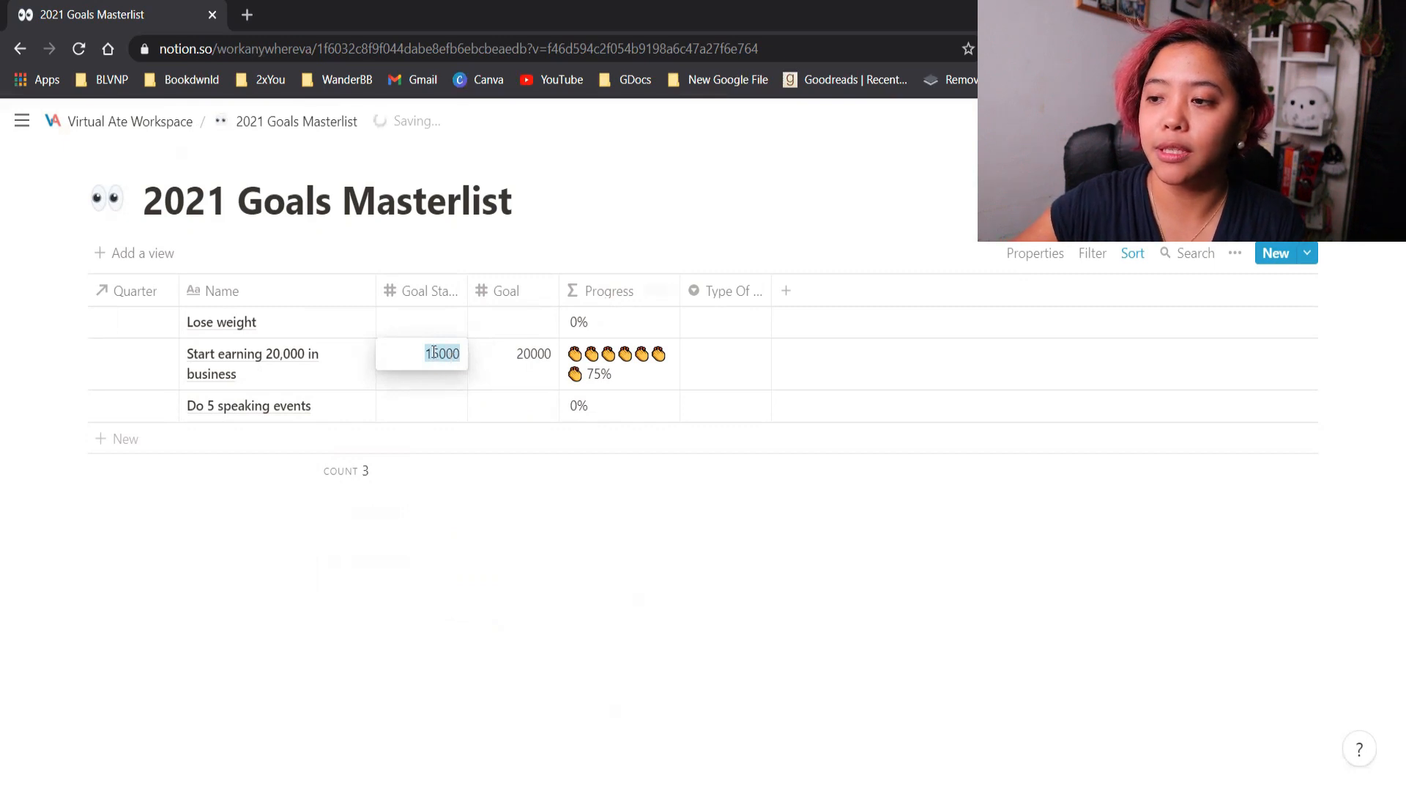
text(2000)
key(Return)
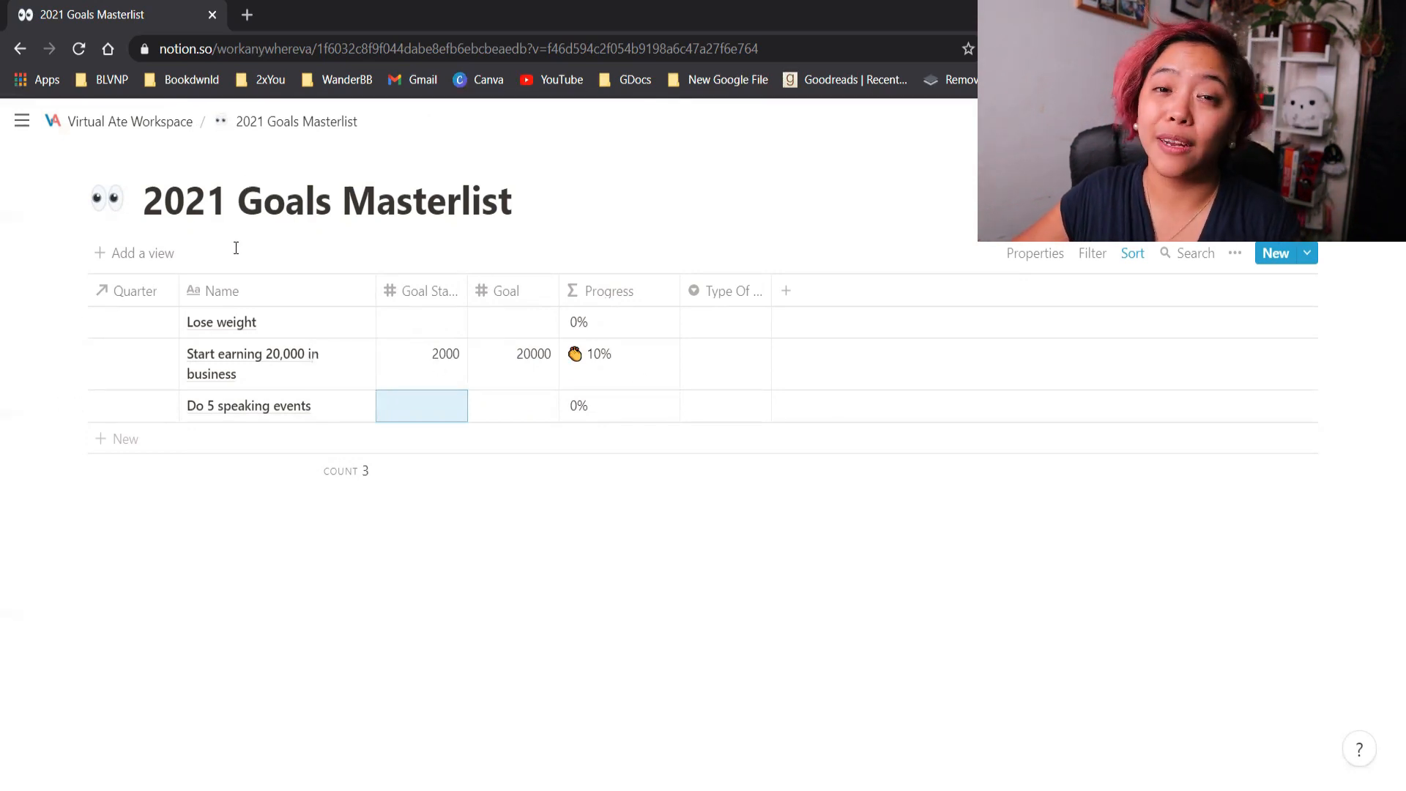
Look at the Type Of Goal property settings and the options offered for the "Lose weight" goal without choosing one
click(725, 291)
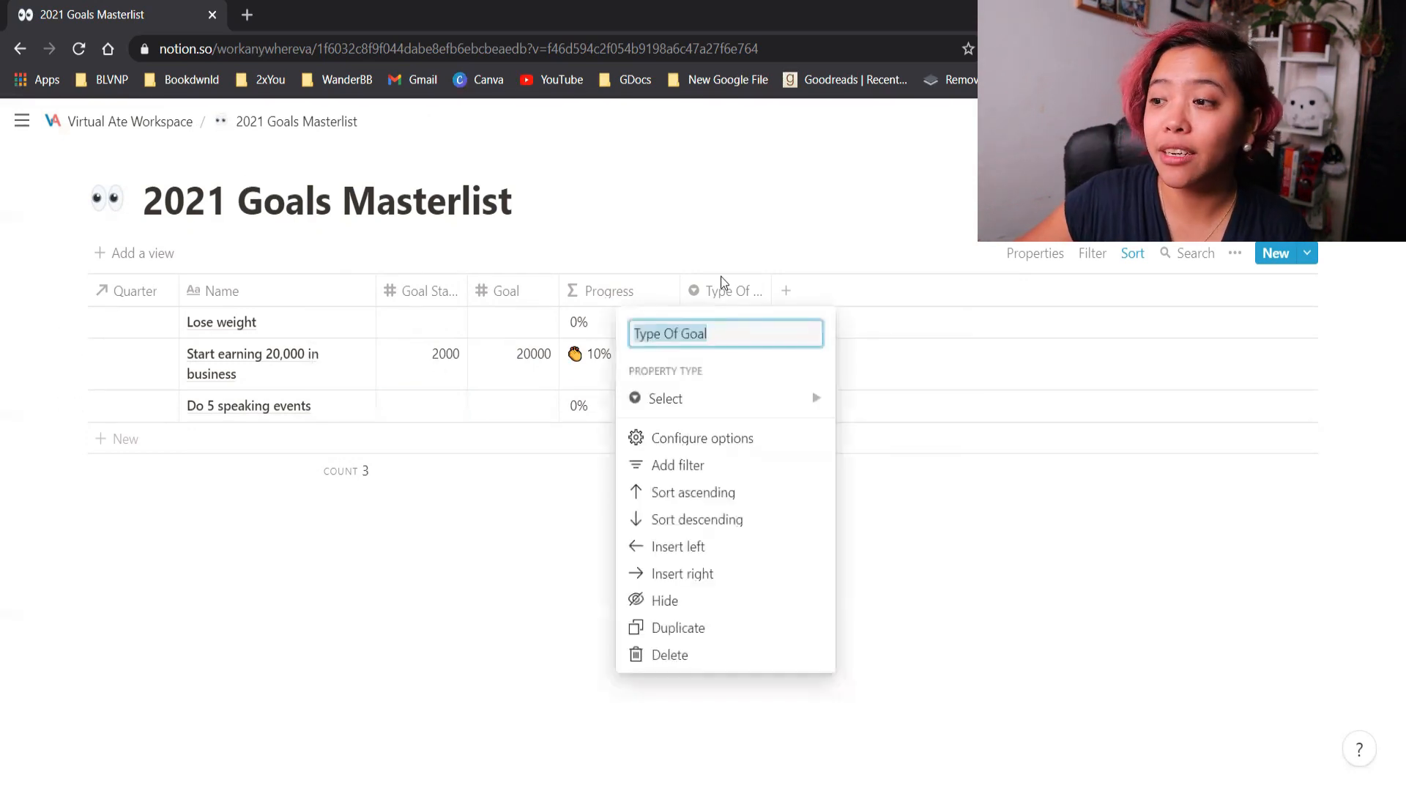
click(733, 262)
click(719, 320)
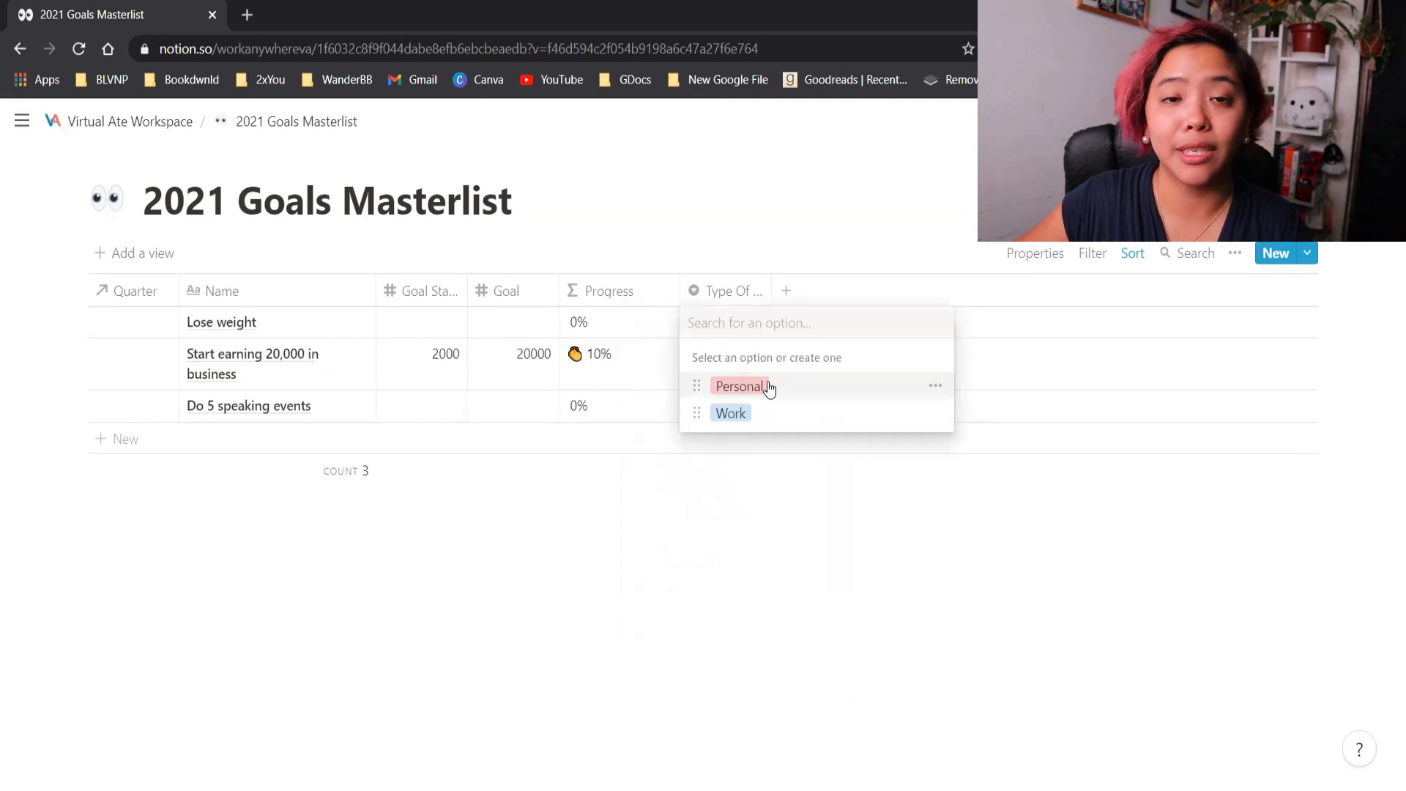
click(586, 625)
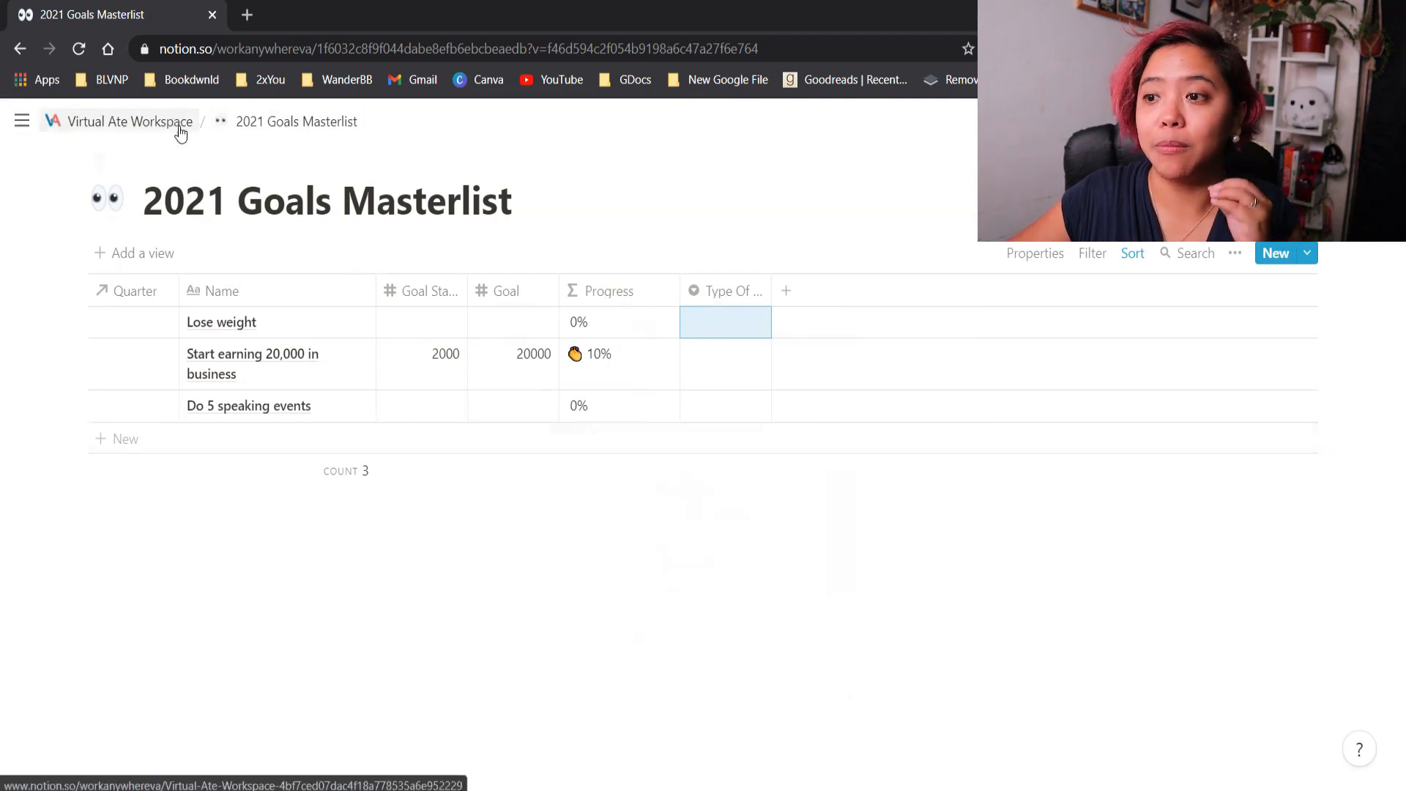
Return to the 2021 Goals Masterlist through the workspace index and link the "Lose weight" goal to quarter Q1
click(130, 121)
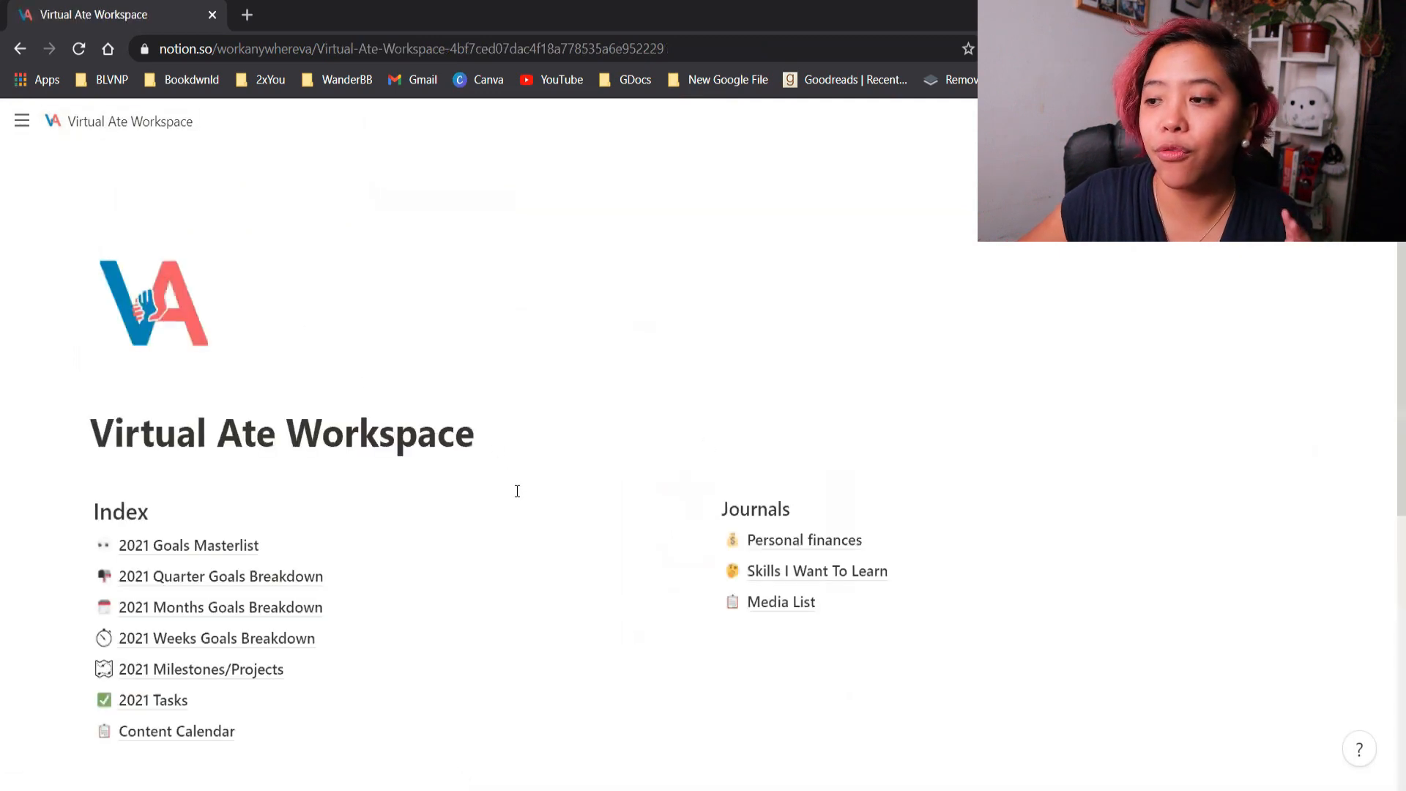
click(243, 545)
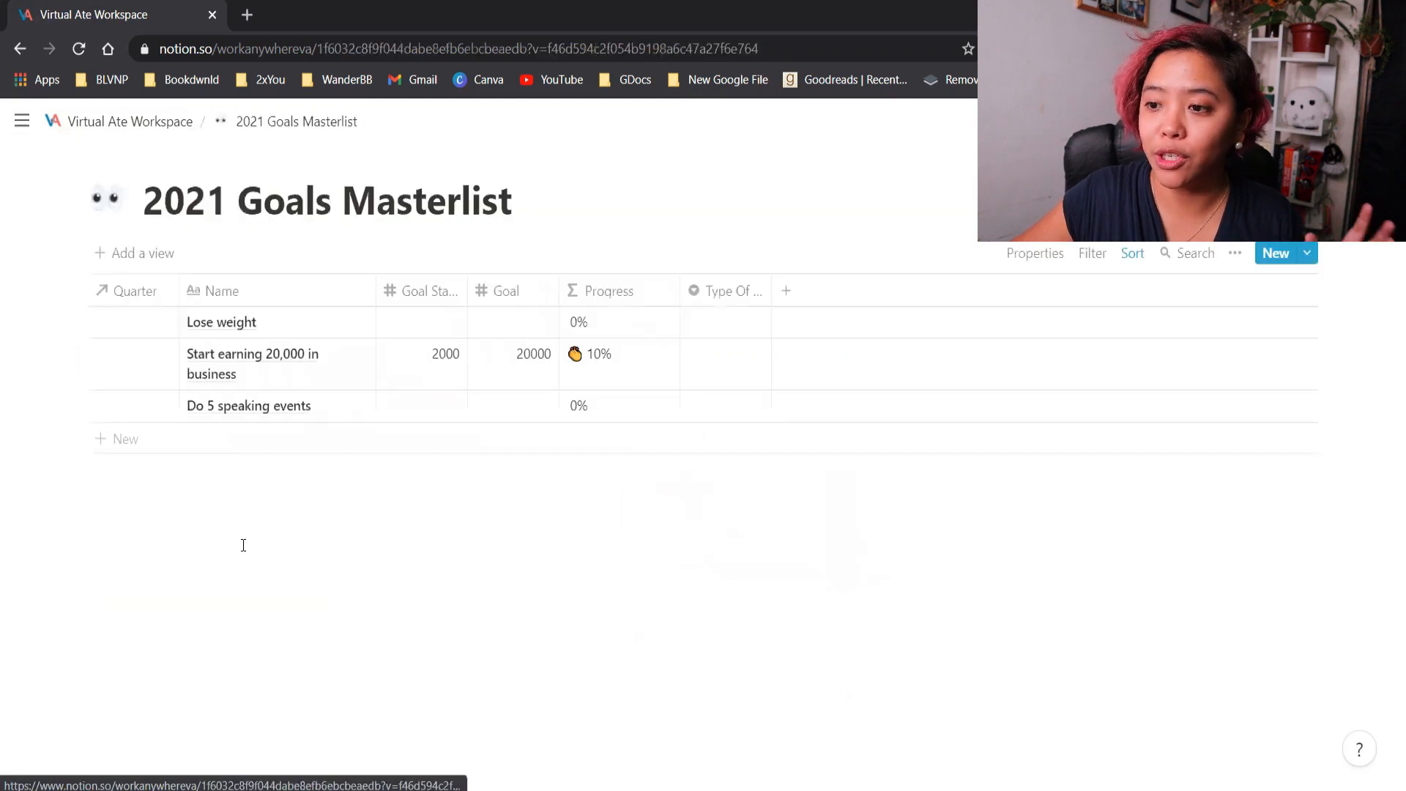
click(146, 331)
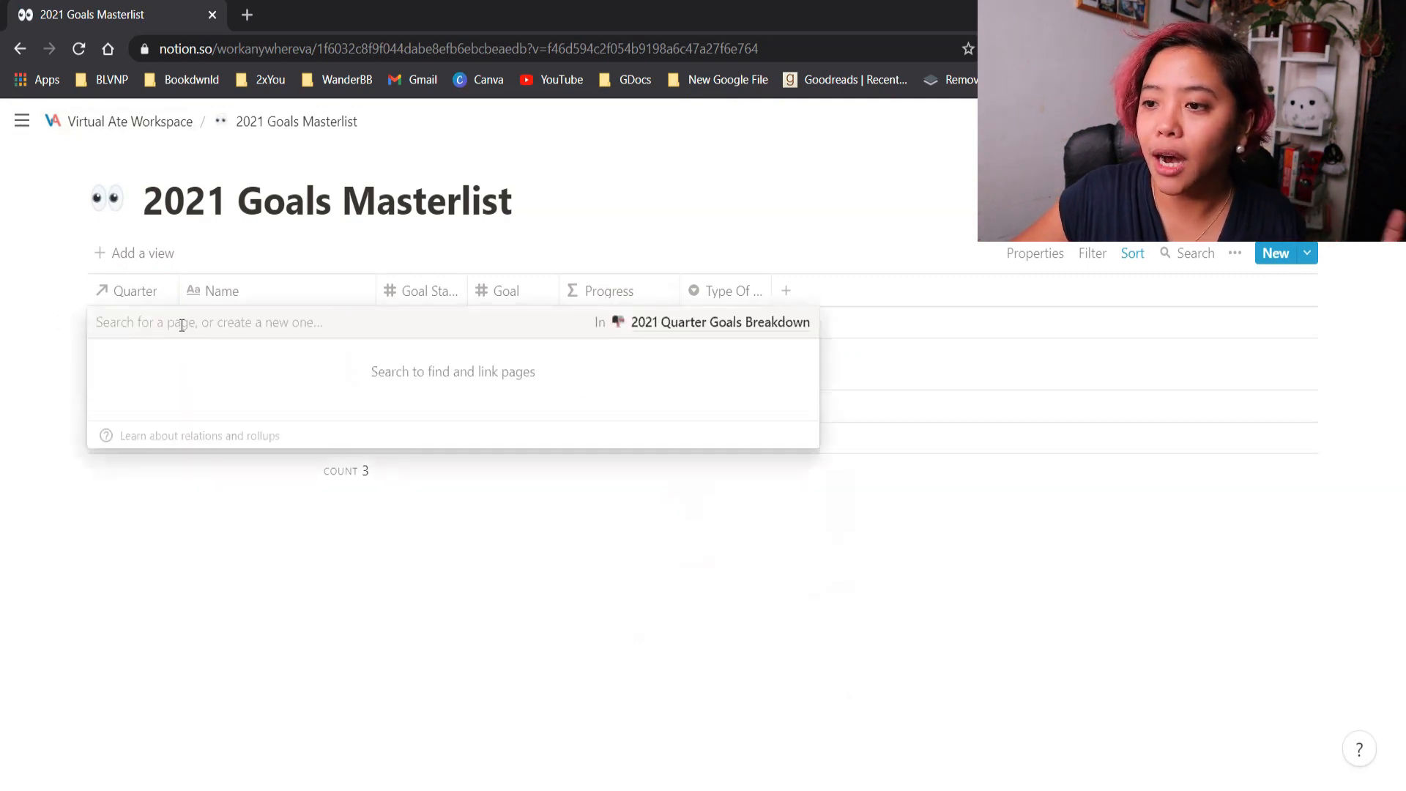
text(q1)
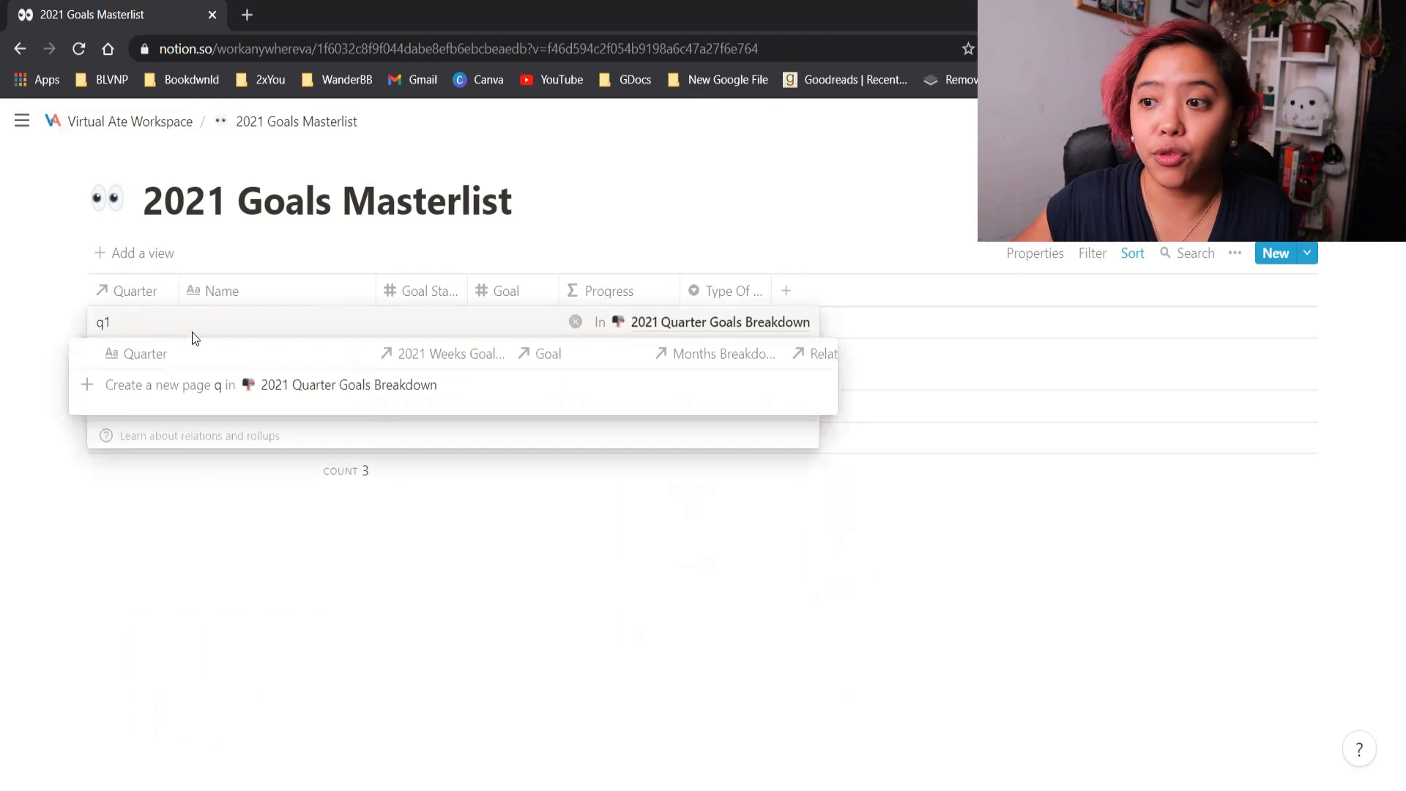
click(120, 329)
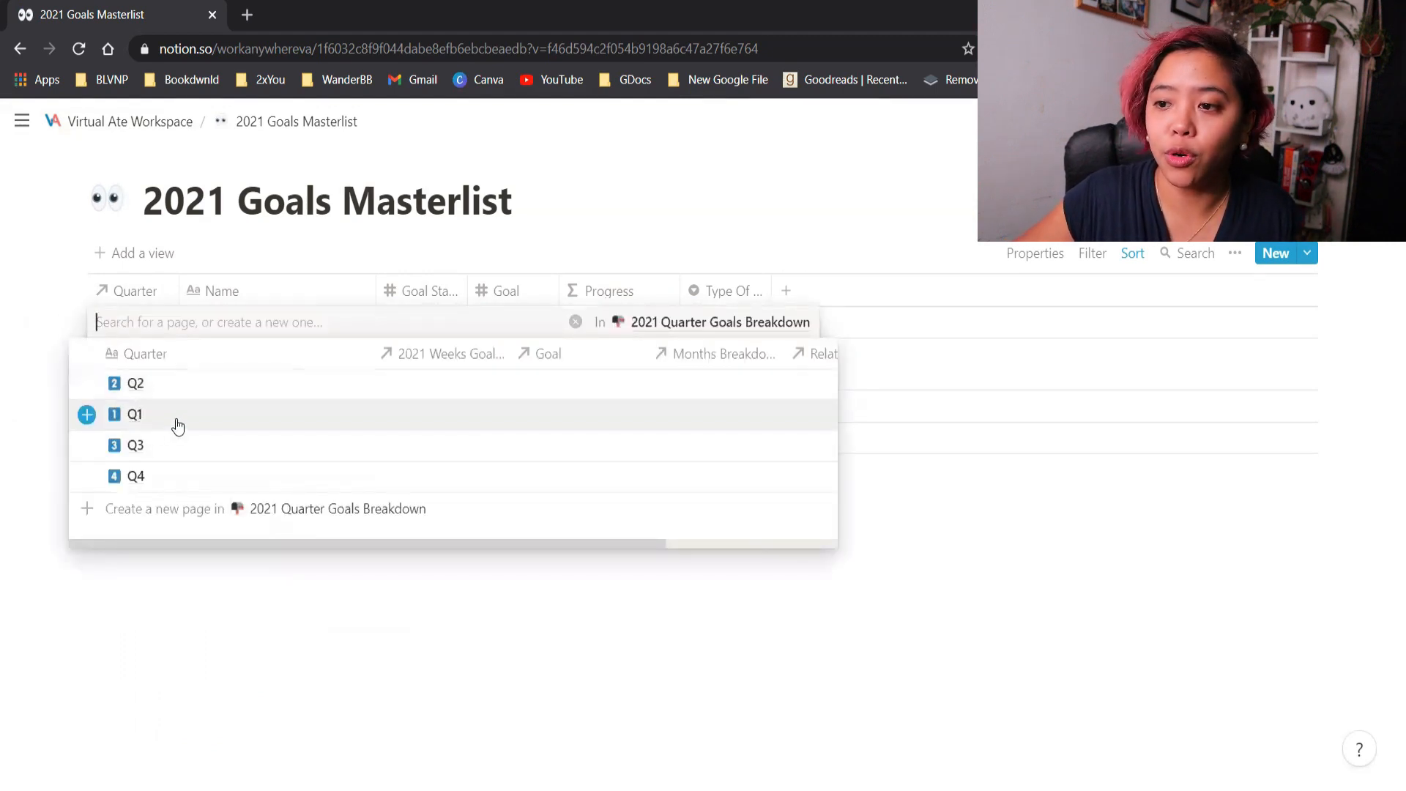
click(178, 417)
click(222, 533)
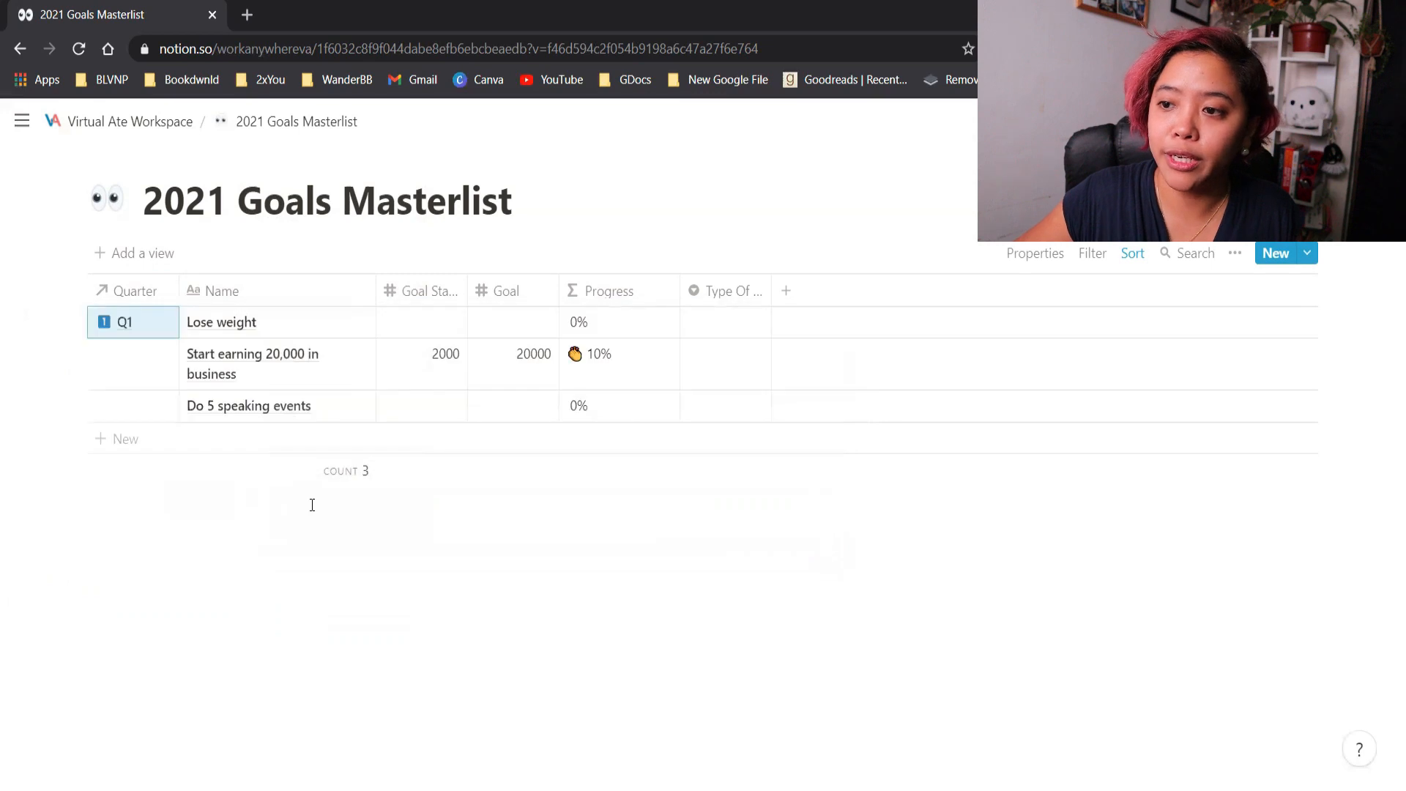
Link the "Start earning 20,000 in business" goal to Q2 and the "Do 5 speaking events" goal to Q3
click(134, 359)
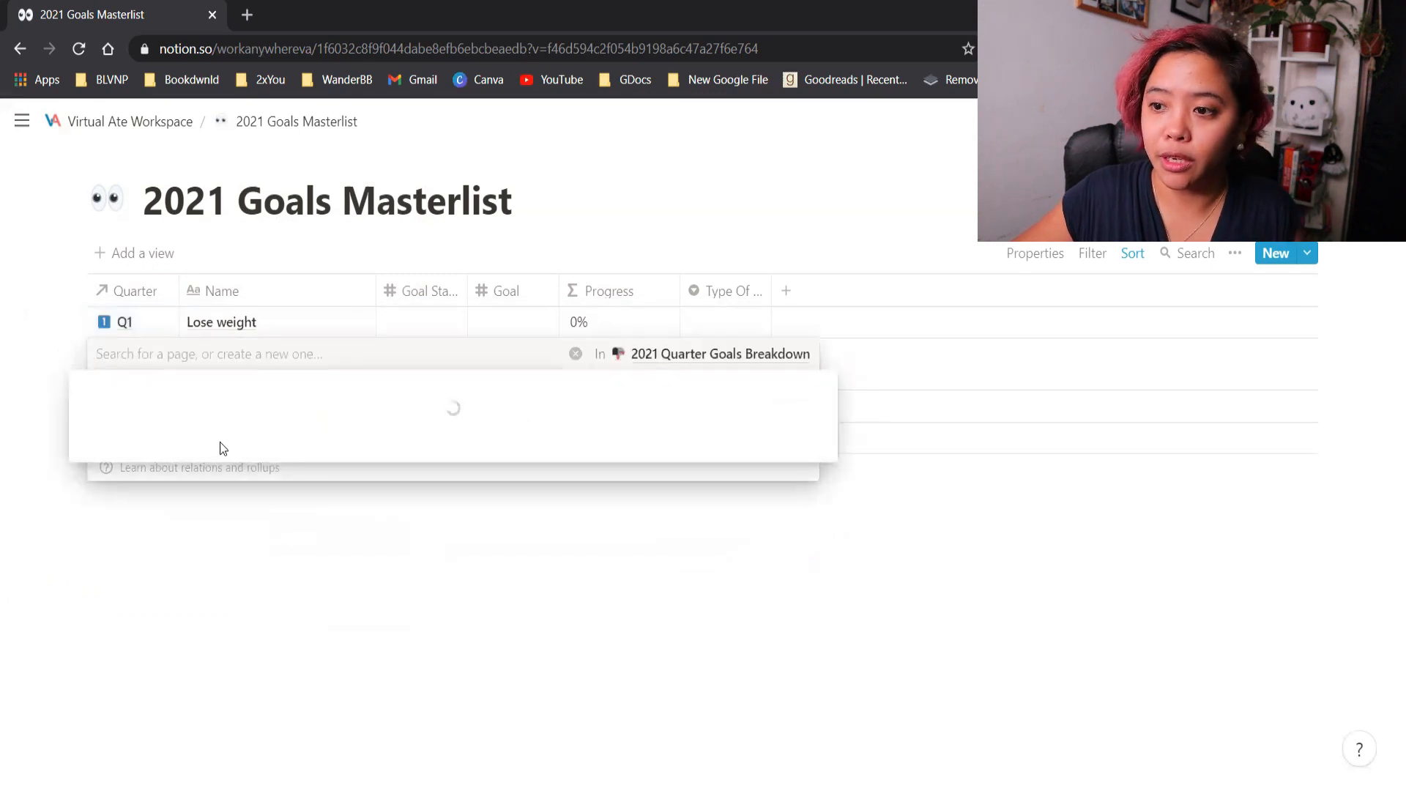
click(204, 417)
click(236, 631)
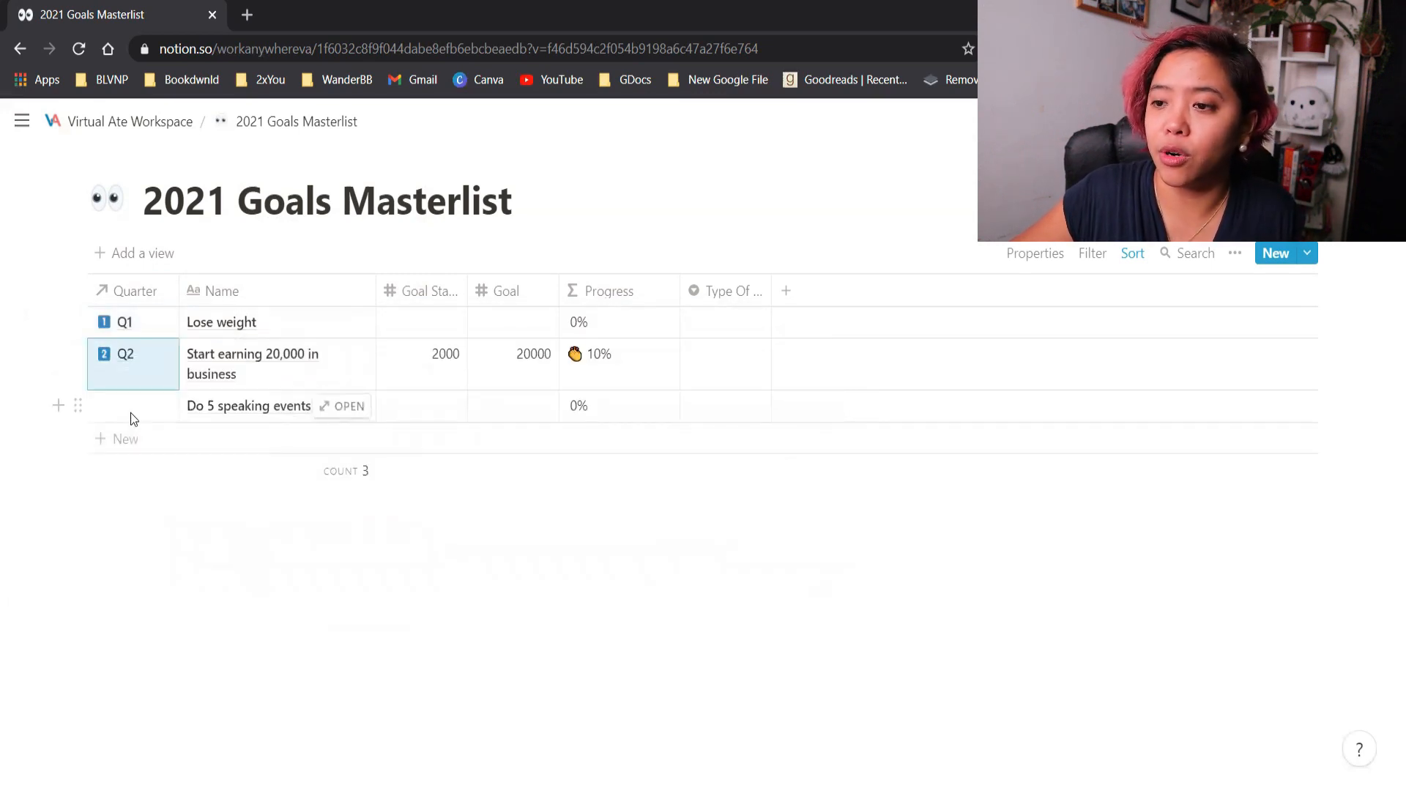
click(131, 414)
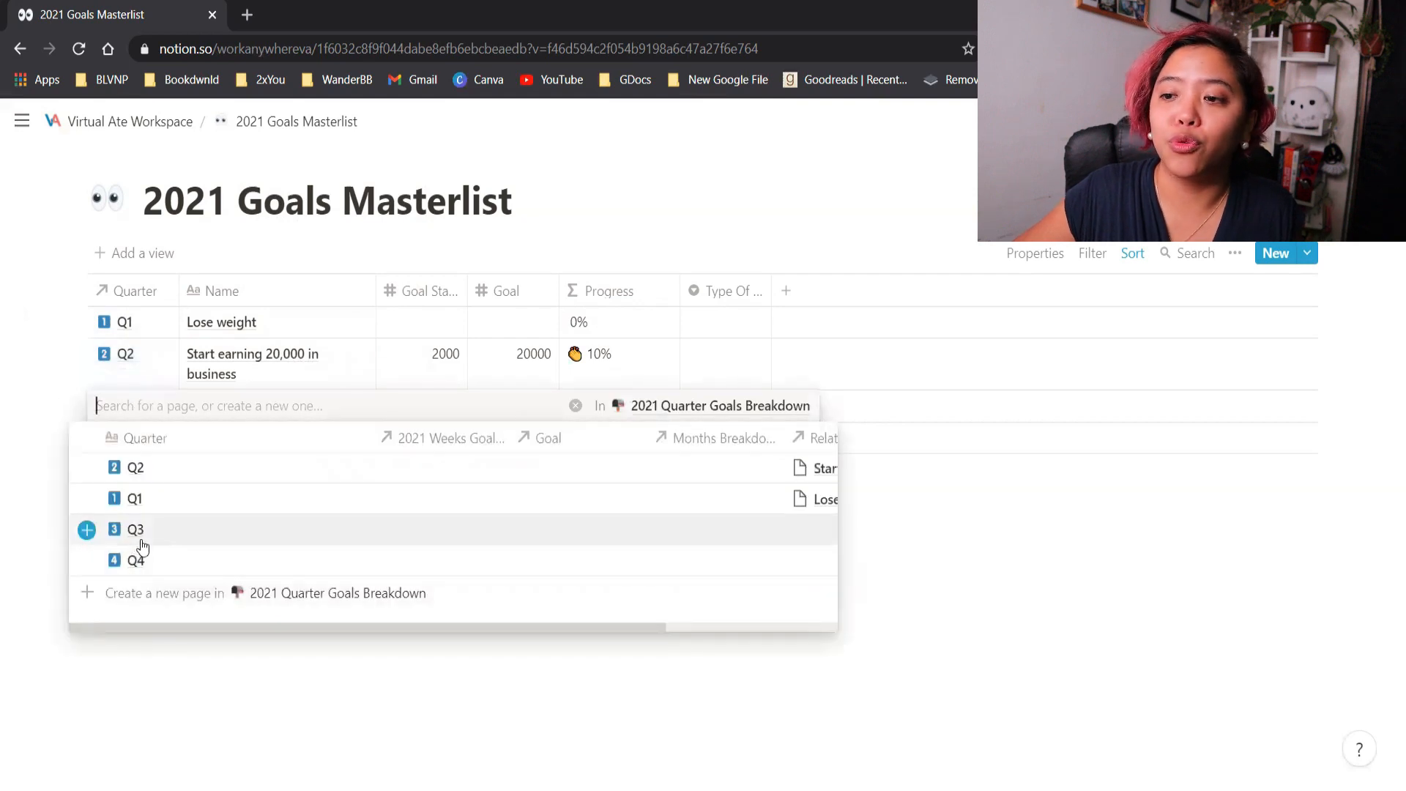
click(143, 542)
click(154, 641)
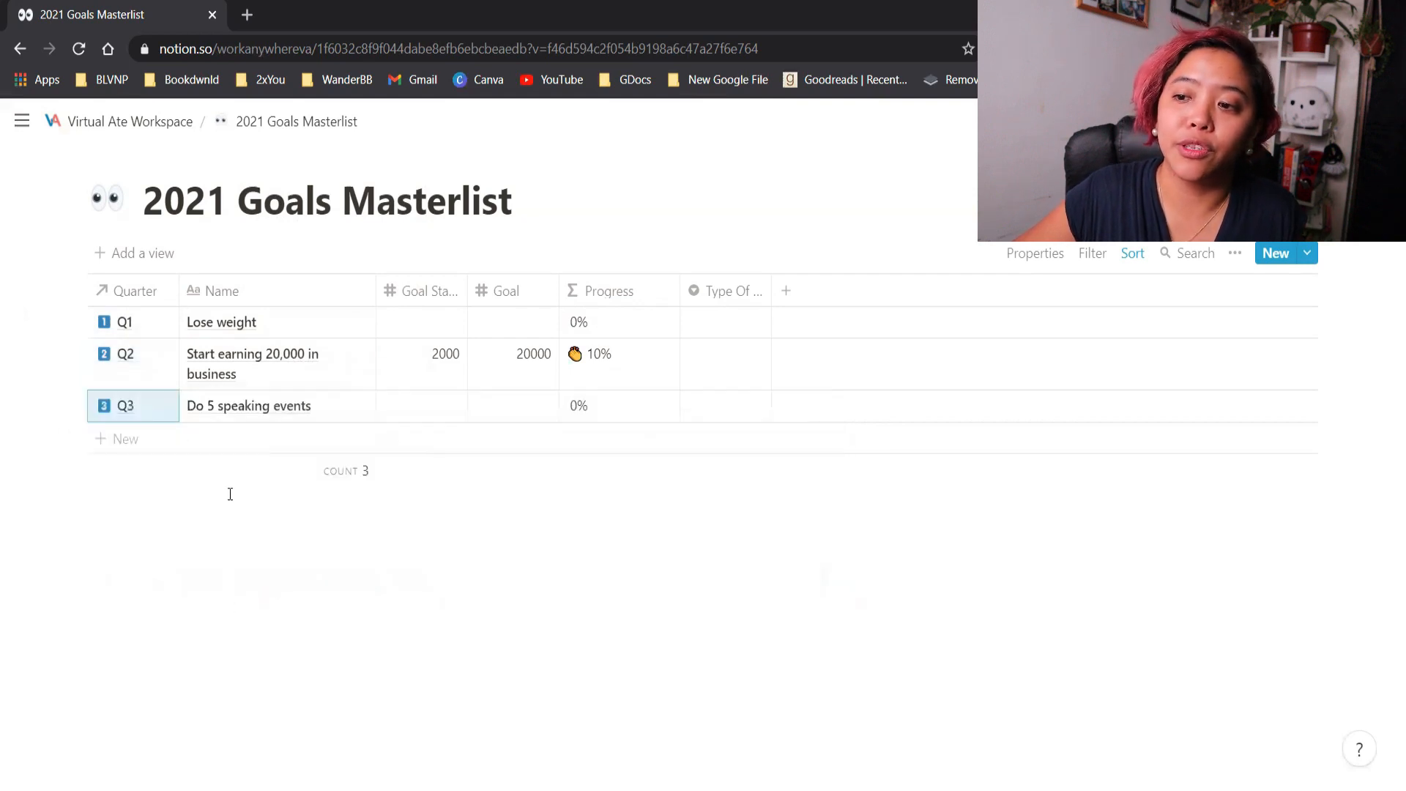
View the 2021 Quarter Goals Breakdown page to check which goals are linked to each quarter, then return to the workspace index
click(147, 125)
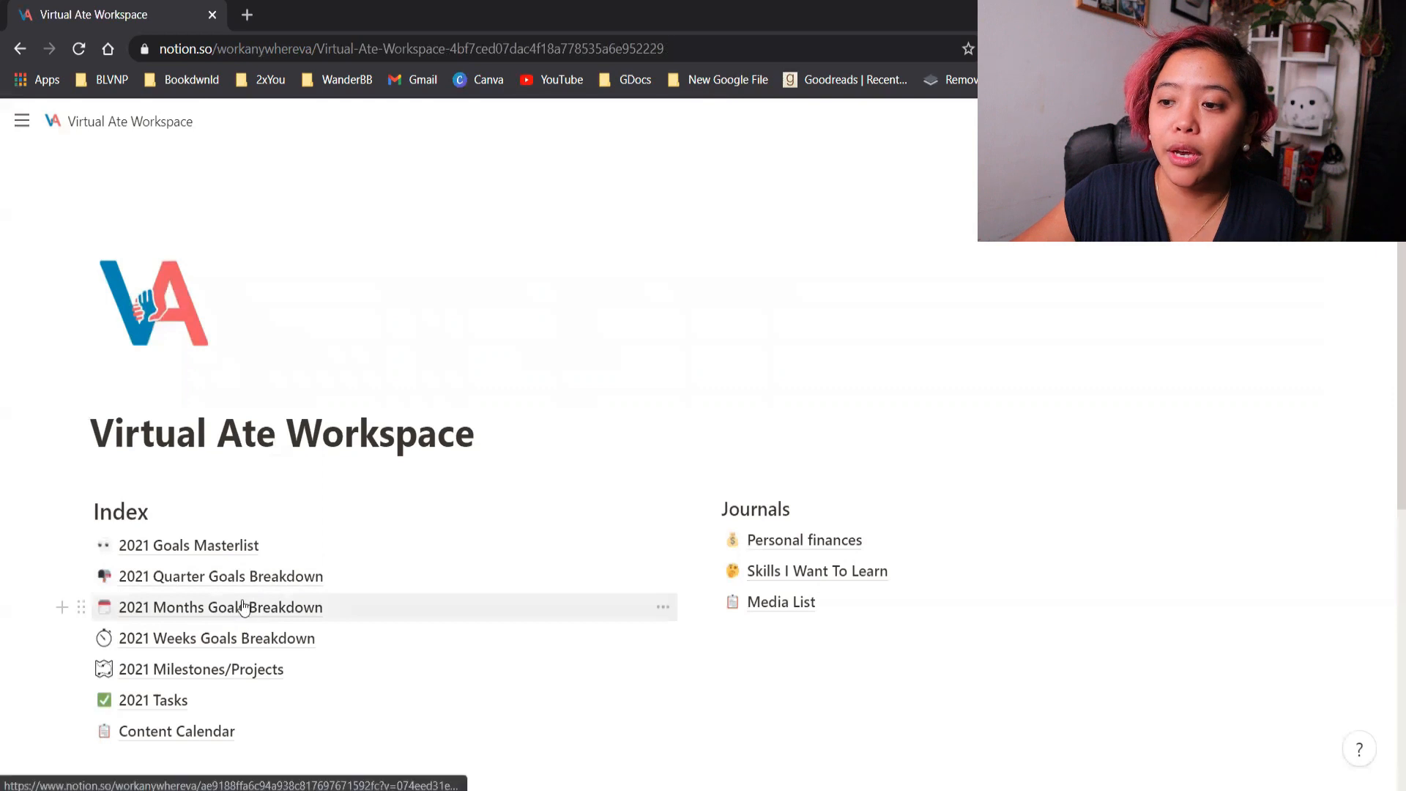
click(244, 576)
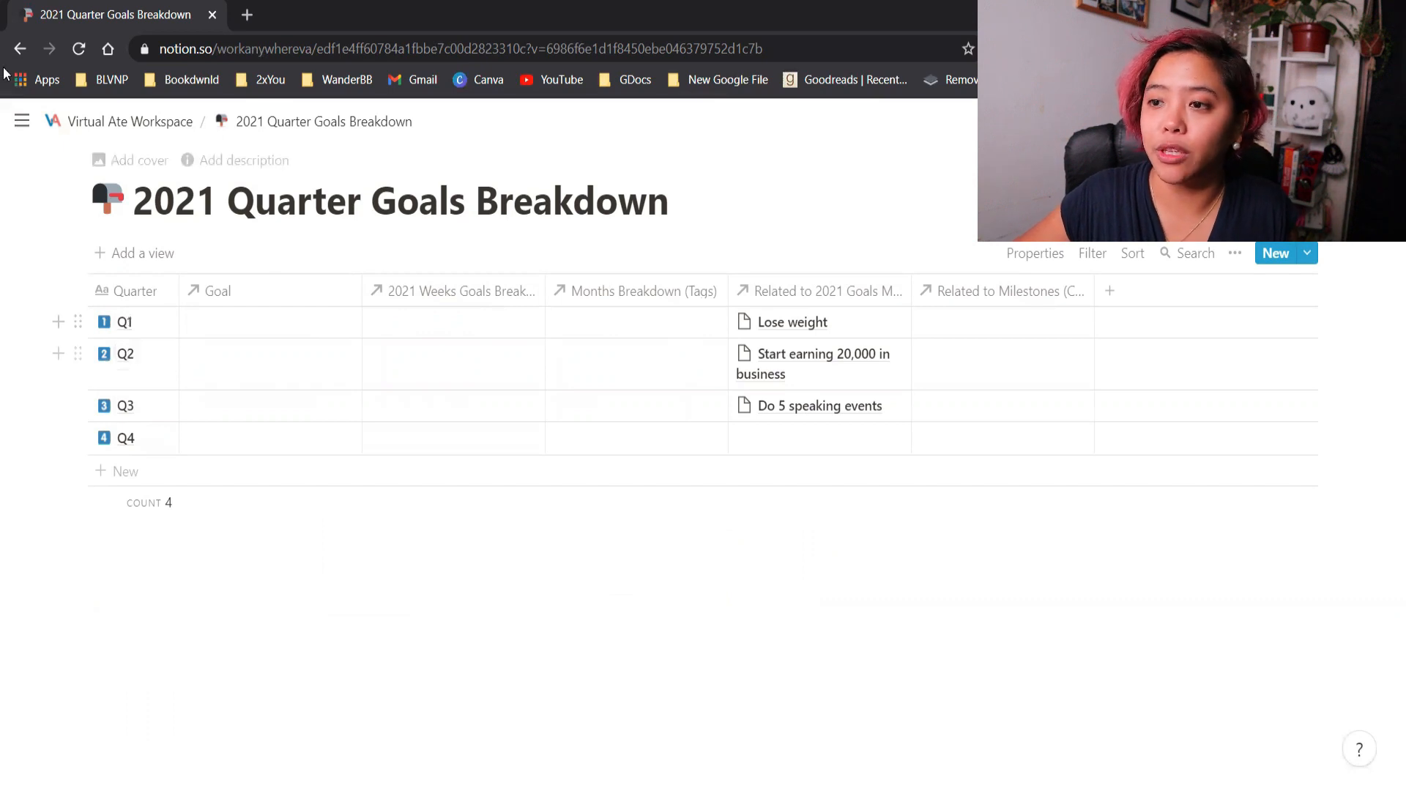
click(122, 128)
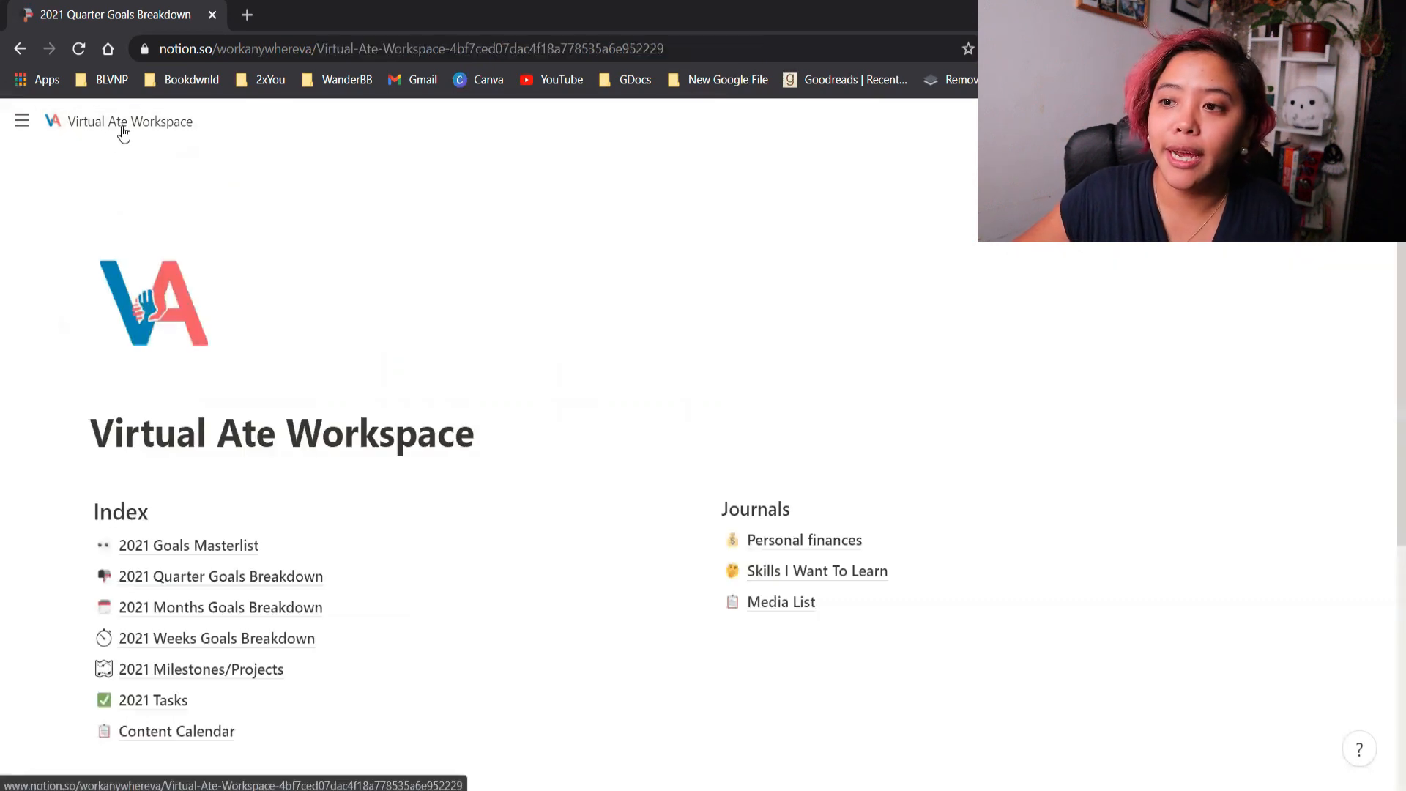
In the 2021 Months Goals Breakdown, link "Lose weight" to Jan 2021 and move the Goals column directly after Name
click(214, 624)
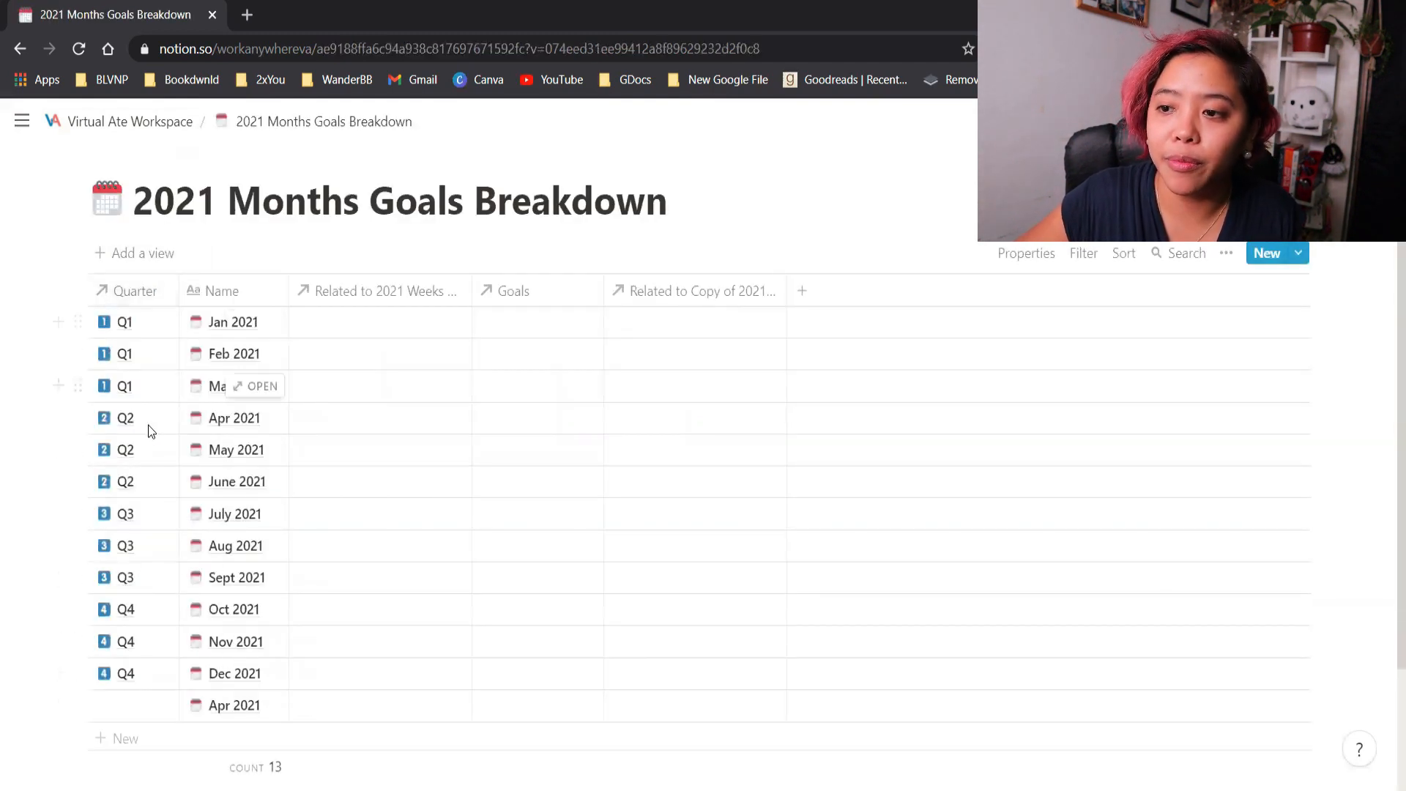
click(518, 330)
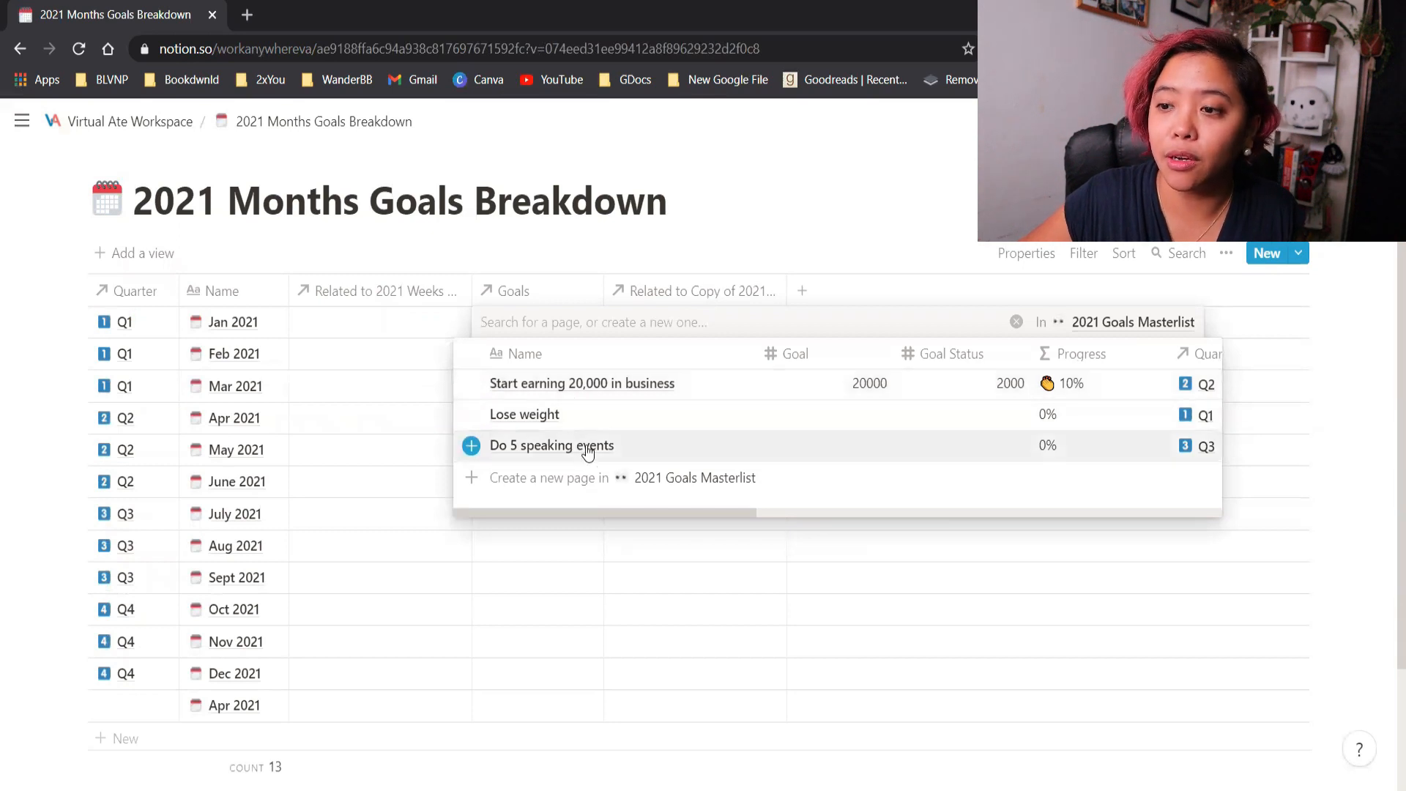
click(523, 424)
key(Escape)
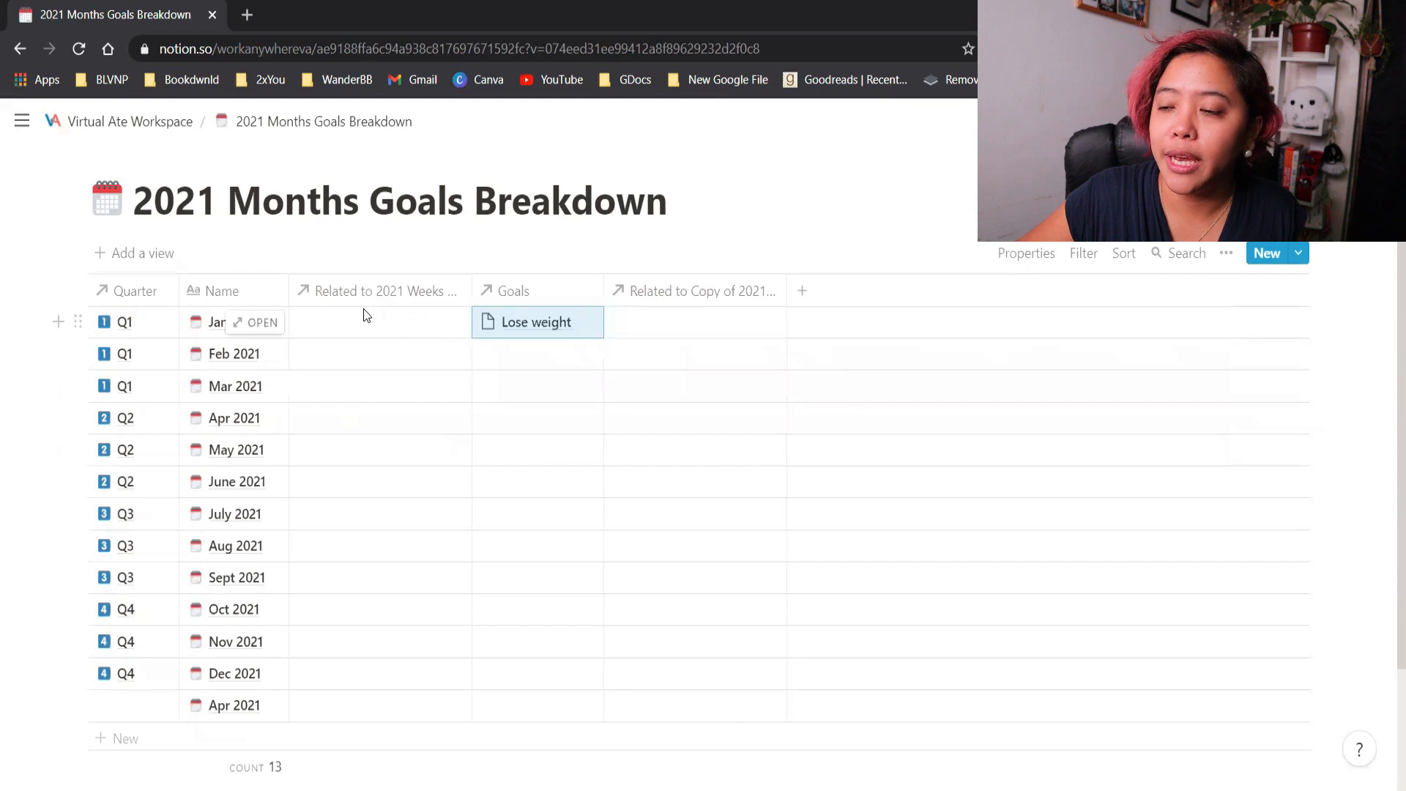
drag(512, 291, 375, 291)
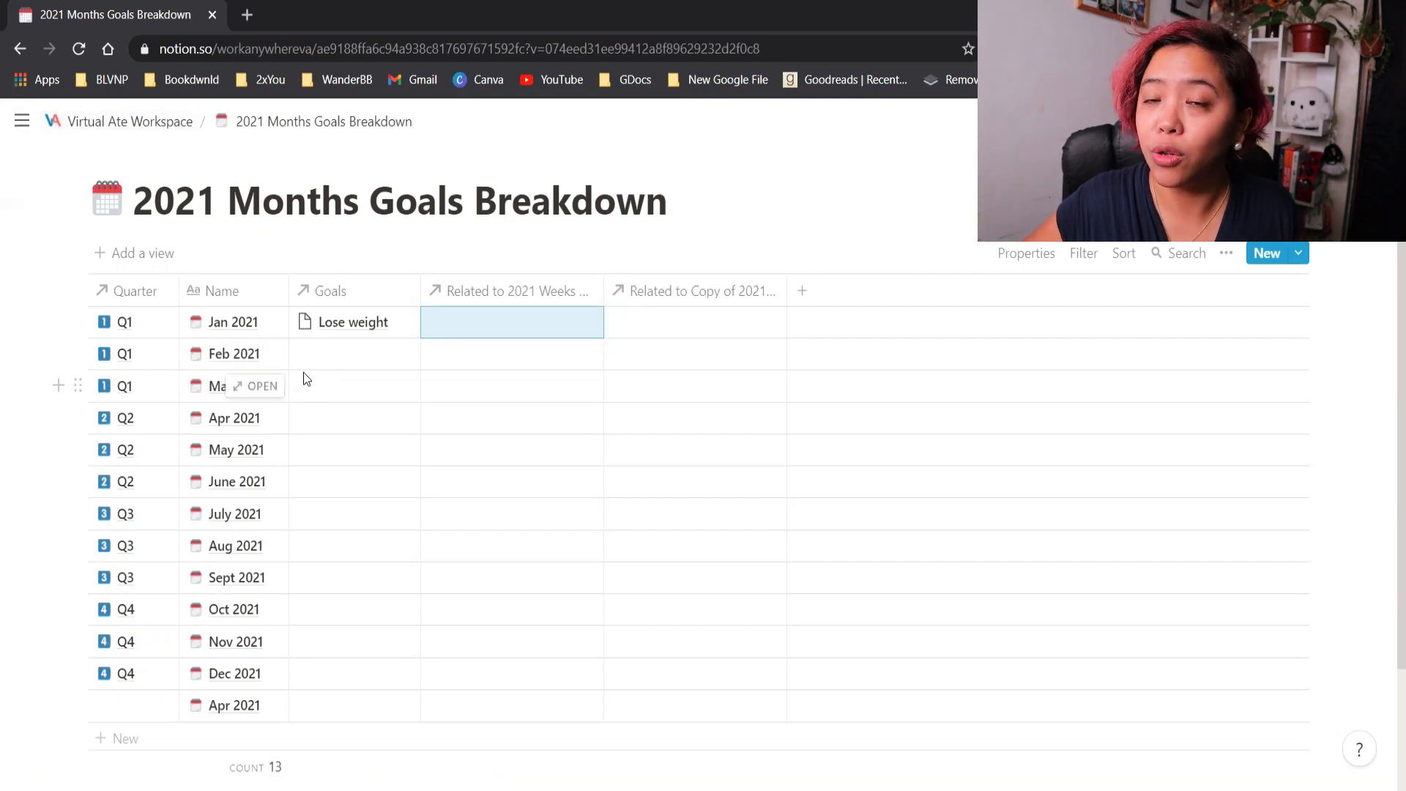
Open the 2021 Weeks Goals Breakdown page and look through its weekly rows and date ranges for the whole year
click(101, 127)
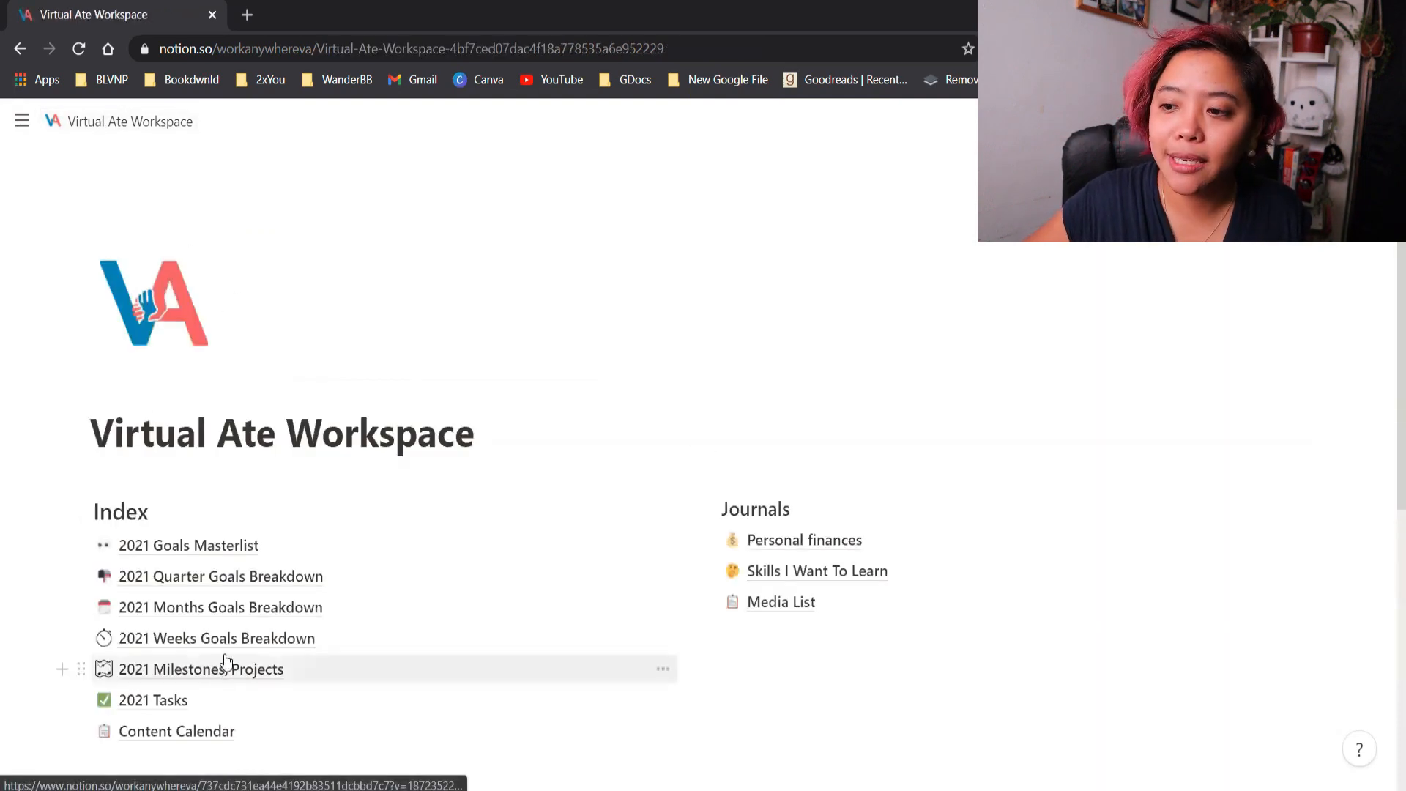
click(227, 651)
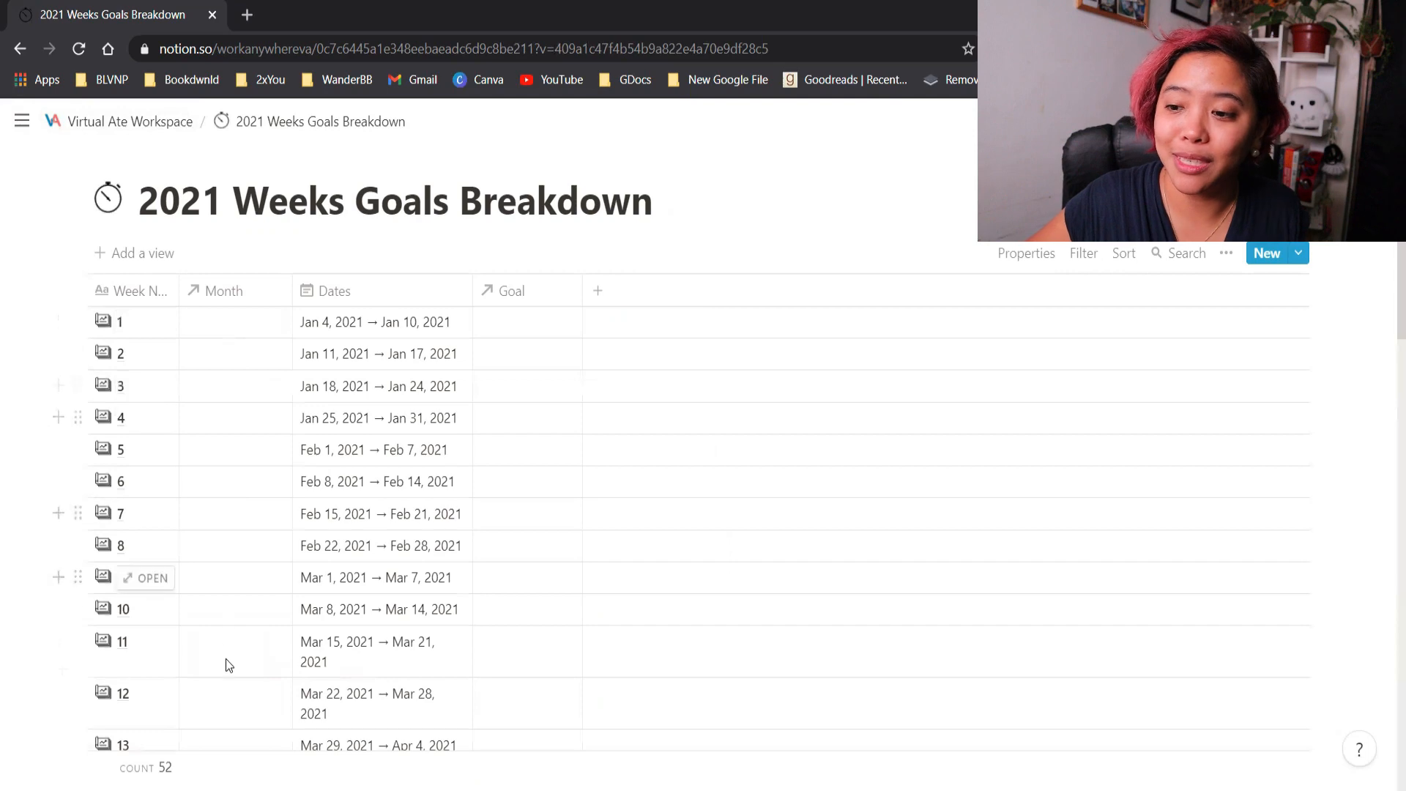
scroll(225, 709, down, 5)
scroll(226, 710, down, 15)
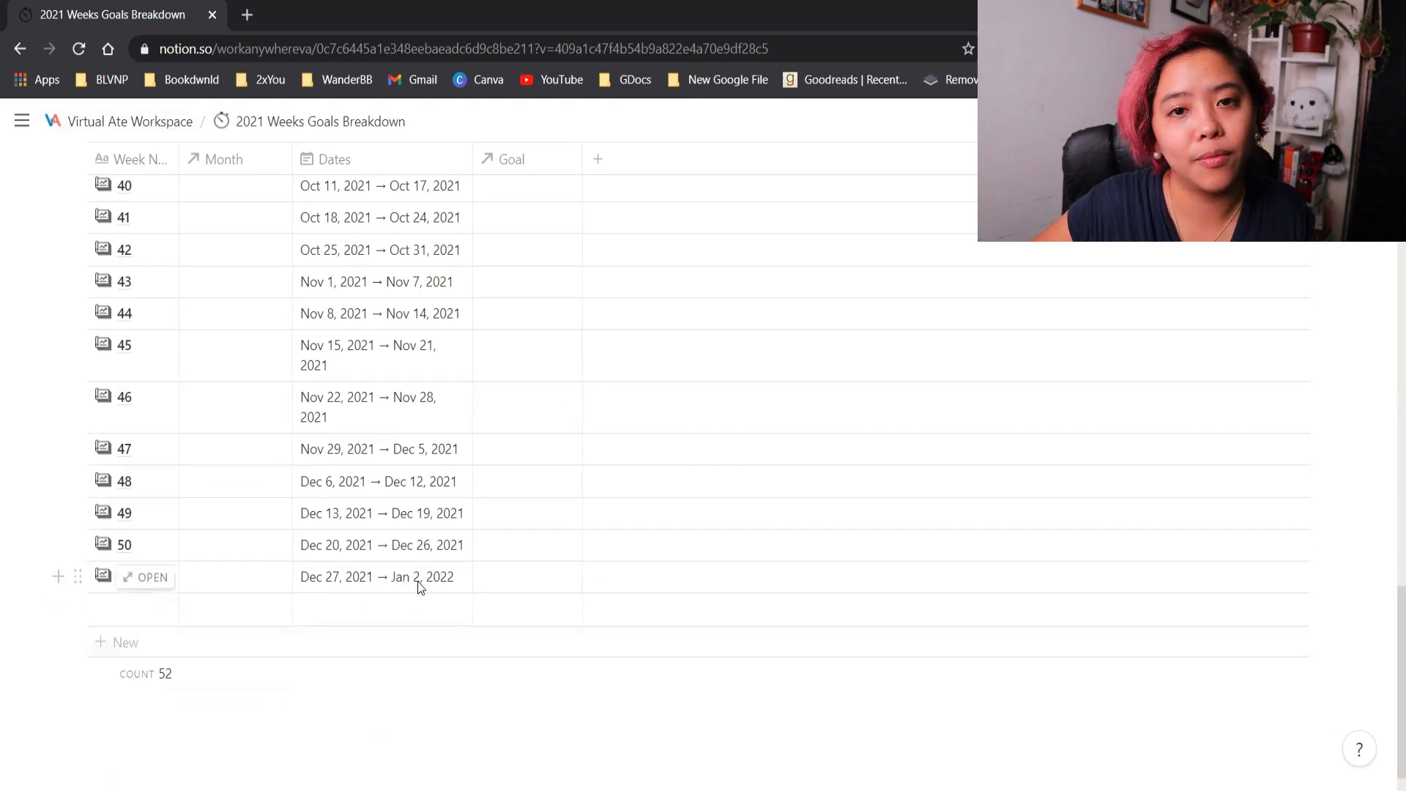
scroll(244, 508, up, 20)
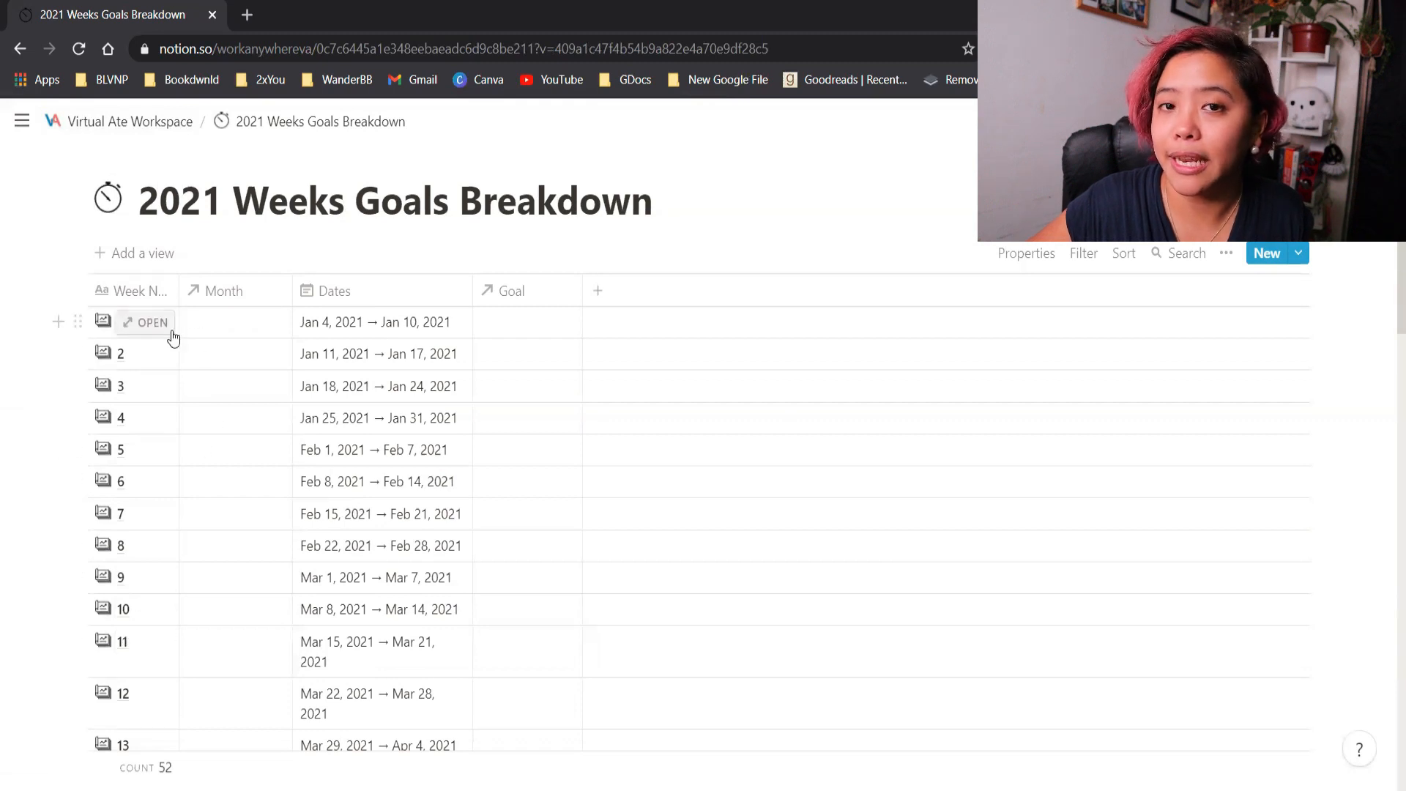
Open the page for week 1 in a new browser tab and look through its weekly task sections and habit tracker
click(173, 335)
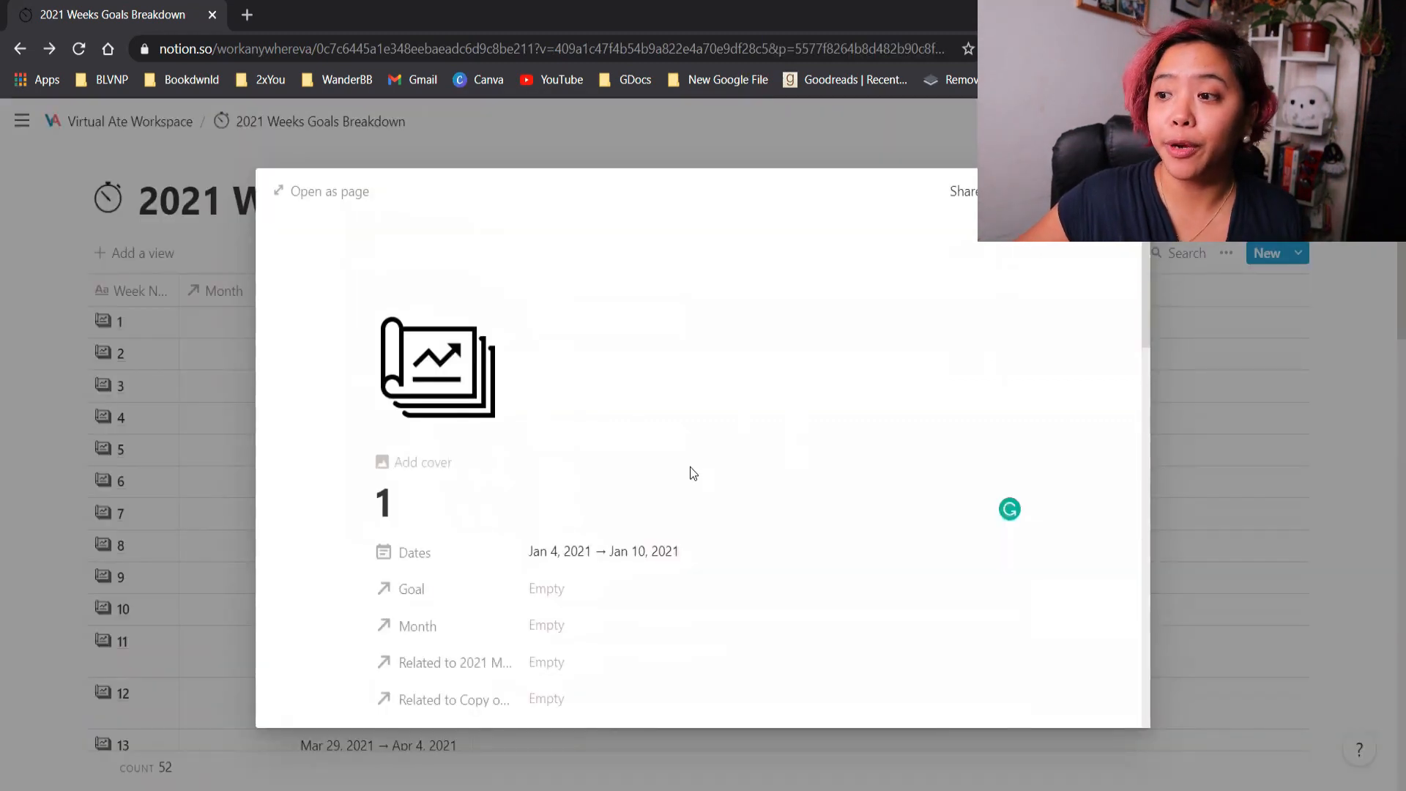
scroll(689, 468, down, 4)
right_click(325, 207)
click(385, 211)
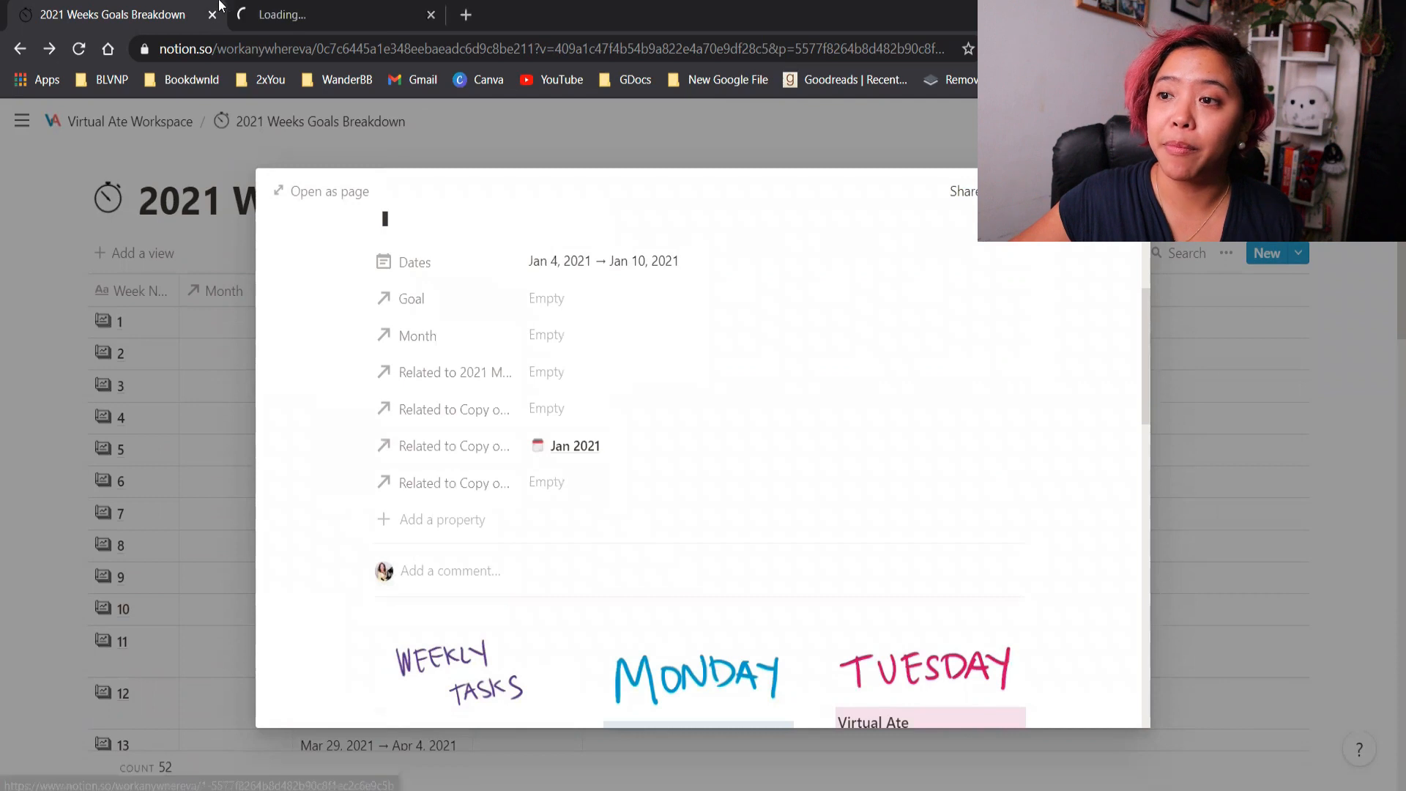
click(273, 9)
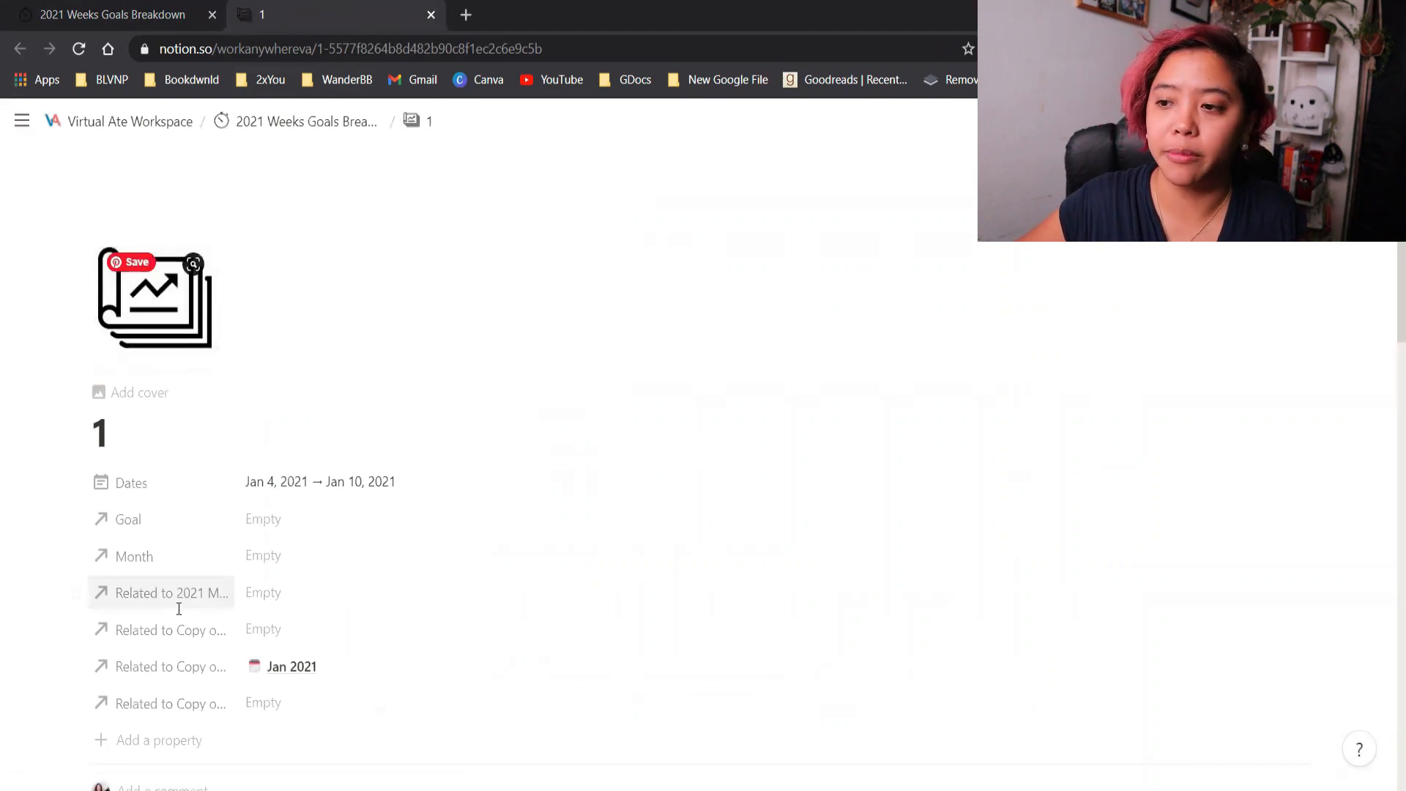
scroll(179, 618, down, 7)
scroll(279, 644, down, 12)
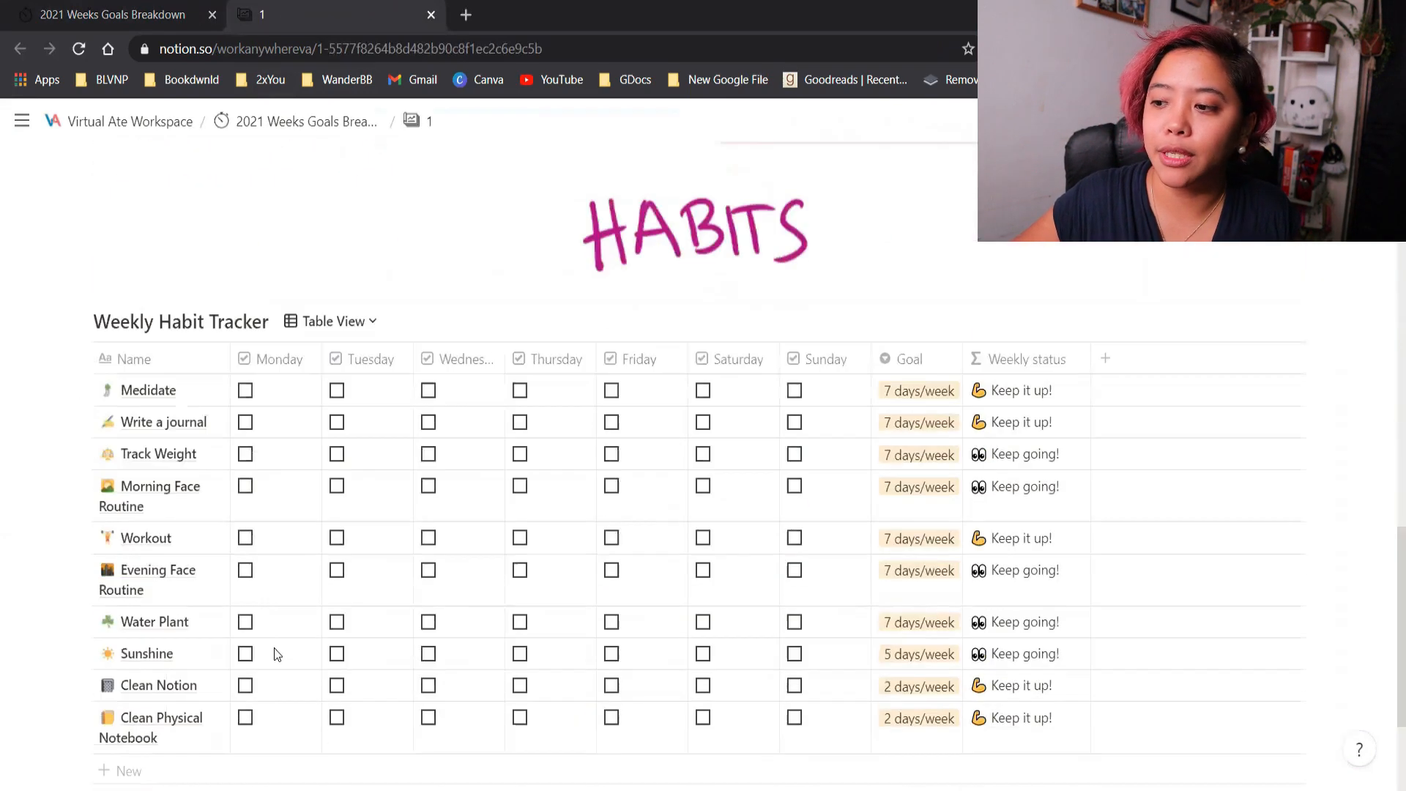
scroll(275, 652, up, 15)
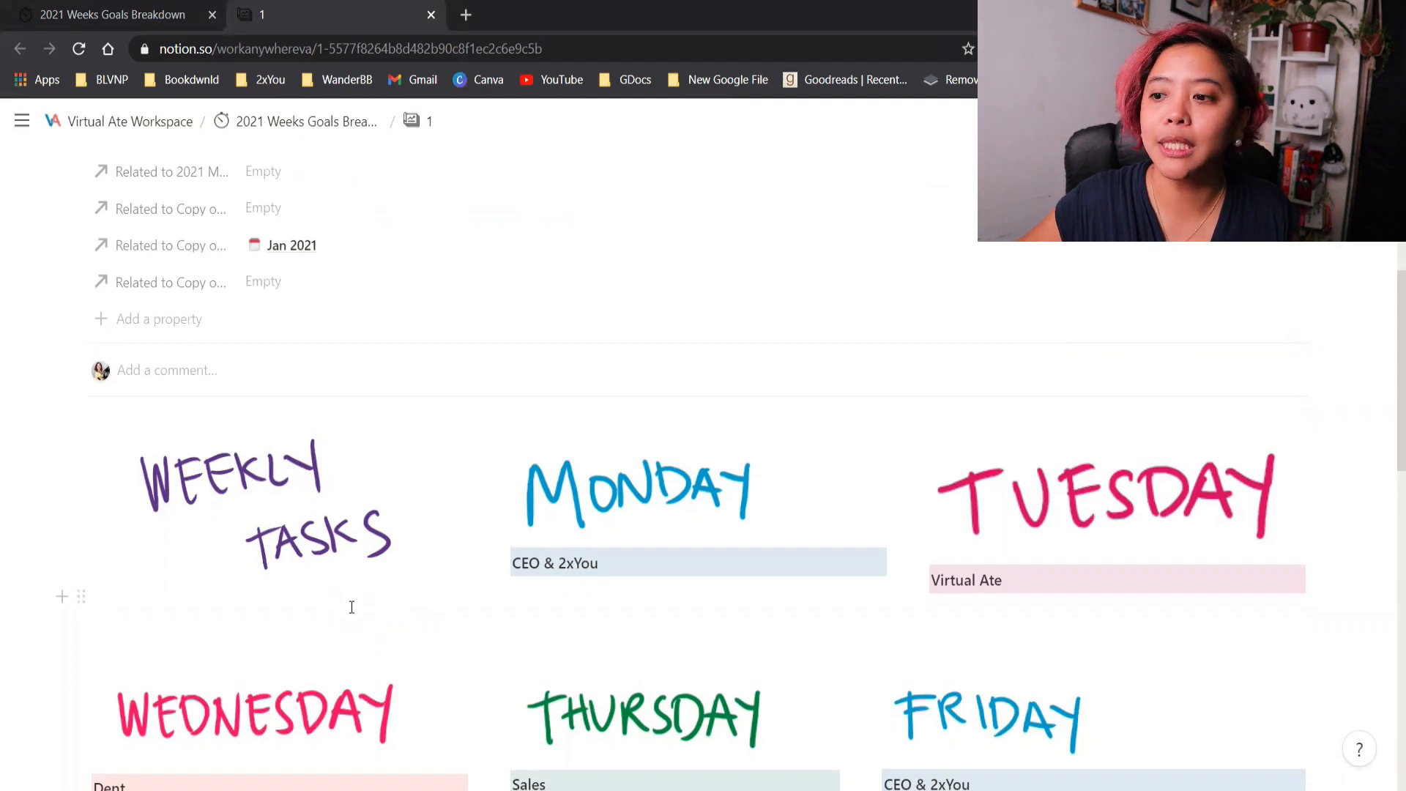
Add an empty to-do list item beneath the Weekly Tasks heading on the week 1 page
click(350, 603)
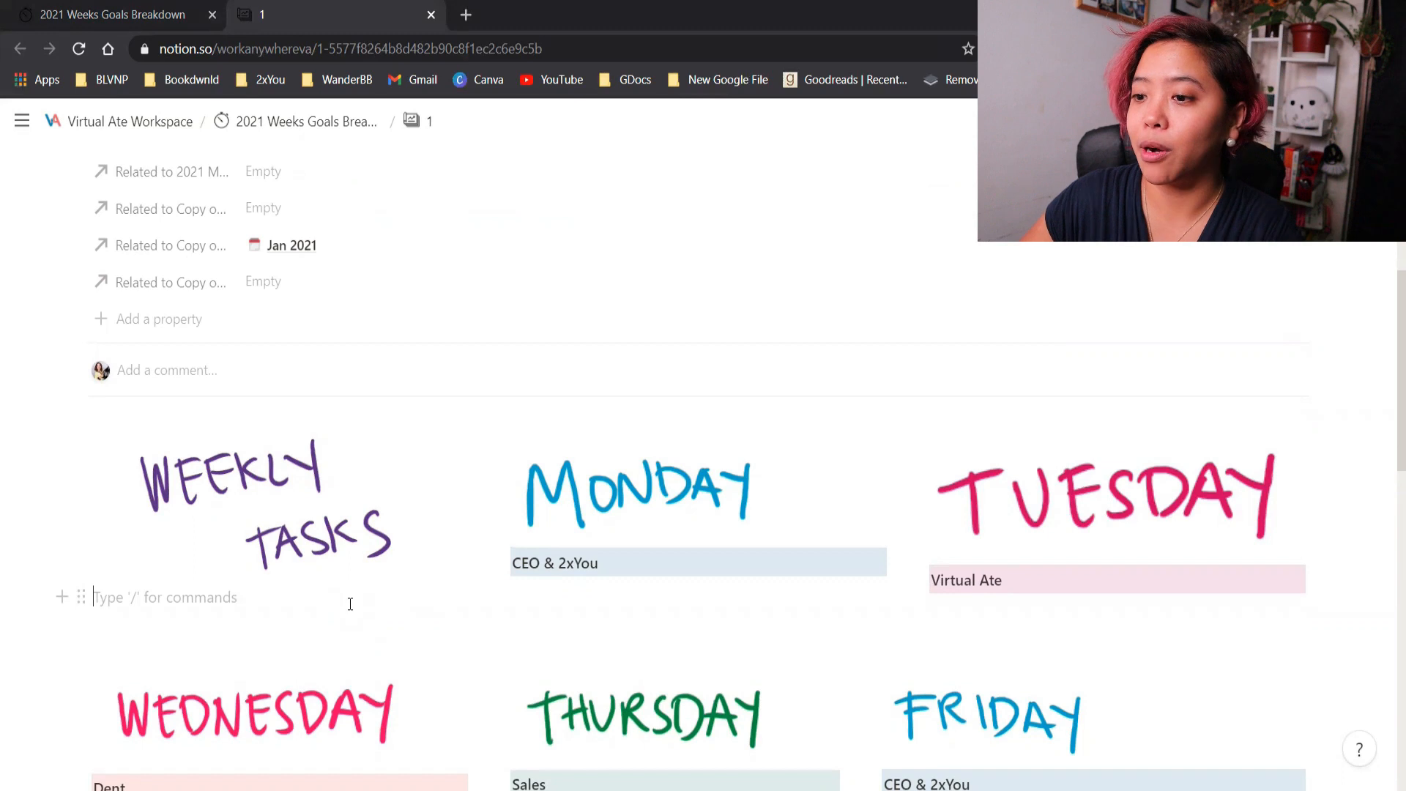
text(/)
text(todo)
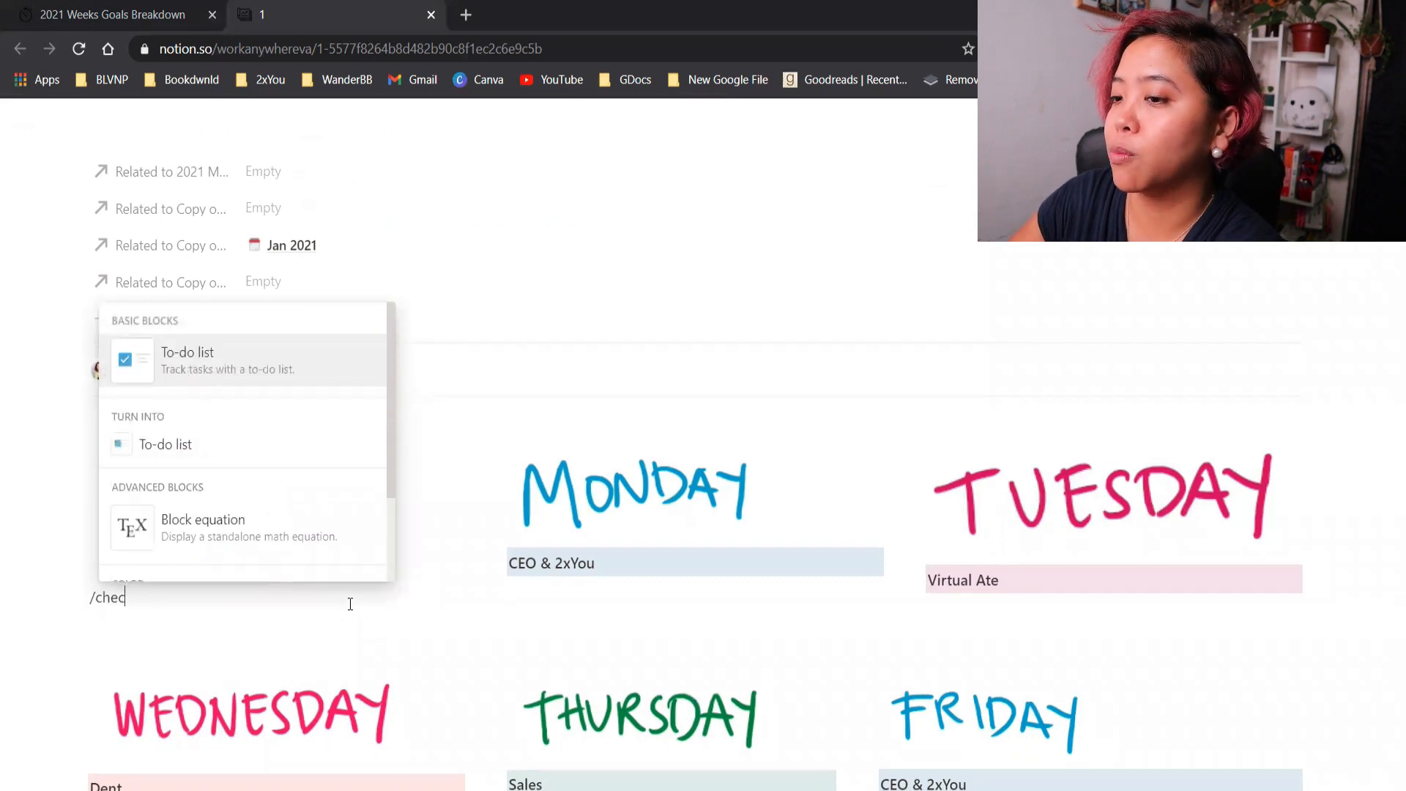
key(Return)
key(BackSpace)
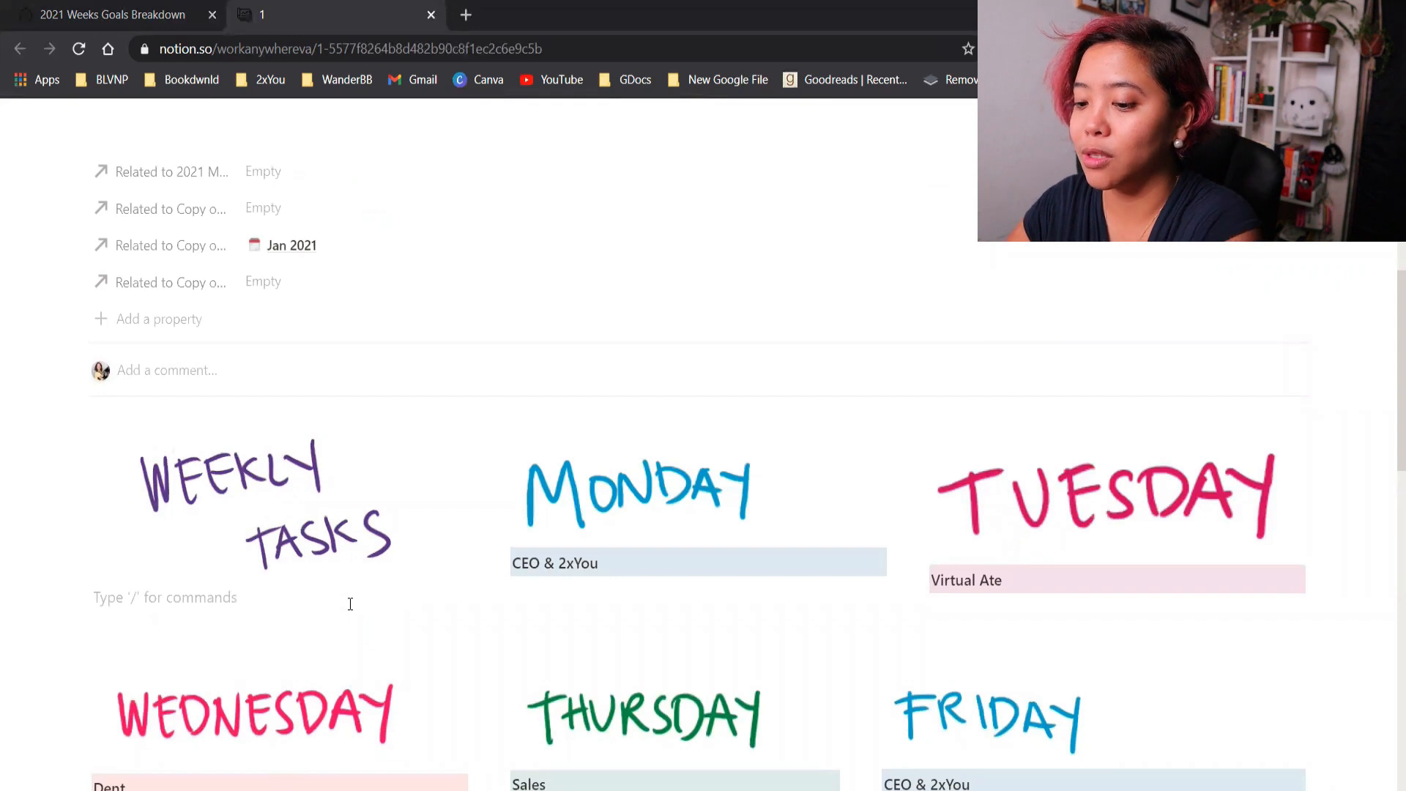
key(ctrl+z)
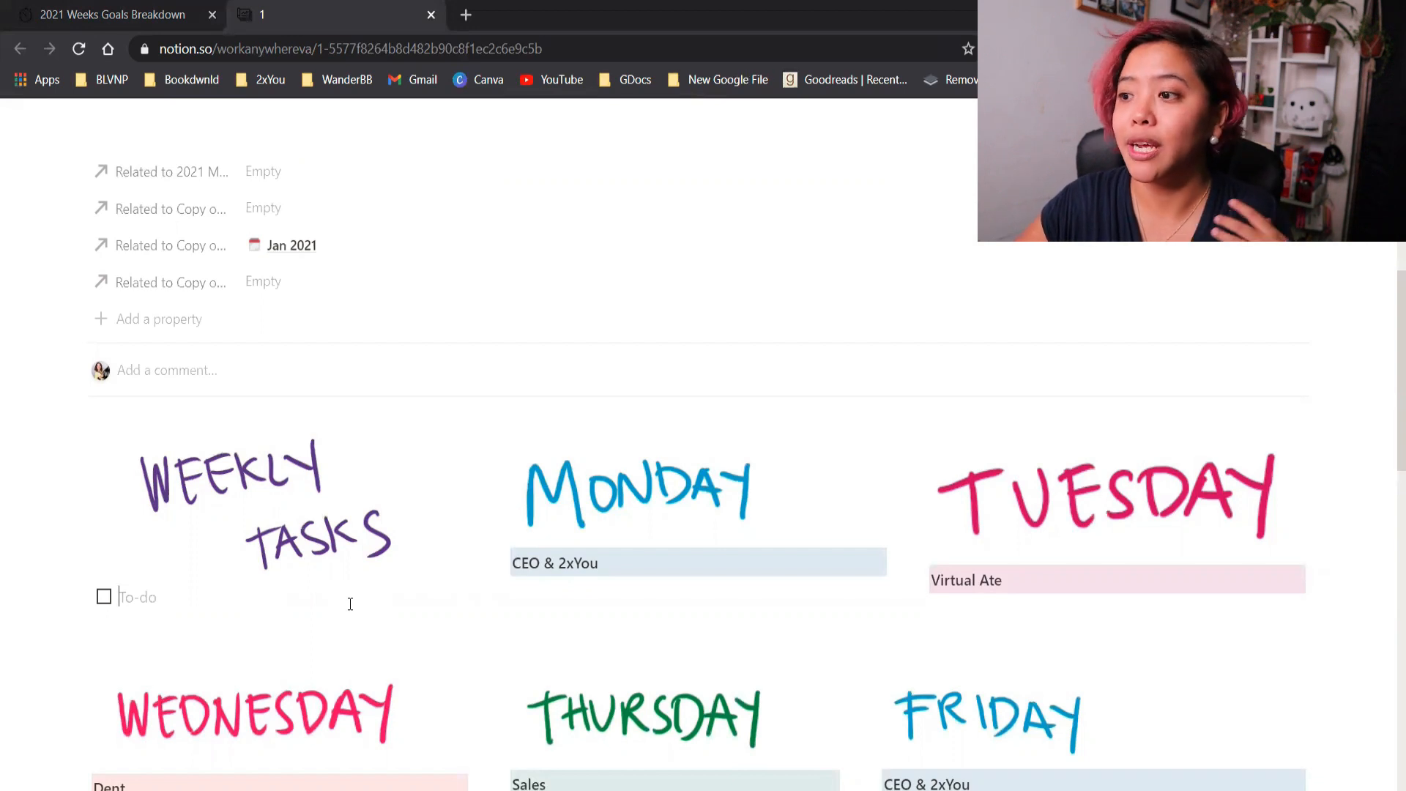
scroll(350, 604, down, 1)
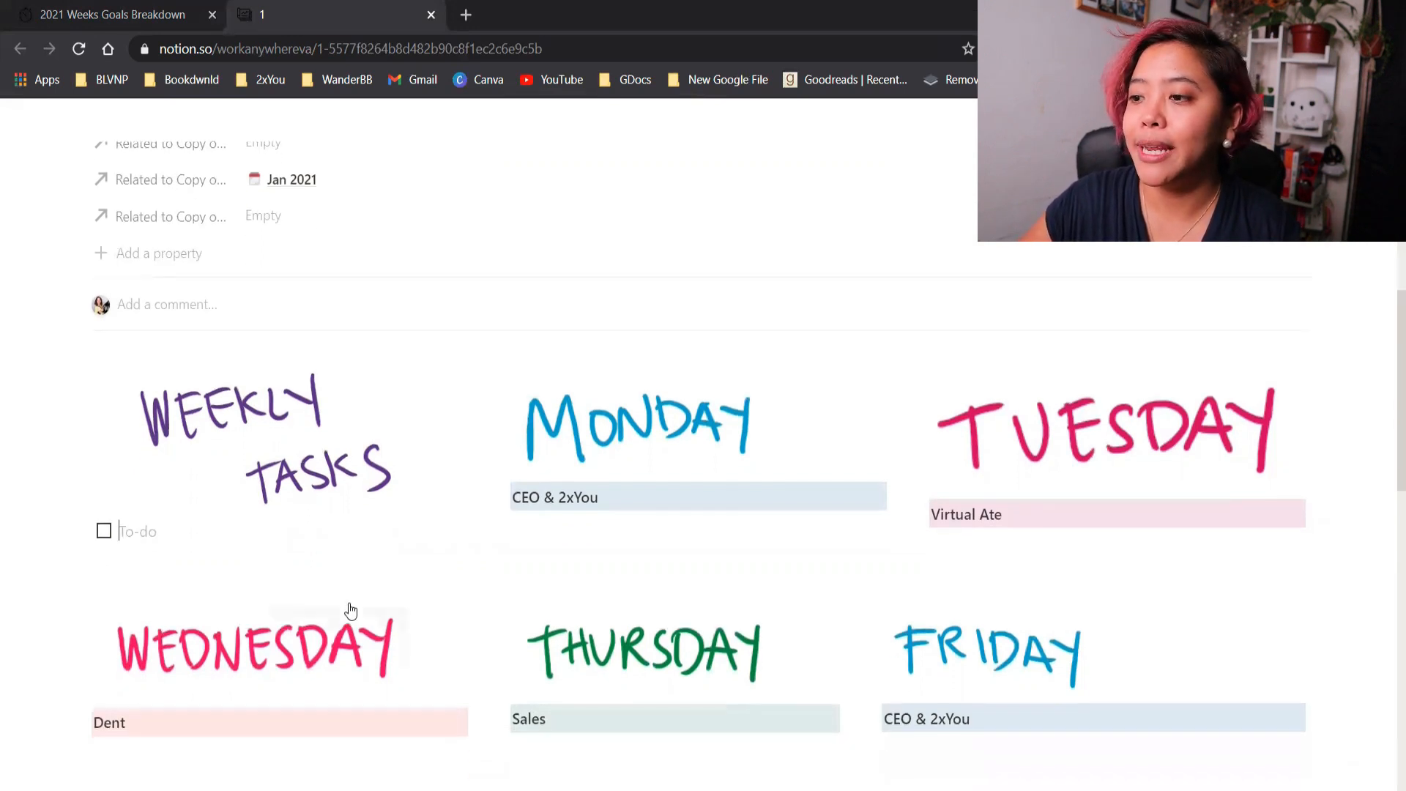
scroll(659, 476, down, 2)
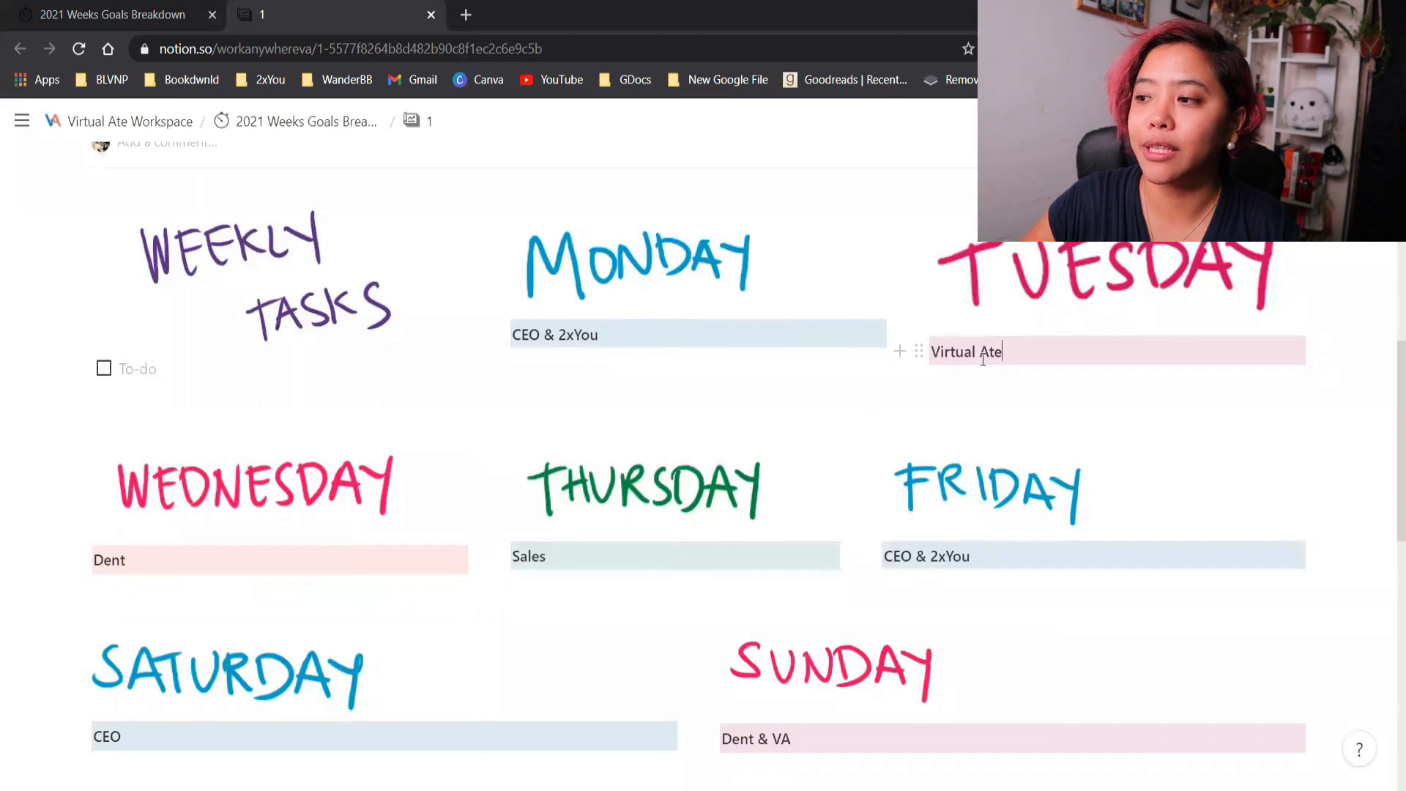
Examine the category labels assigned to the days of the week on the week 1 page
click(751, 554)
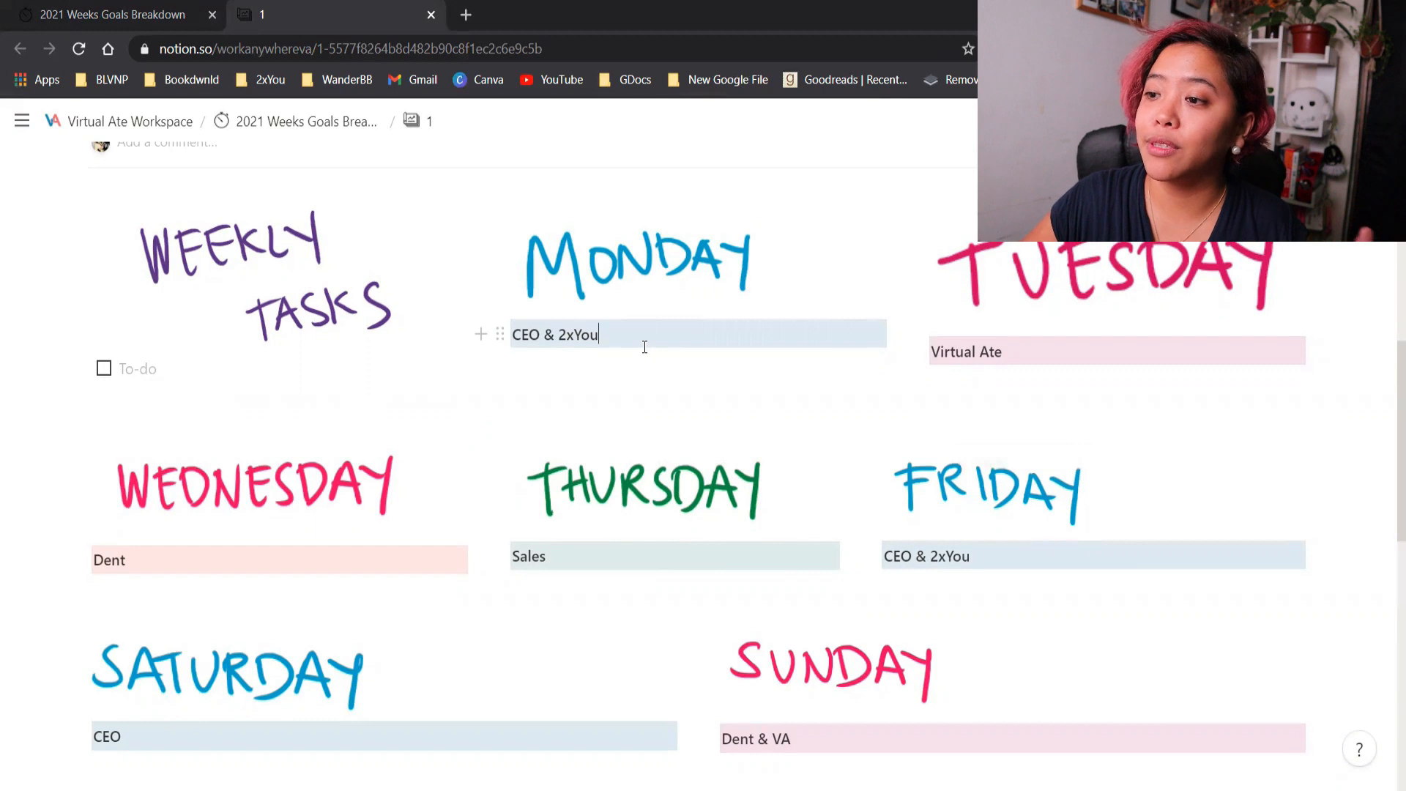
click(978, 542)
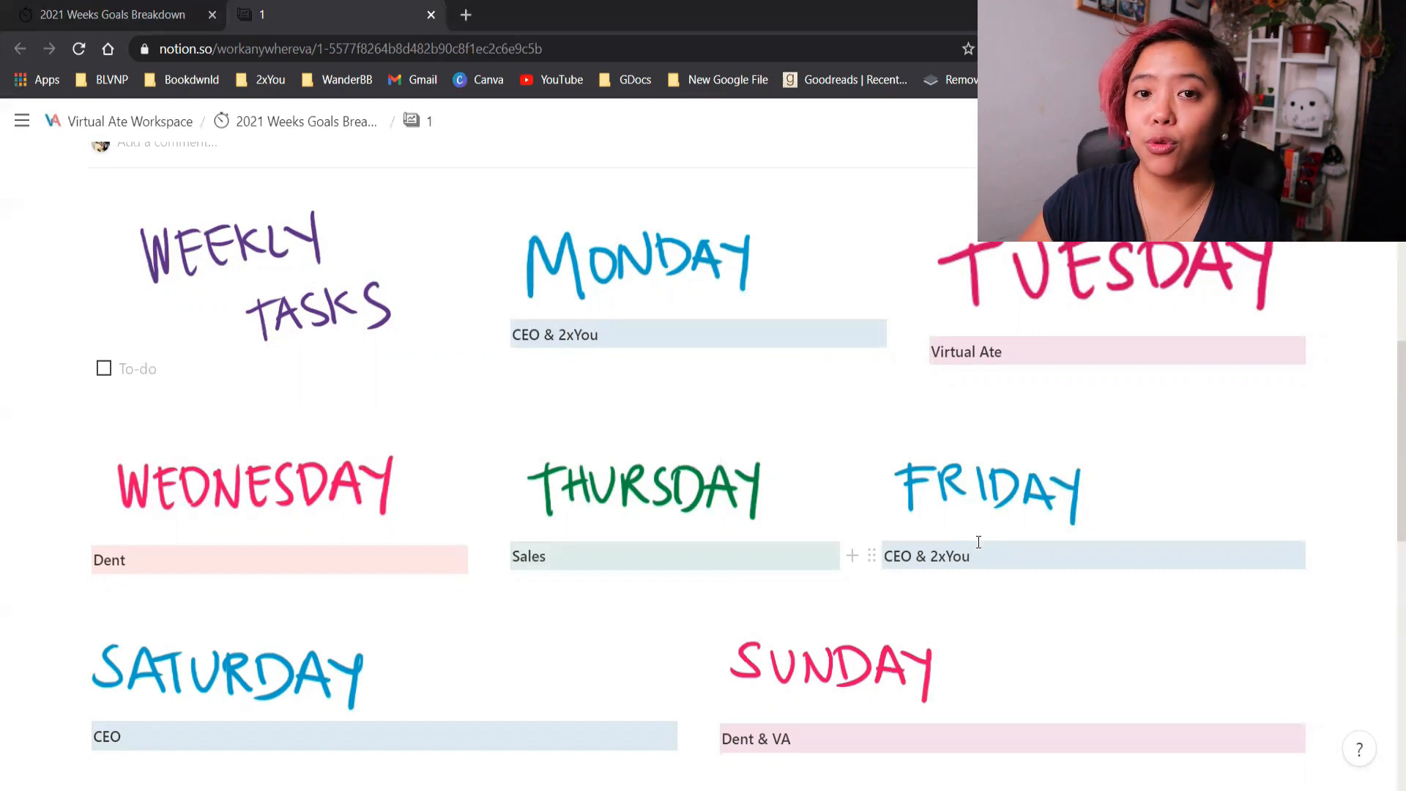
click(1098, 362)
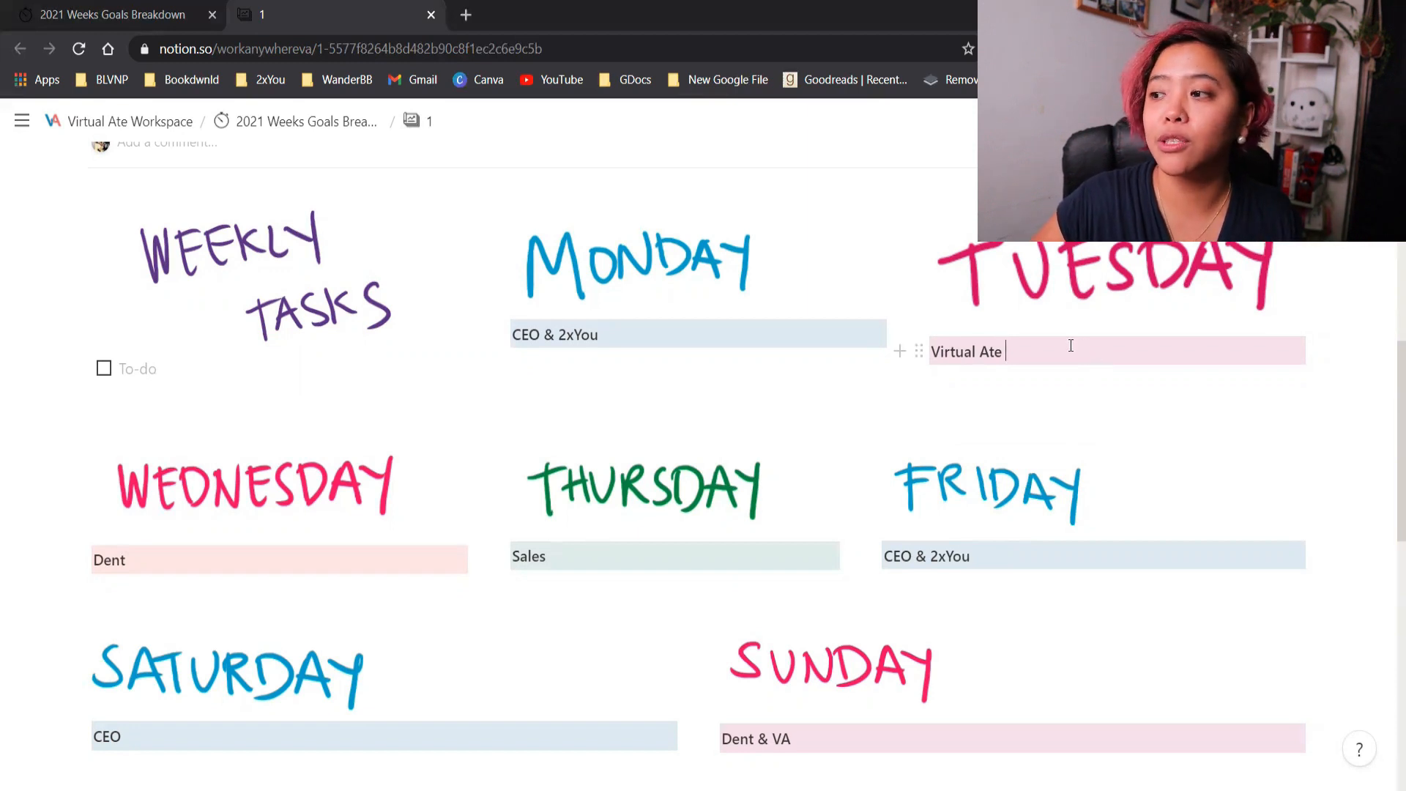
click(306, 564)
click(801, 737)
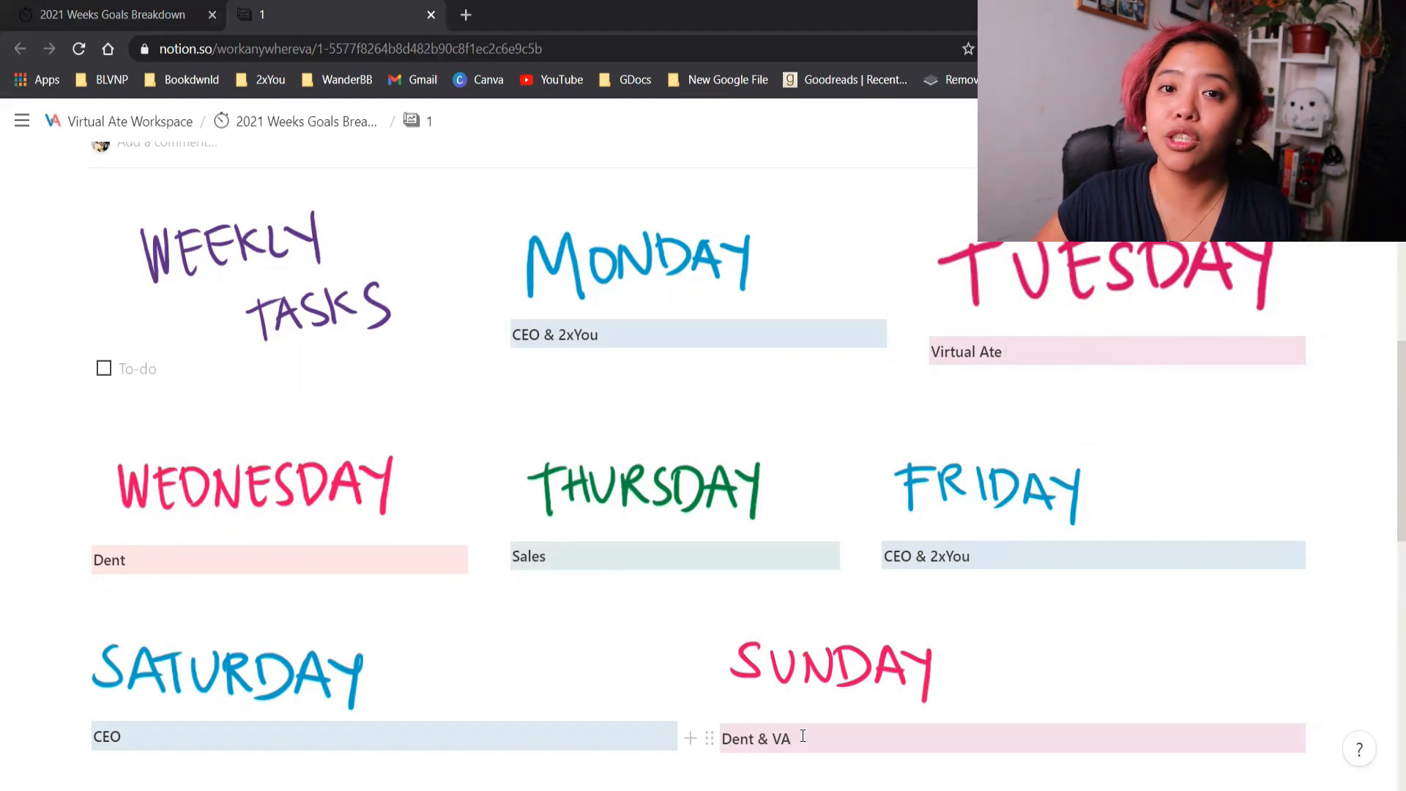
click(580, 564)
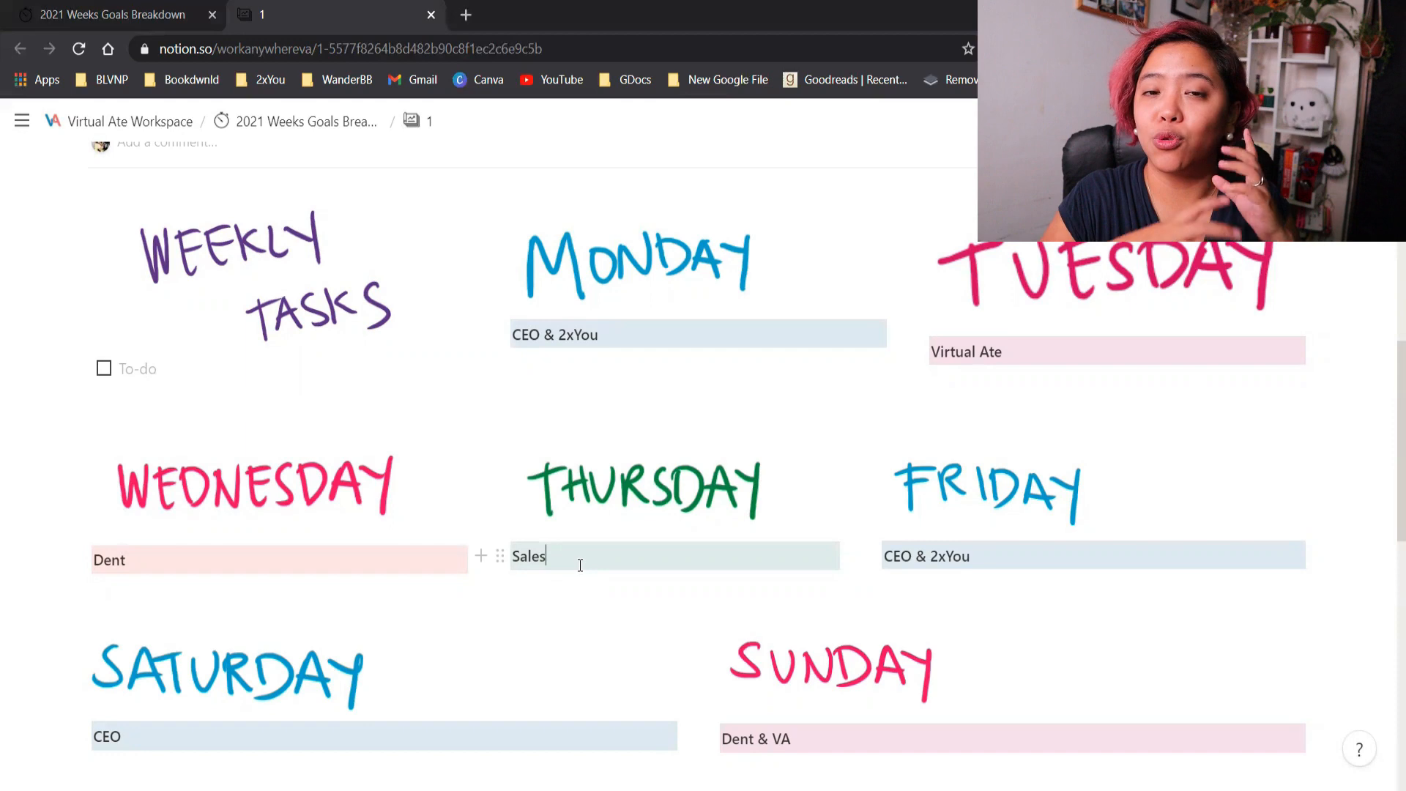
In the Weekly Habit Tracker, mark the "Medidate" habit as done for every day from Monday to Sunday
scroll(580, 565, down, 8)
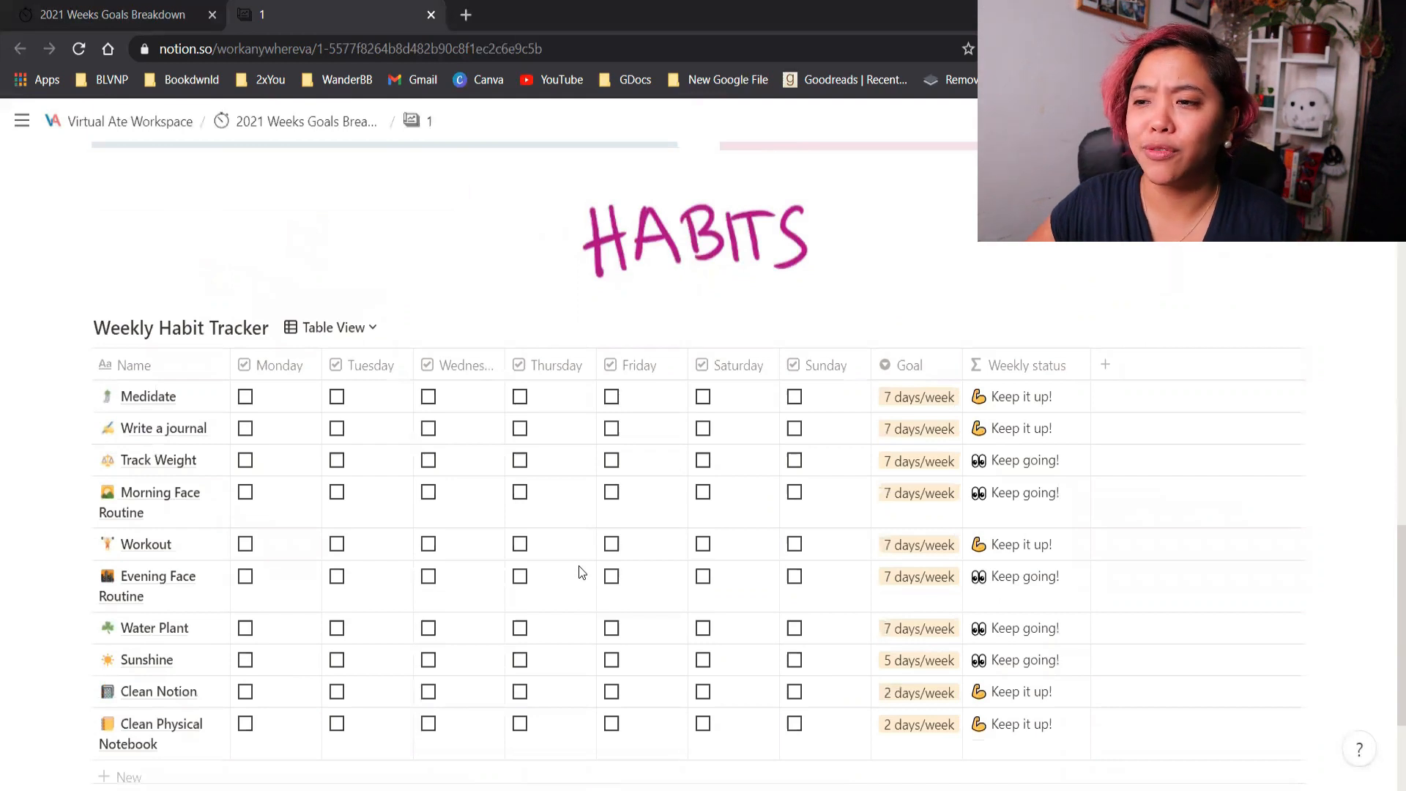
scroll(579, 565, down, 1)
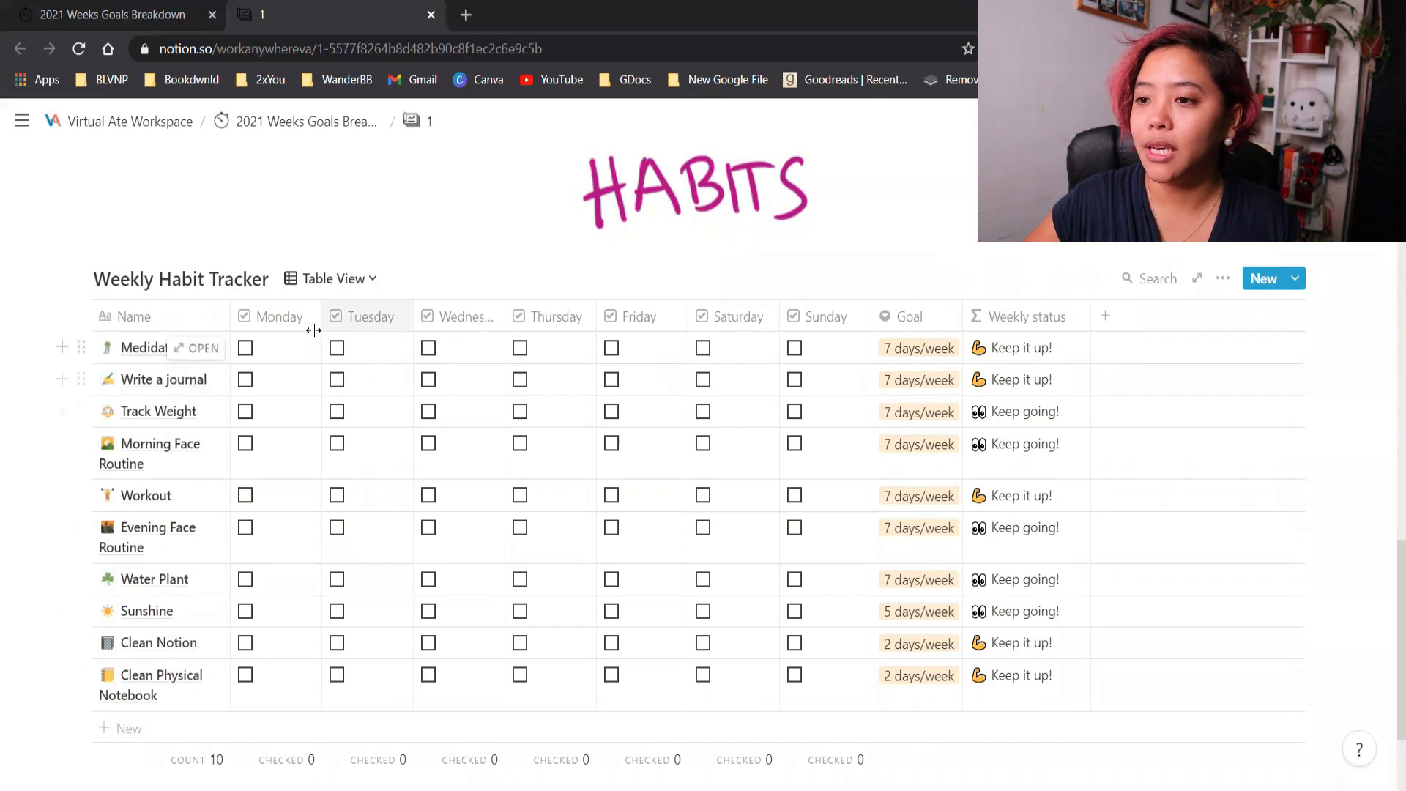
click(245, 347)
click(337, 348)
click(429, 348)
click(520, 348)
click(611, 348)
click(703, 347)
click(794, 348)
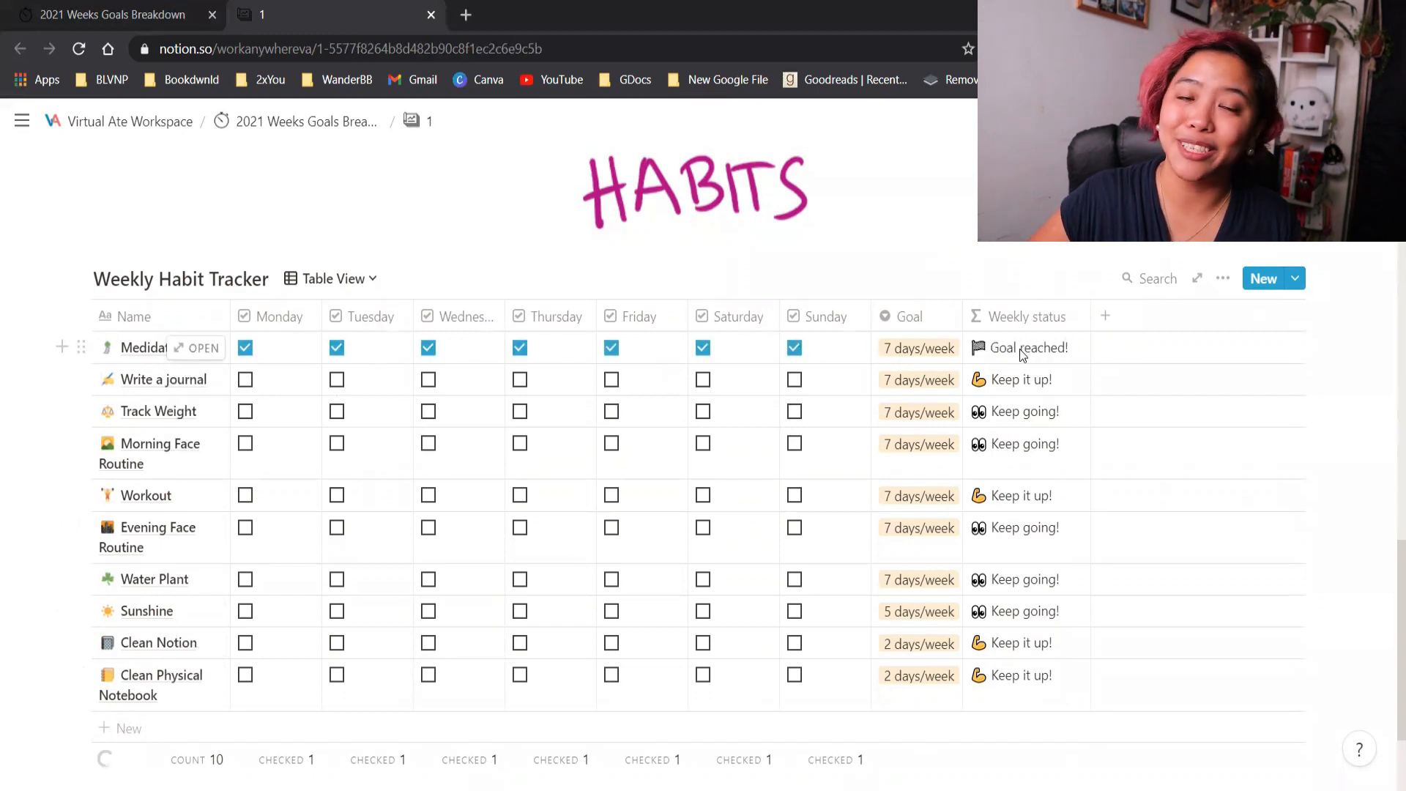
In the 2021 Milestones/Projects database, add an empty row and rename the two relation columns to Tasks and Goals
scroll(478, 591, down, 3)
scroll(478, 590, up, 5)
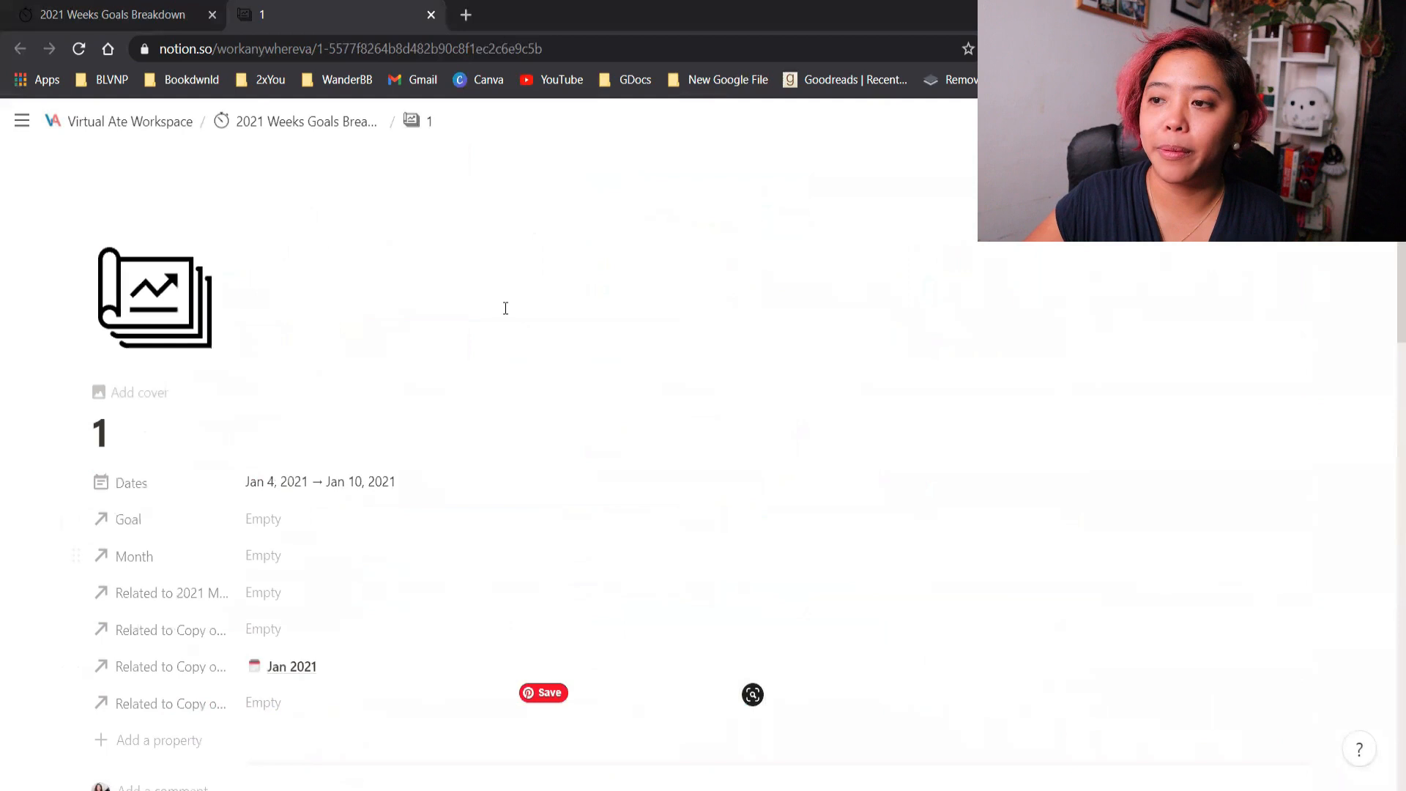
click(146, 117)
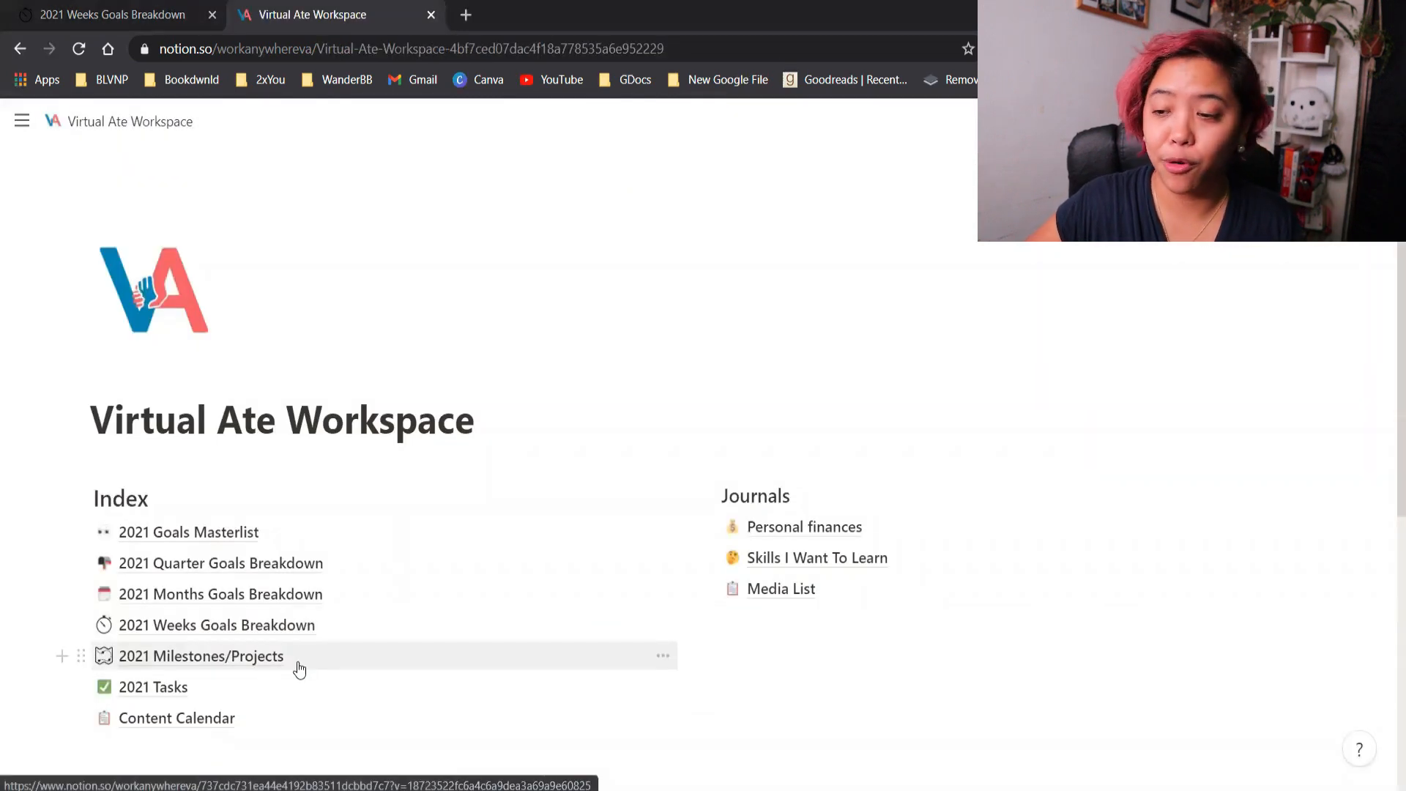
click(298, 663)
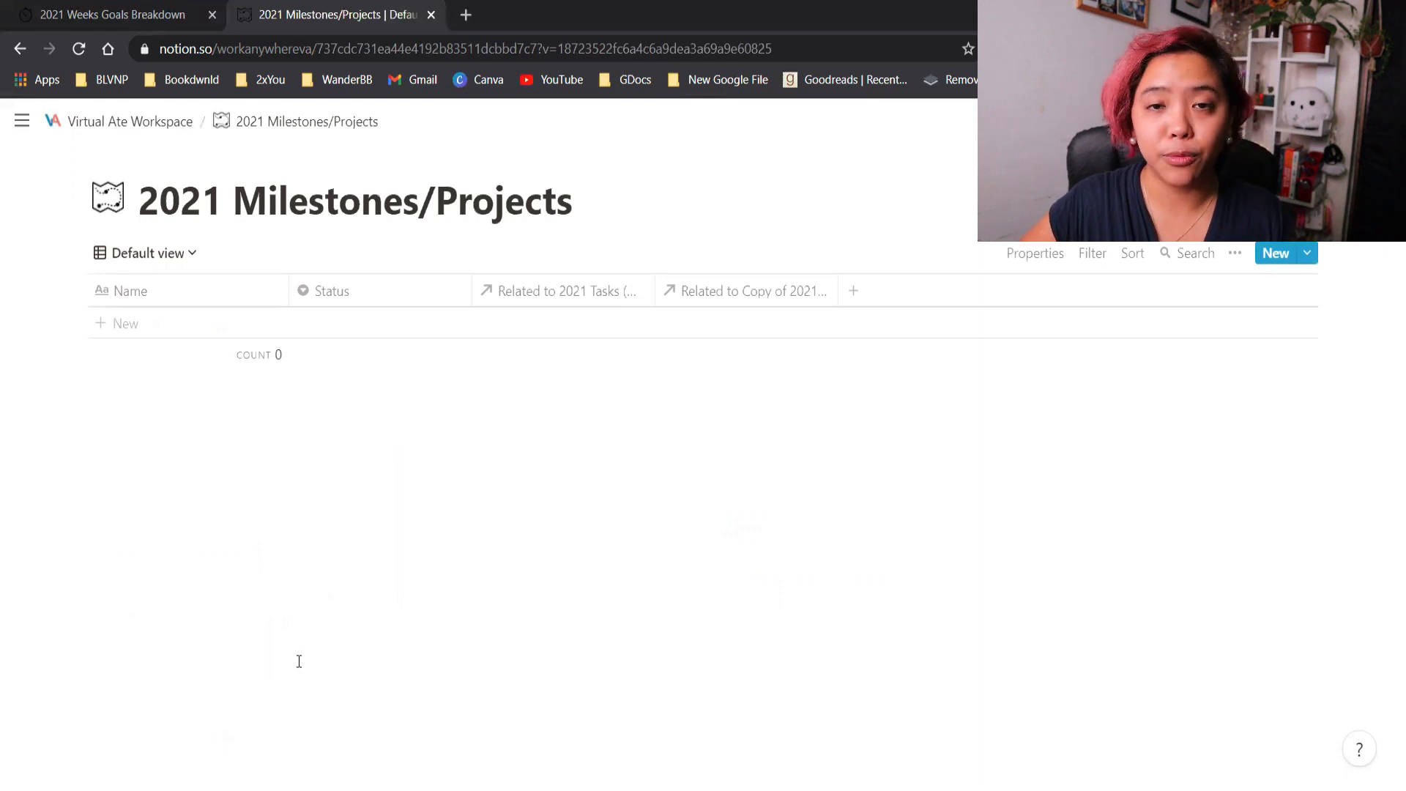
click(201, 323)
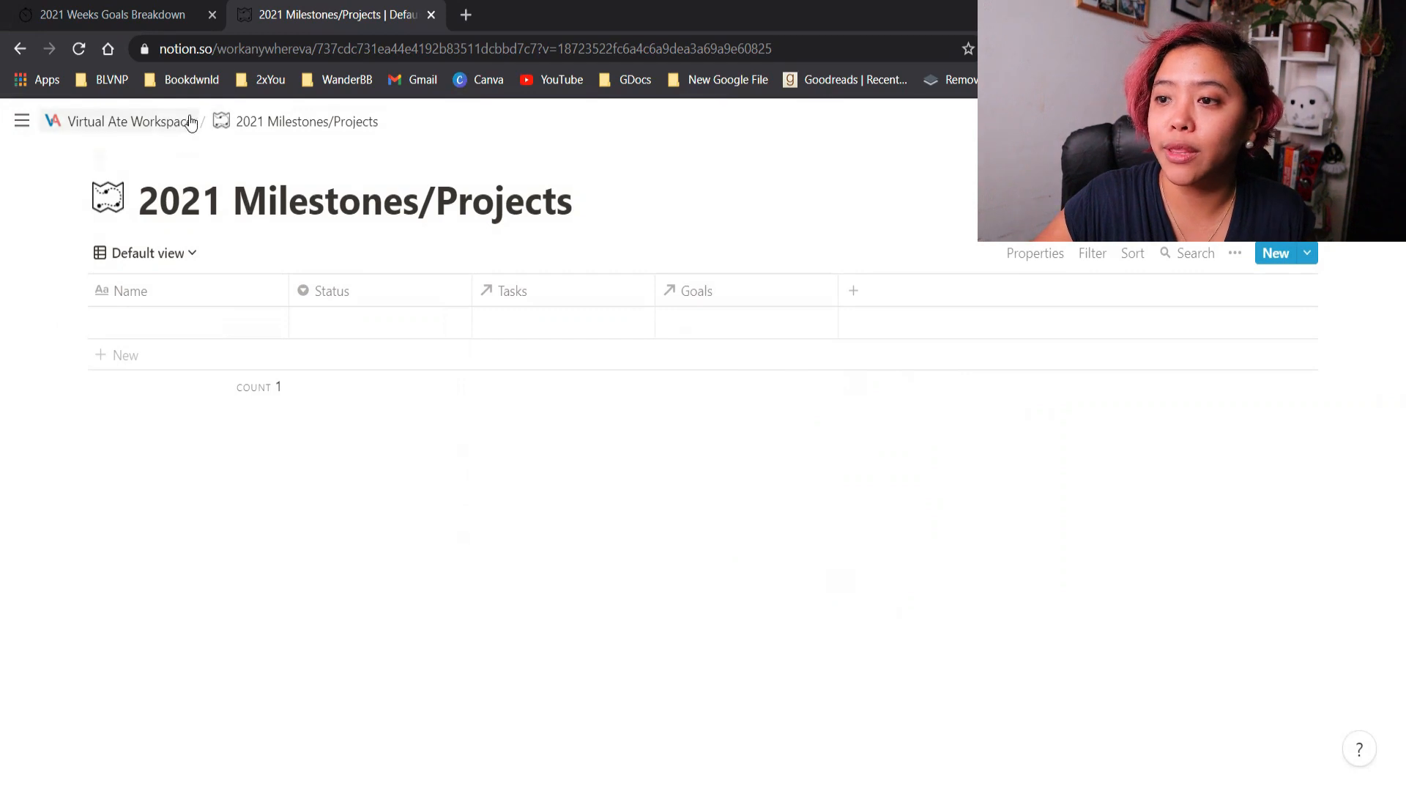
Open the 2021 Tasks database from the workspace home and add a task named "Do budgeting"
click(157, 123)
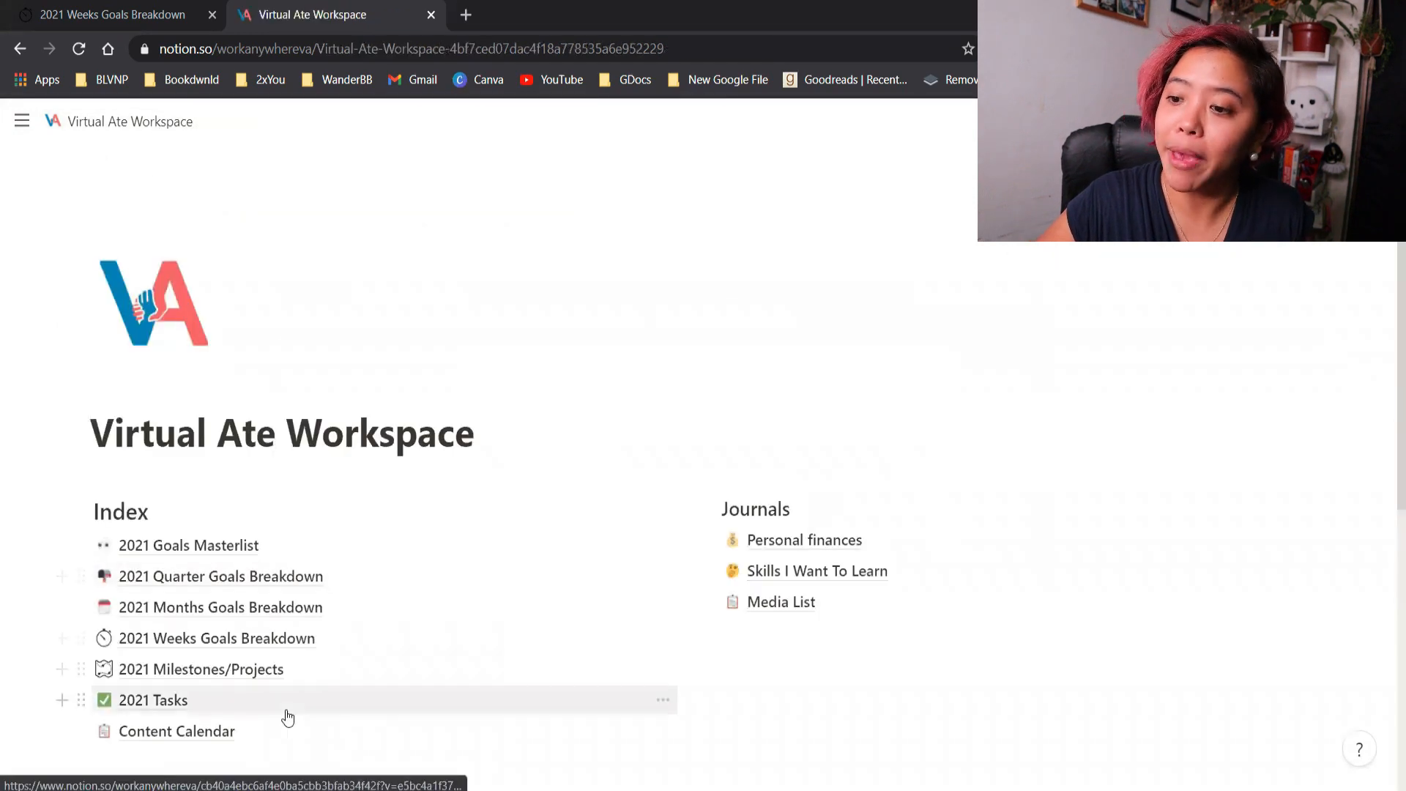
click(286, 710)
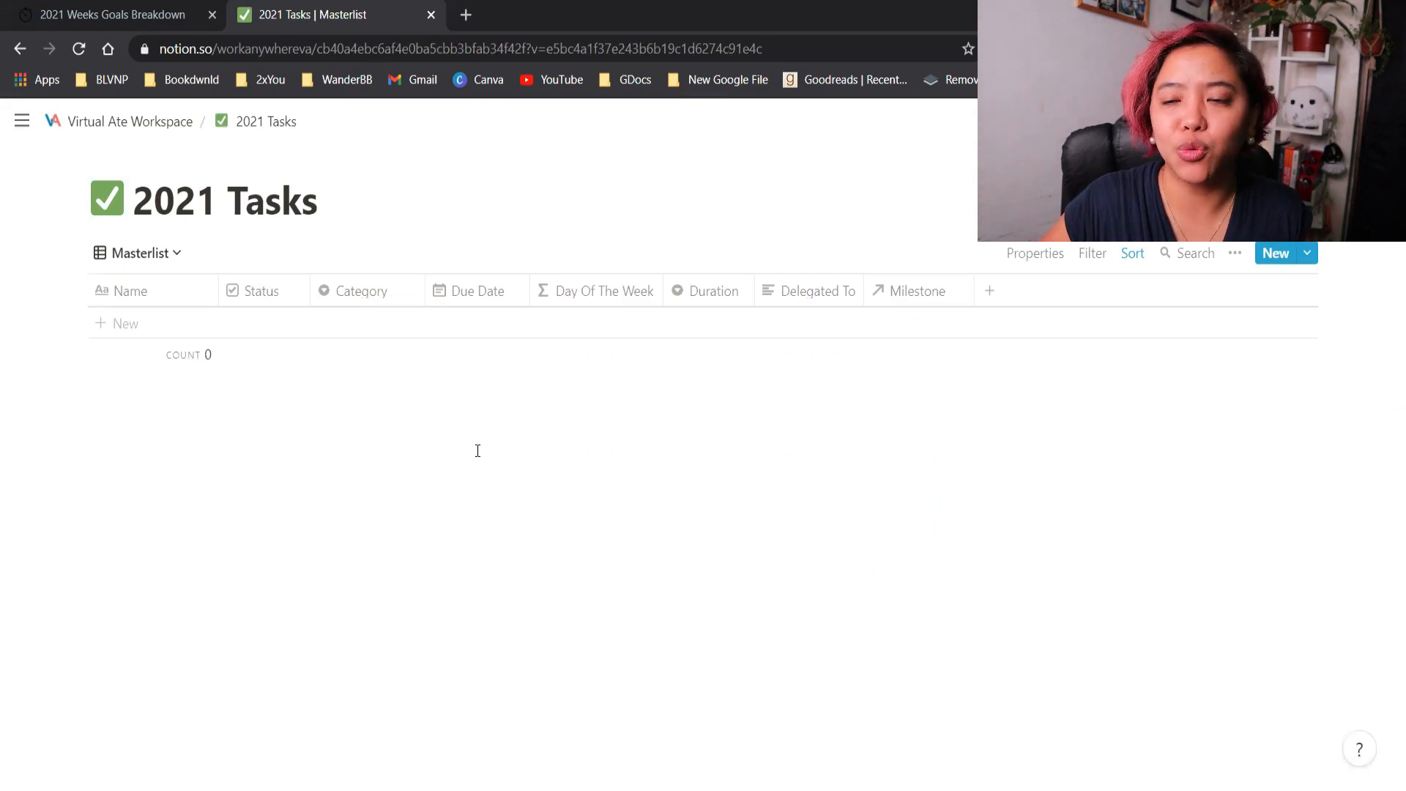
click(178, 324)
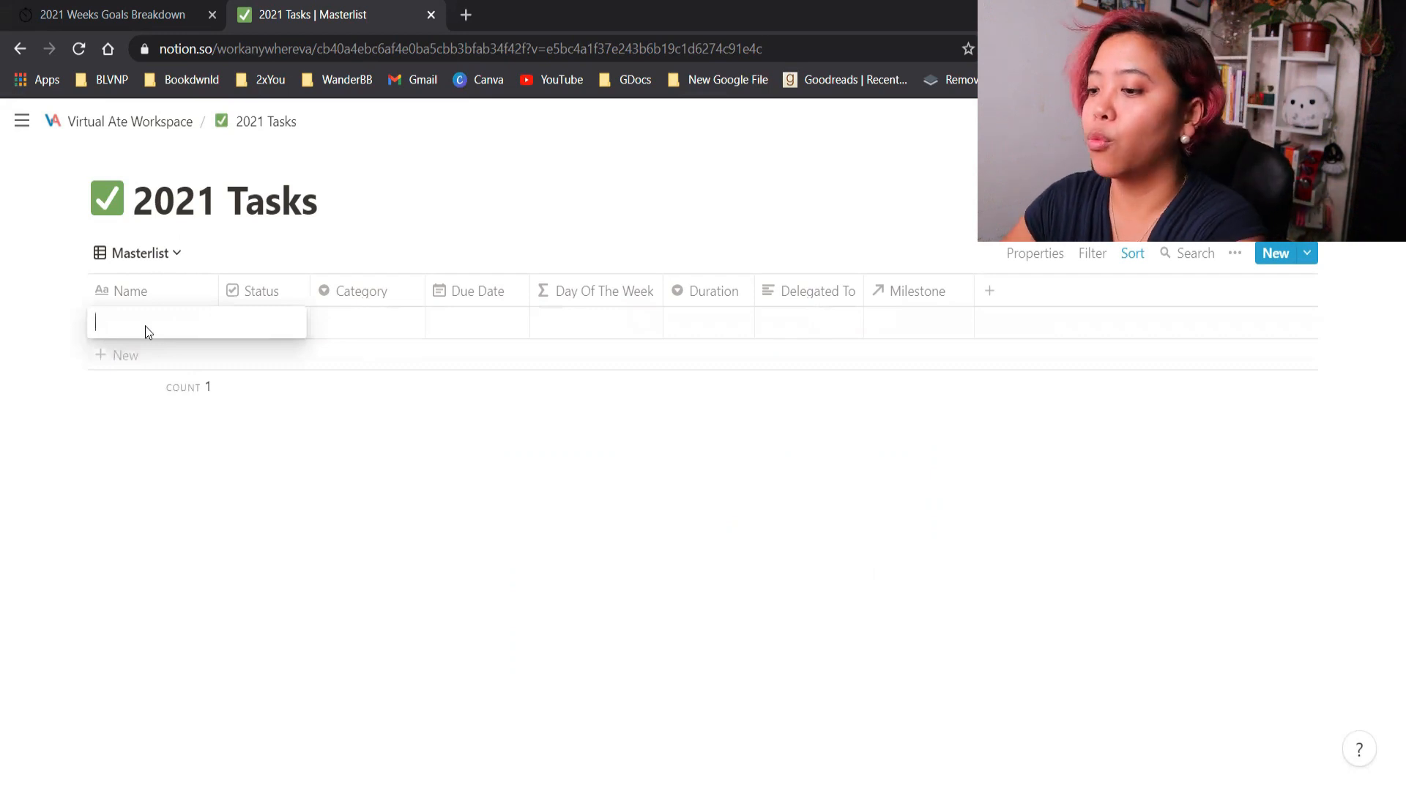
text(Do budgeting)
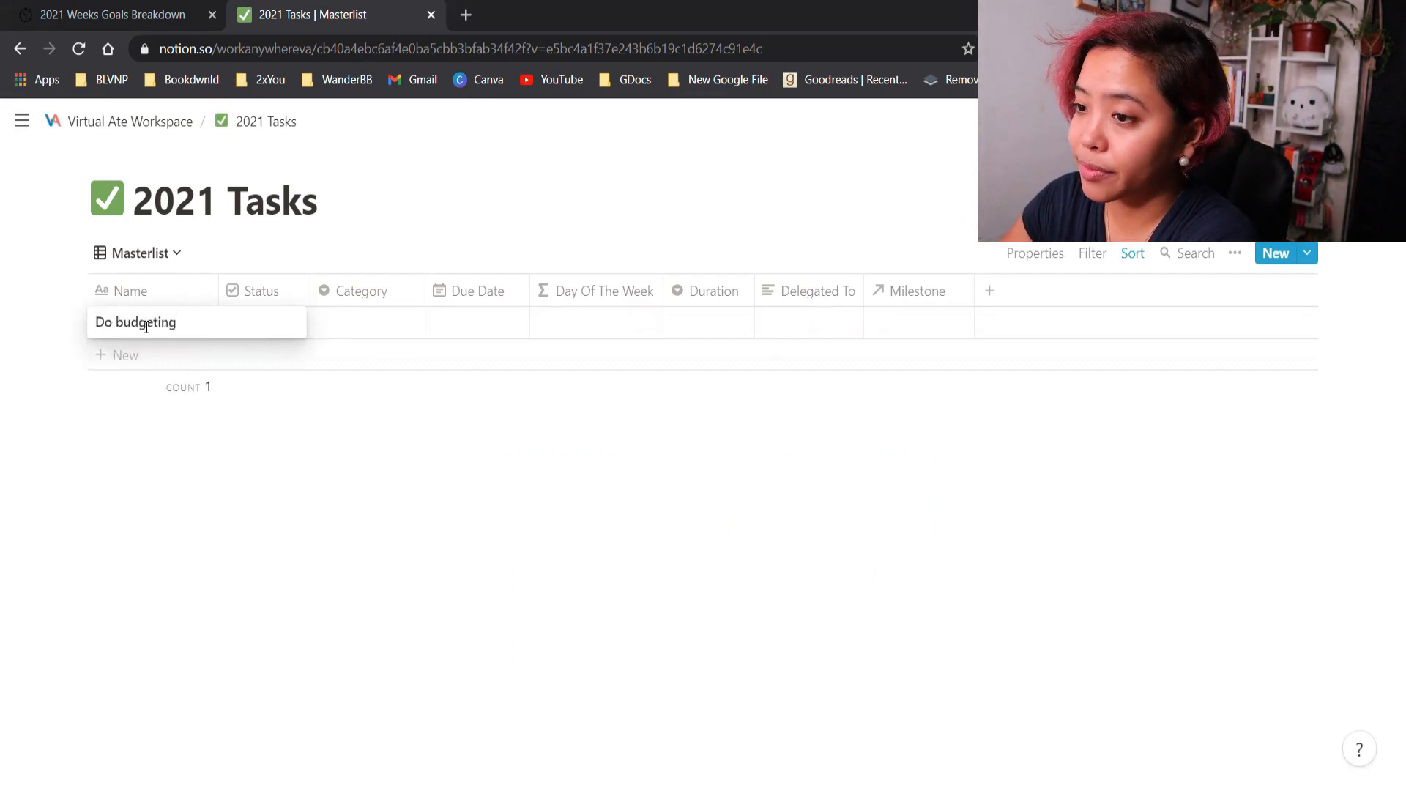
key(Tab)
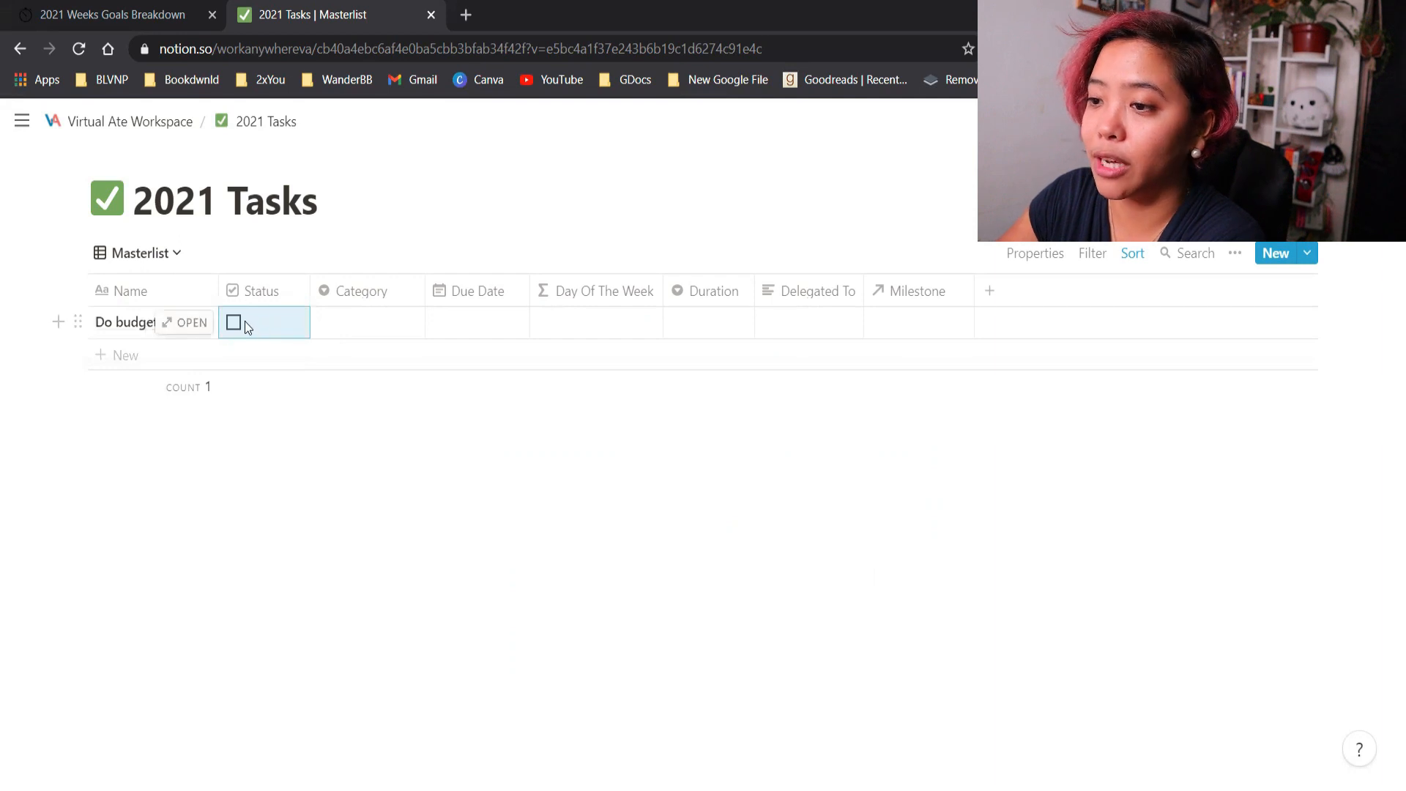
Set the "Do budgeting" task's category to Virtual Ate/Me(T/S) and its due date to Feb 2, 2021
click(326, 325)
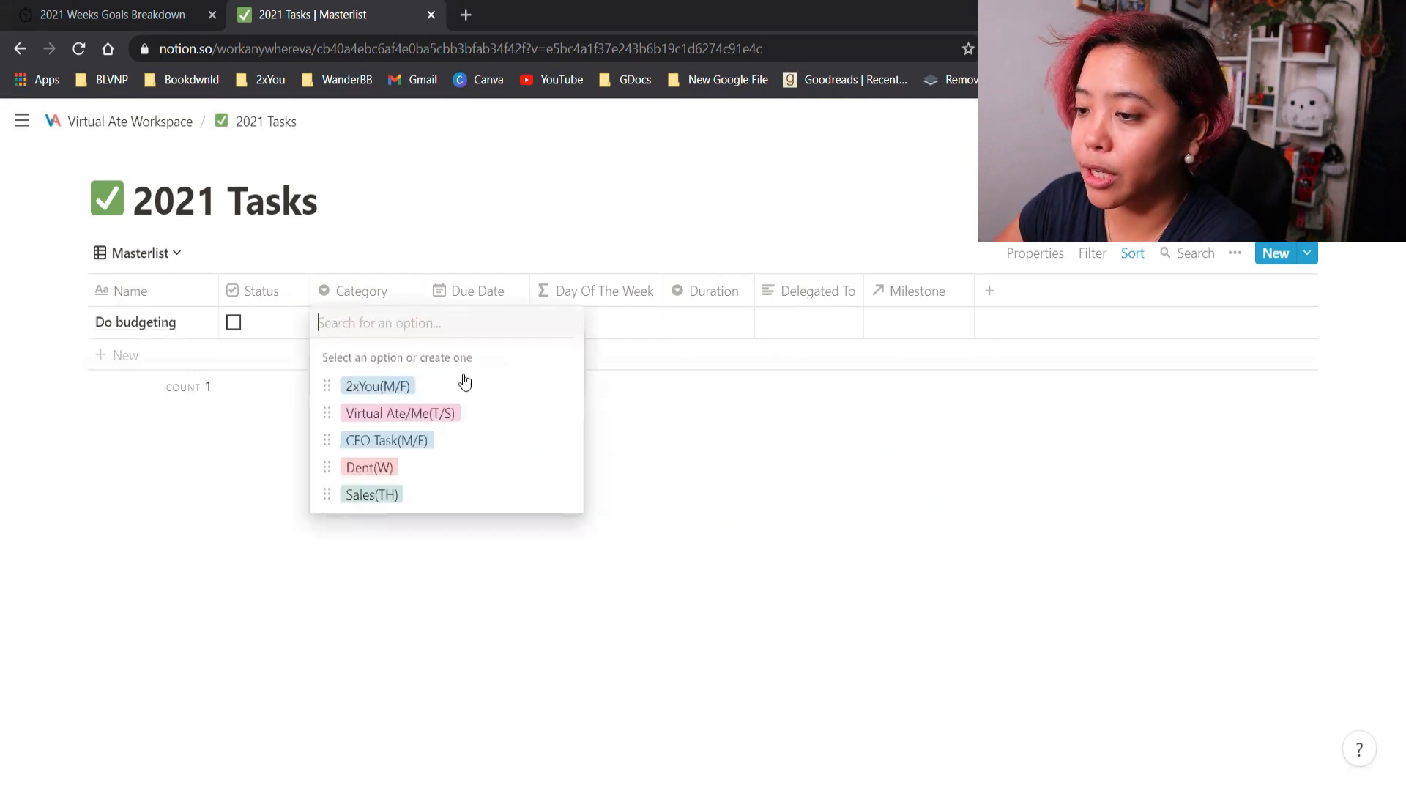
click(479, 414)
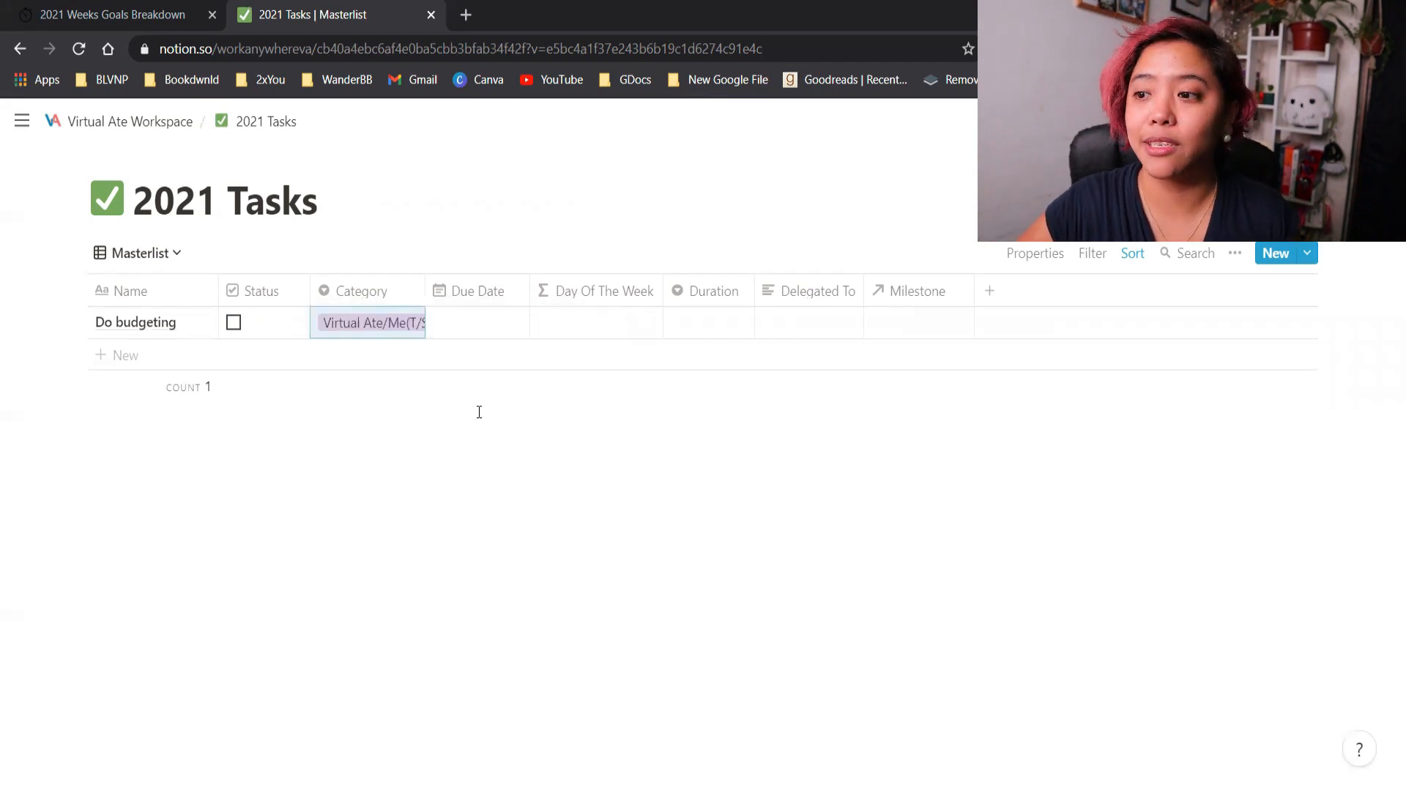
click(475, 320)
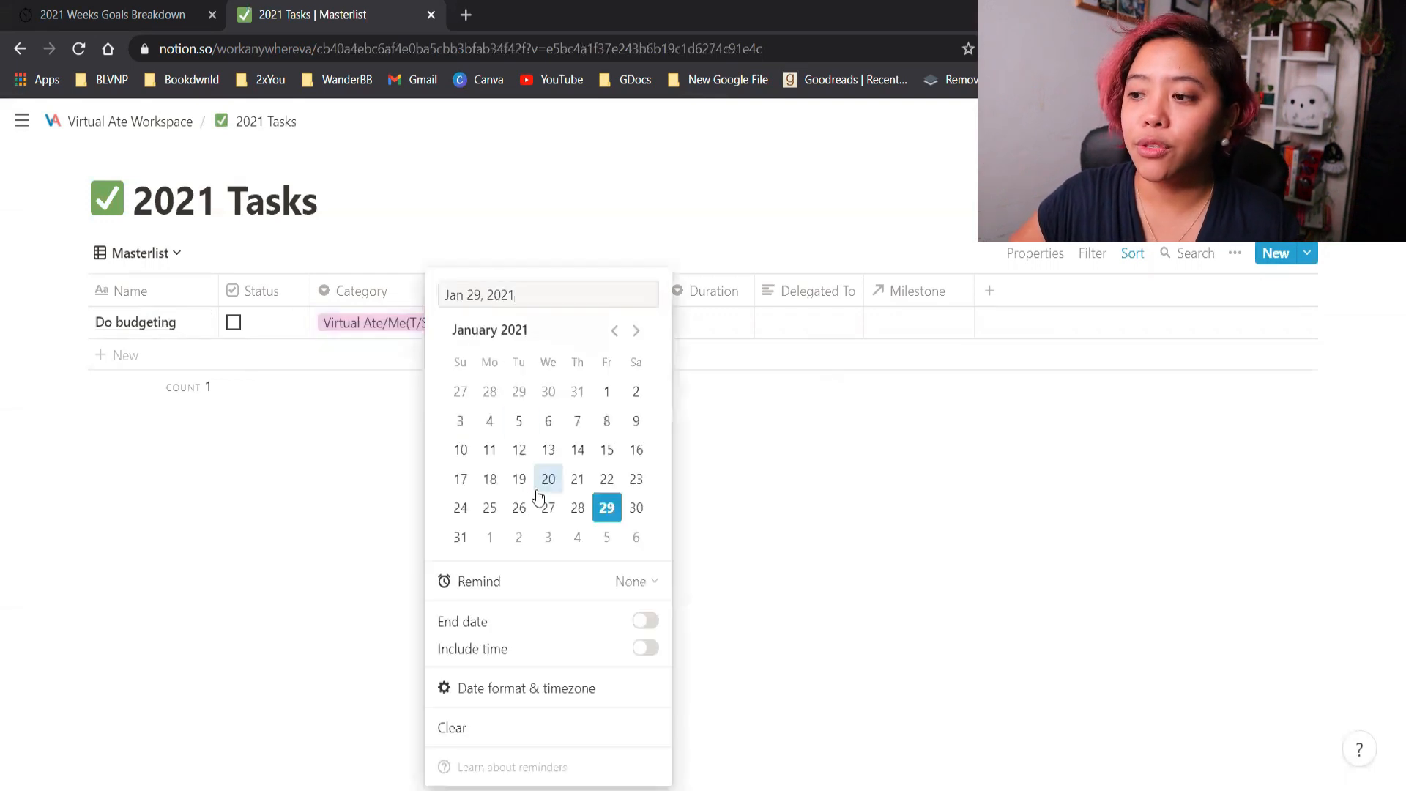
click(520, 538)
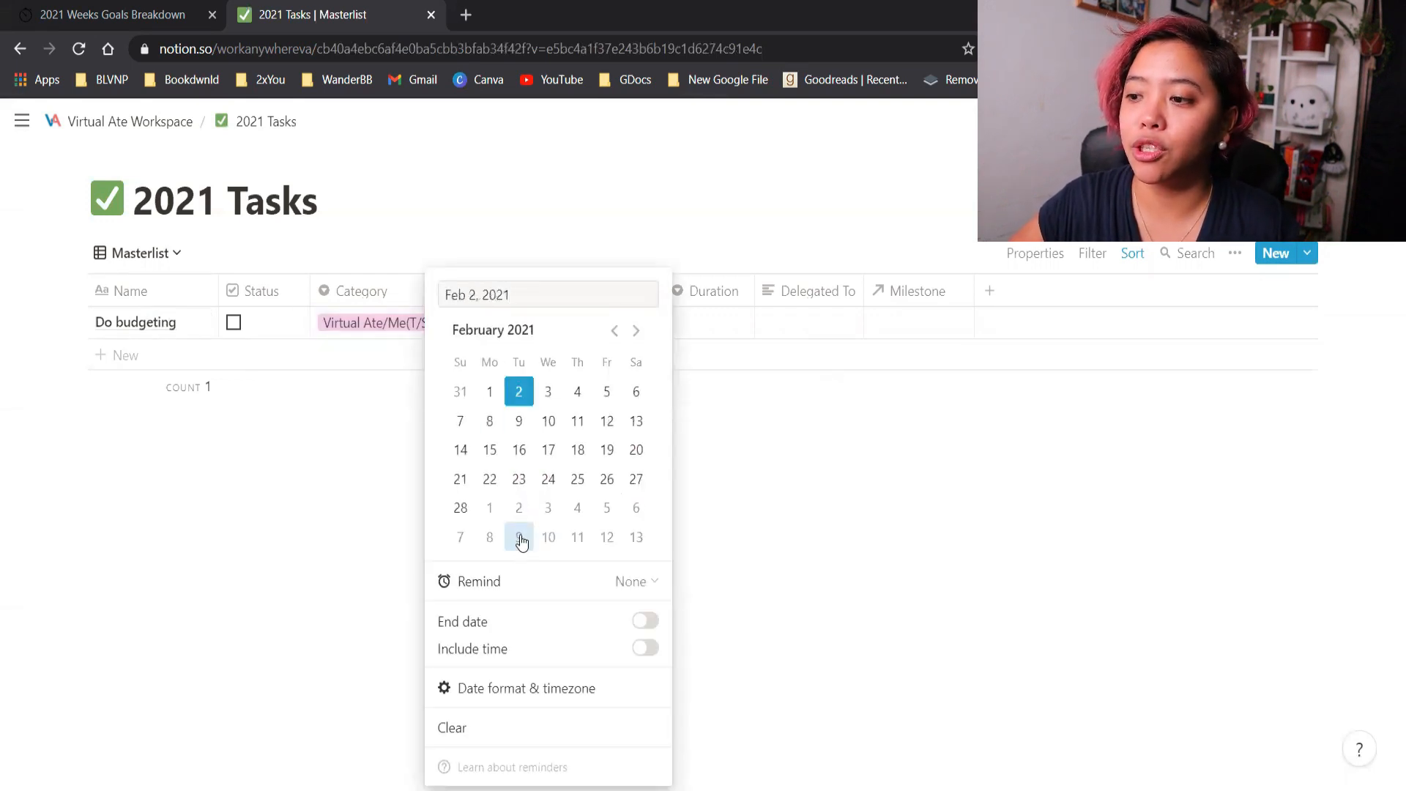
click(751, 532)
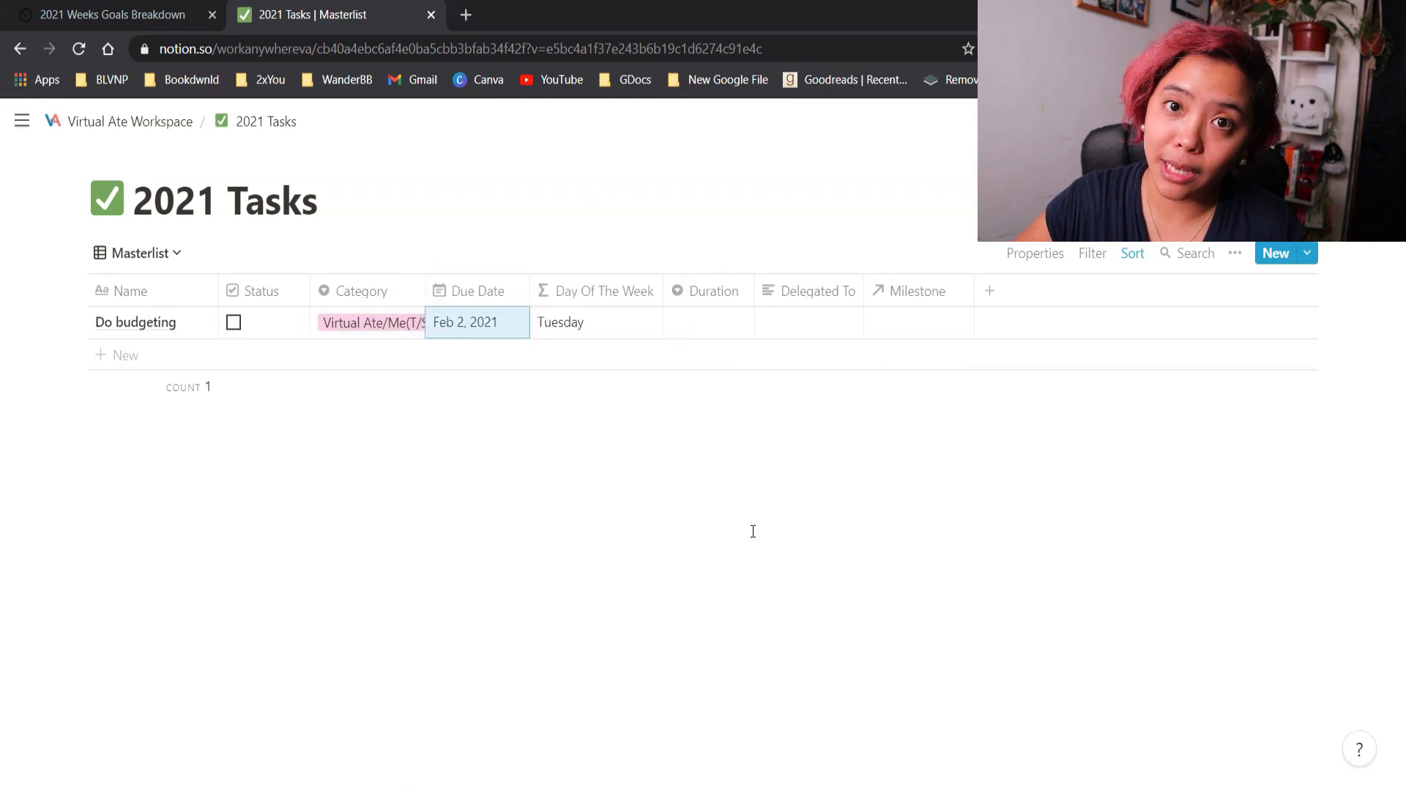
Set the "Do budgeting" task's duration to 10 Minutes and view its Milestone relation choices without linking one
click(734, 323)
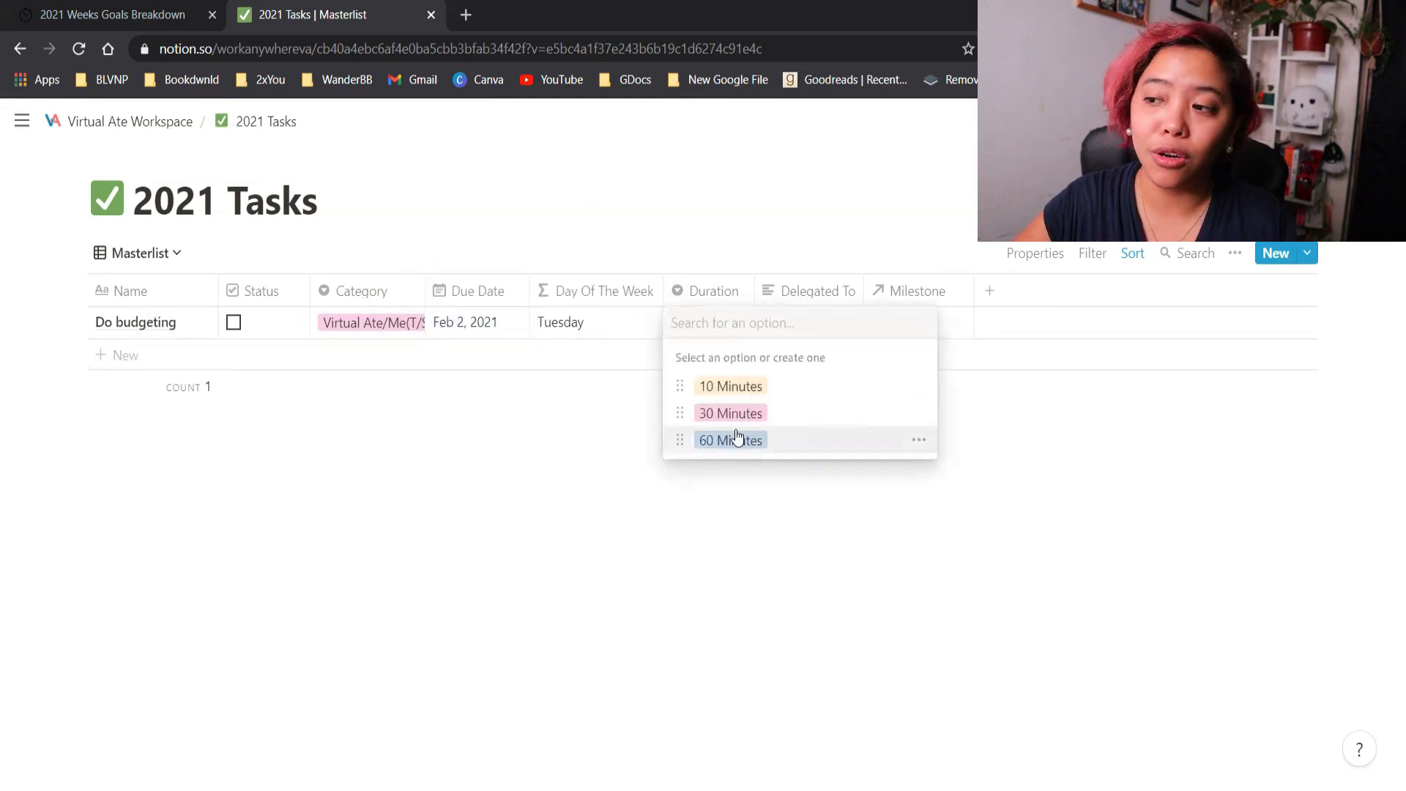
click(715, 394)
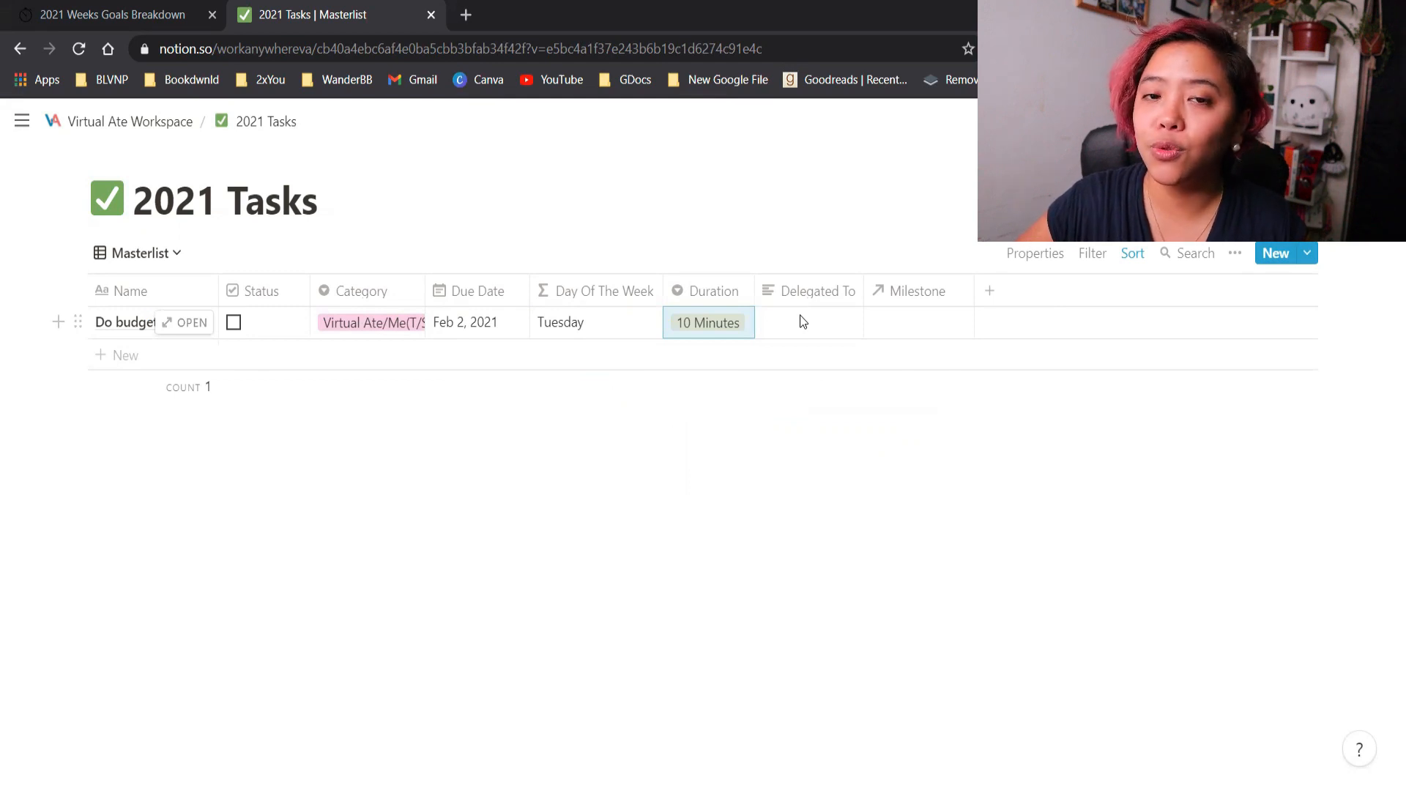
click(914, 329)
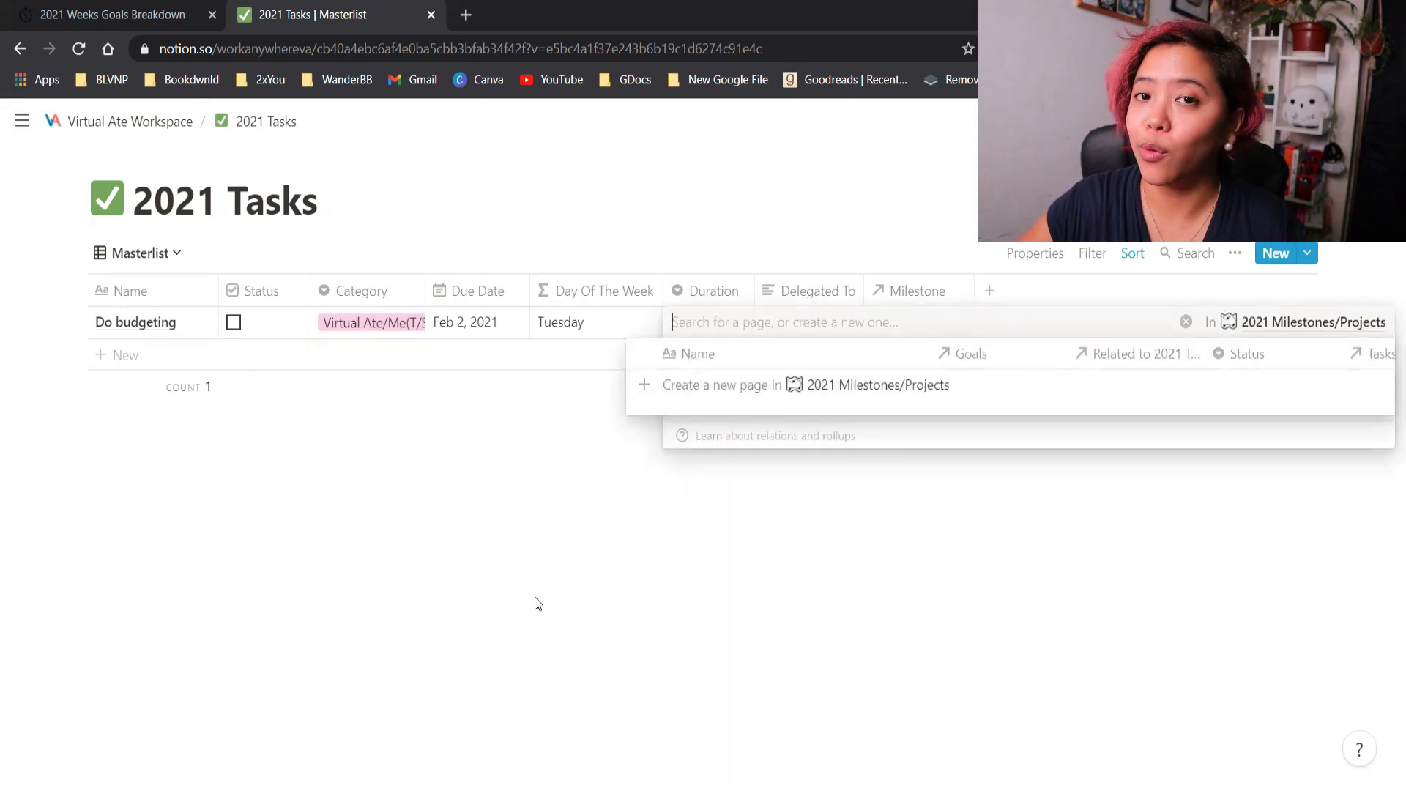
key(Escape)
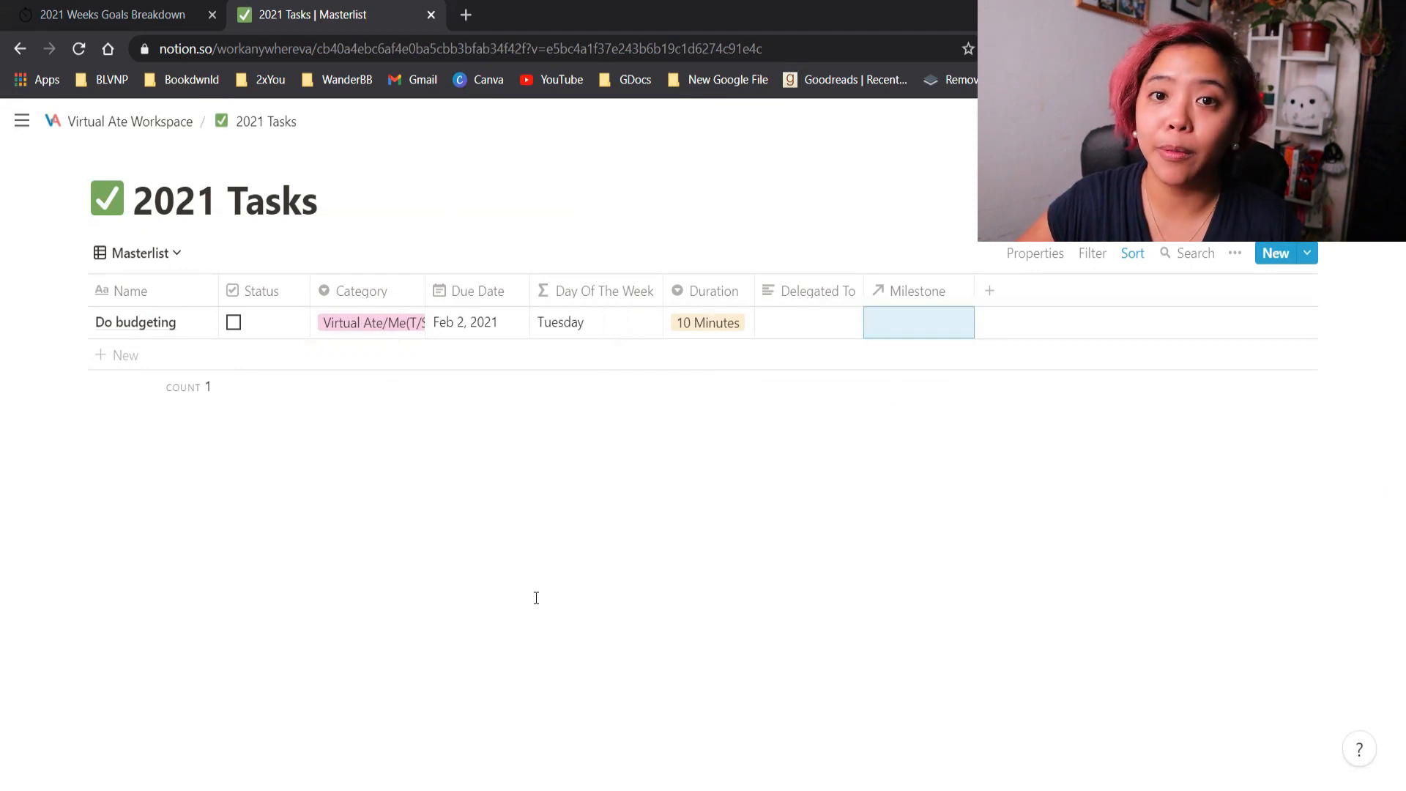
click(536, 598)
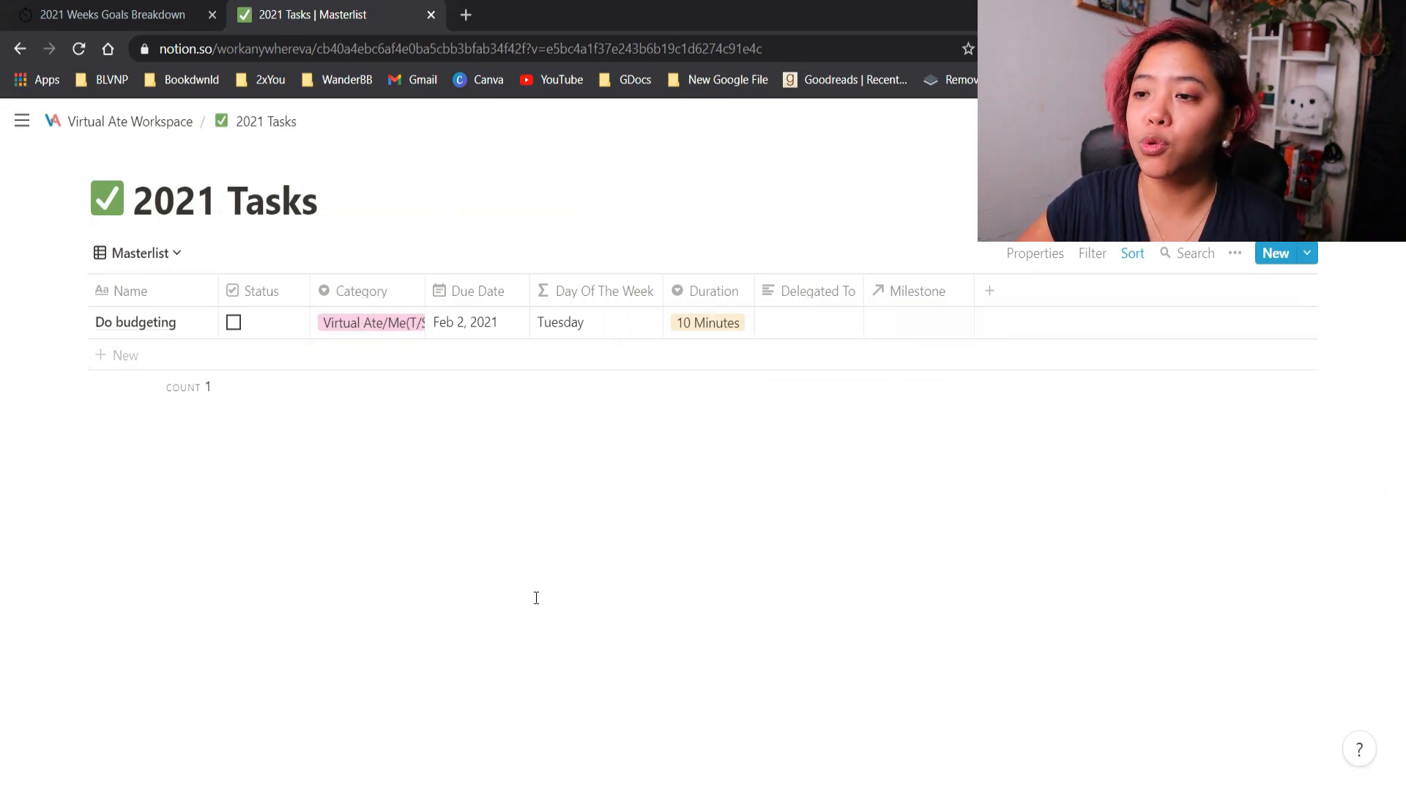
Open the Content Calendar from the workspace home and create a new content page from its New Content template
click(170, 134)
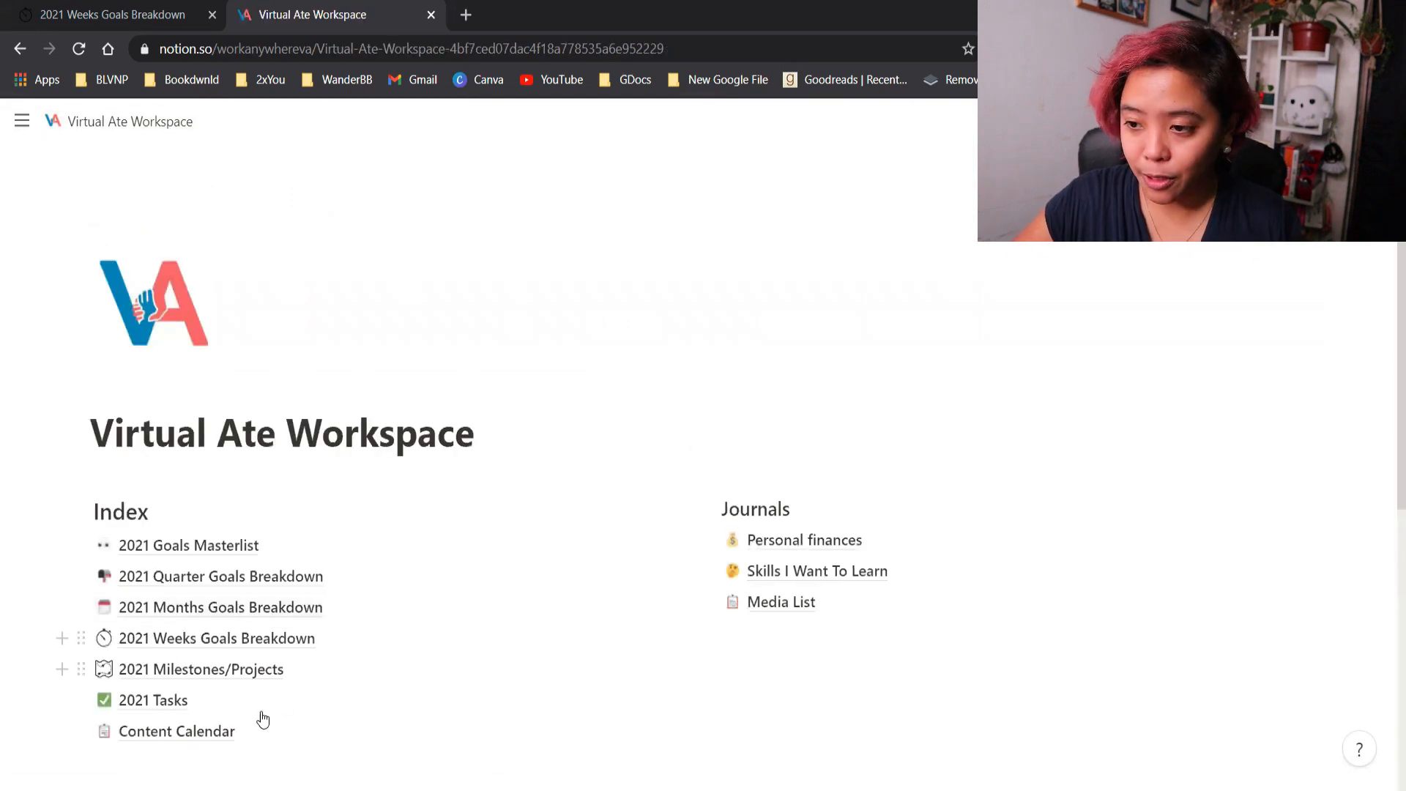
click(237, 733)
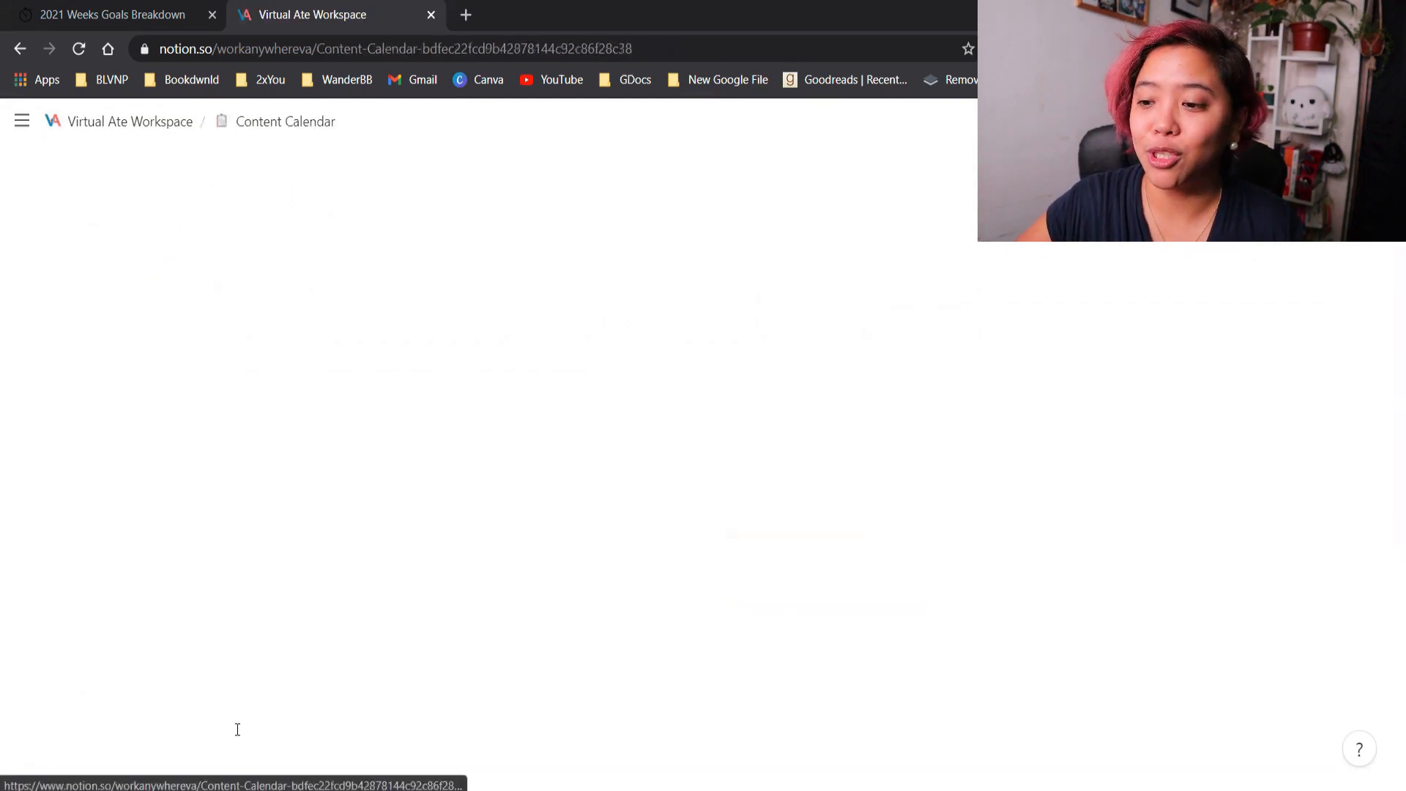
scroll(388, 398, down, 1)
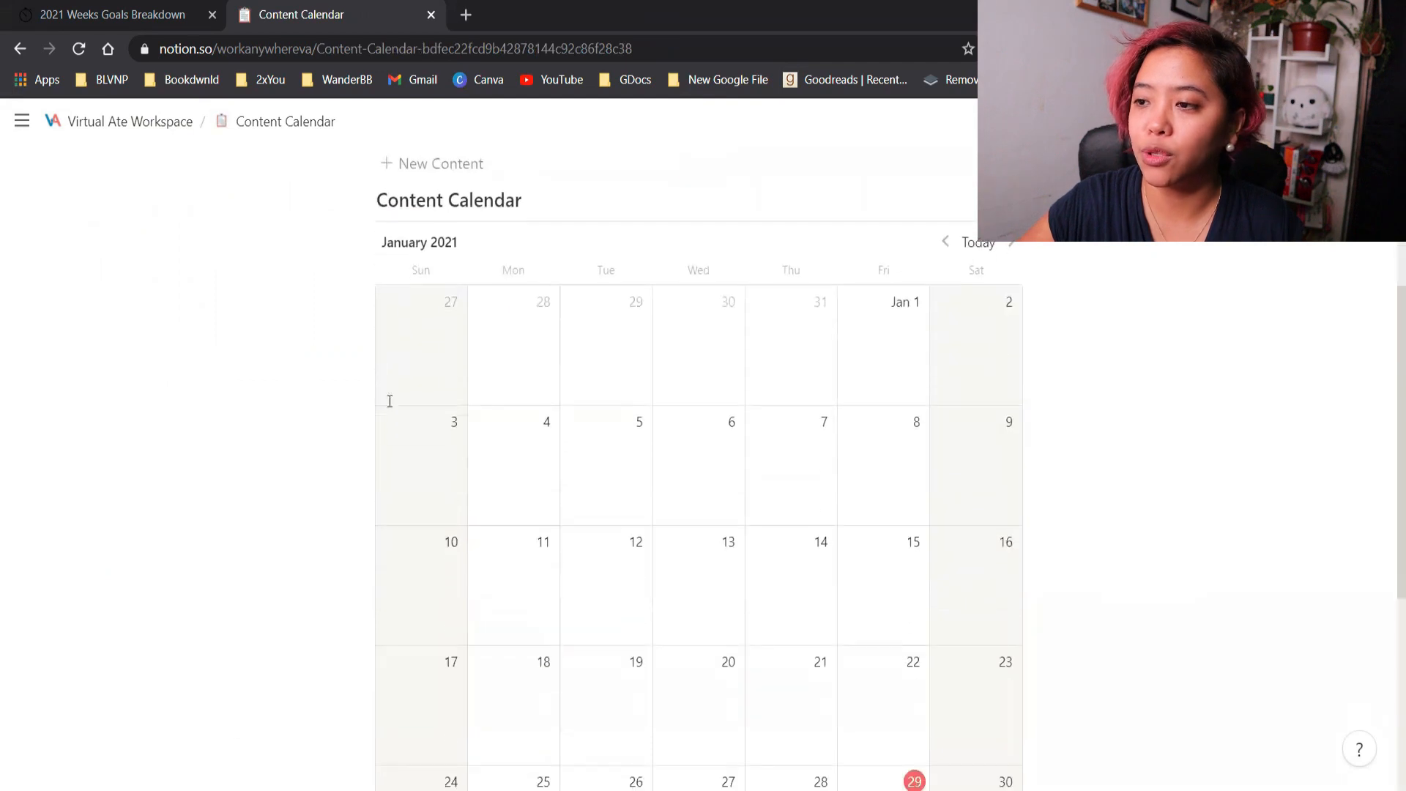
click(424, 165)
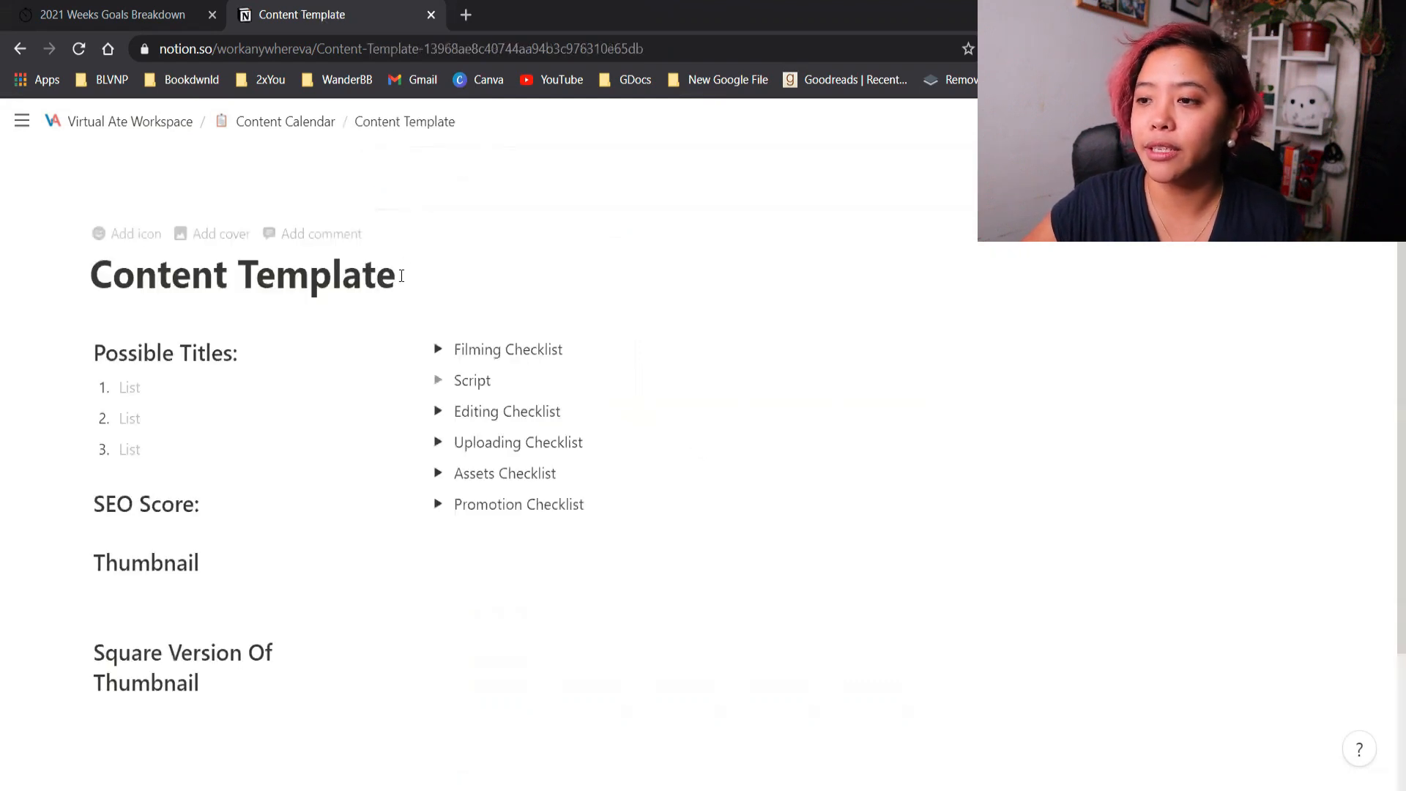
Retitle the new content page "How To Use Notion For Work" and go to the third item of the Possible Titles list
drag(401, 277, 91, 276)
text(How To)
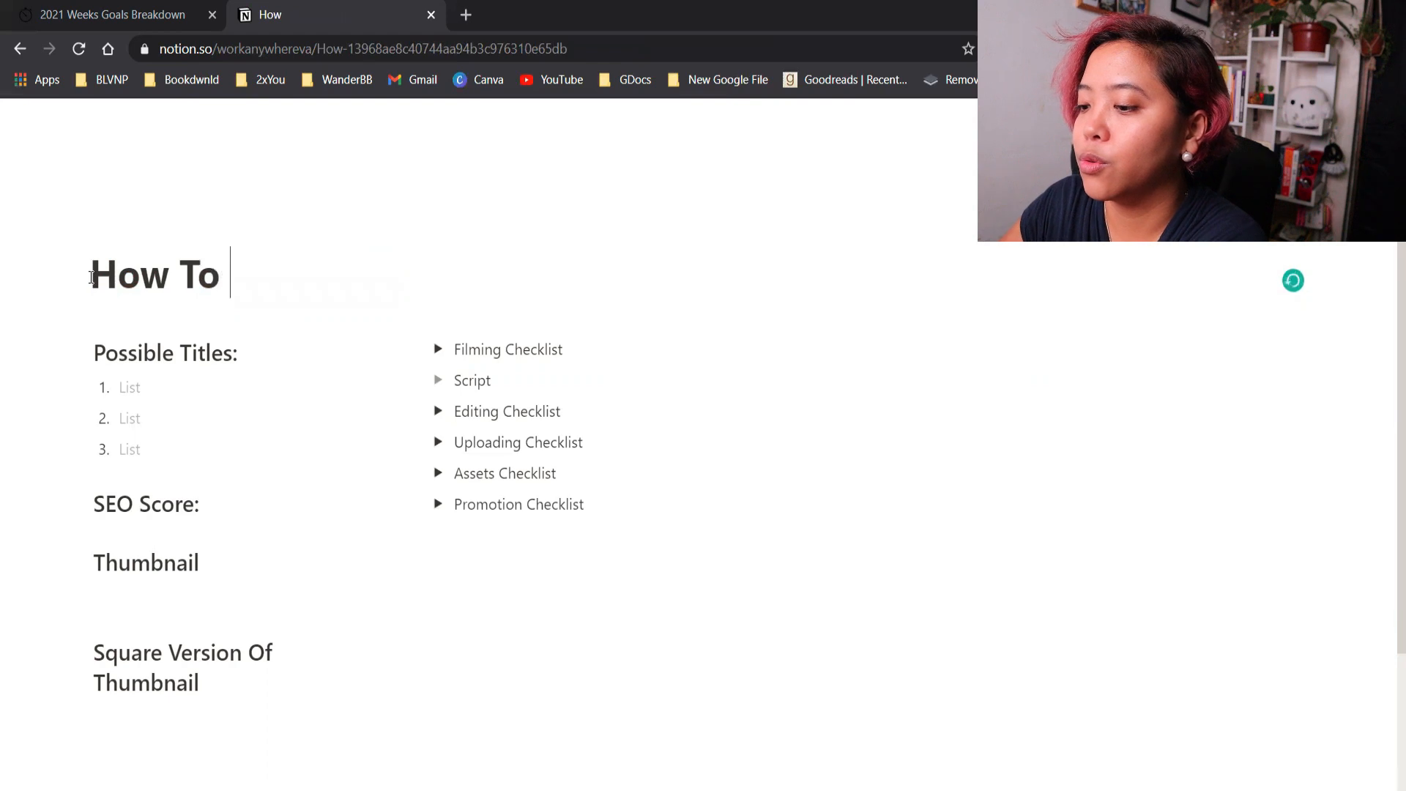
text(For Work)
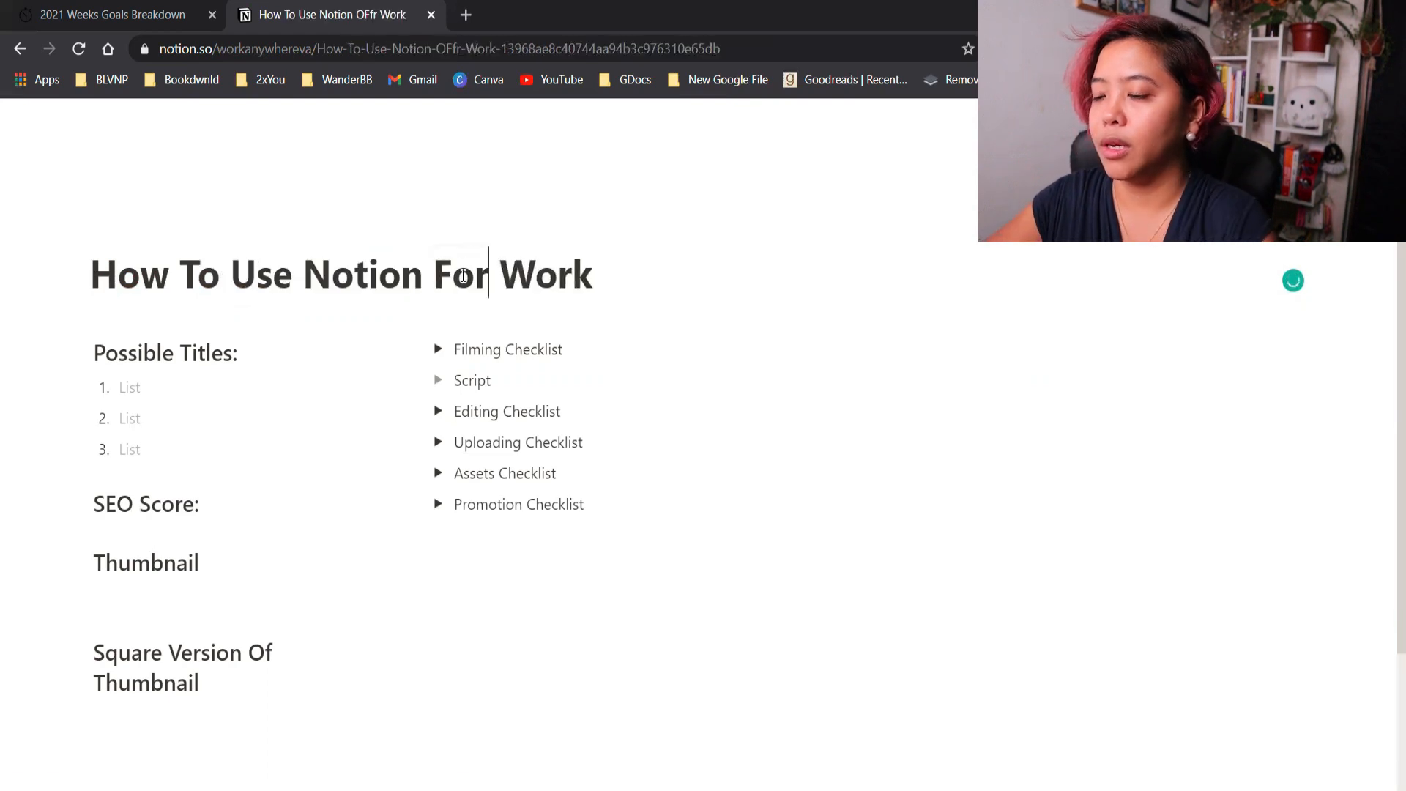
click(549, 382)
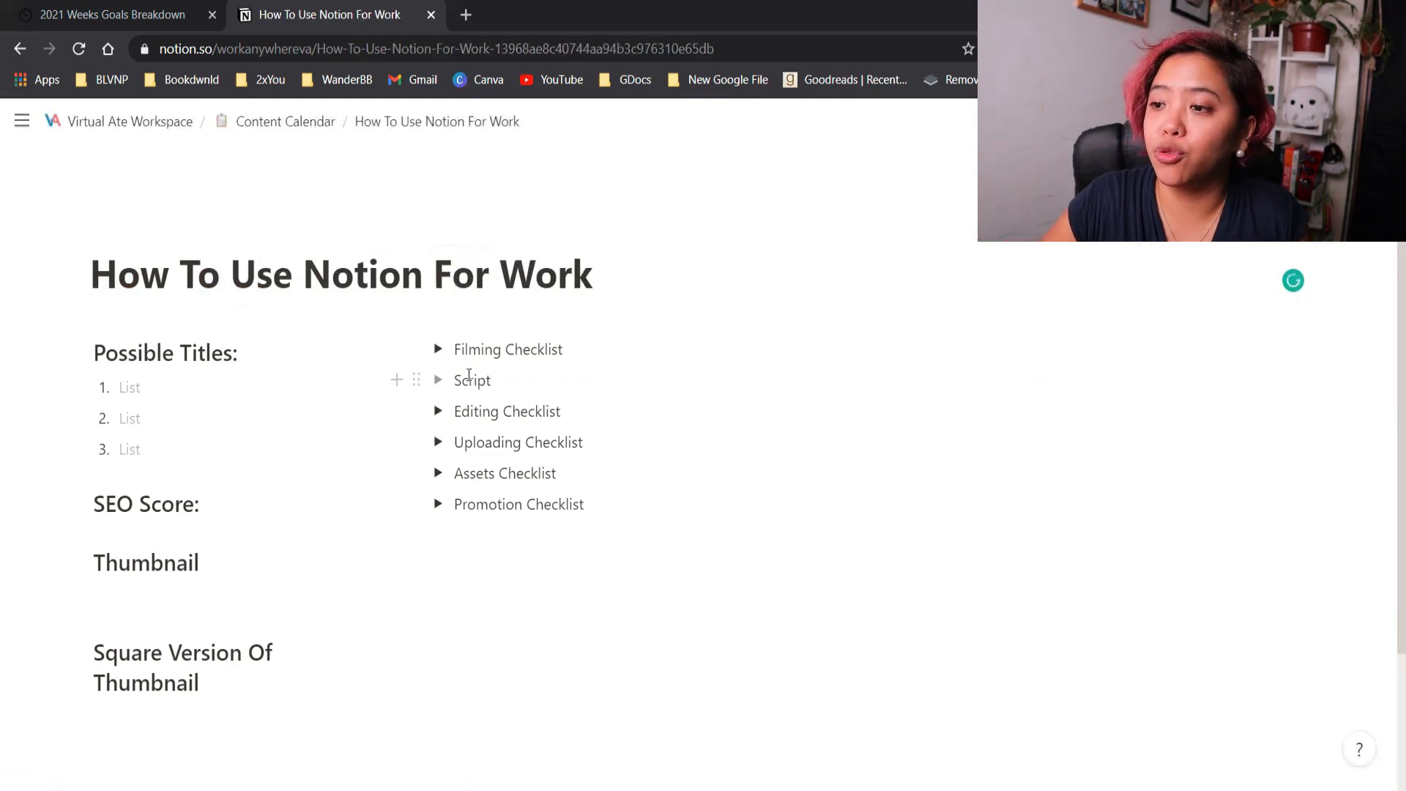
click(211, 377)
click(211, 437)
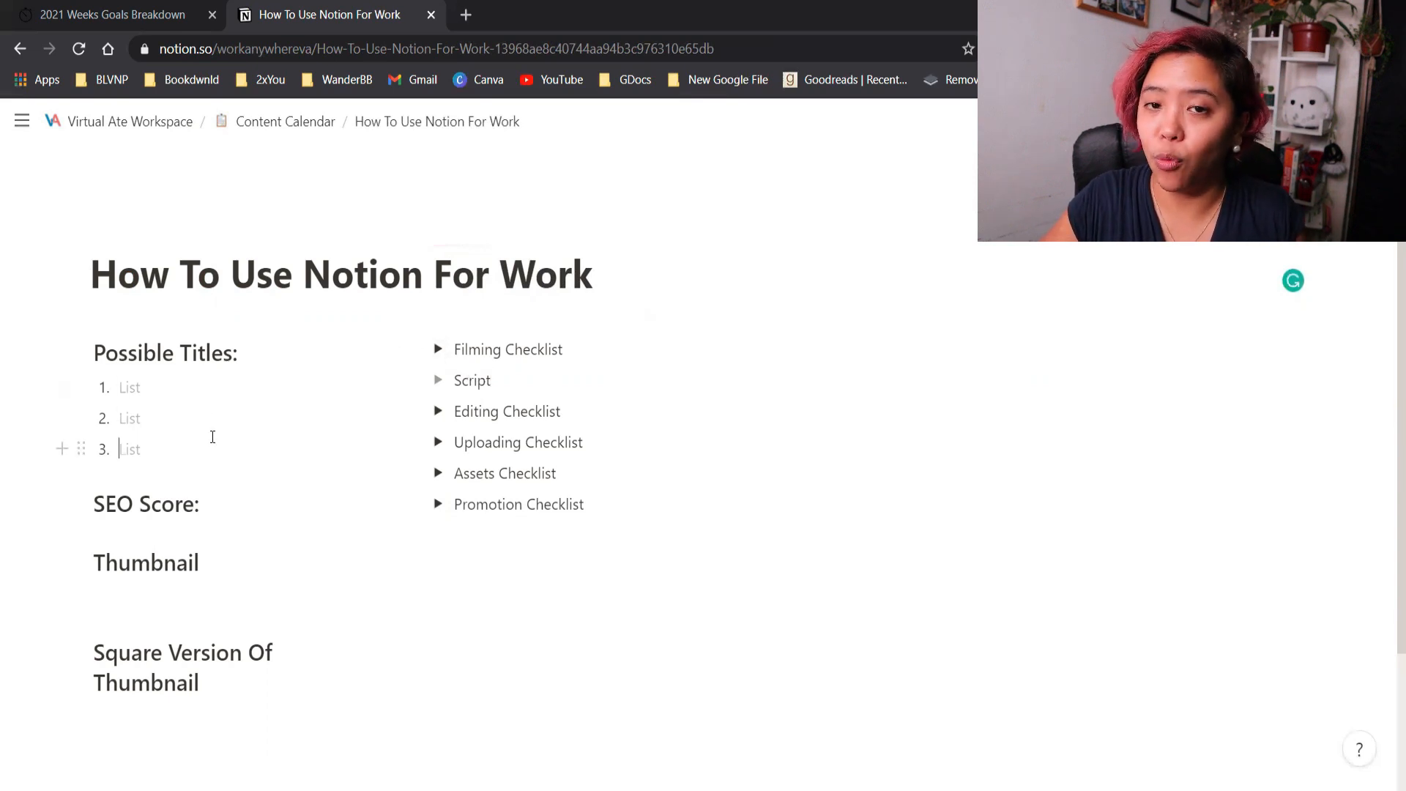
Review the page's SEO Score and thumbnail sections and the items inside the Filming, Editing and Uploading checklists
click(335, 491)
click(227, 596)
click(229, 716)
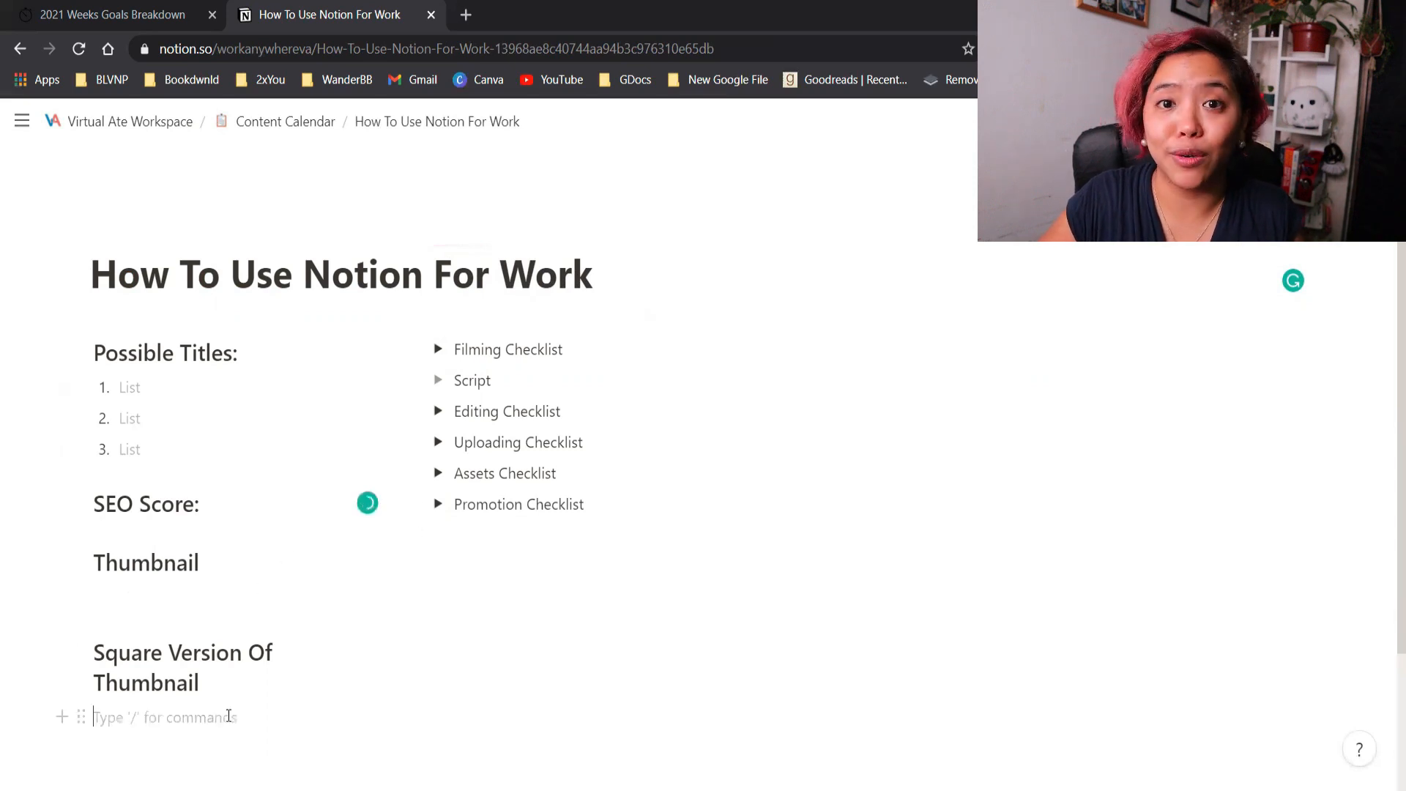
click(436, 350)
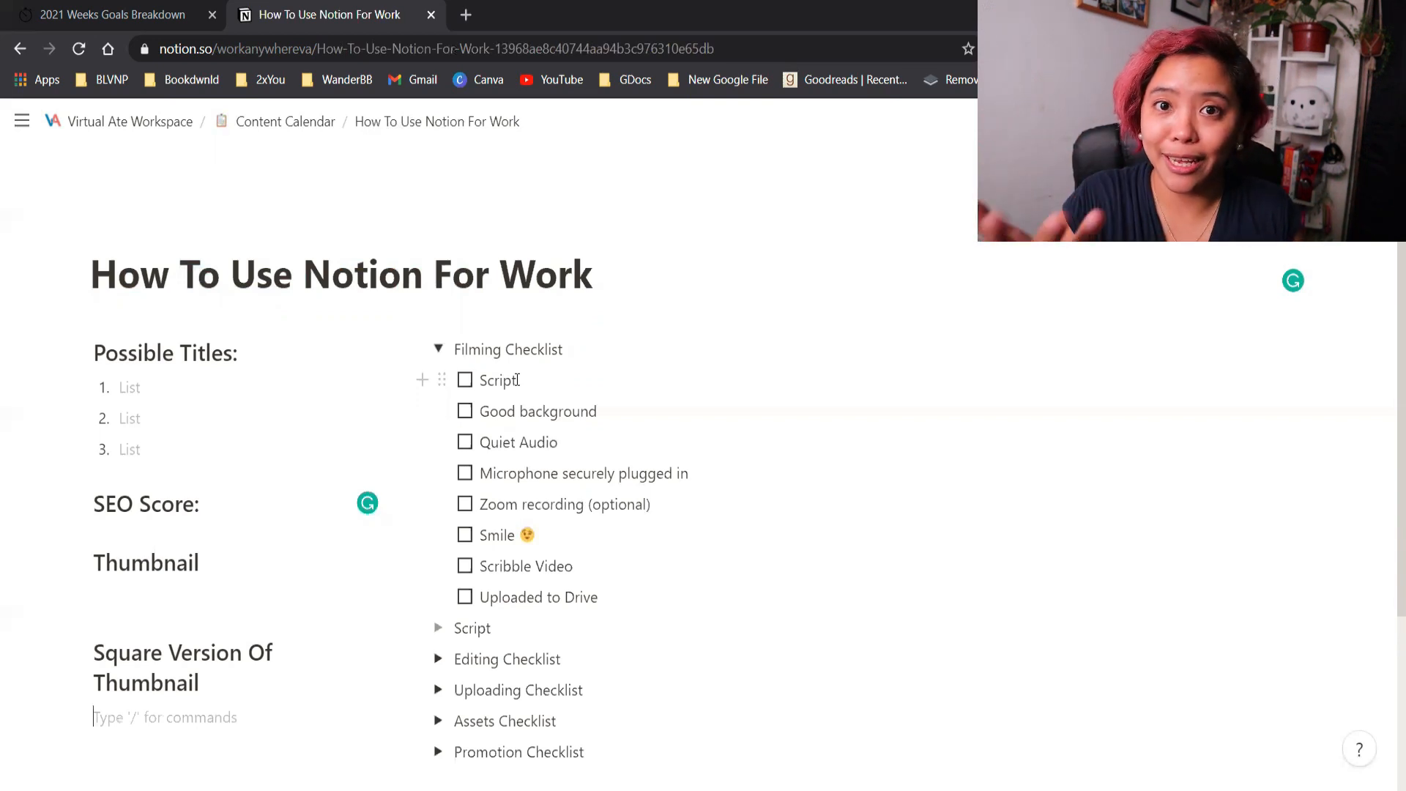
click(438, 350)
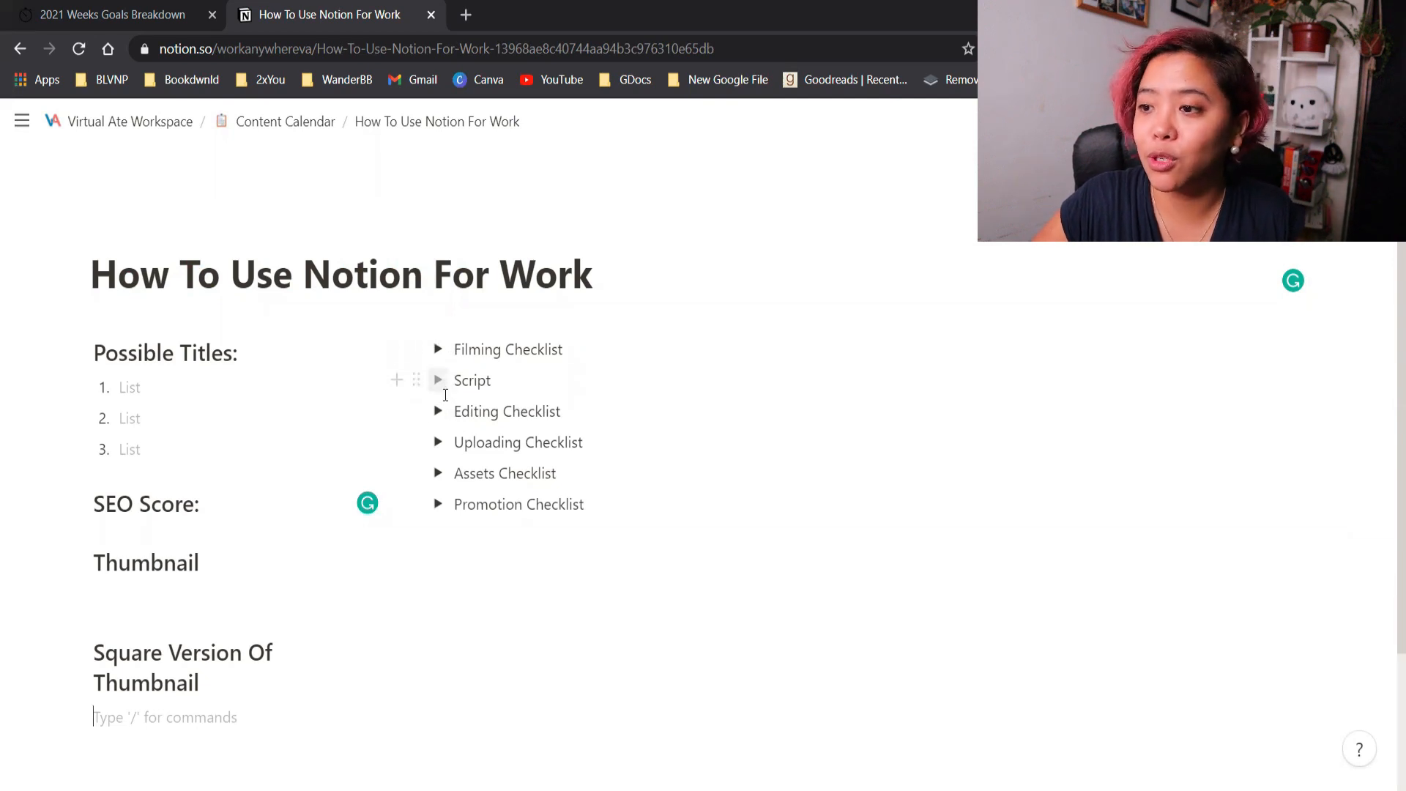
click(438, 411)
click(438, 411)
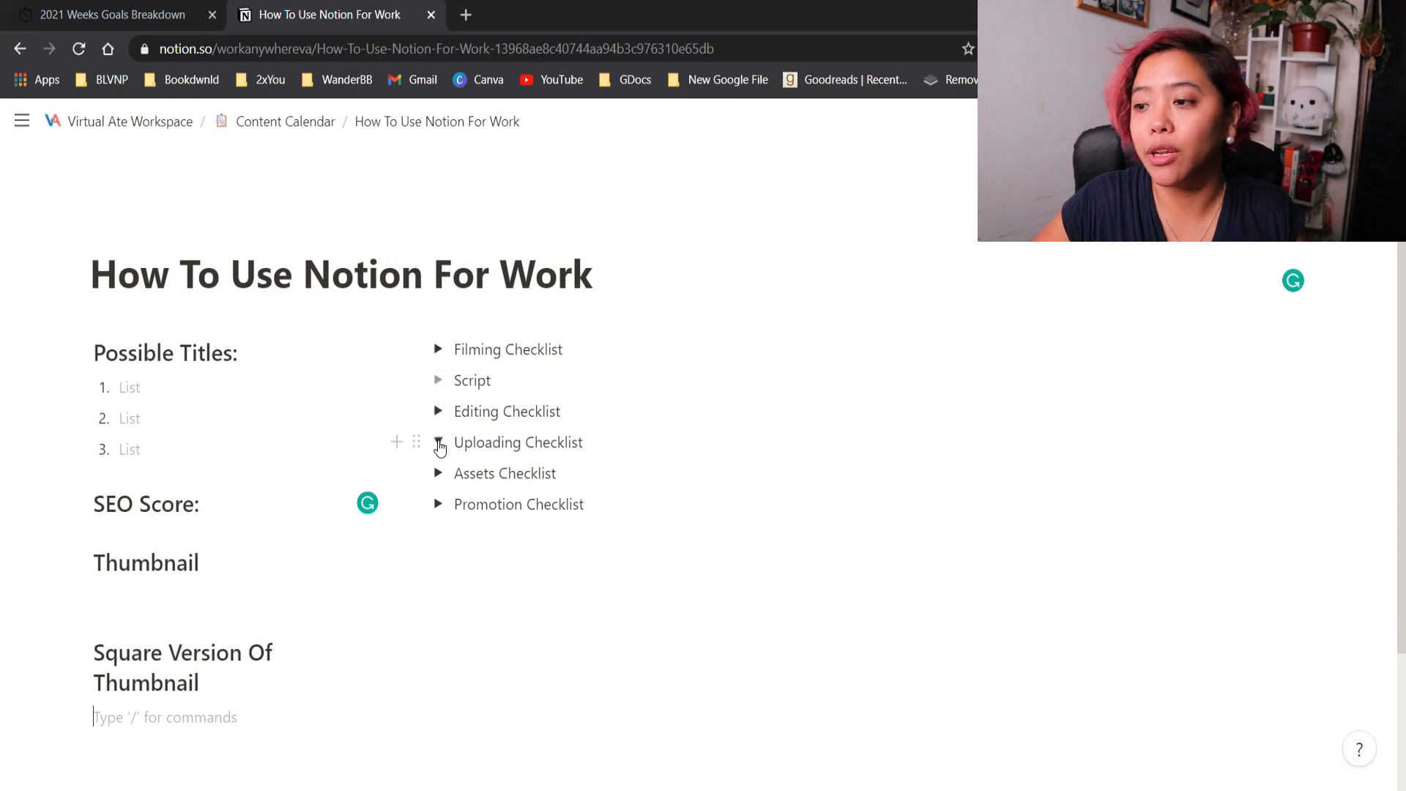
click(438, 442)
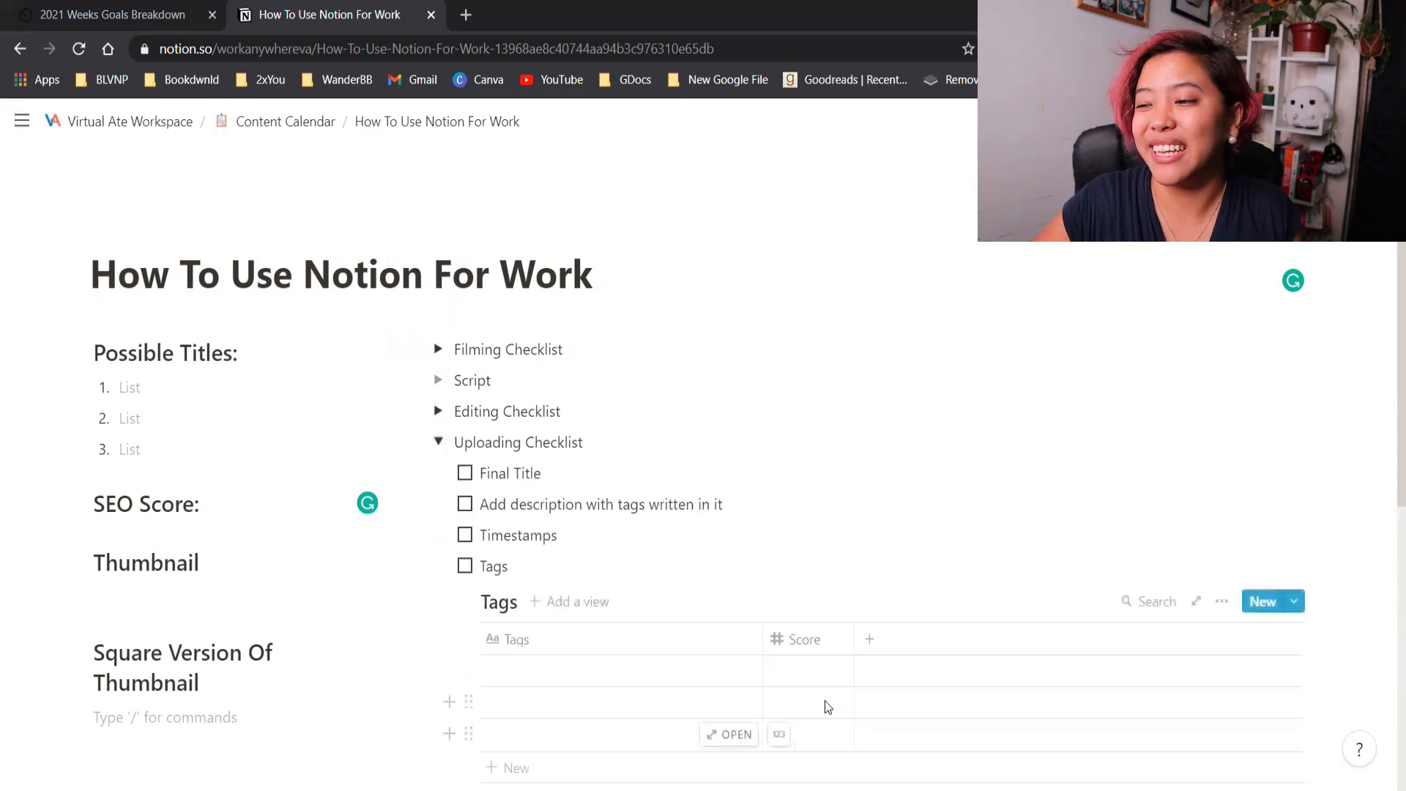
click(438, 442)
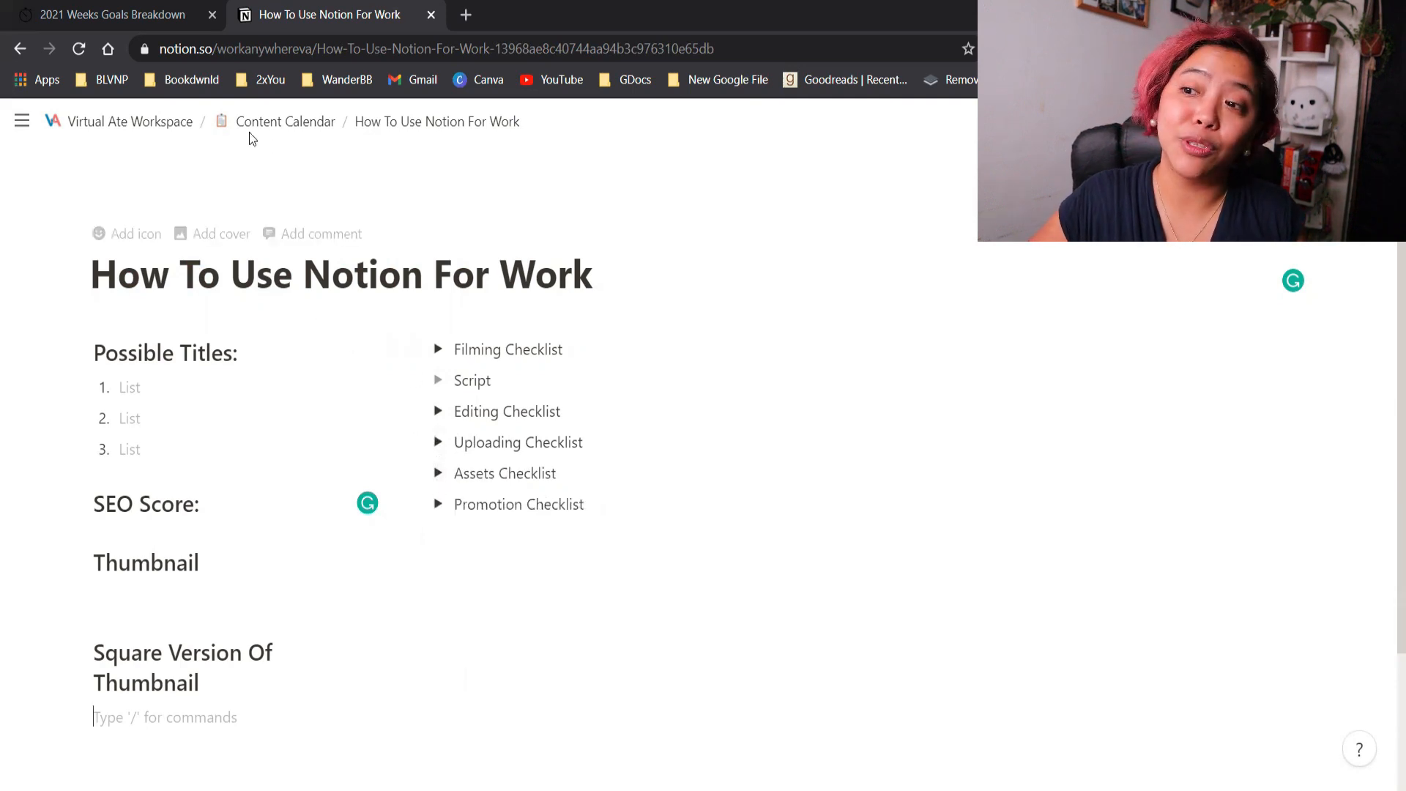
Go back to the Content Calendar through the workspace home and open the "How To Use Notion For Work" entry on January 31
click(162, 128)
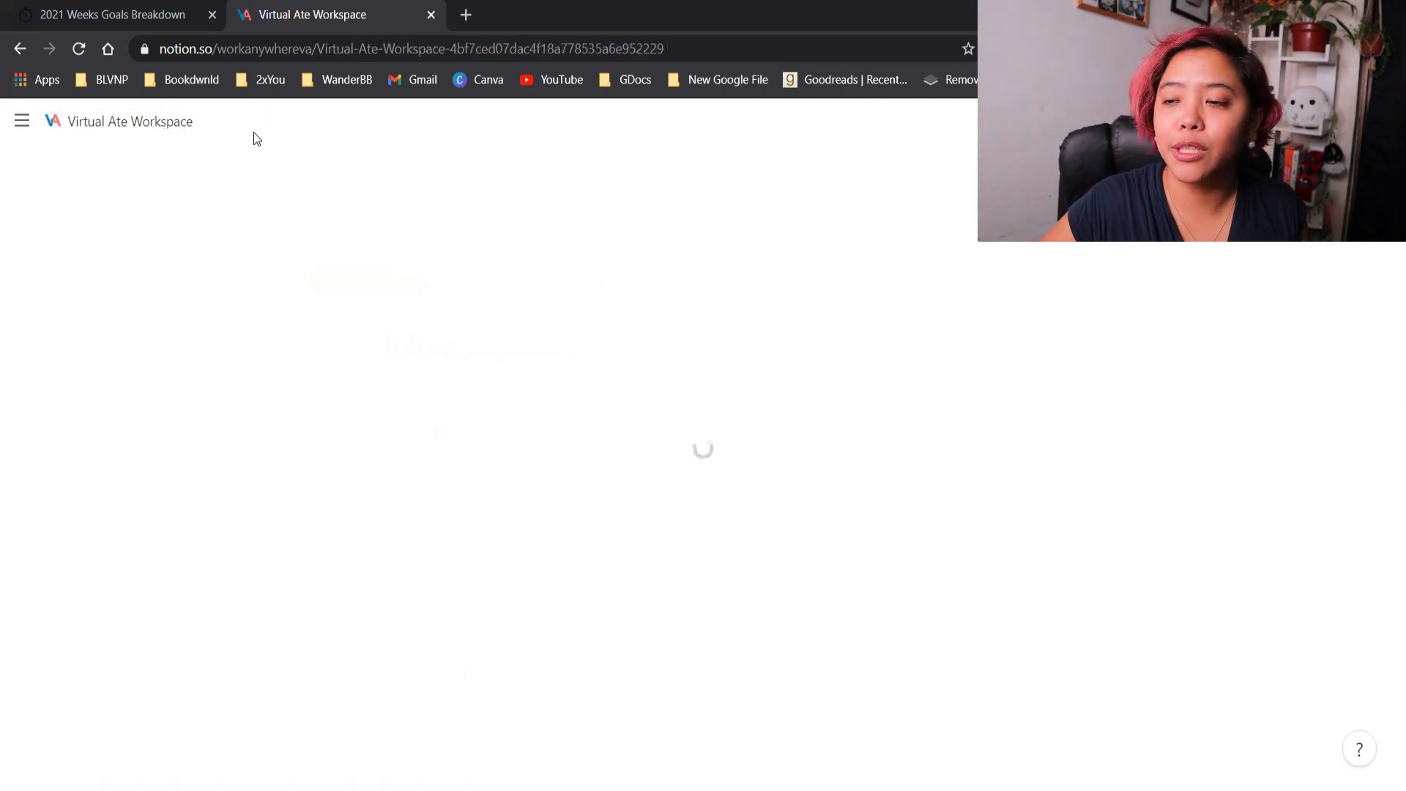
click(192, 736)
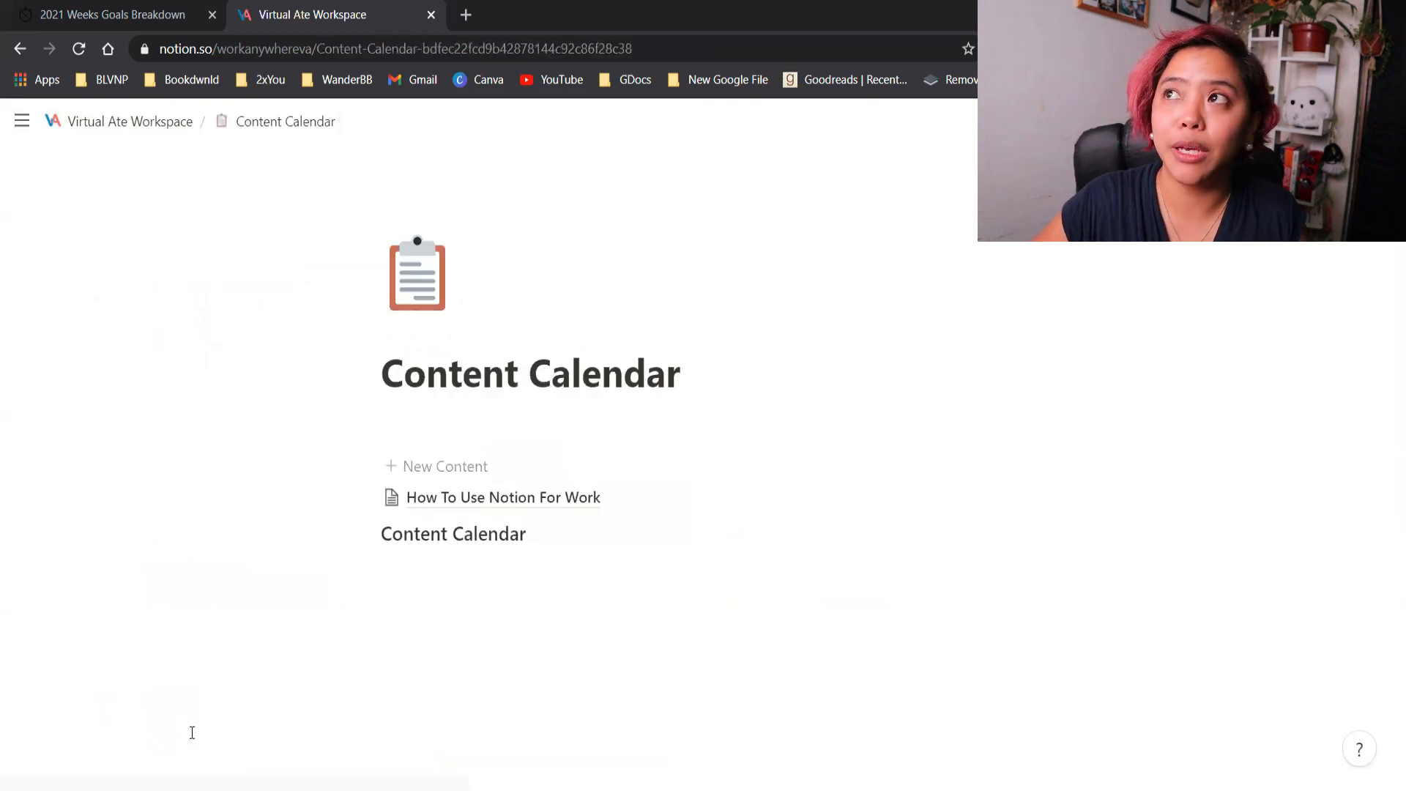
scroll(192, 732, down, 2)
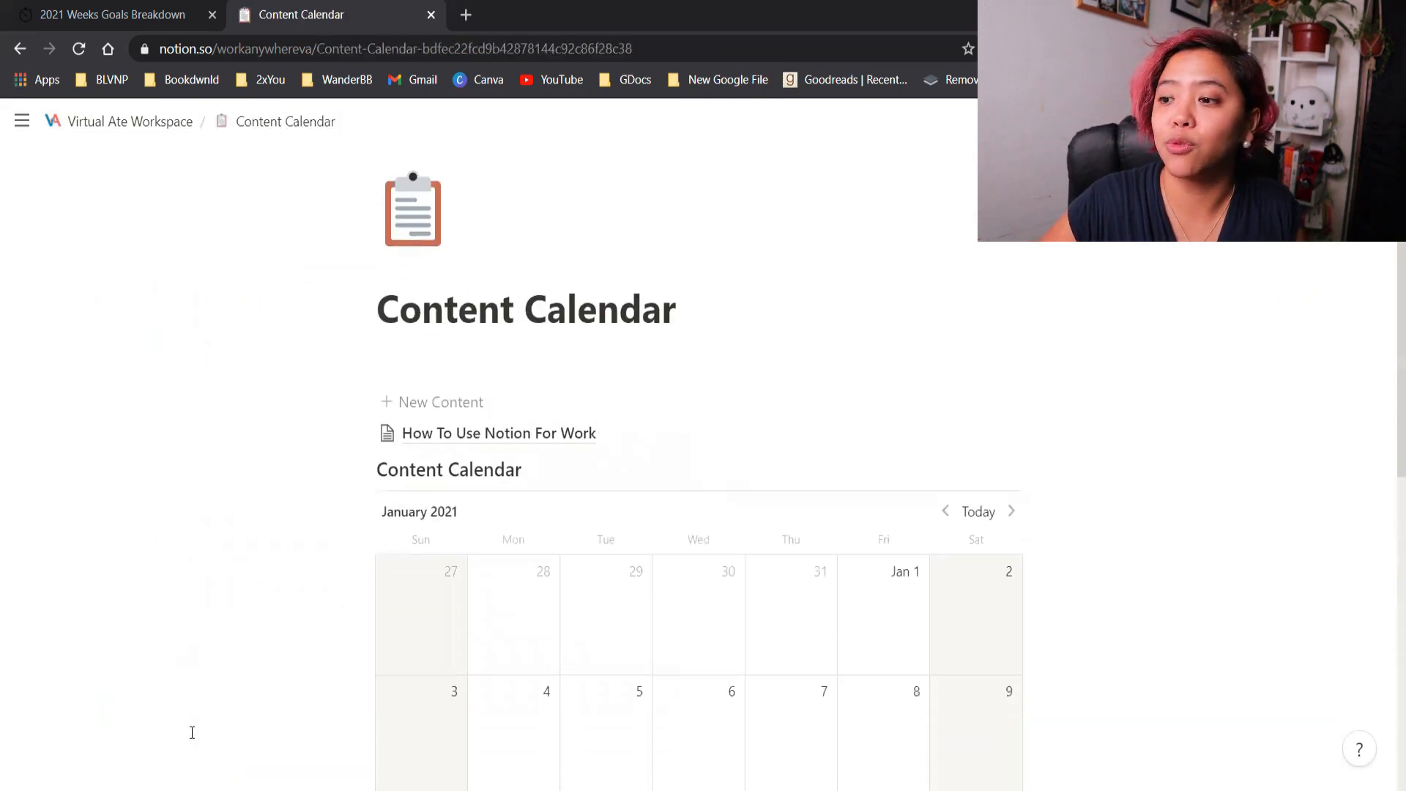
drag(367, 381, 441, 645)
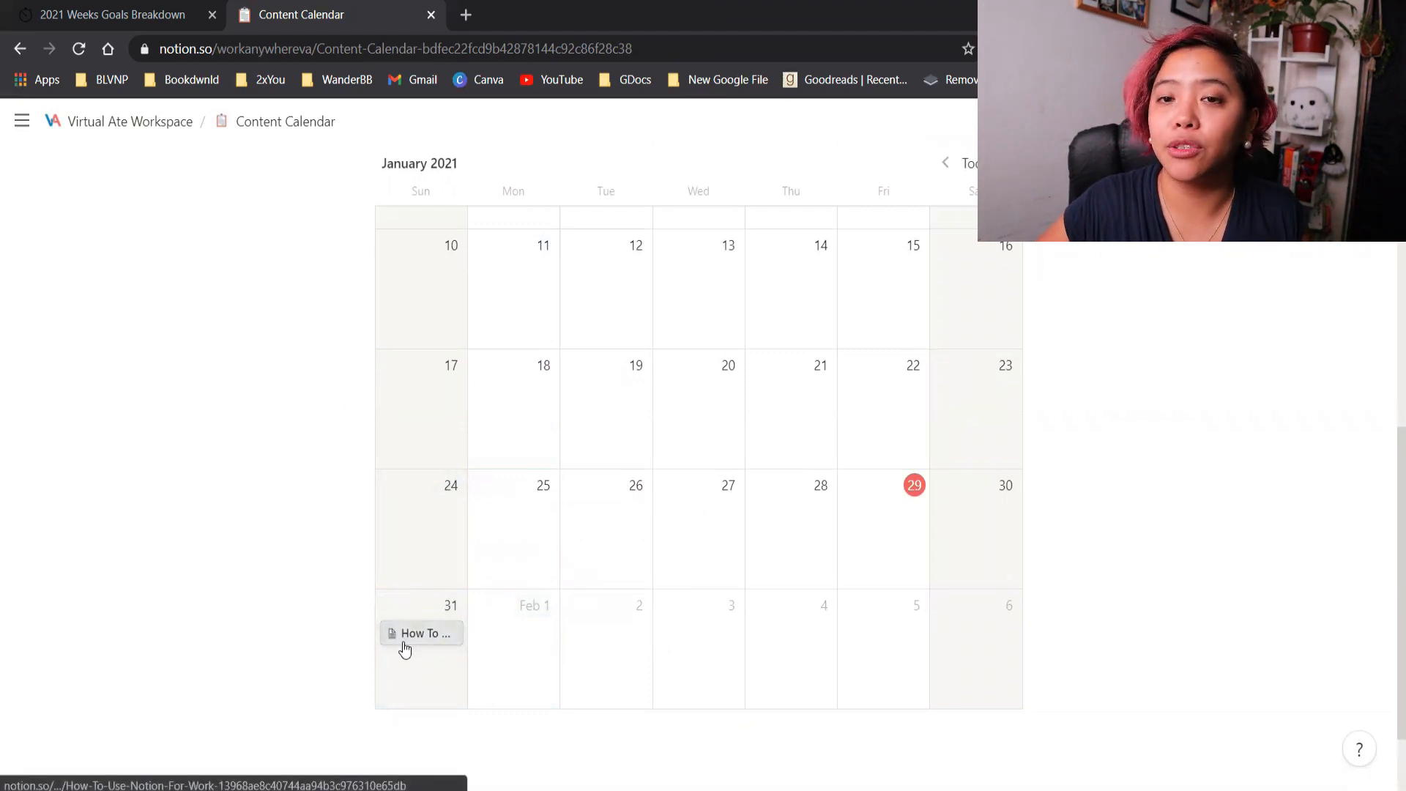
click(403, 640)
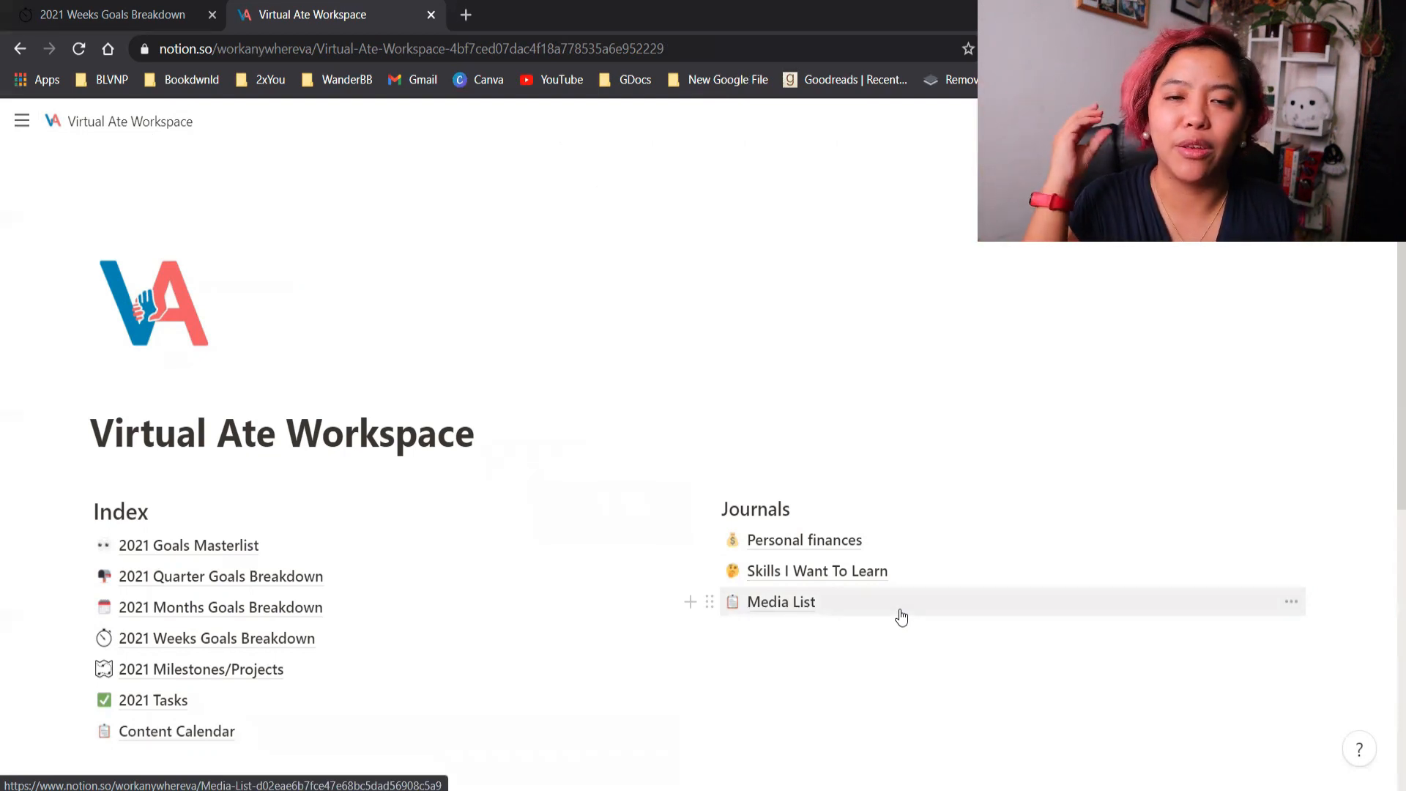
Examine the Next and Capture task sections on the workspace home, including the filter of the Next table
scroll(902, 617, down, 3)
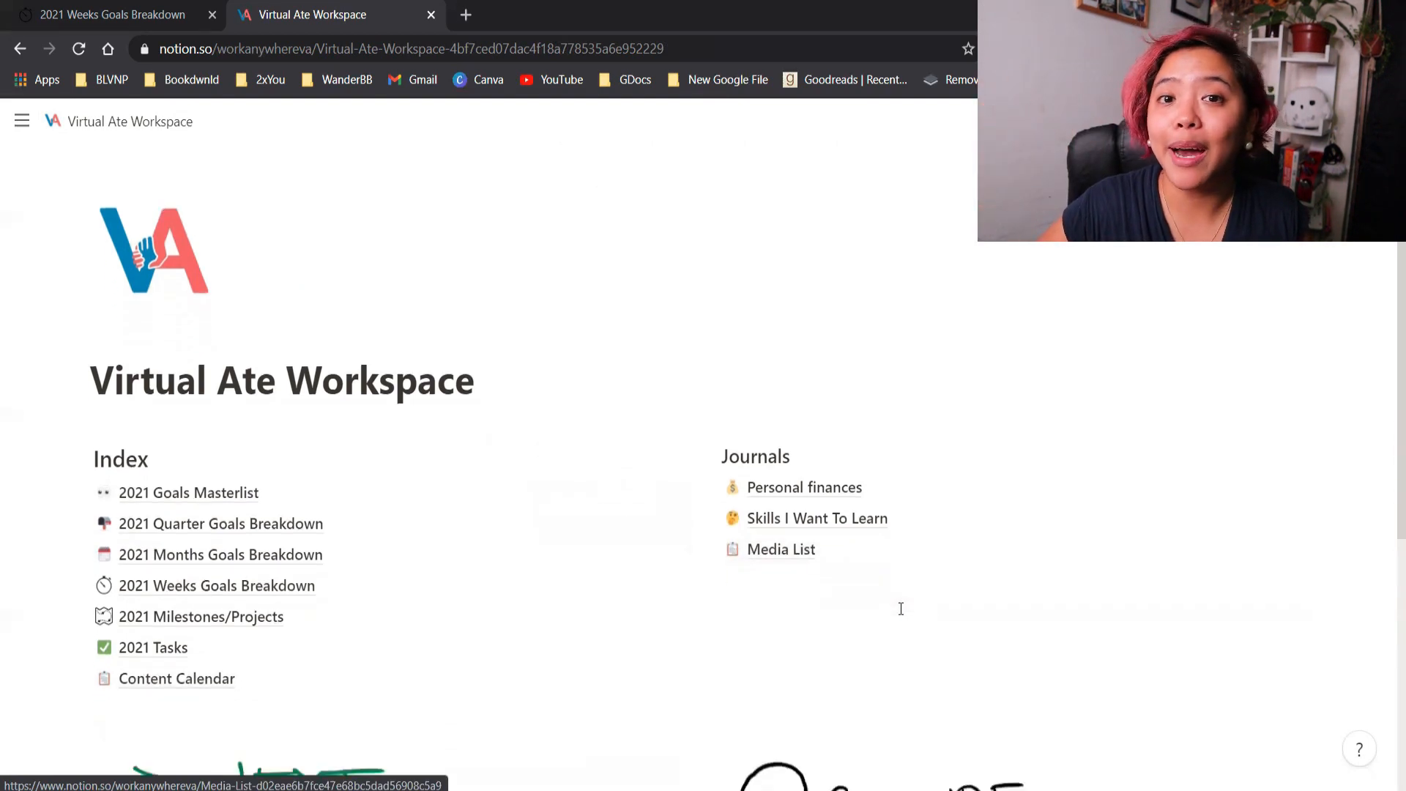
scroll(901, 617, down, 2)
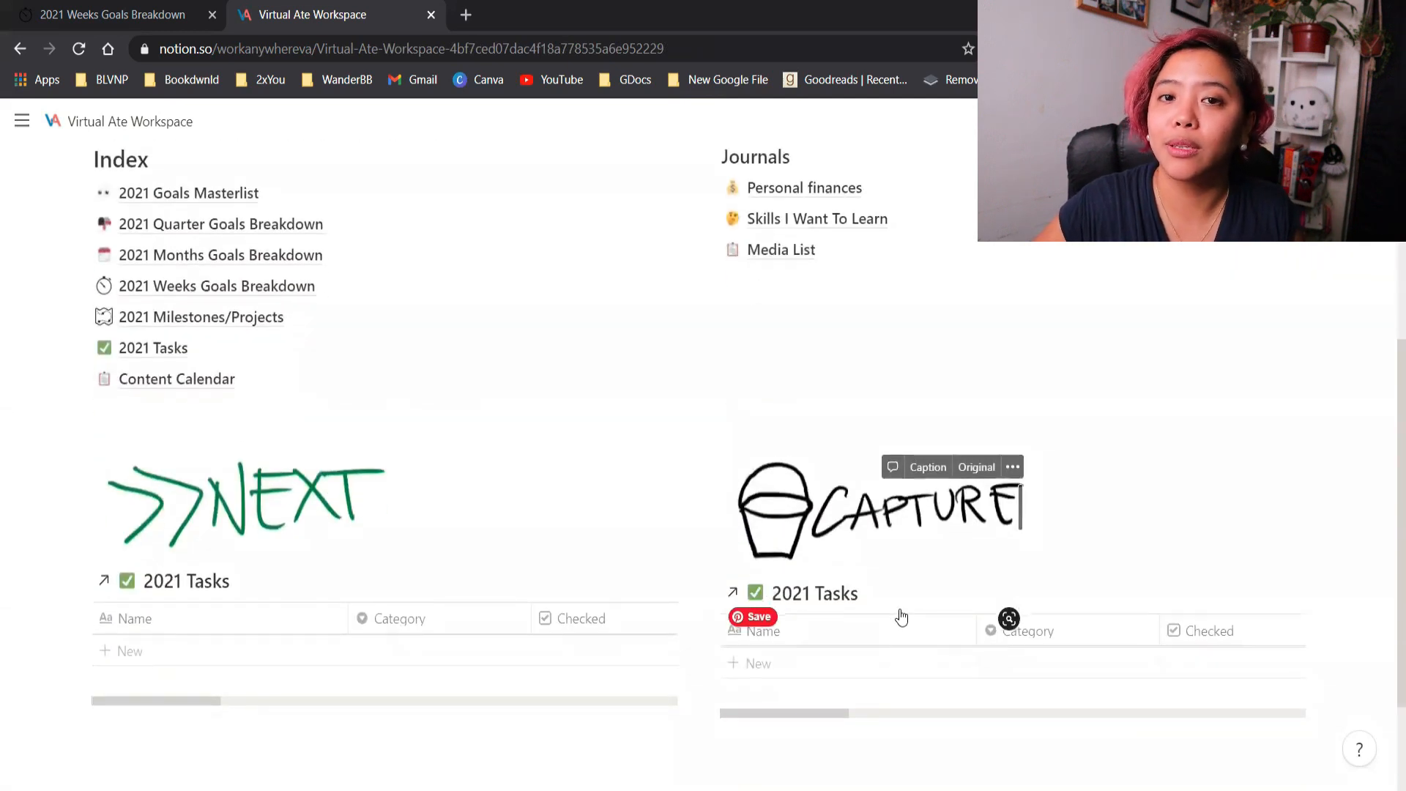
scroll(769, 614, down, 2)
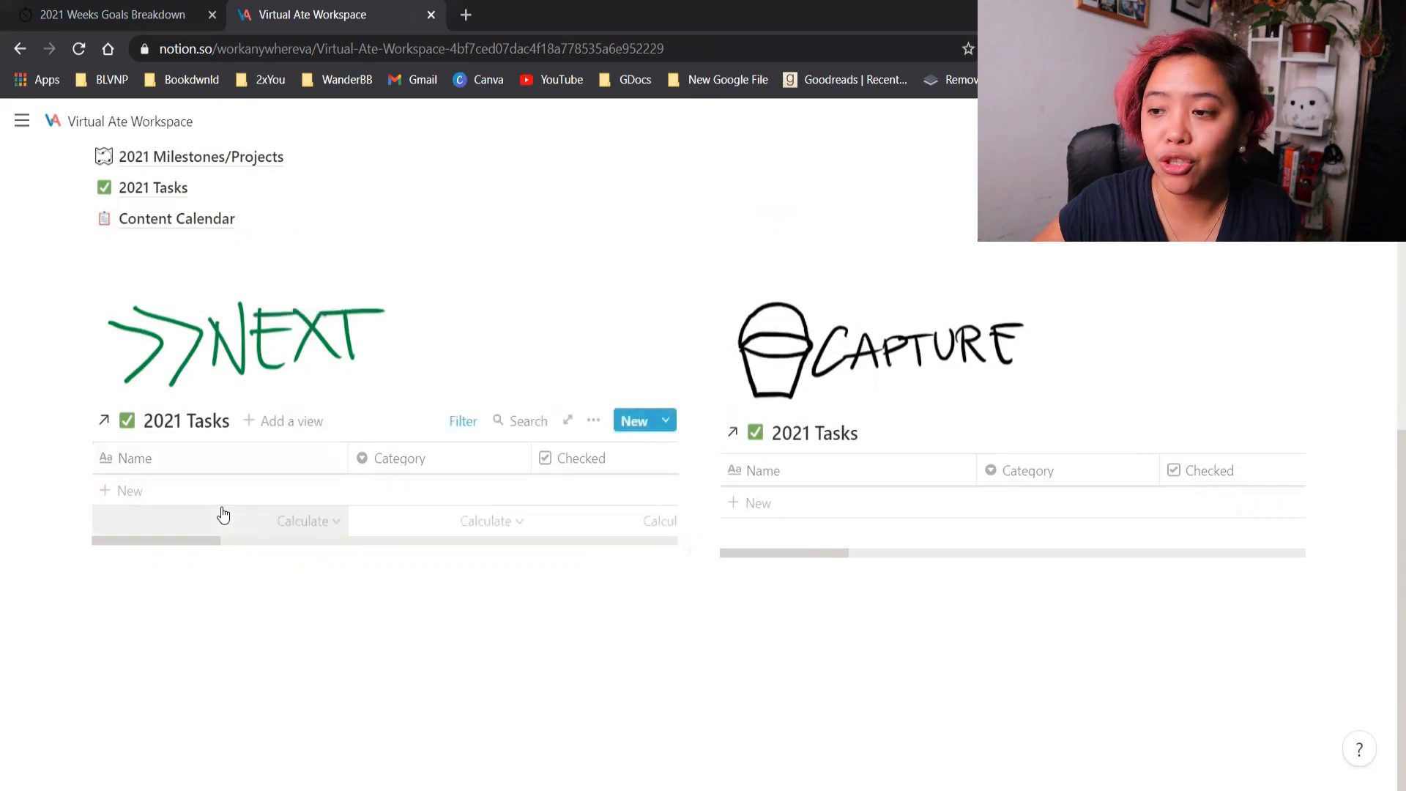
click(462, 420)
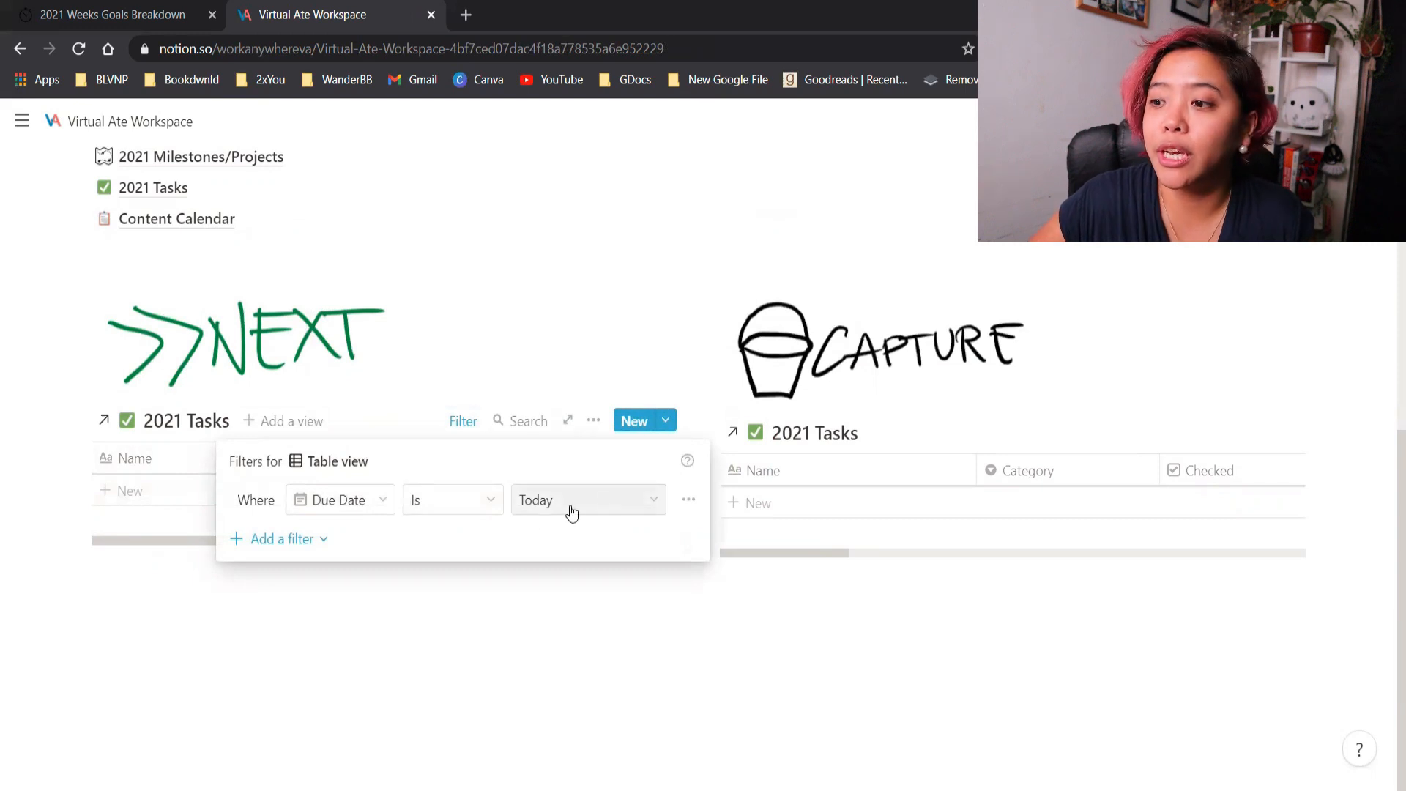
click(173, 645)
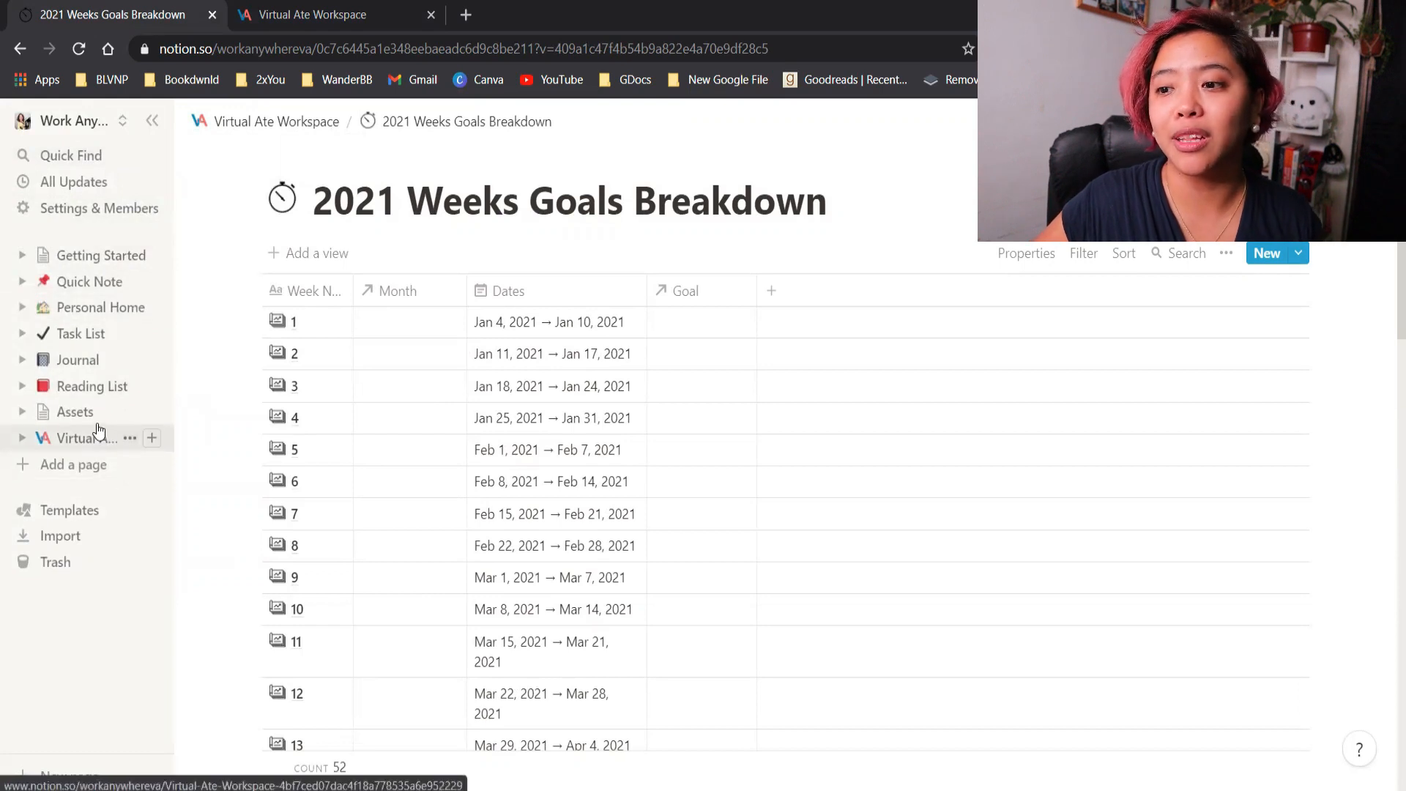
Add a new top-level page titled "Notion Hiring Checklist" and continue with an empty page
click(93, 483)
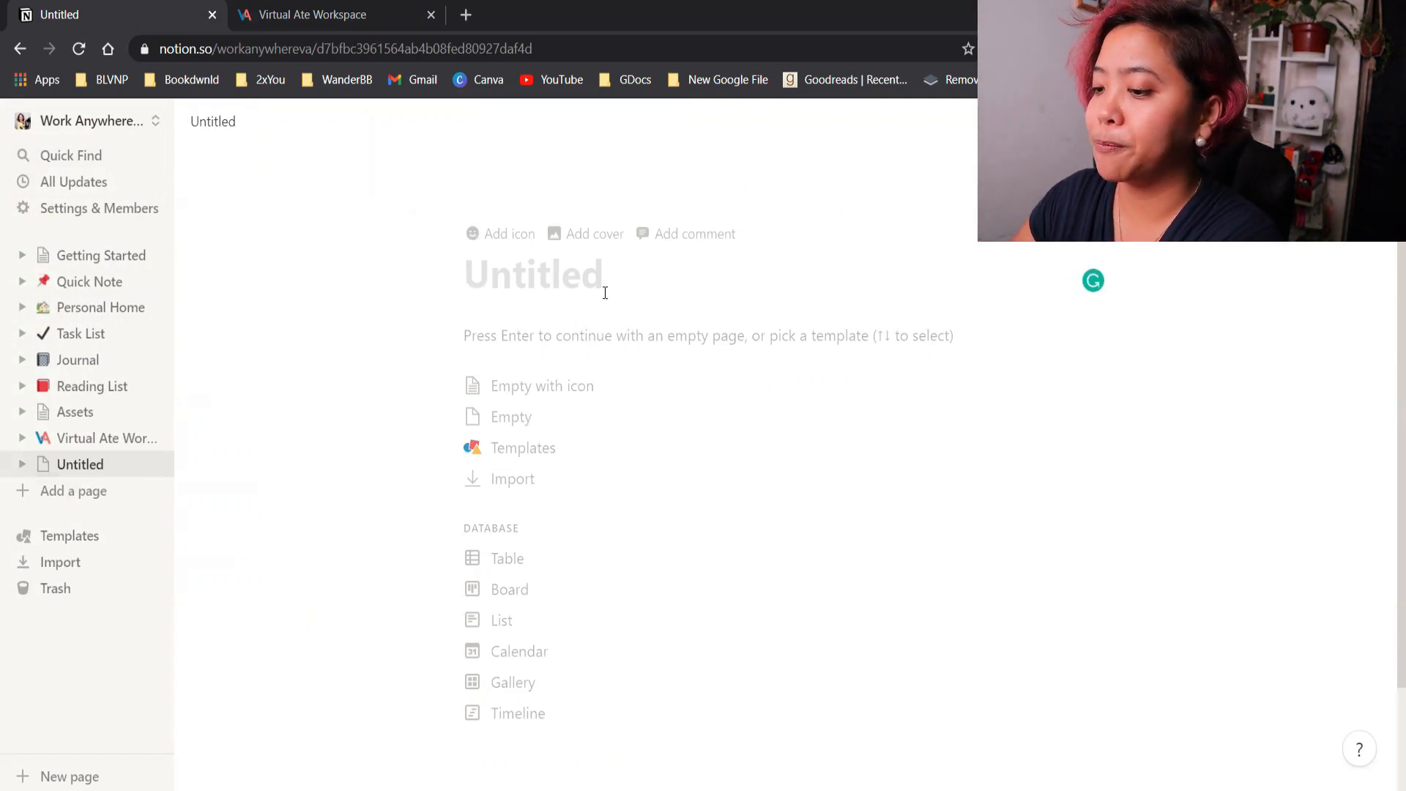
text(Notion Hiring)
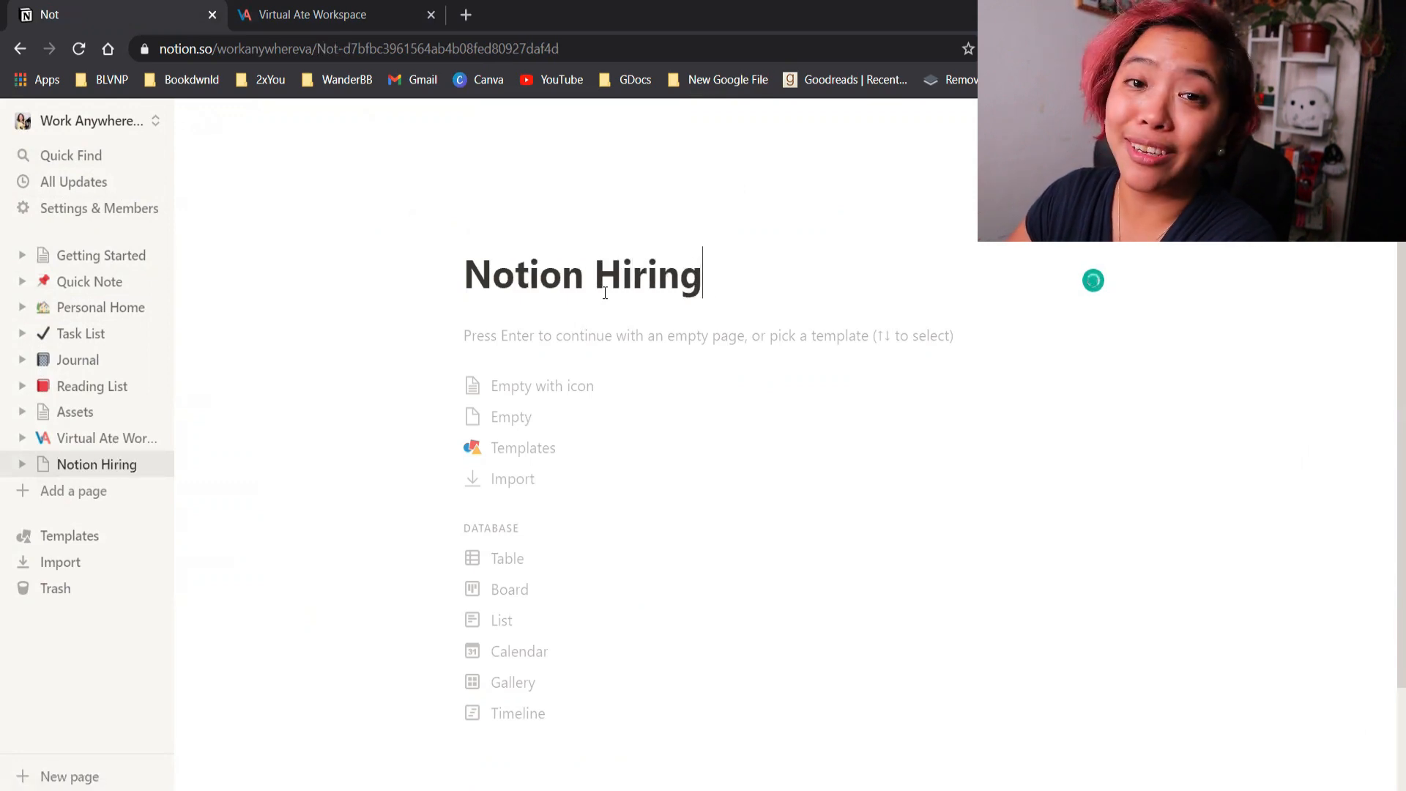
text( Checklist)
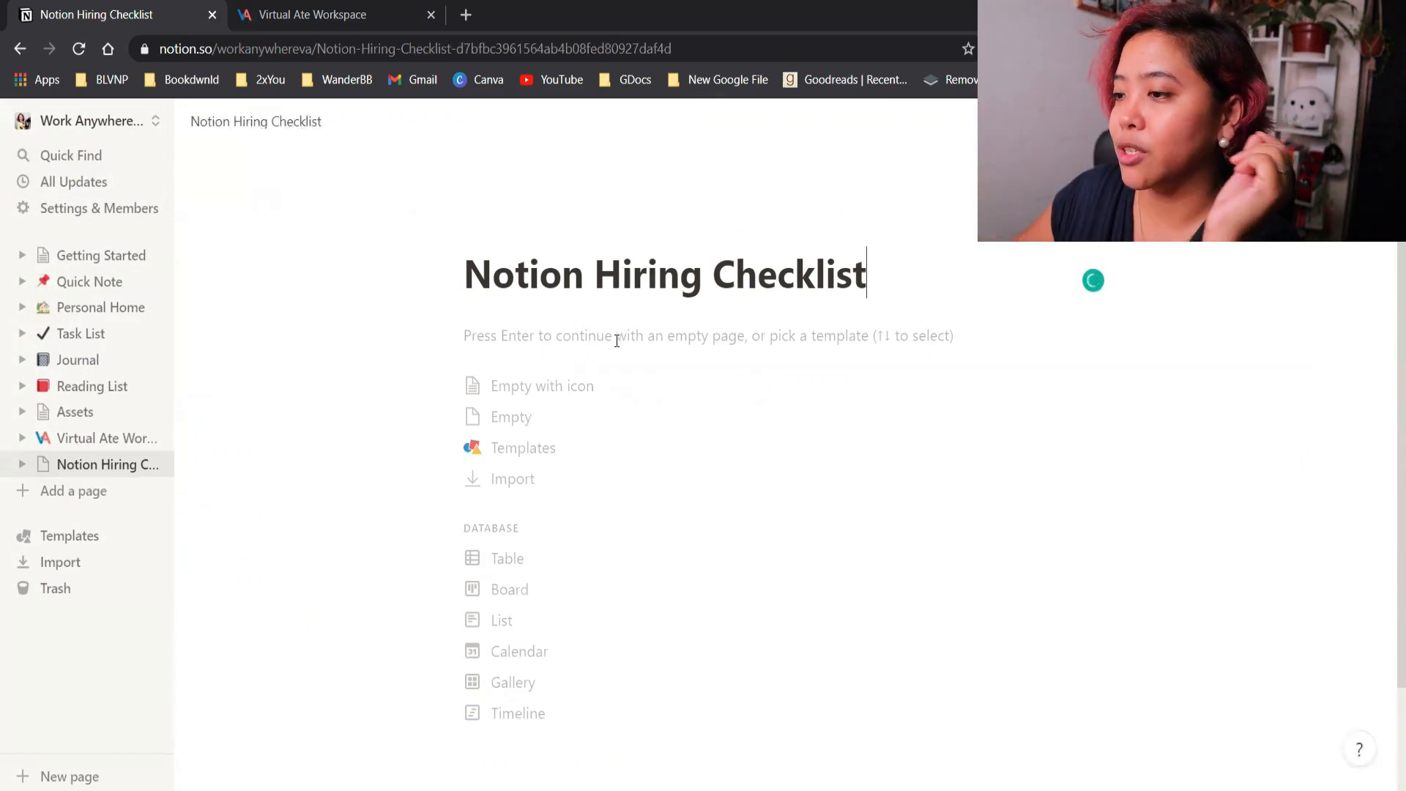
key(Return)
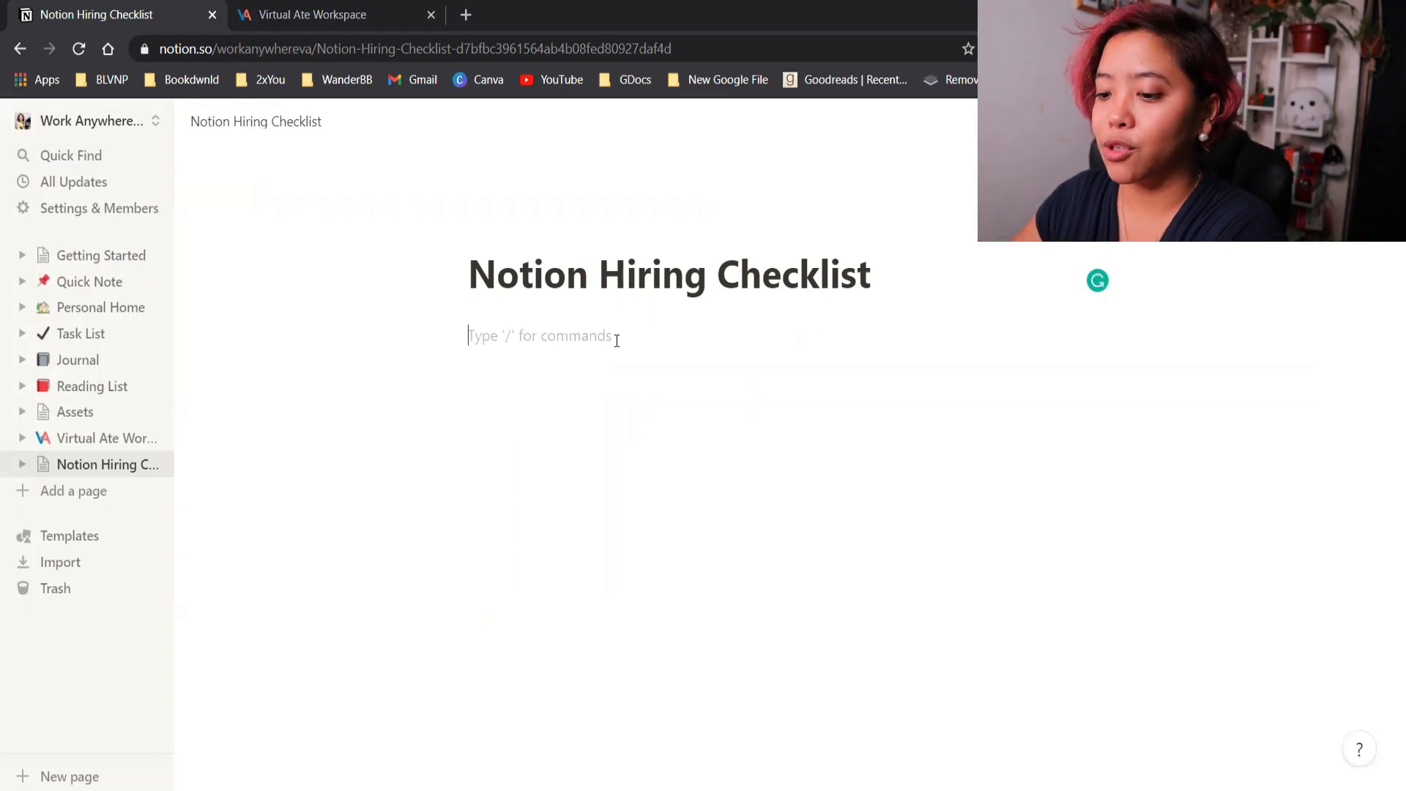
Start a to-do list on the page with the items "Resume" and "Application Letter"
text([])
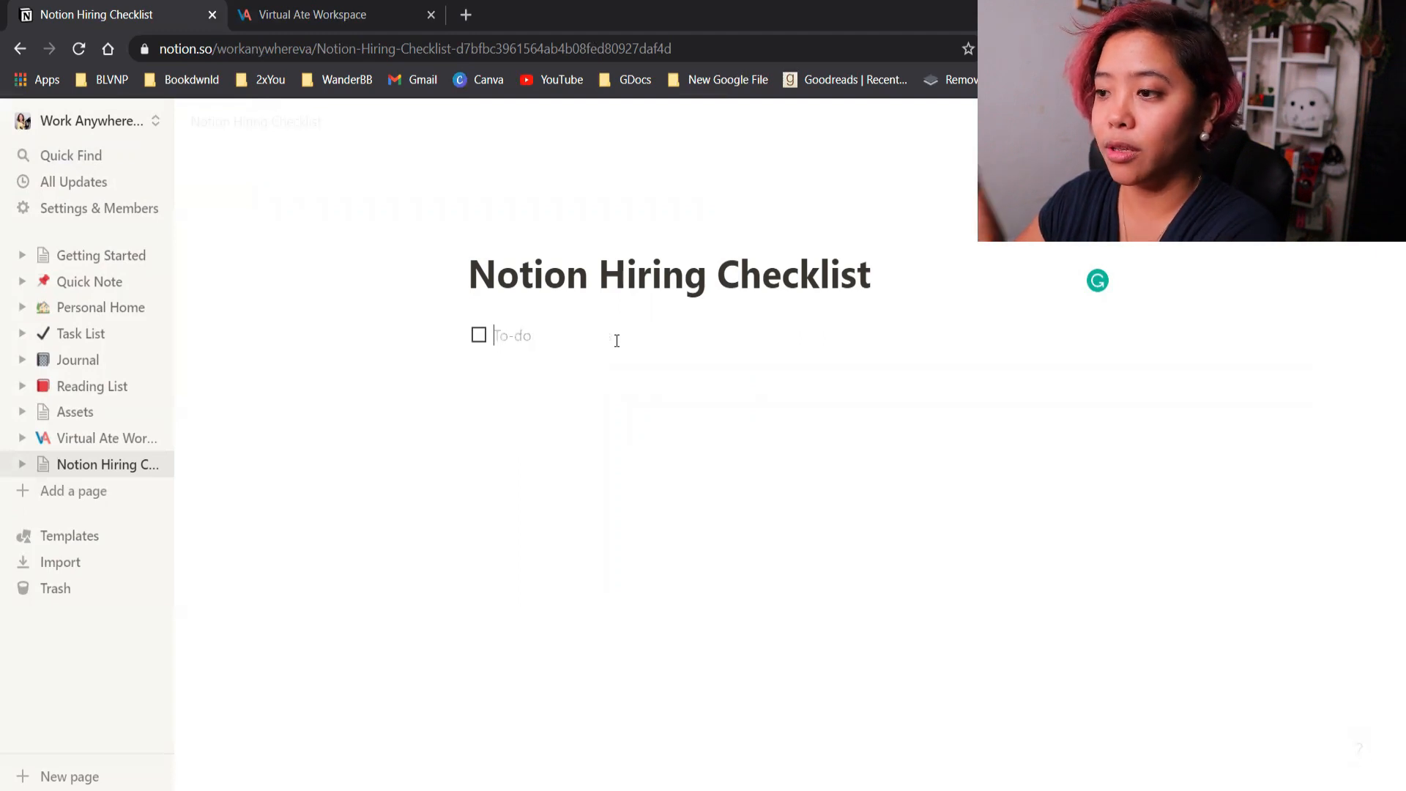
text(Resume)
key(Return)
text(A)
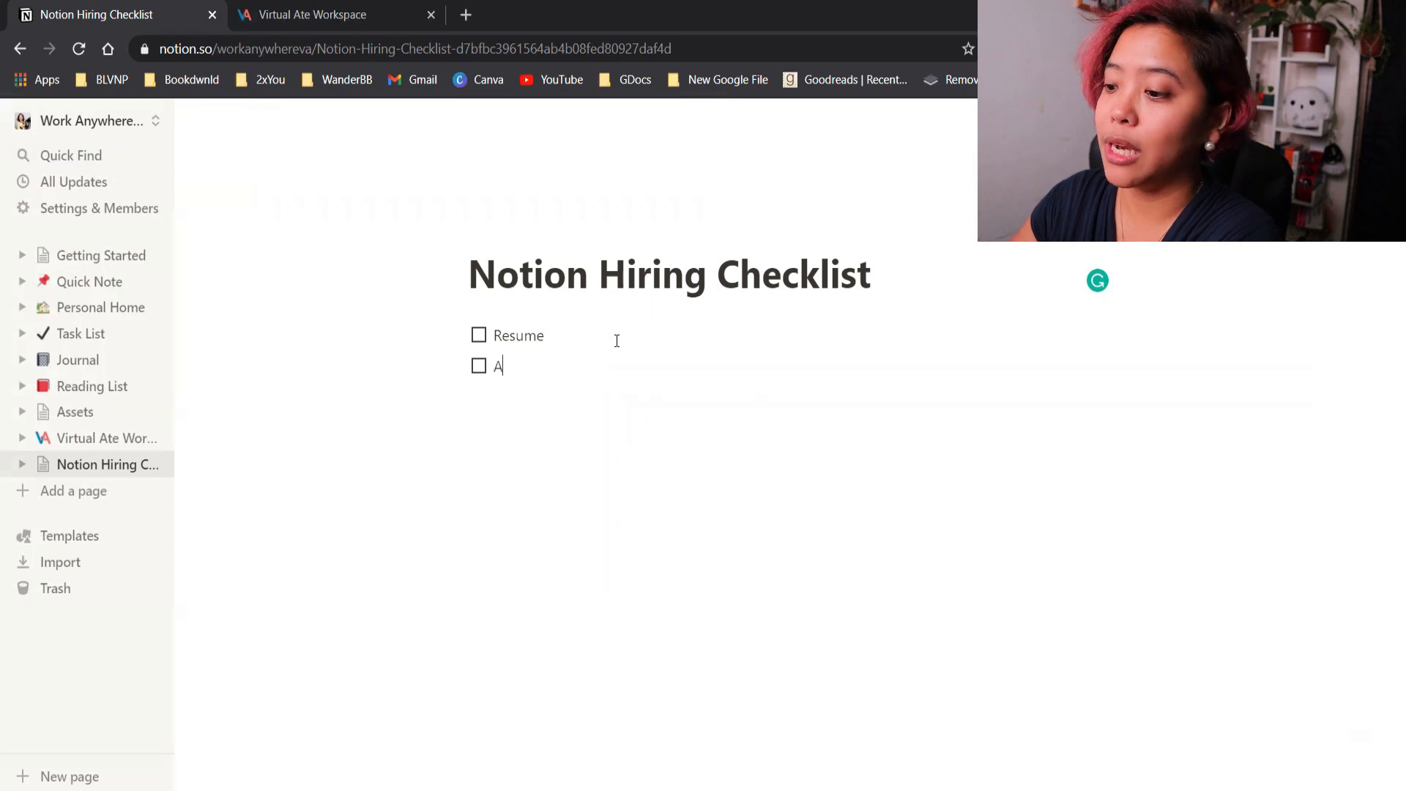
text(pplication)
key(Return)
text(L)
key(BackSpace)
key(BackSpace)
key(BackSpace)
text(Le)
key(Return)
Add the to-do items "Application Tracker" and "Portfolio" and end the list with blank lines below it
text(Application Tracker)
key(Return)
text(Por)
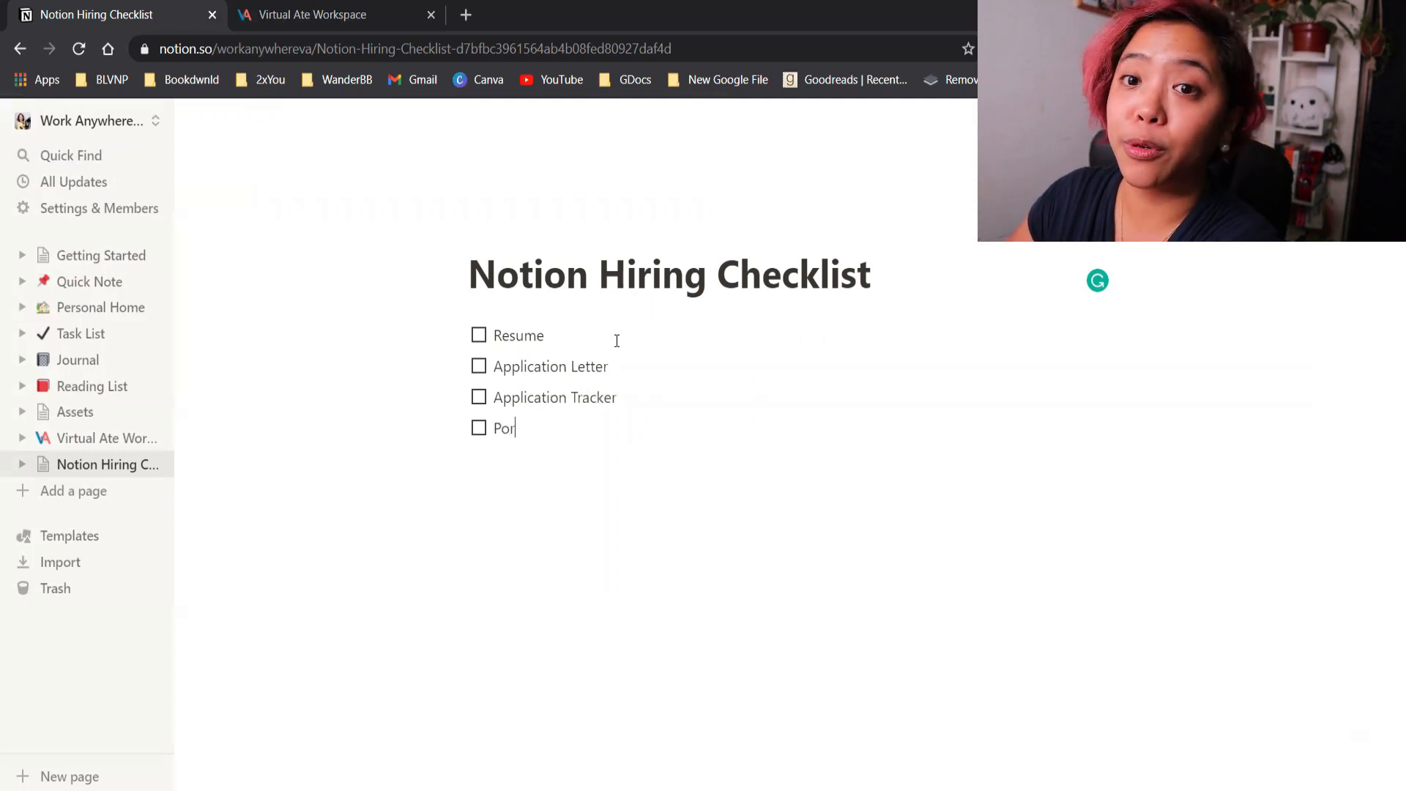
text(tfolio)
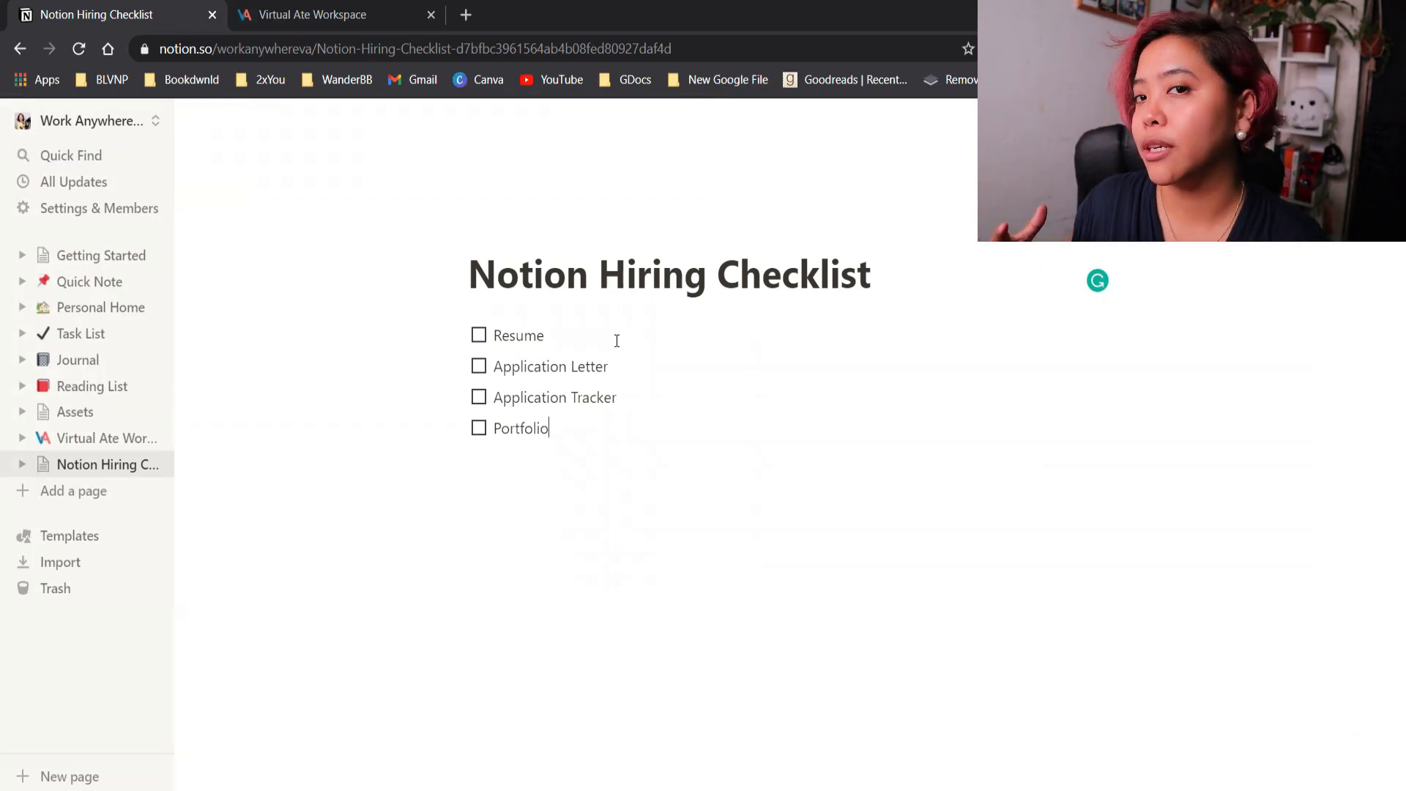
key(Return)
key(Return)
key(Return)
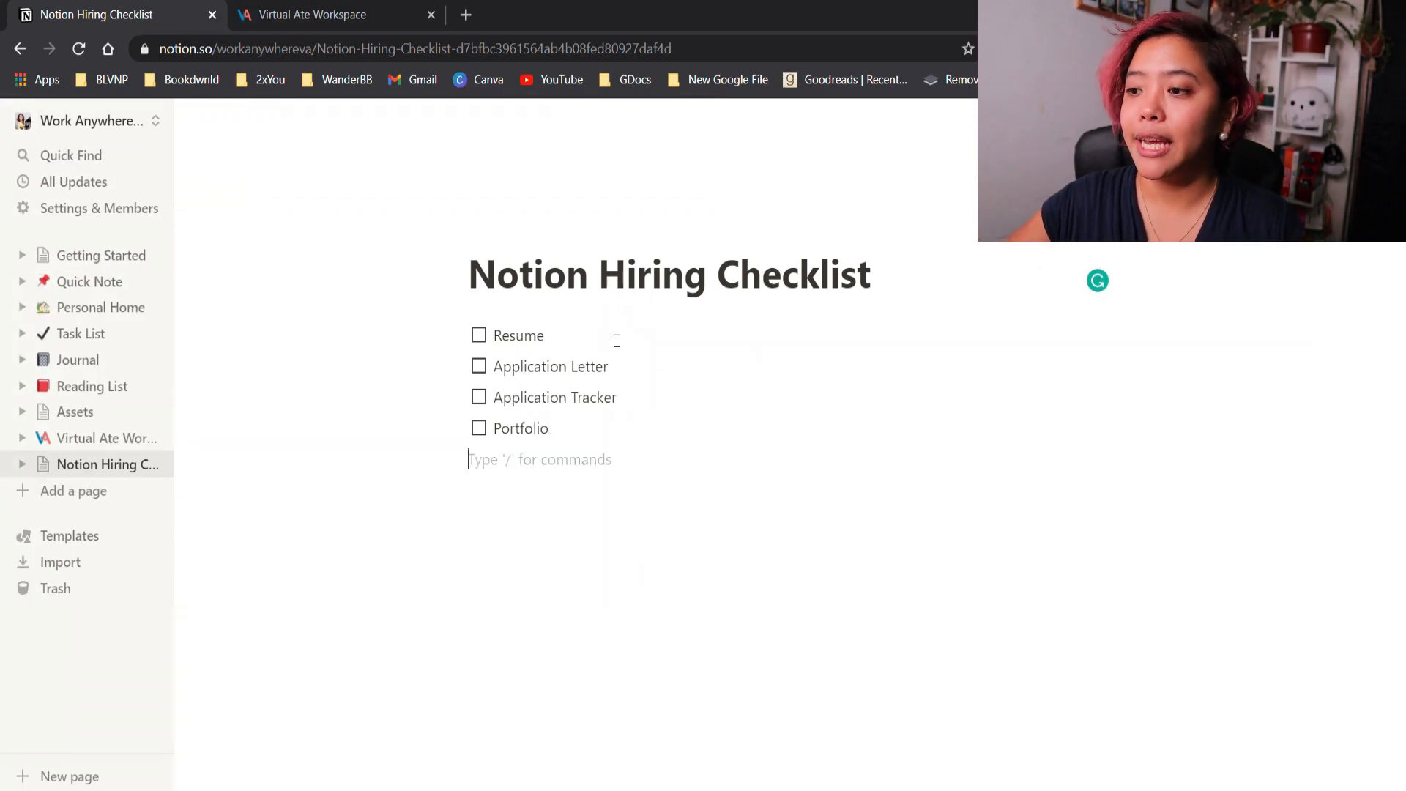
Insert a sub-page beneath the to-do list on the Notion Hiring Checklist page
click(613, 336)
click(548, 492)
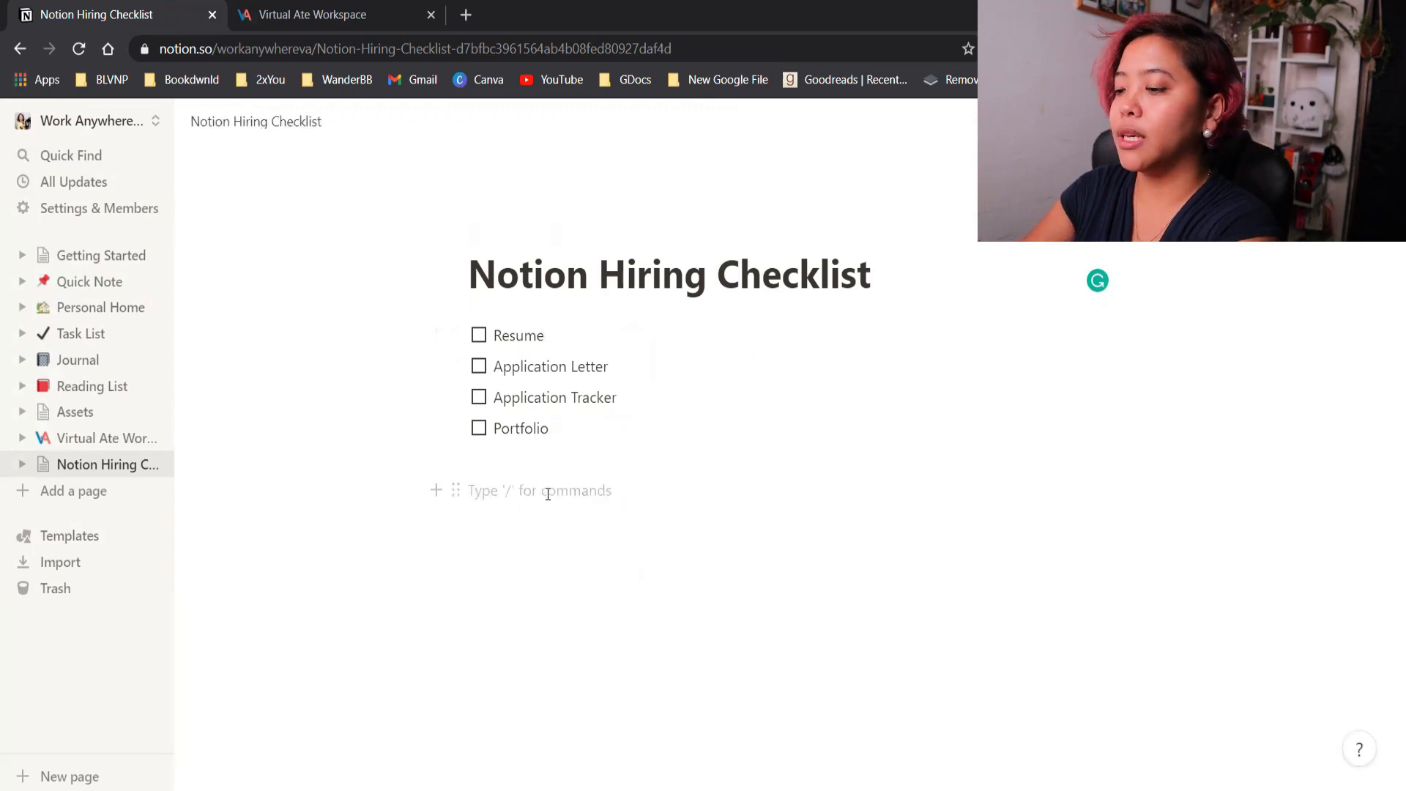
text(/)
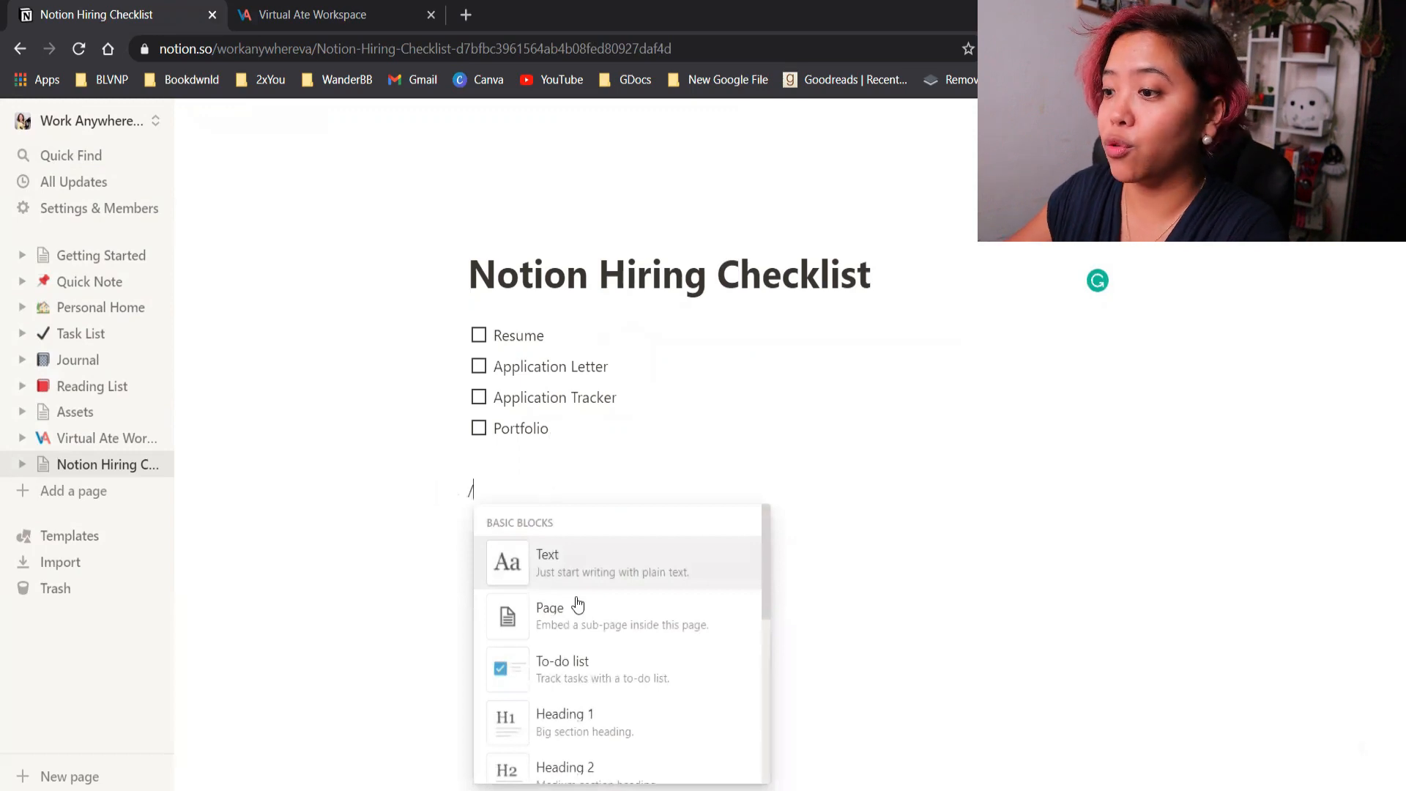
click(578, 609)
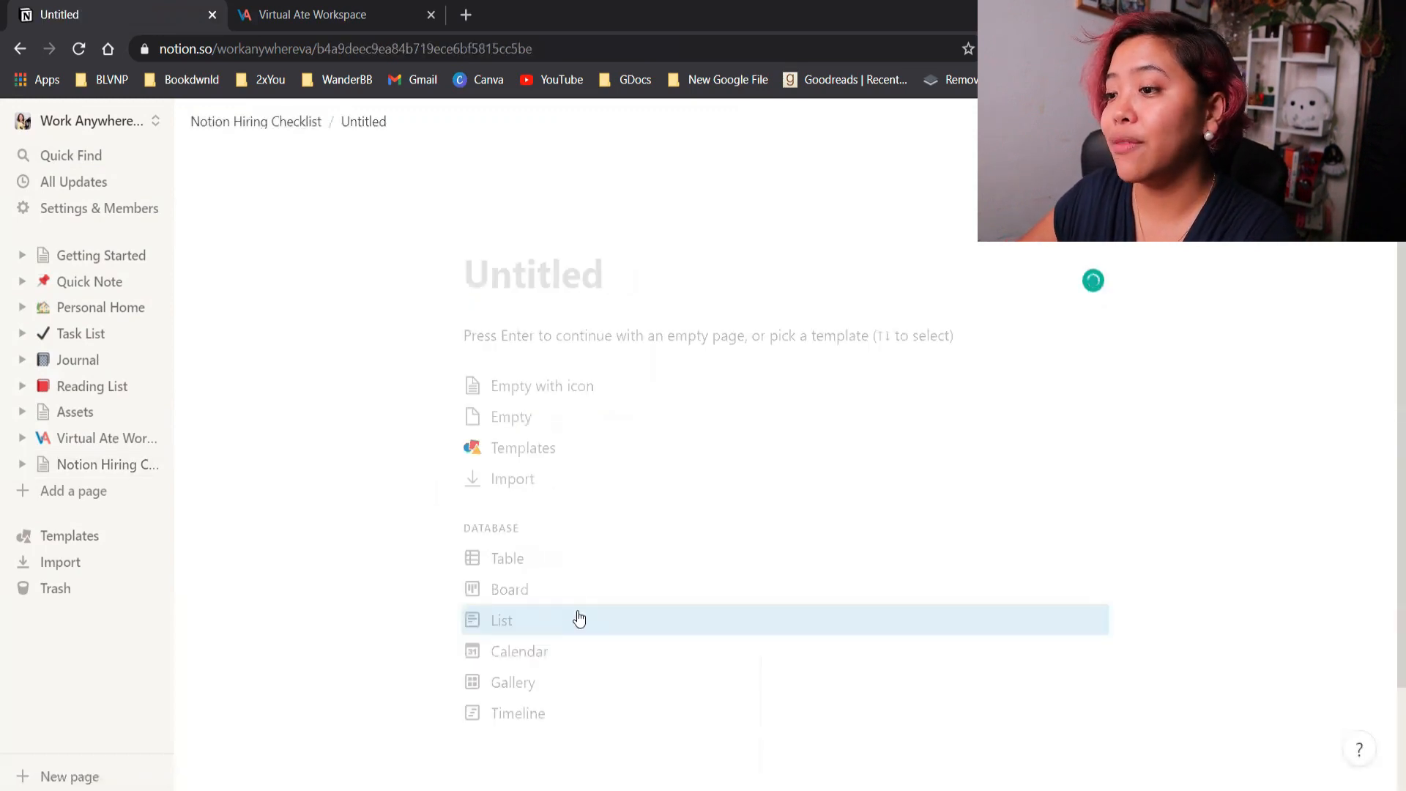
Preview the Resume template from the Personal category and apply it to the new sub-page
click(563, 450)
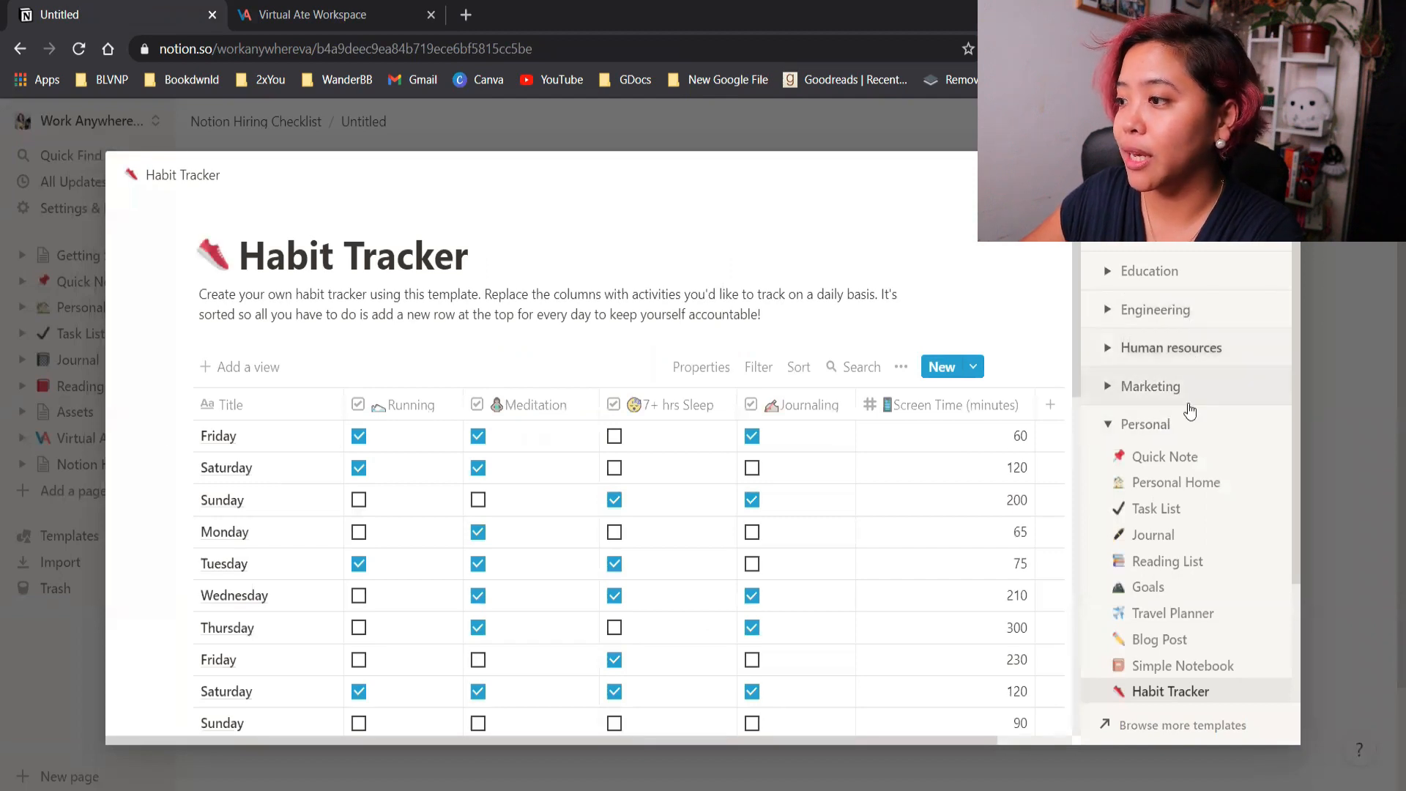
click(1145, 421)
click(1145, 421)
scroll(1189, 644, down, 2)
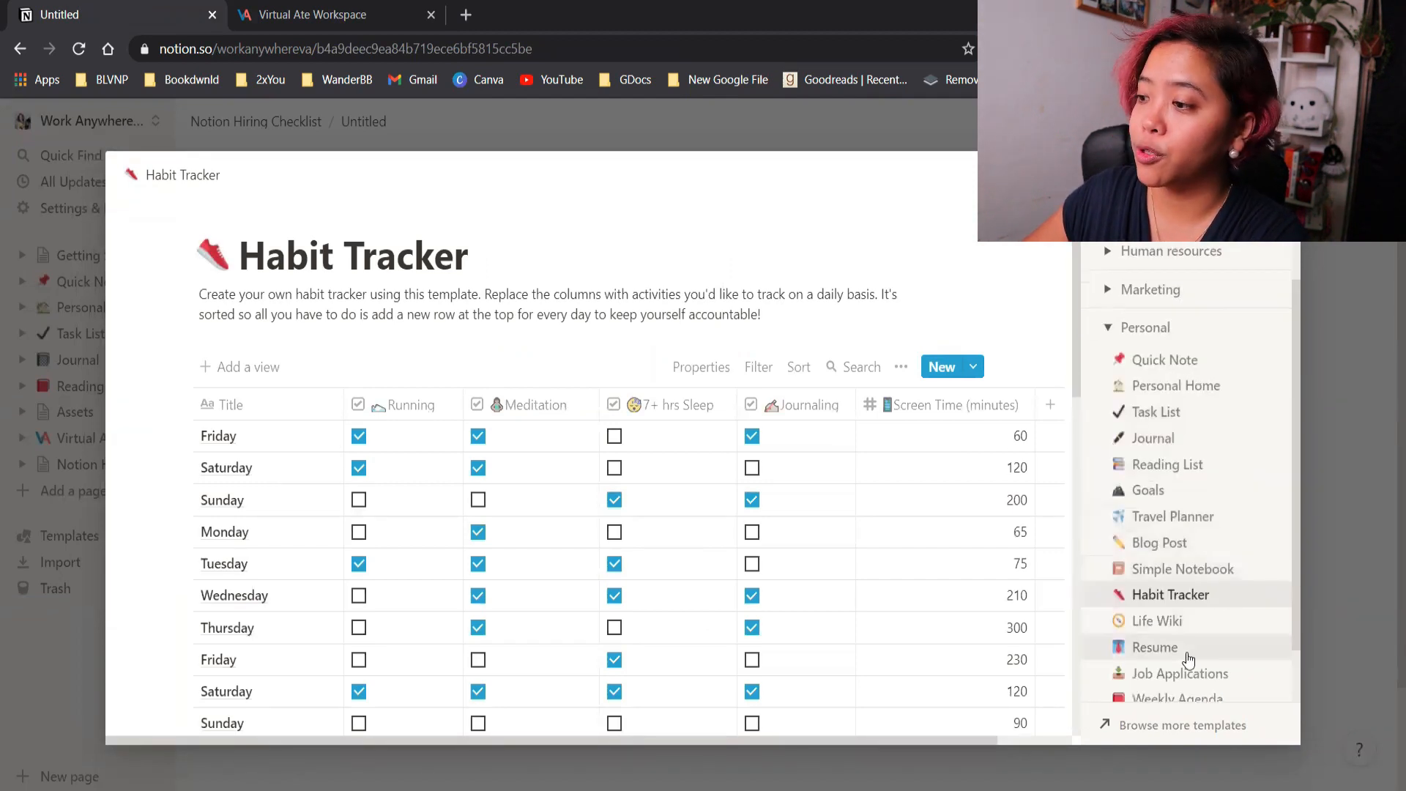
click(1189, 651)
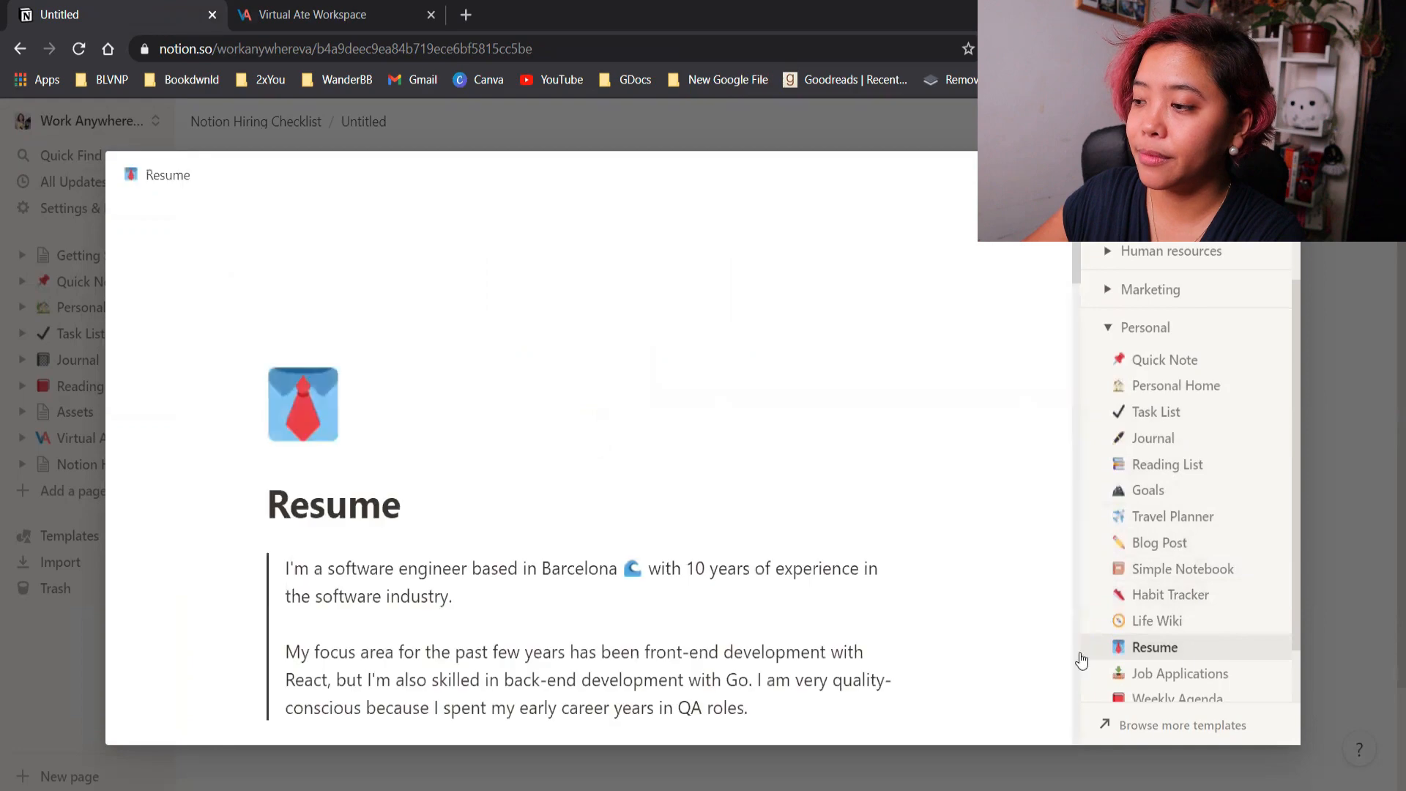
scroll(706, 554, down, 10)
scroll(706, 554, down, 15)
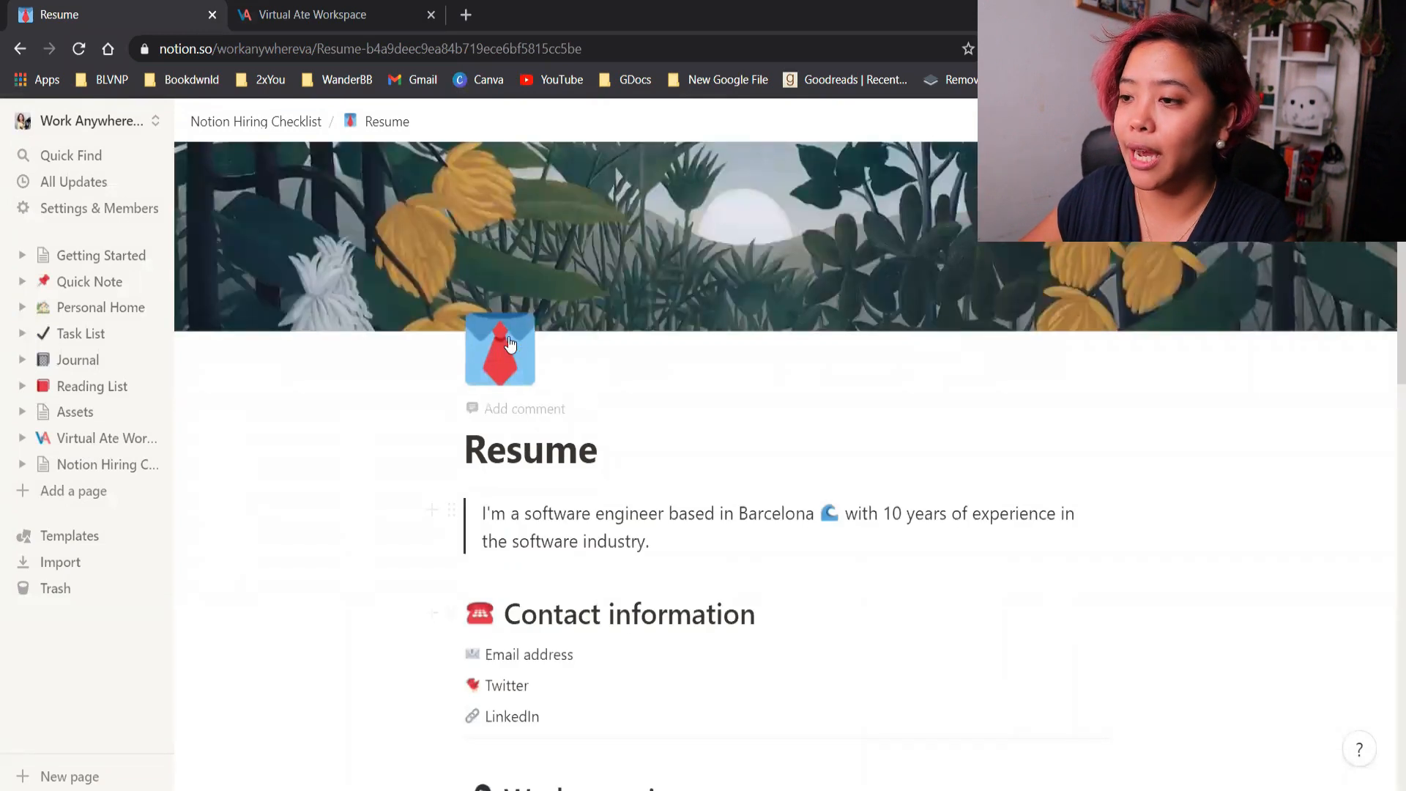
View the emoji choices for the Resume page's icon and close the picker
click(498, 335)
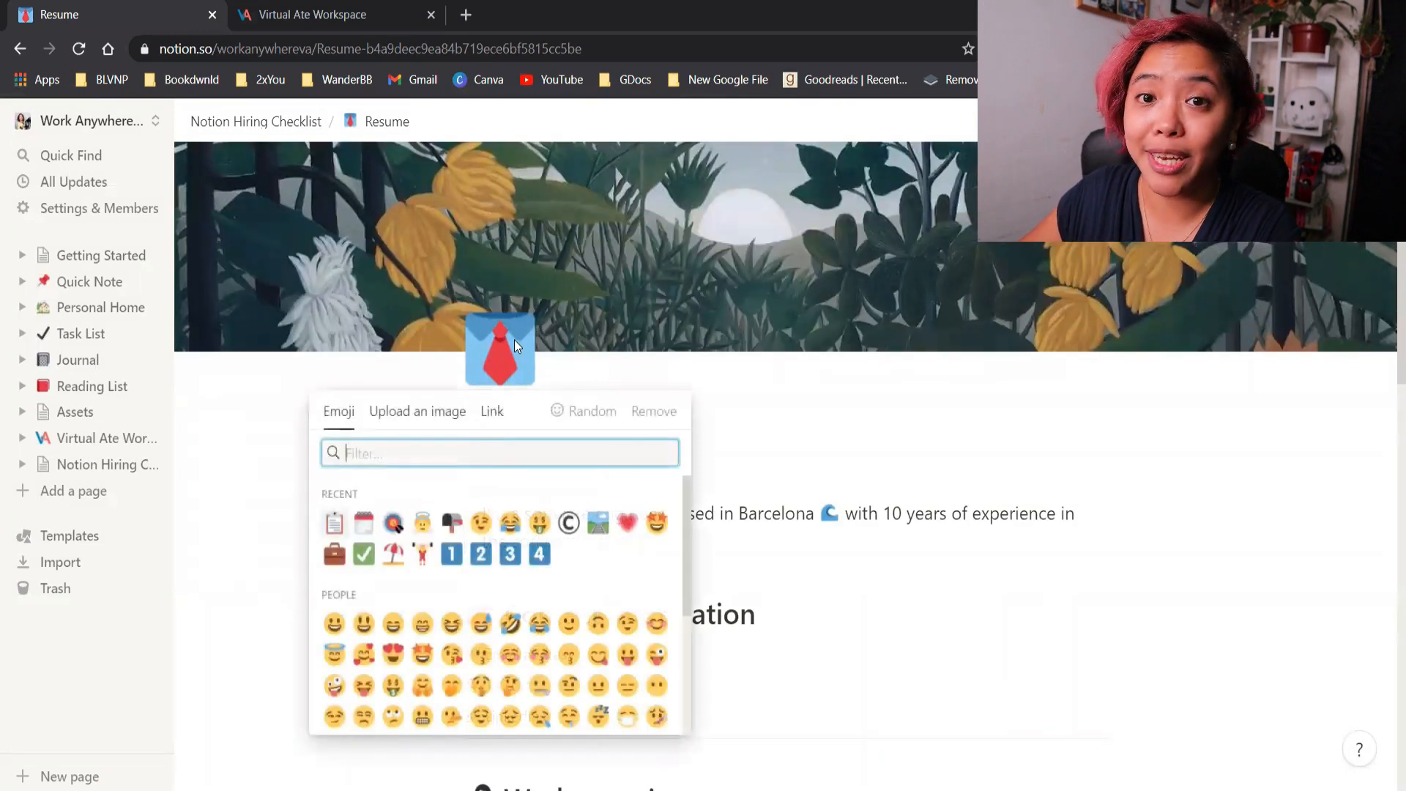
click(514, 339)
click(498, 339)
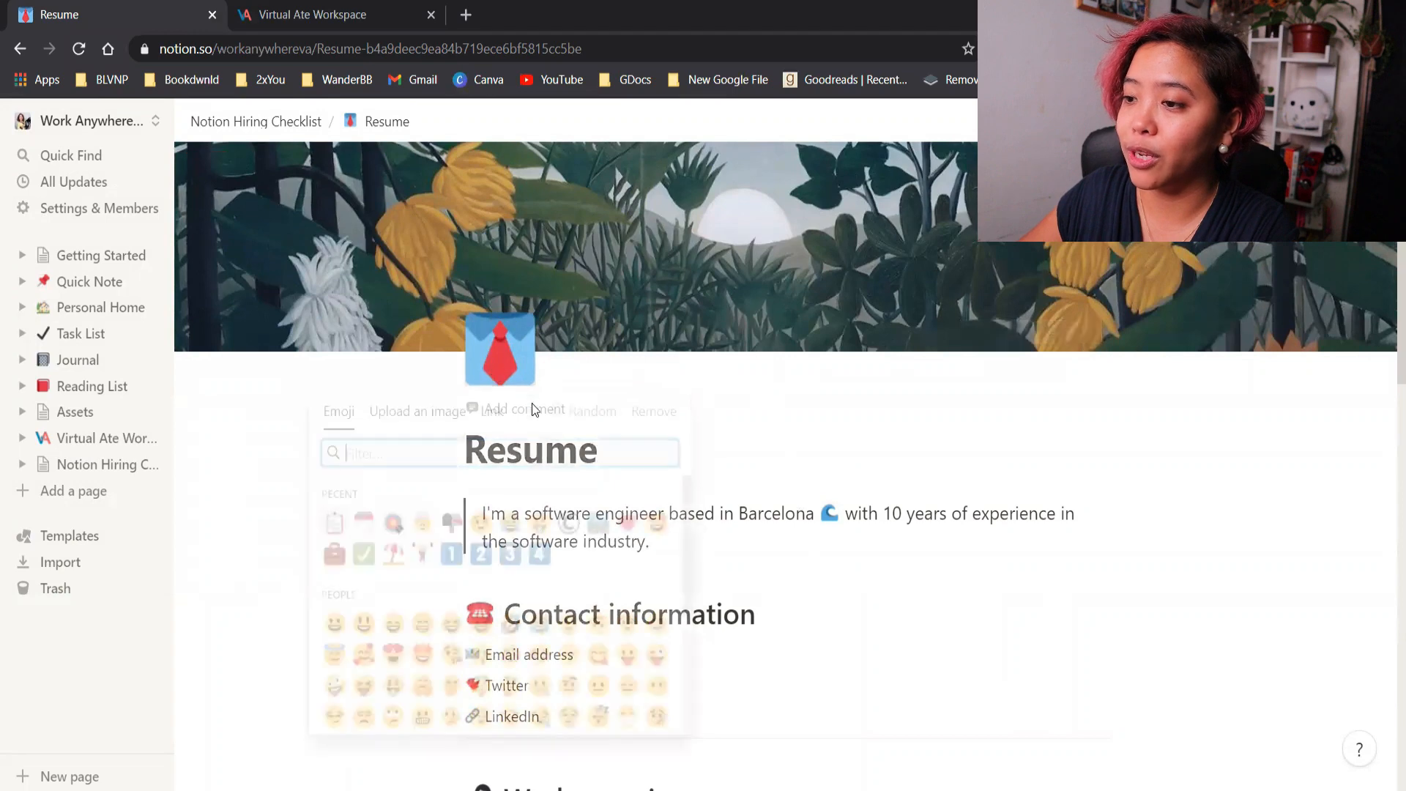
click(984, 538)
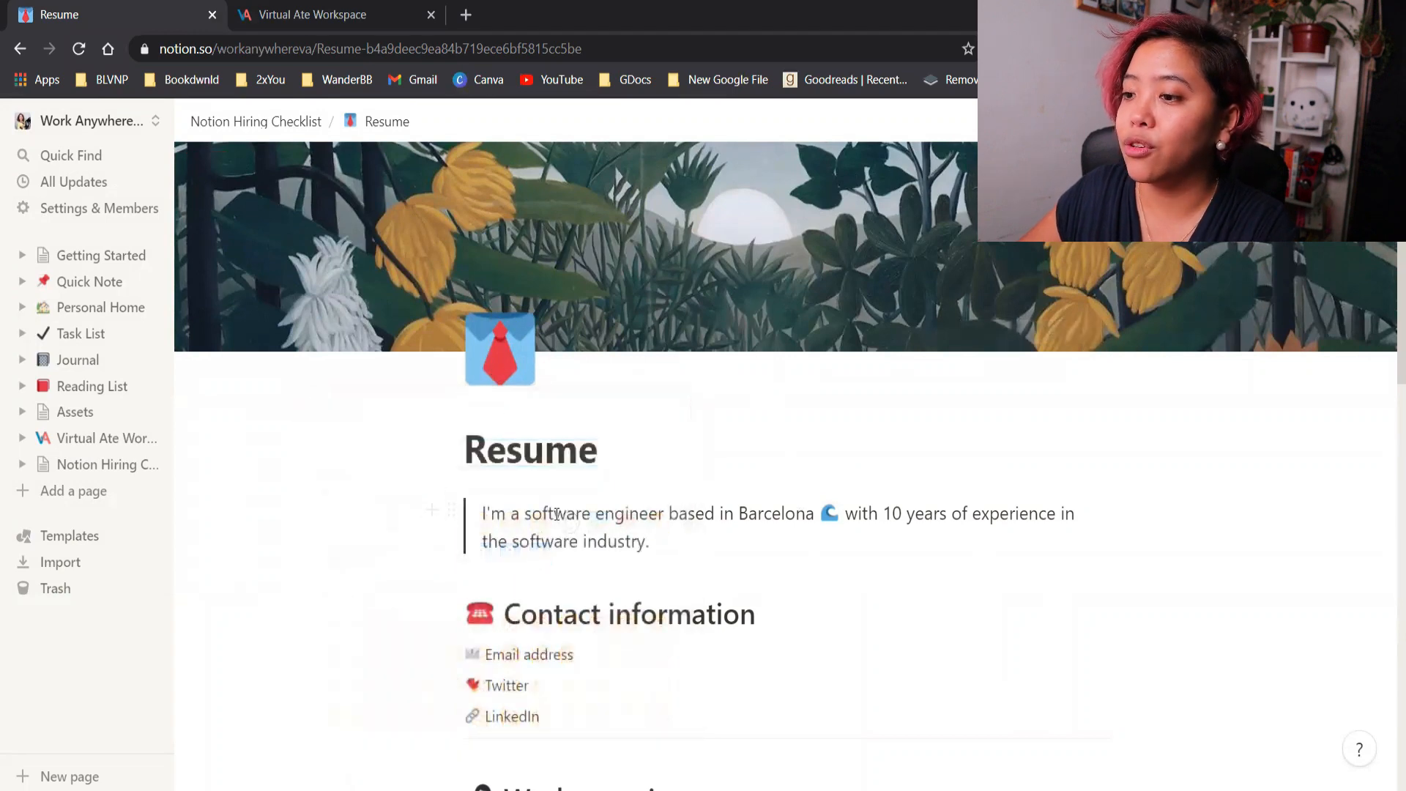
Look through the Resume template's sections from the introduction to Education, and return to the Notion Hiring Checklist page
scroll(731, 549, down, 3)
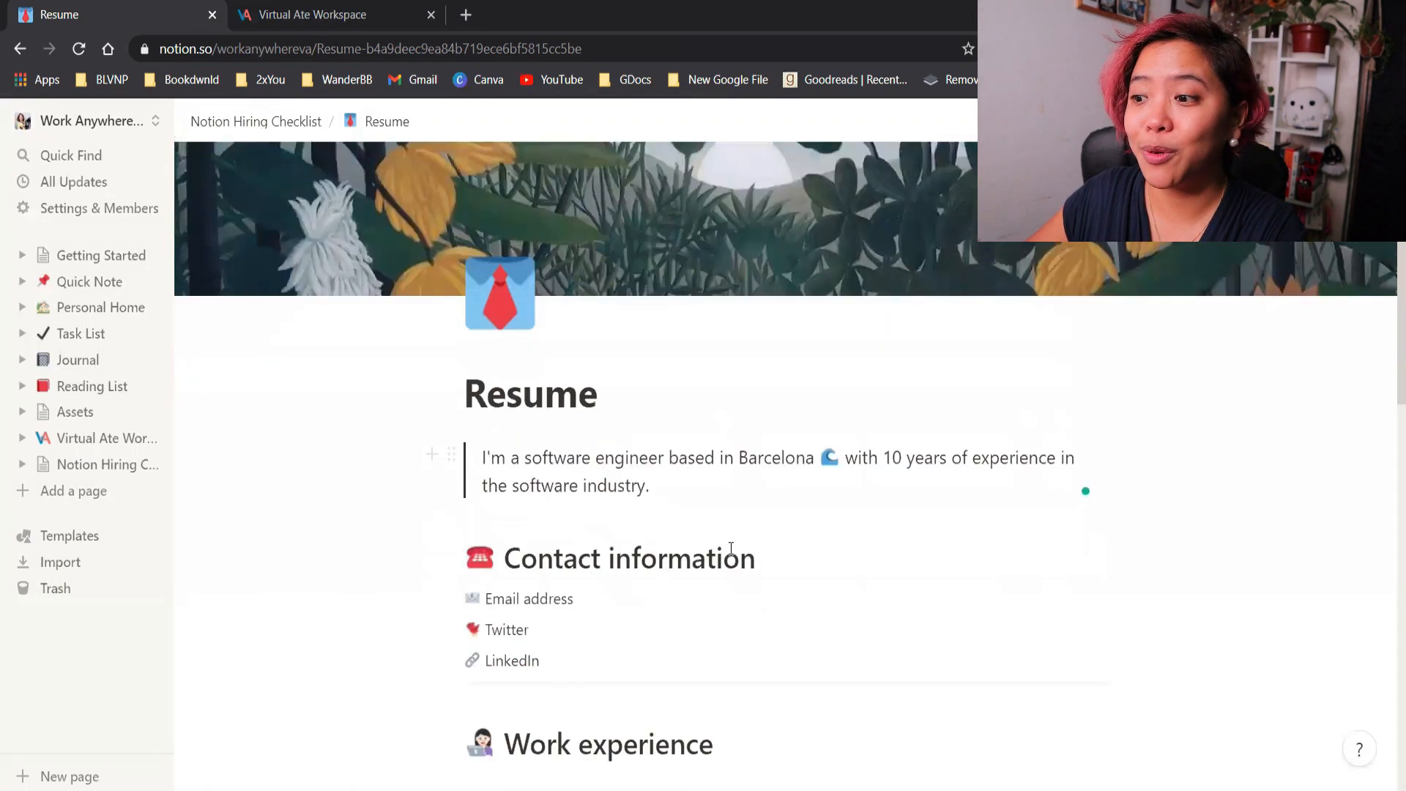
click(553, 461)
scroll(558, 578, down, 12)
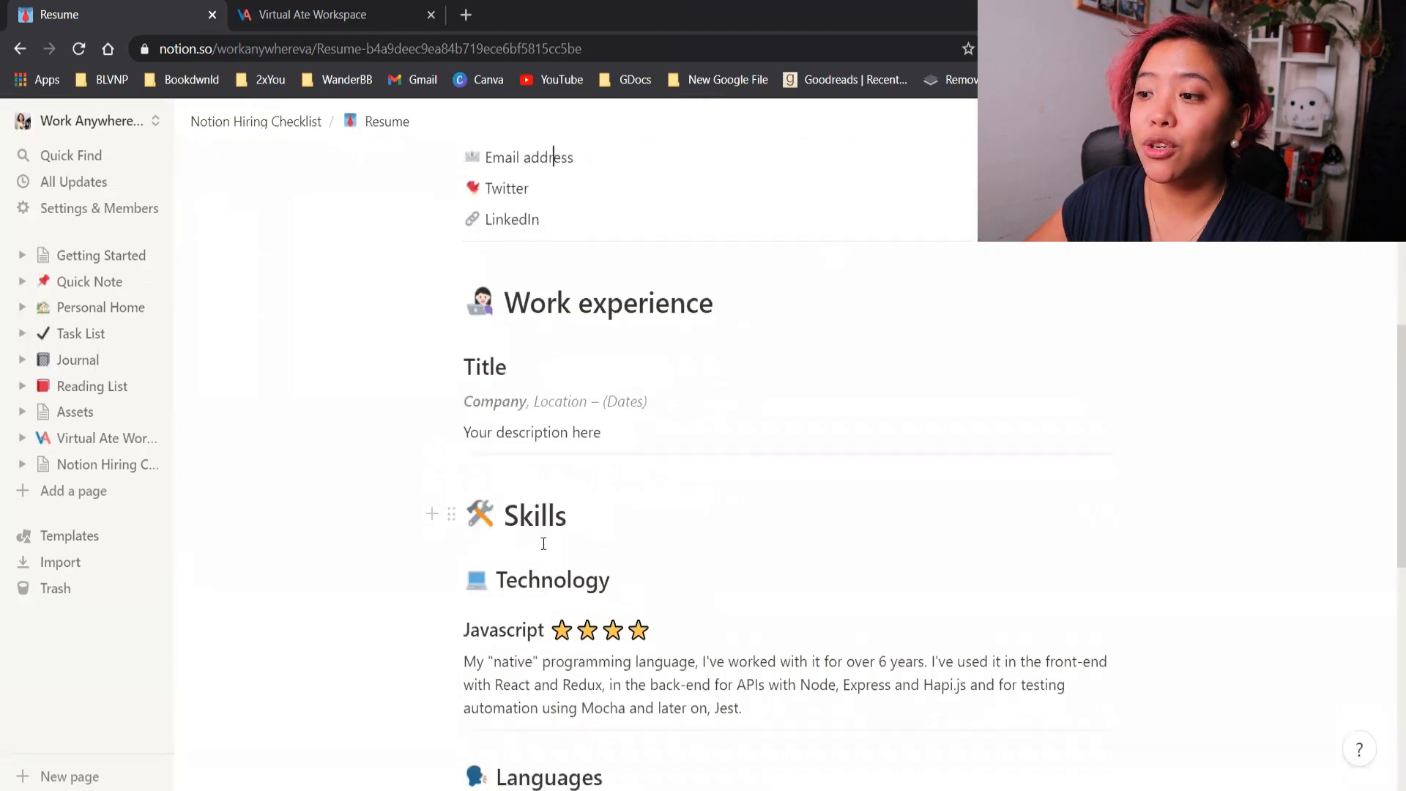
scroll(542, 558, up, 5)
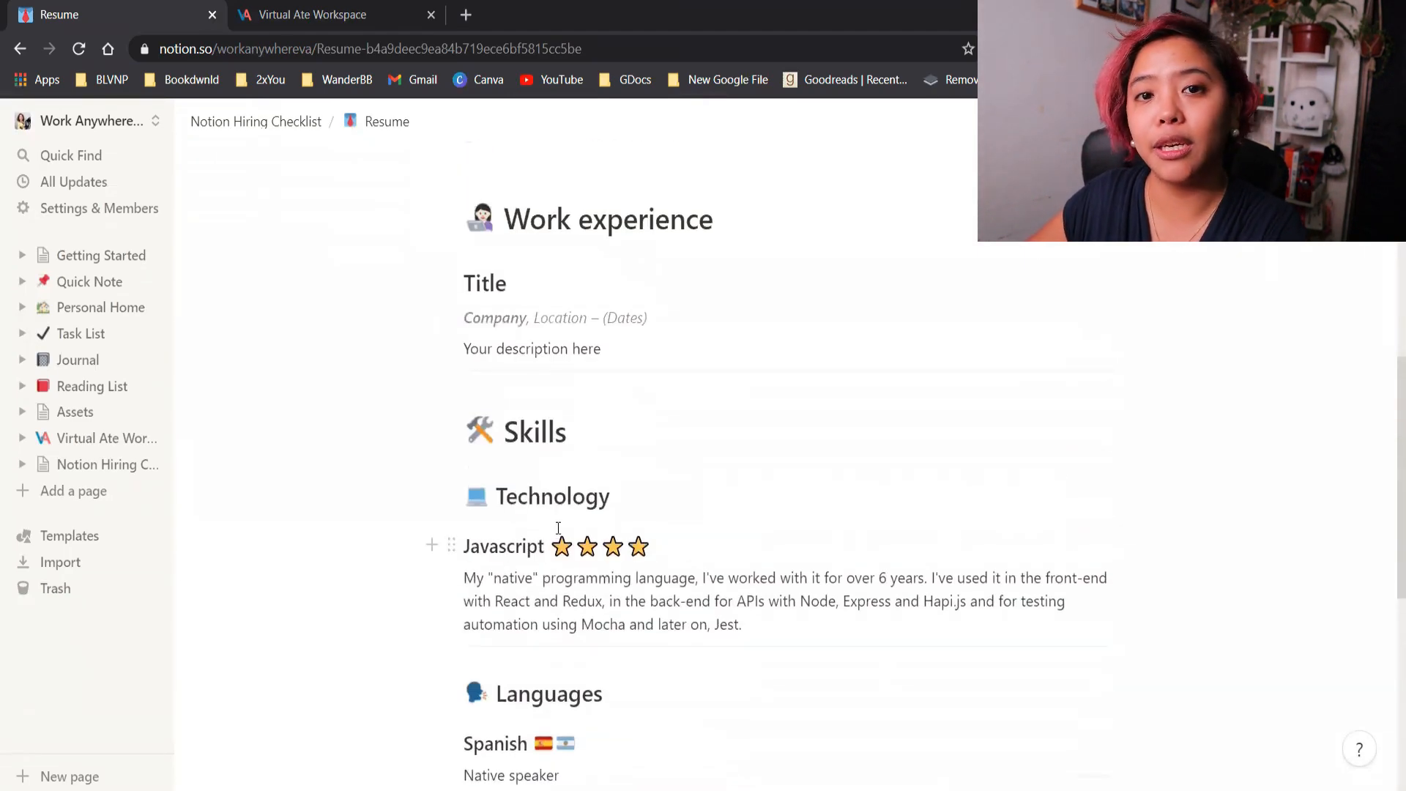
scroll(560, 528, up, 8)
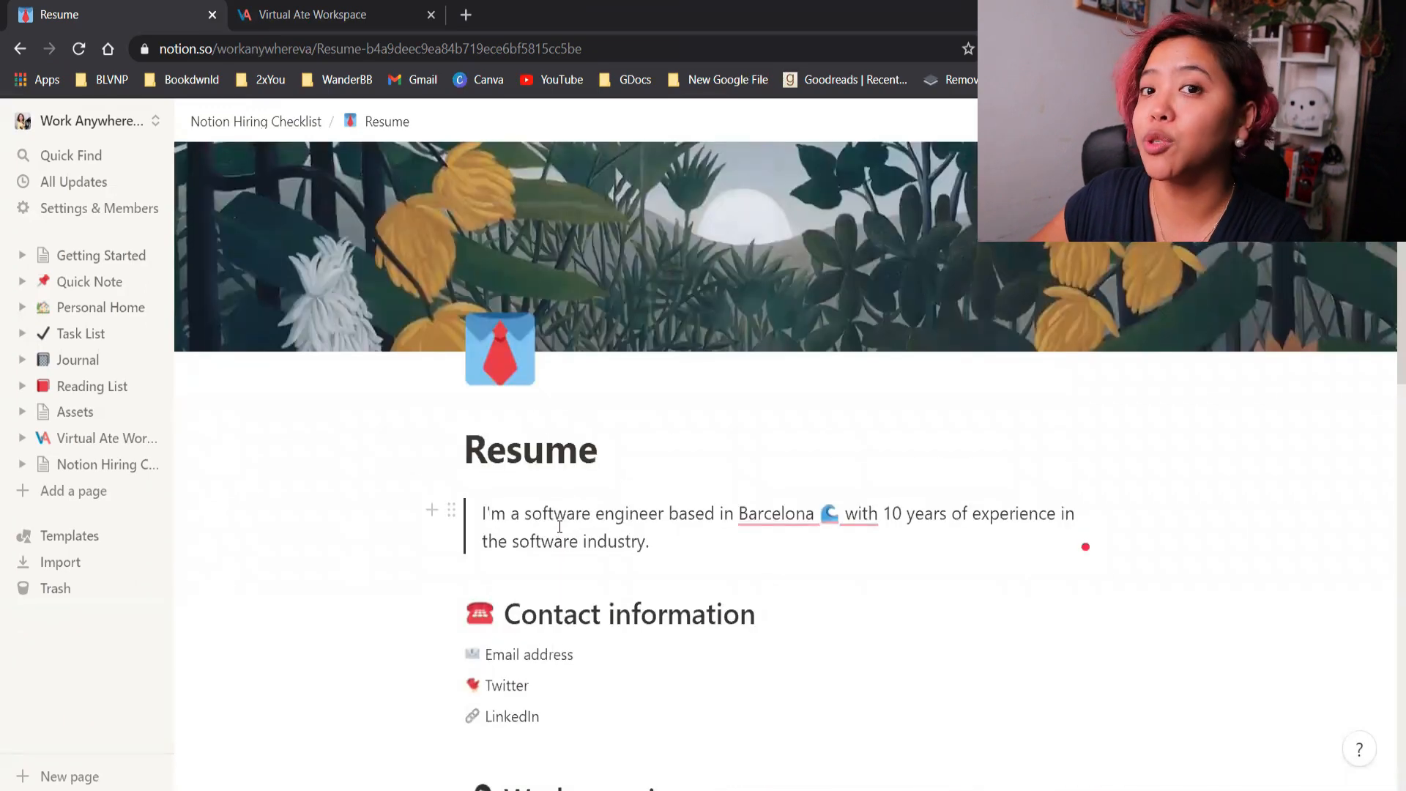
scroll(568, 542, down, 10)
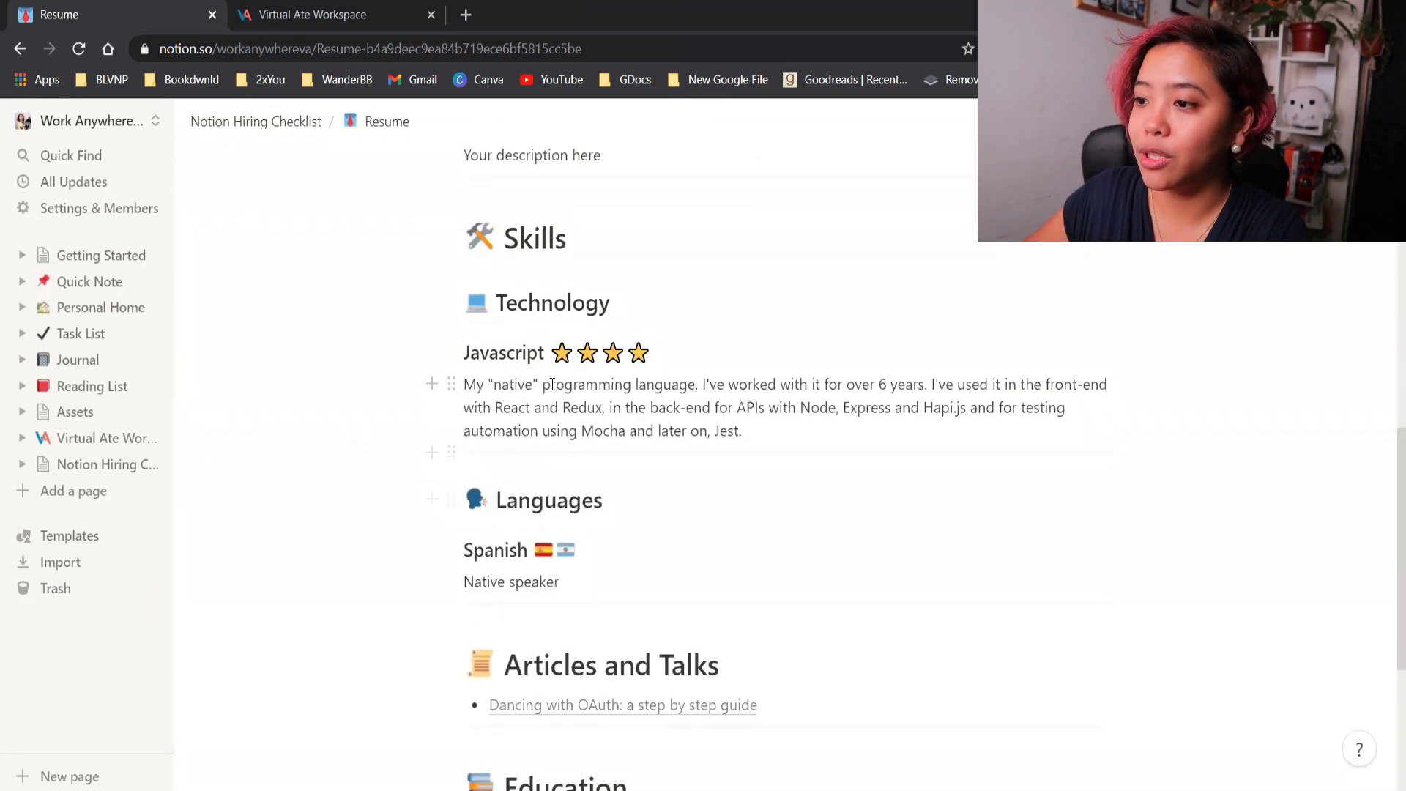
scroll(494, 282, down, 4)
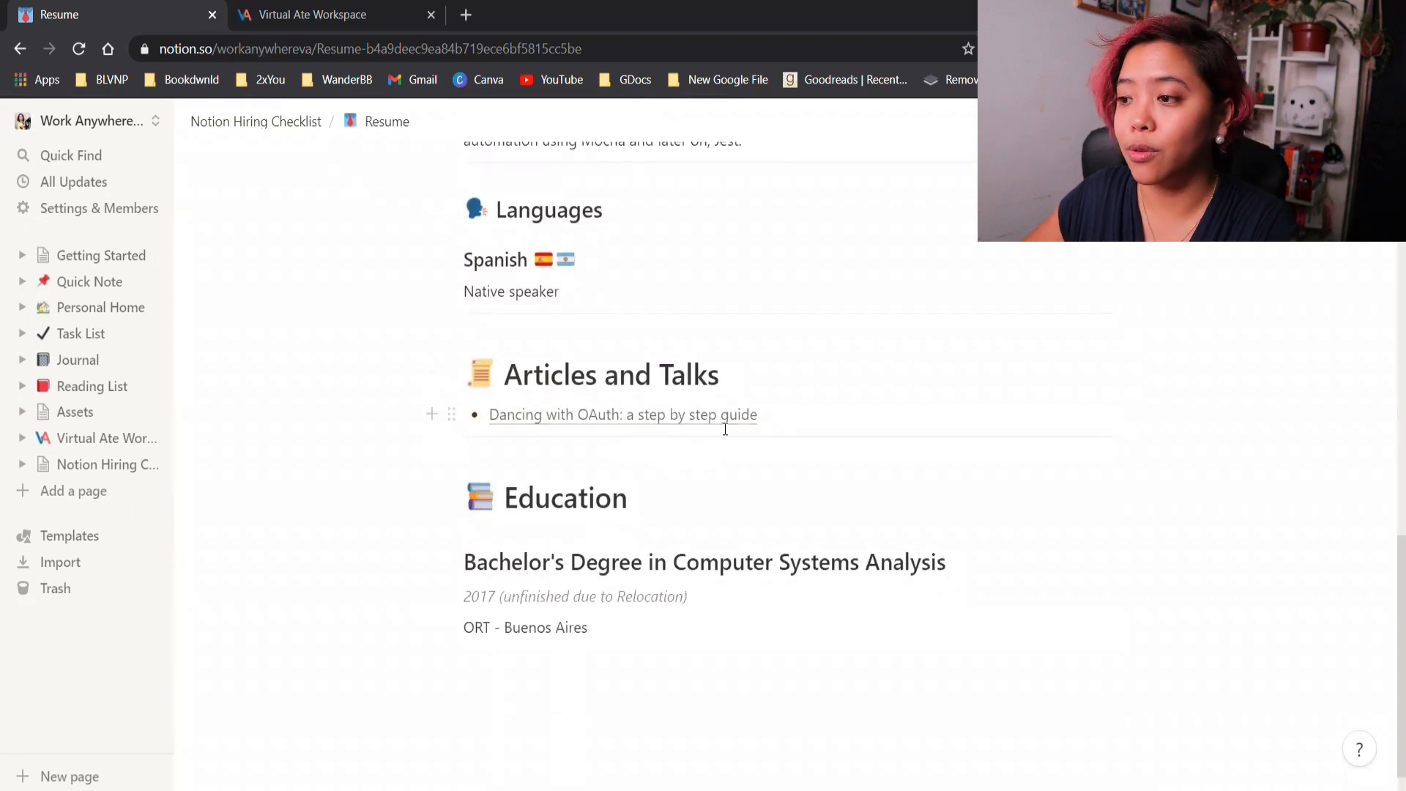
scroll(608, 634, down, 1)
scroll(586, 633, up, 11)
scroll(602, 610, down, 5)
scroll(602, 611, down, 6)
drag(769, 360, 442, 329)
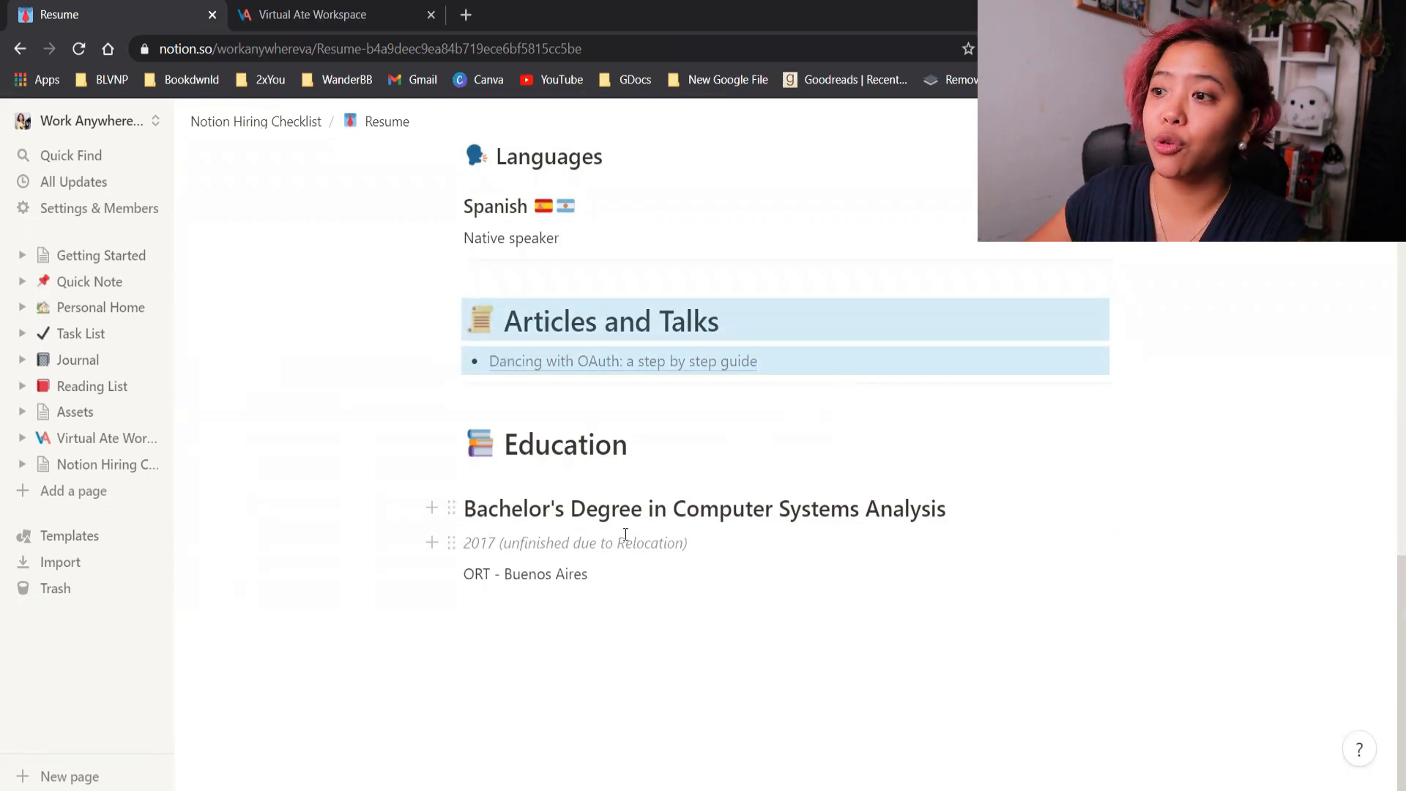
scroll(625, 534, up, 15)
click(249, 121)
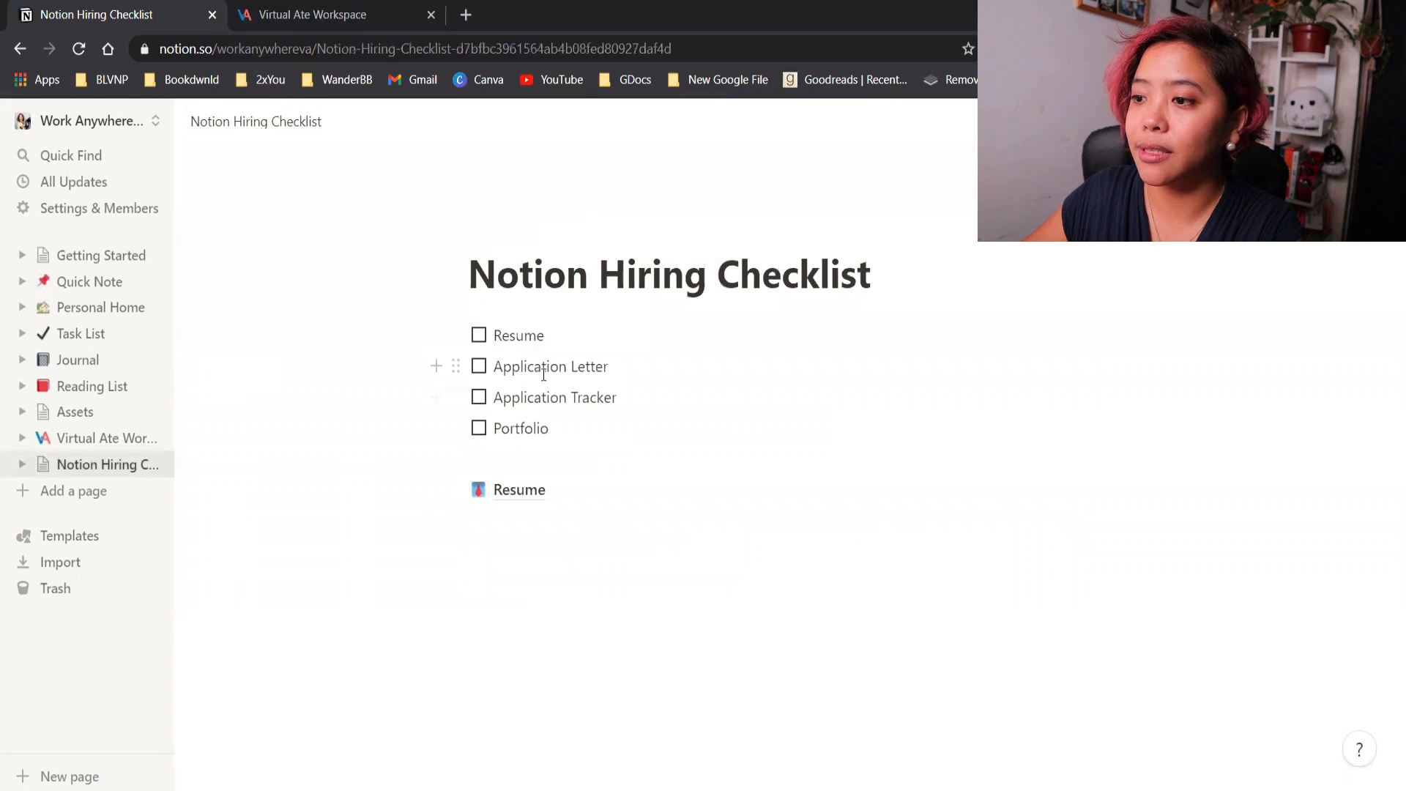
click(679, 522)
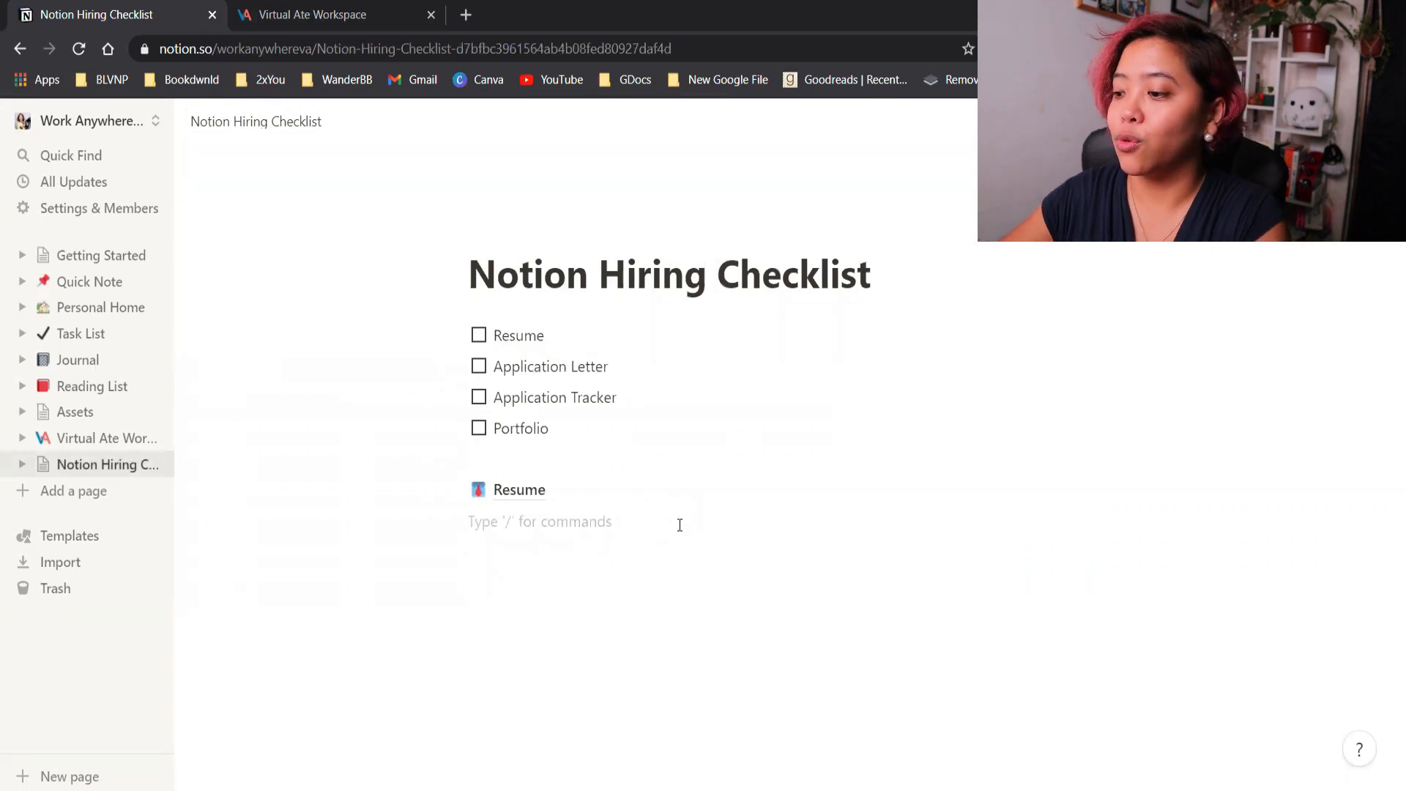
text(/pa)
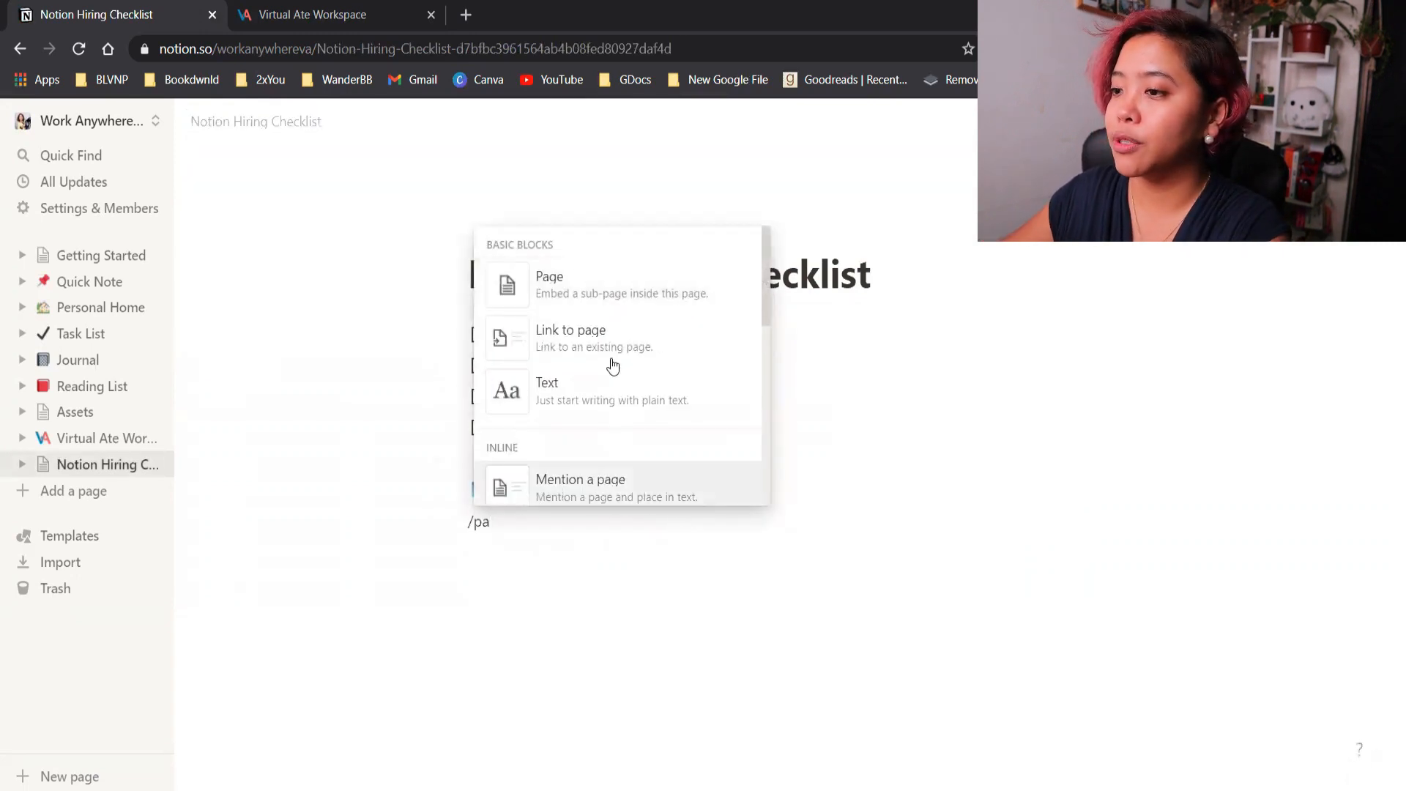
click(584, 294)
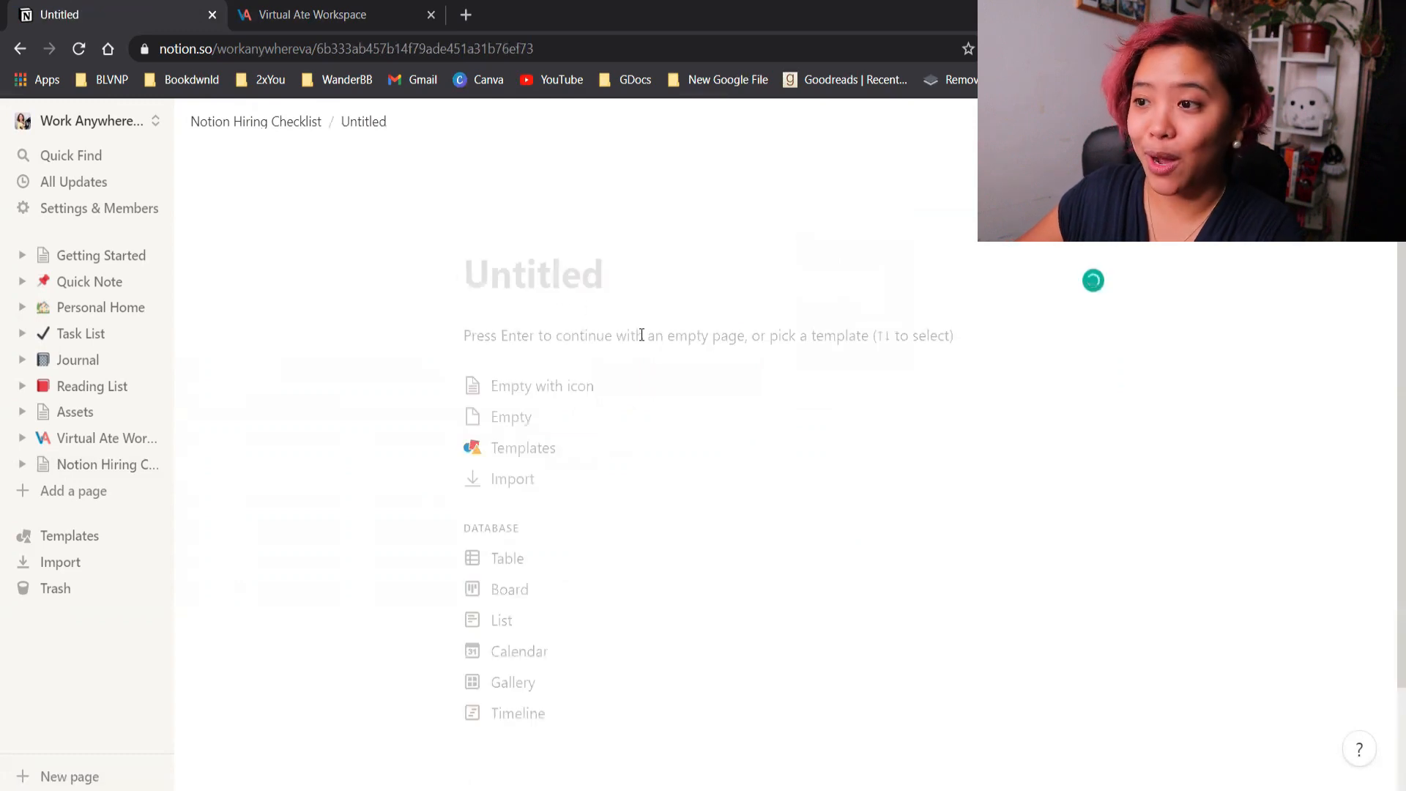
click(563, 436)
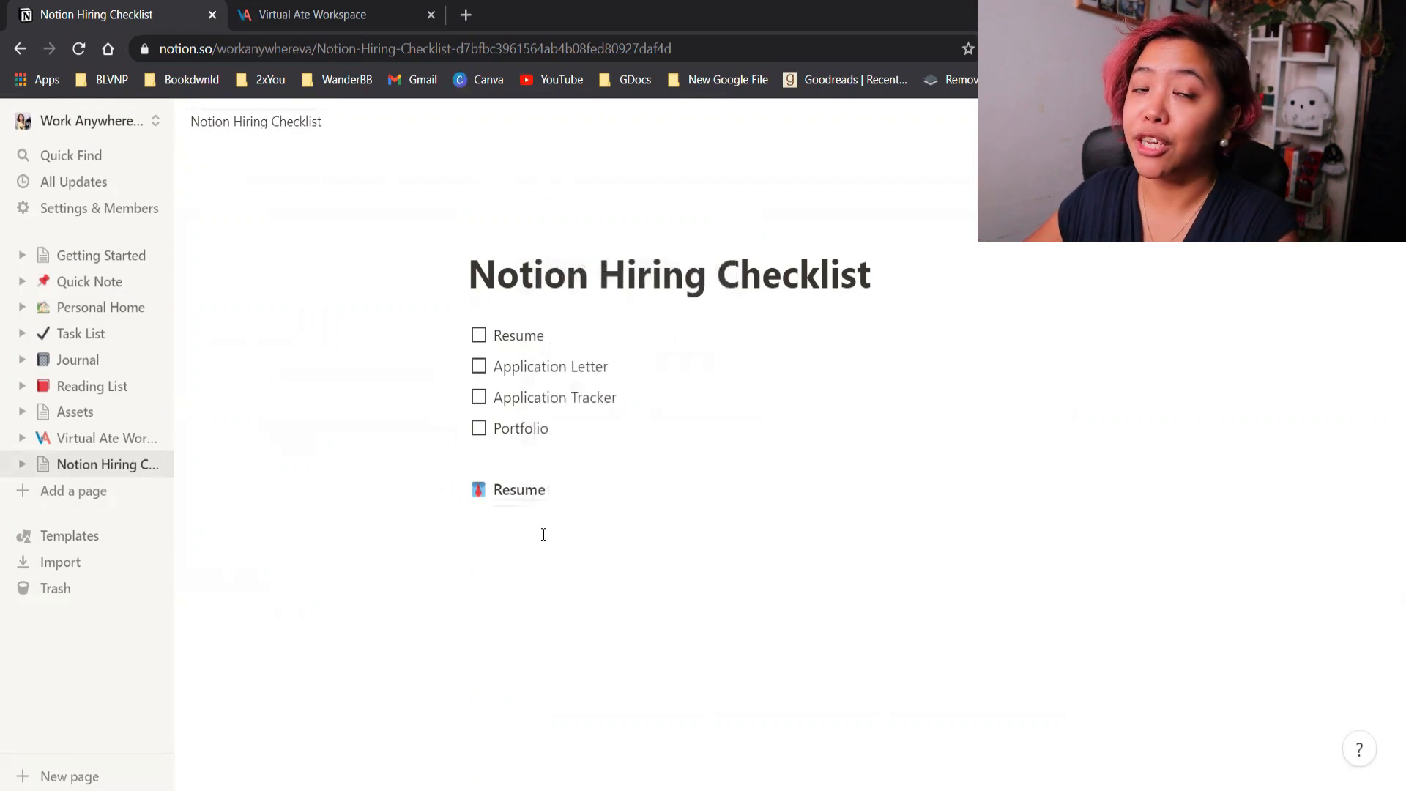
Insert a sub-page below the Resume page, title it "Application Letter Template" and continue with an empty page
click(543, 531)
text(/)
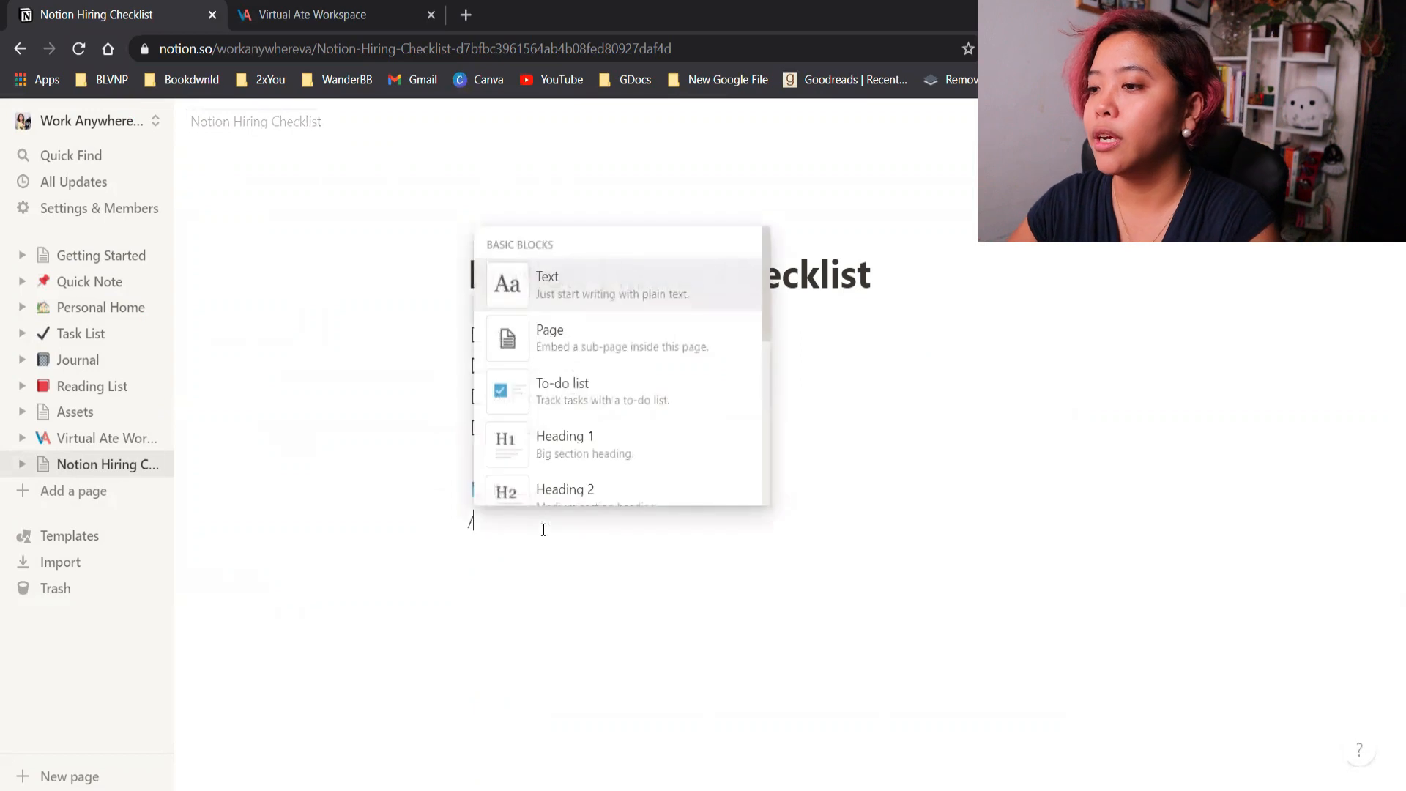
text(page)
key(Return)
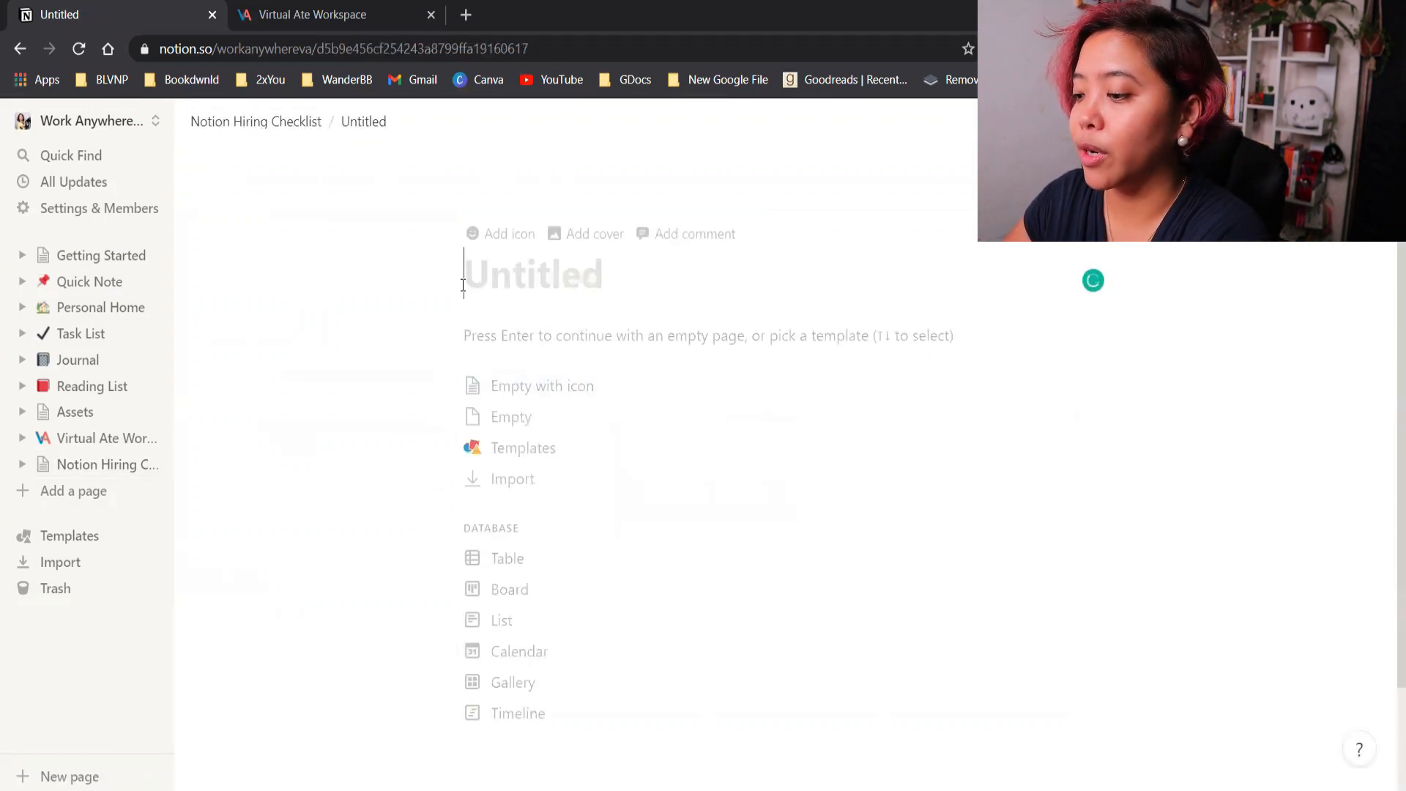
text(Applicatioon Letter Temp)
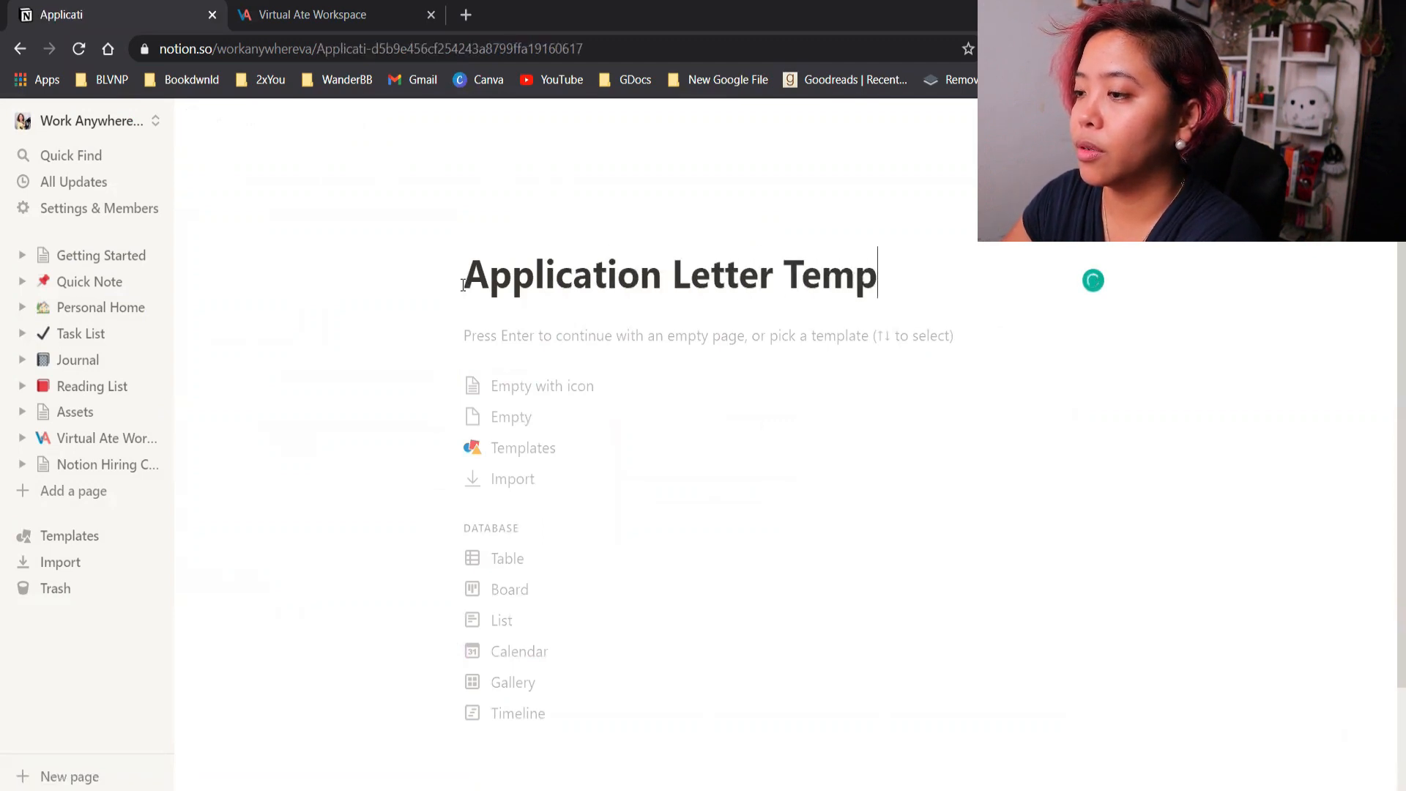
text(late)
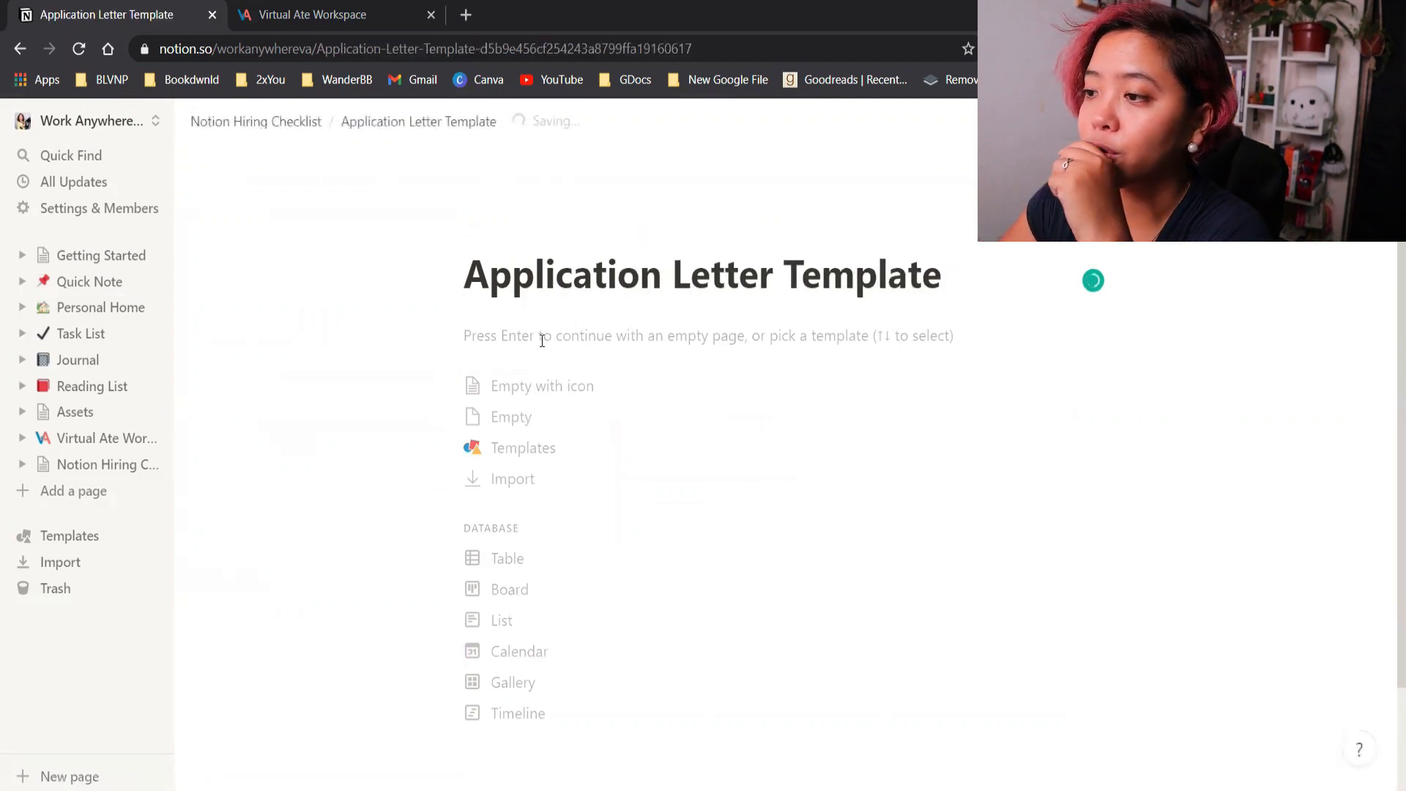
key(Return)
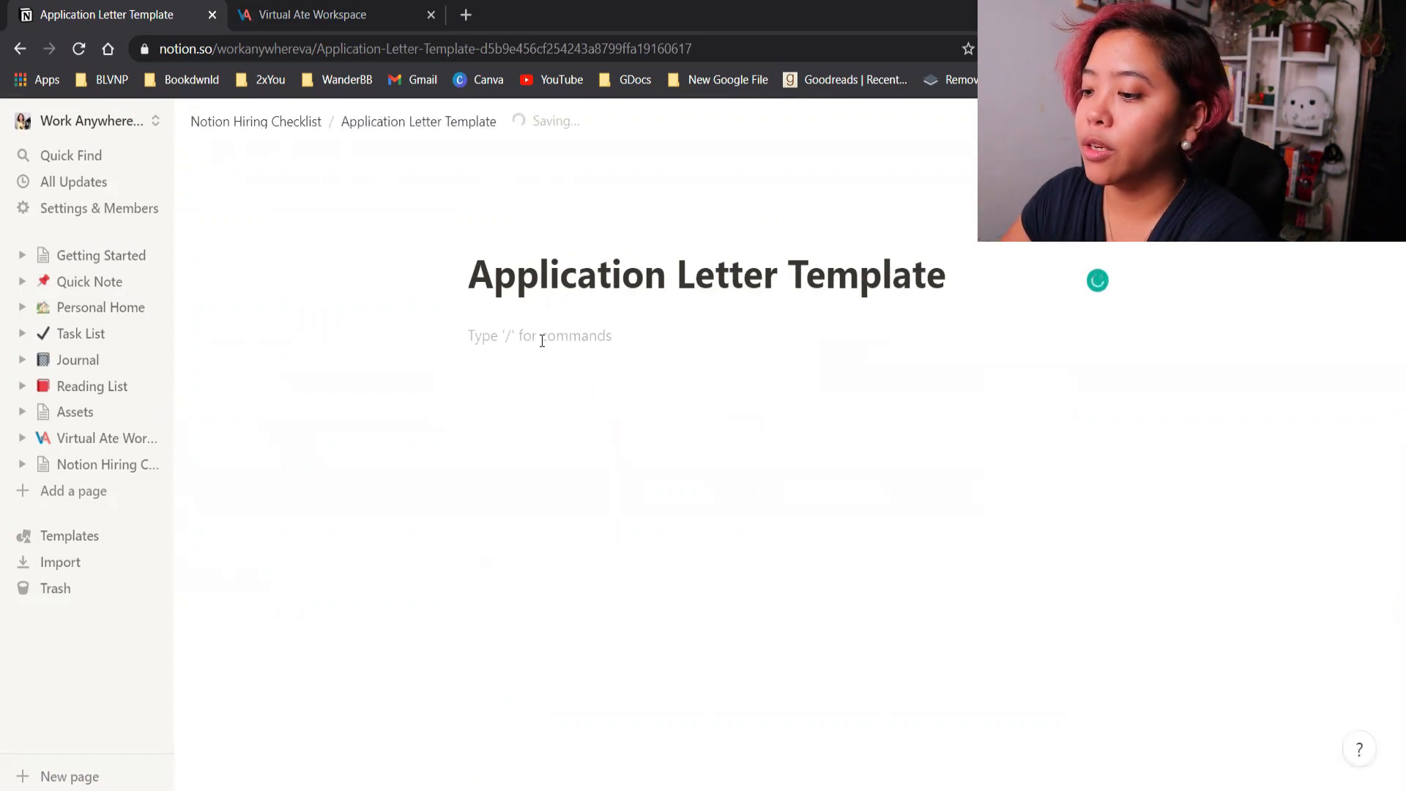
Write the letter body with the greeting "Good day, X" followed by short paragraphs of placeholder text separated by blank lines
text(Good day,)
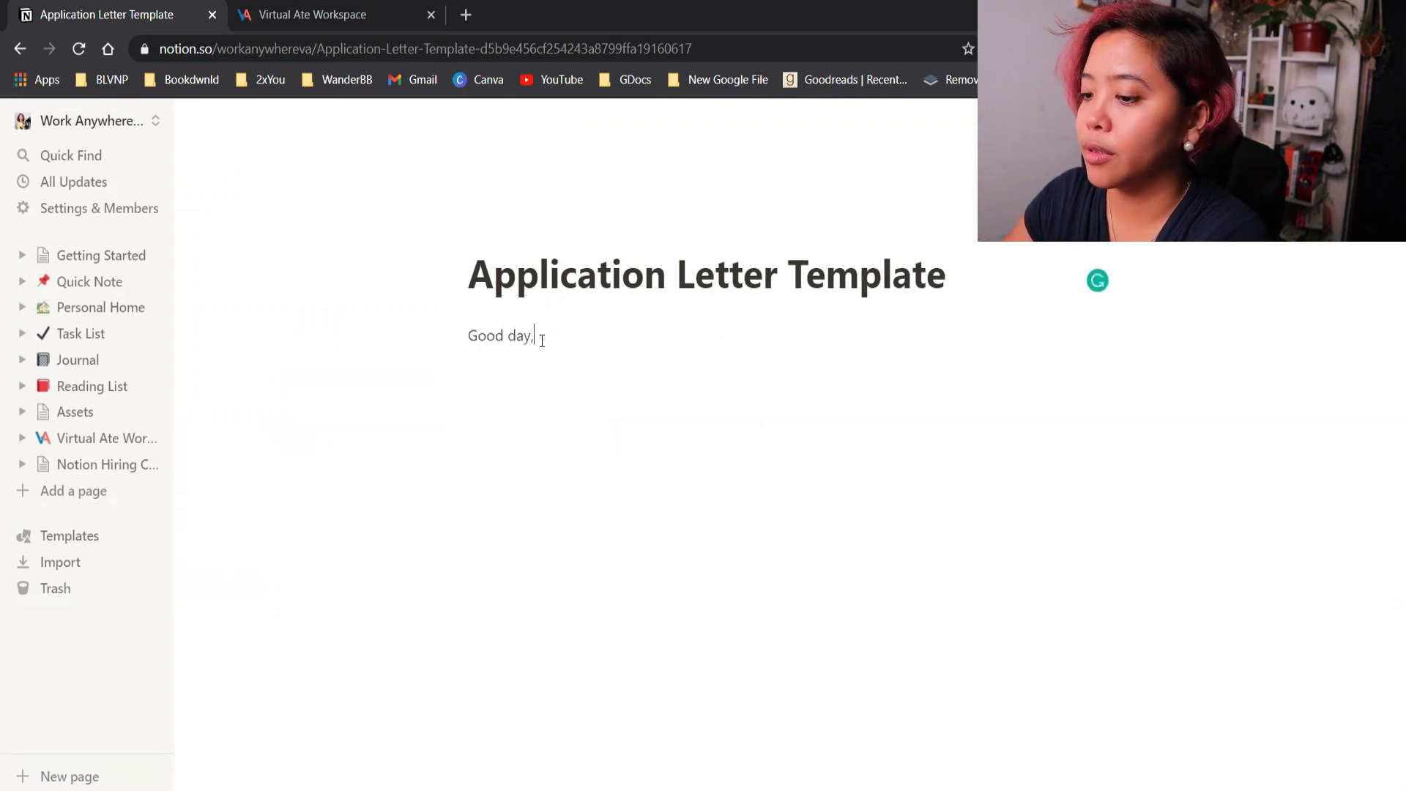
key(Return)
key(Return)
text(kjfa;oiwhv)
key(Return)
text(kvnenfe)
key(Return)
text(kfoiwejfoe)
key(Return)
key(Return)
text(ejojfoefe)
key(Return)
text(lkndasvlvpo)
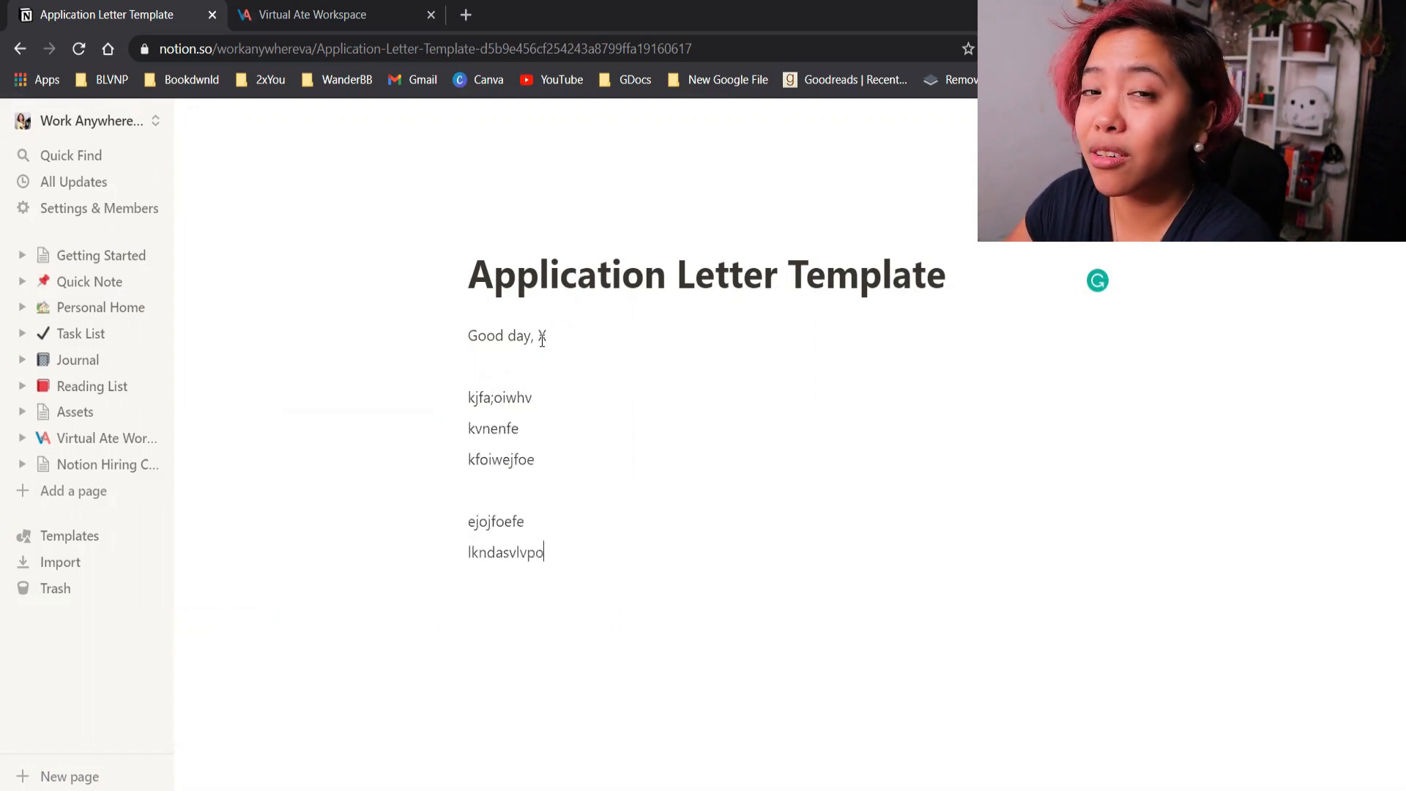
key(Return)
key(Return)
text(slkdnwe)
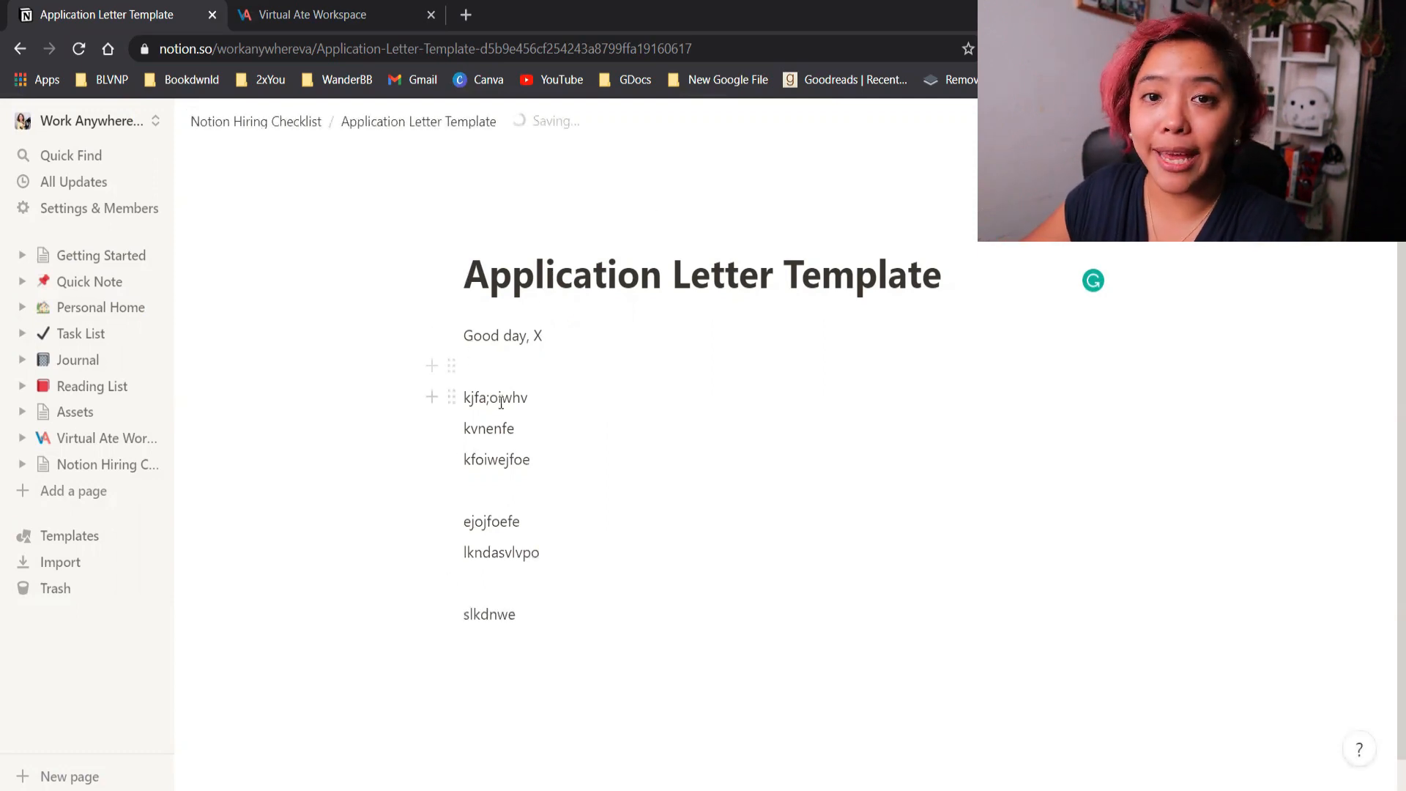
Return to the Notion Hiring Checklist page and insert an inline table titled "Application Tracker" below the sub-page links
click(249, 122)
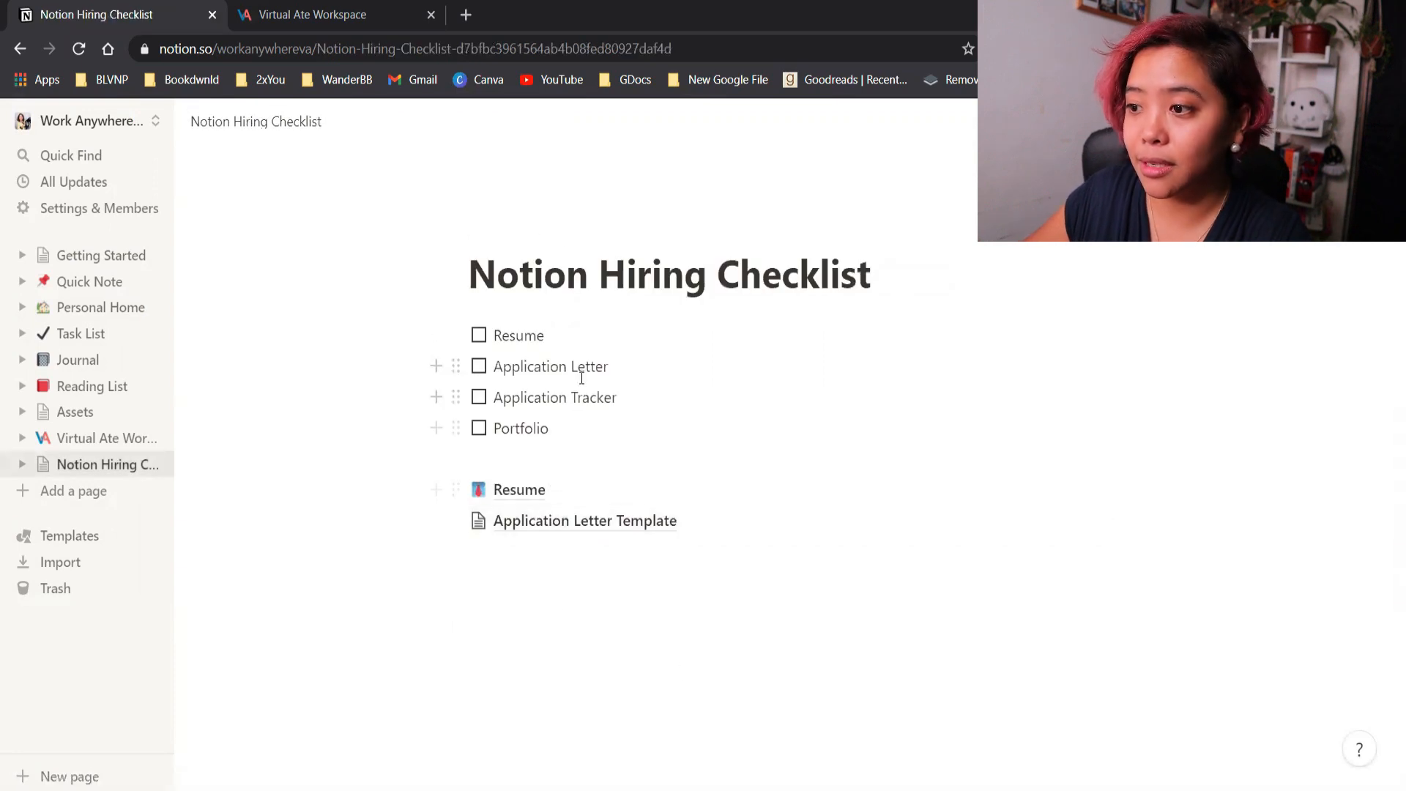
click(580, 567)
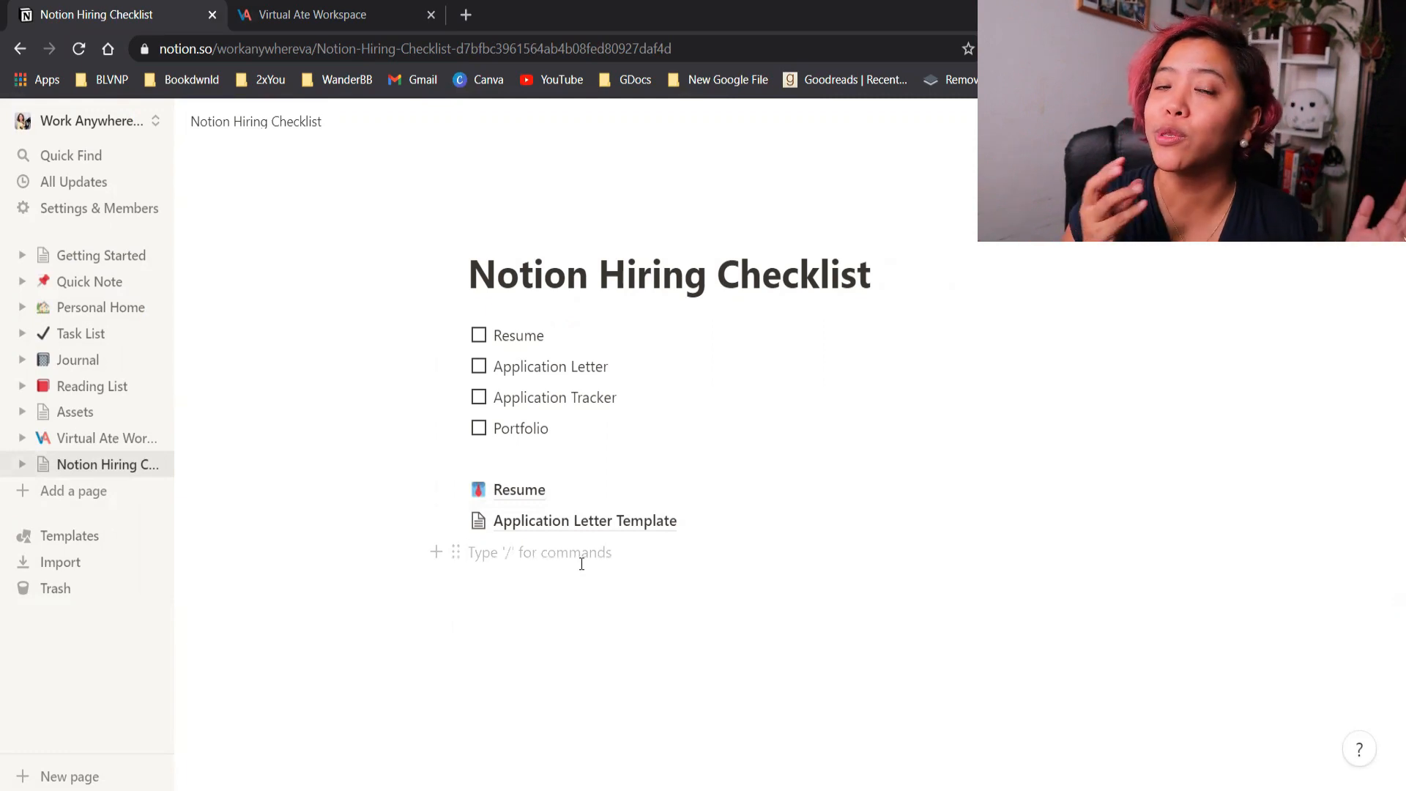
text(/)
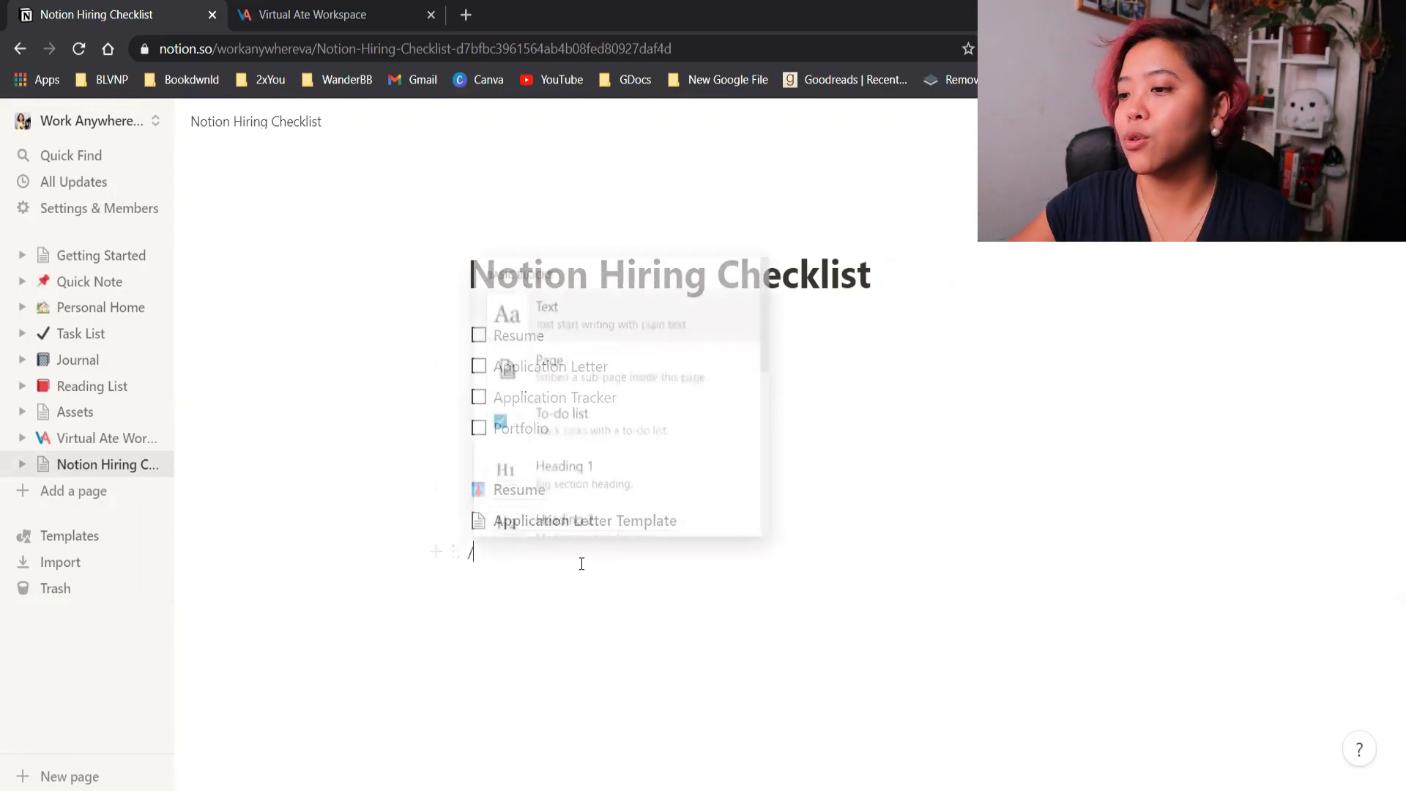
text(tabl)
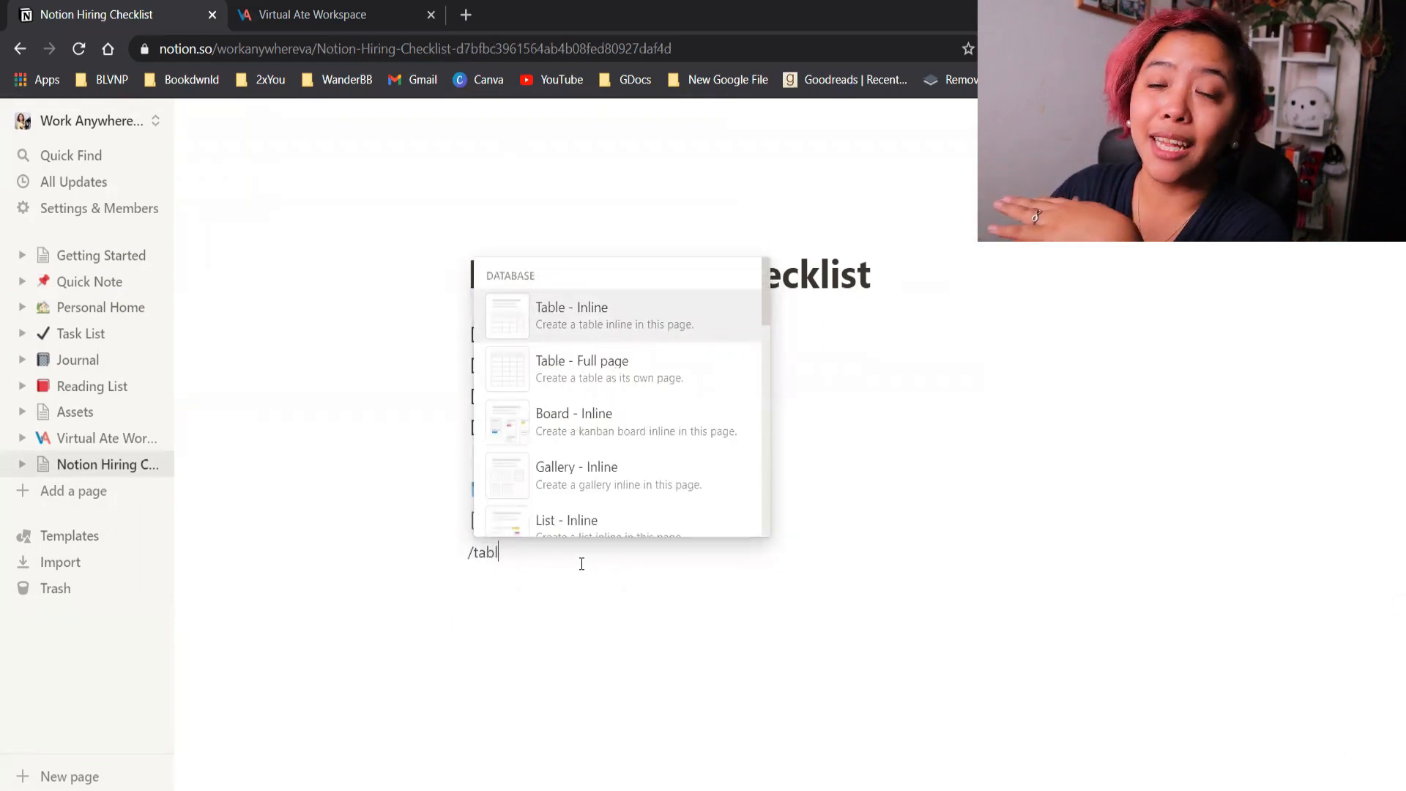
key(Return)
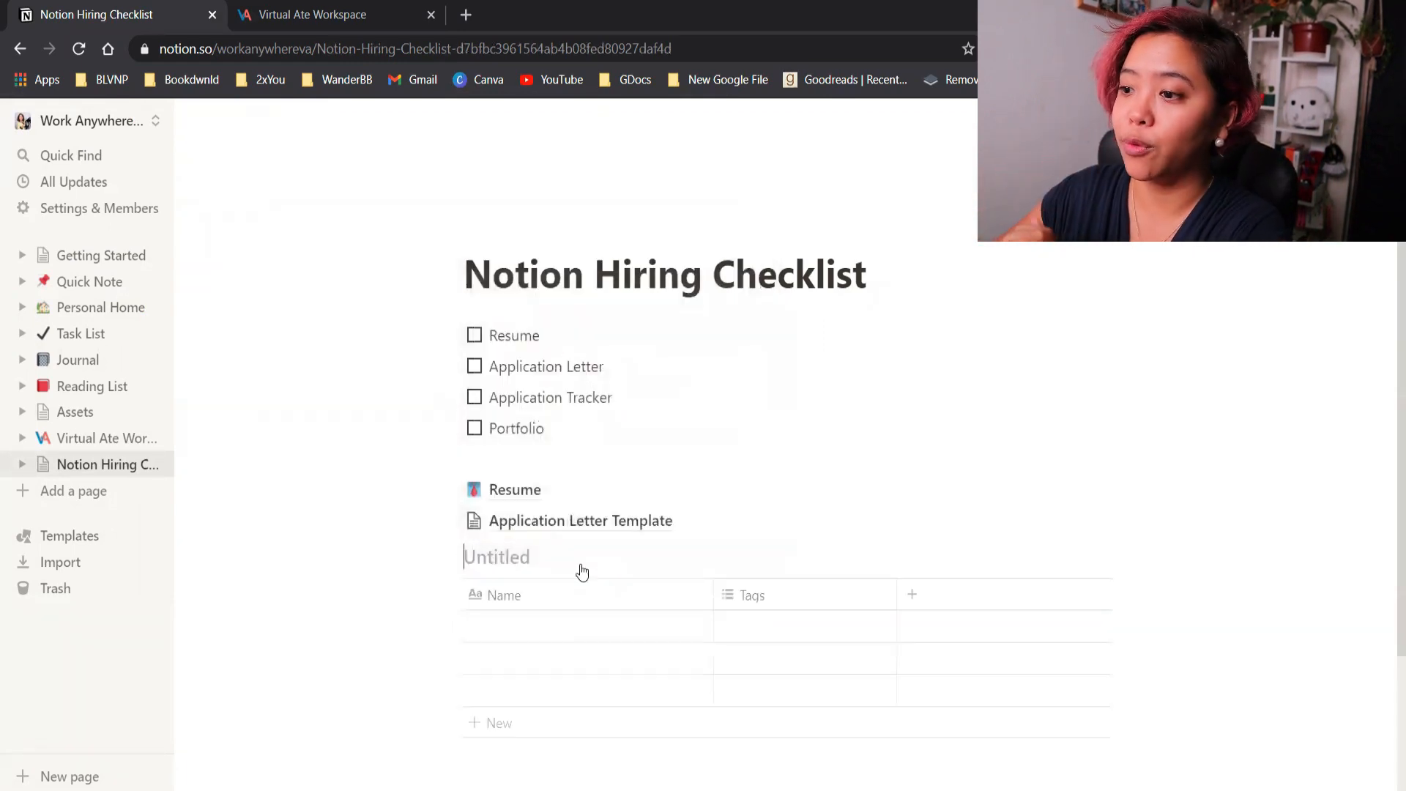
text(App)
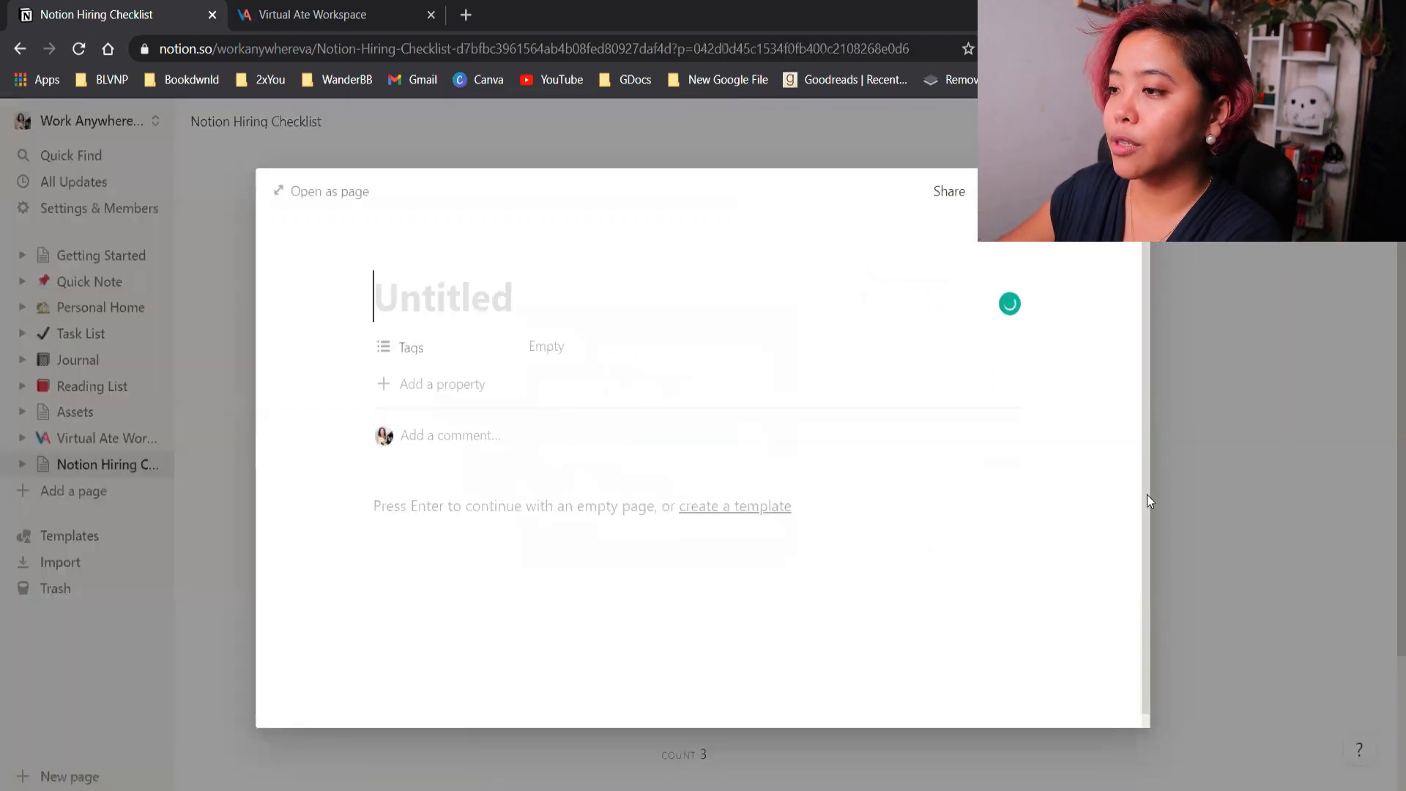
key(Escape)
Narrow the Application Tracker's Name column and add a text column named "Email" directly after it
drag(714, 594, 650, 597)
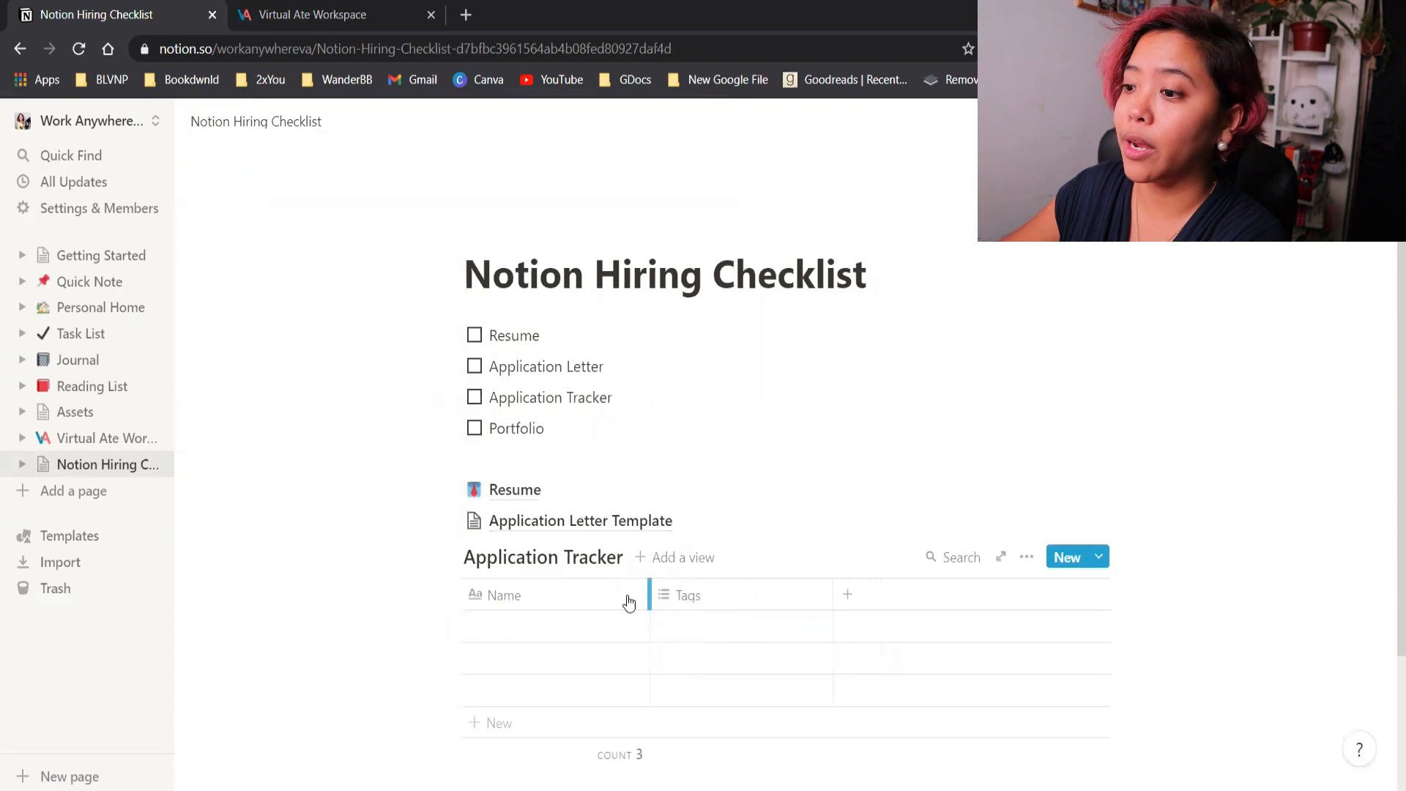
click(628, 598)
click(688, 612)
click(891, 600)
text(Email)
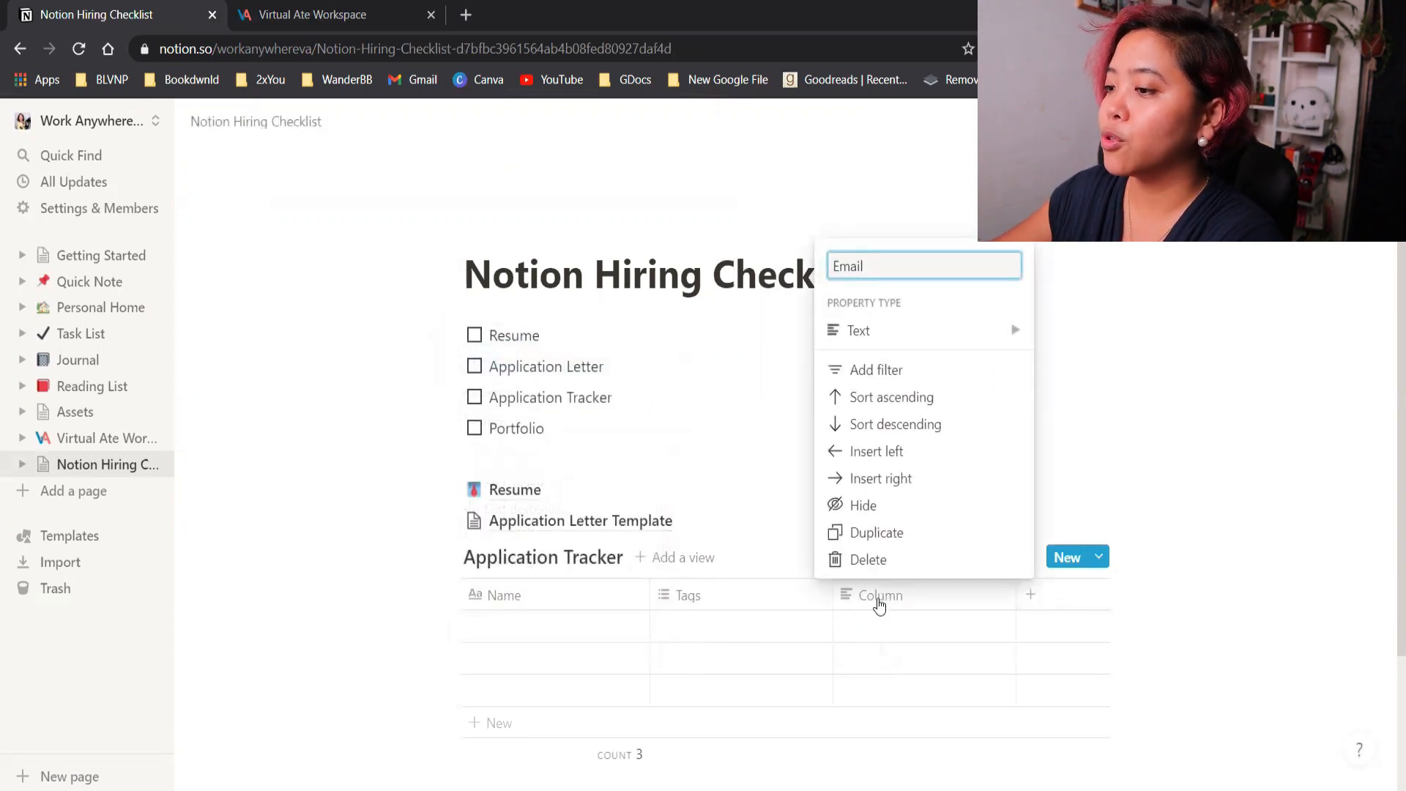
key(Return)
drag(888, 595, 693, 599)
Rename the Tags column as "Status" and create the options "1st Email" and "Did the test" in its first row
click(916, 593)
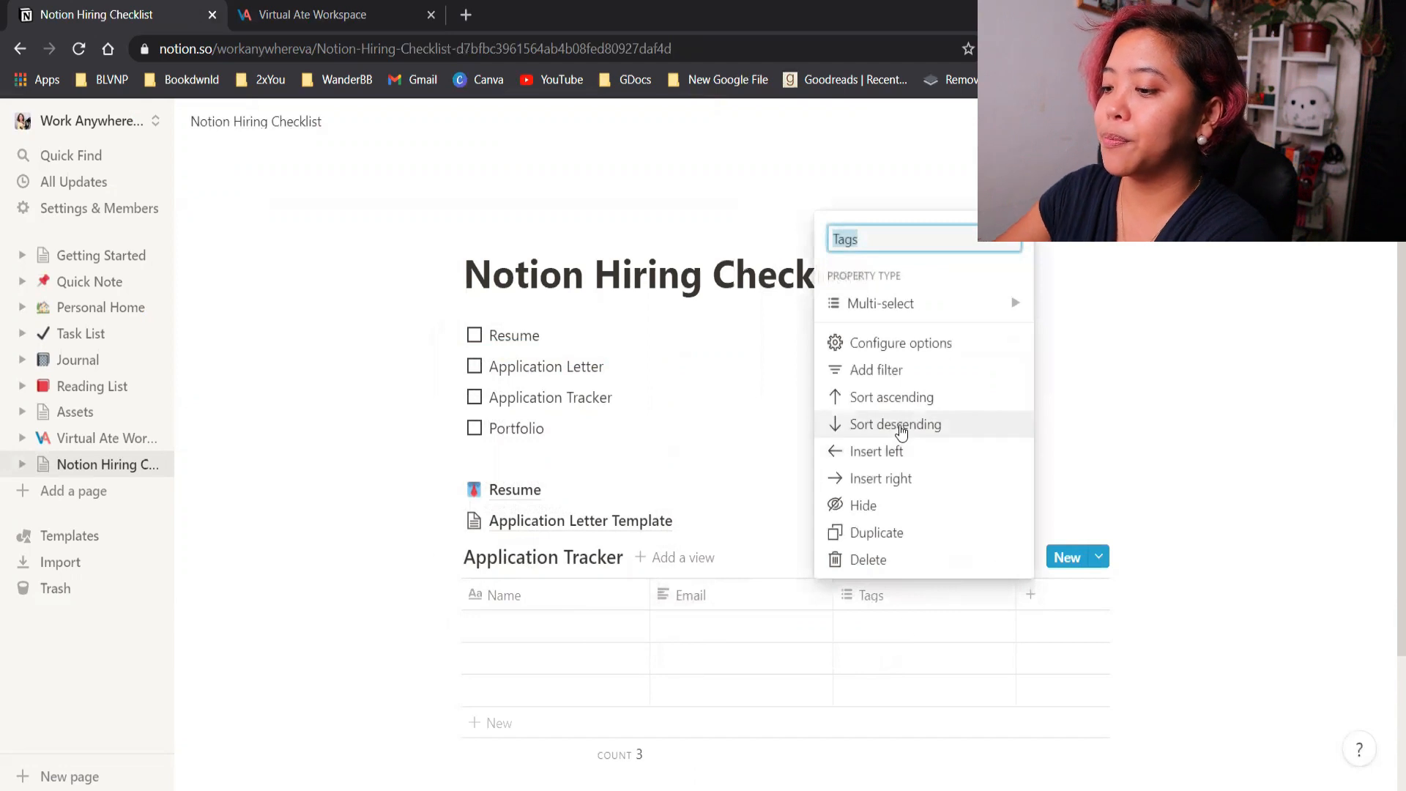
text(Statu)
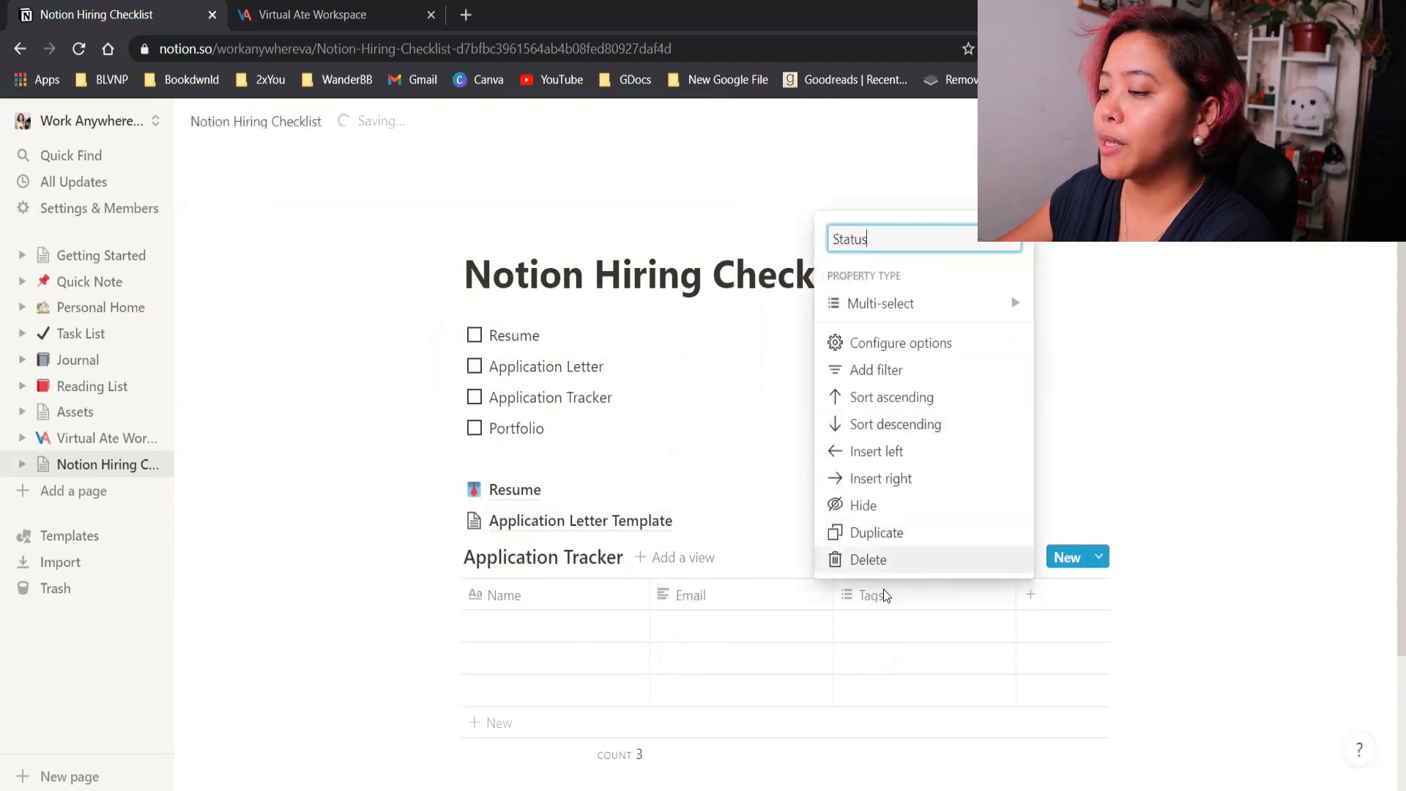
click(891, 625)
click(891, 623)
text(1st Email)
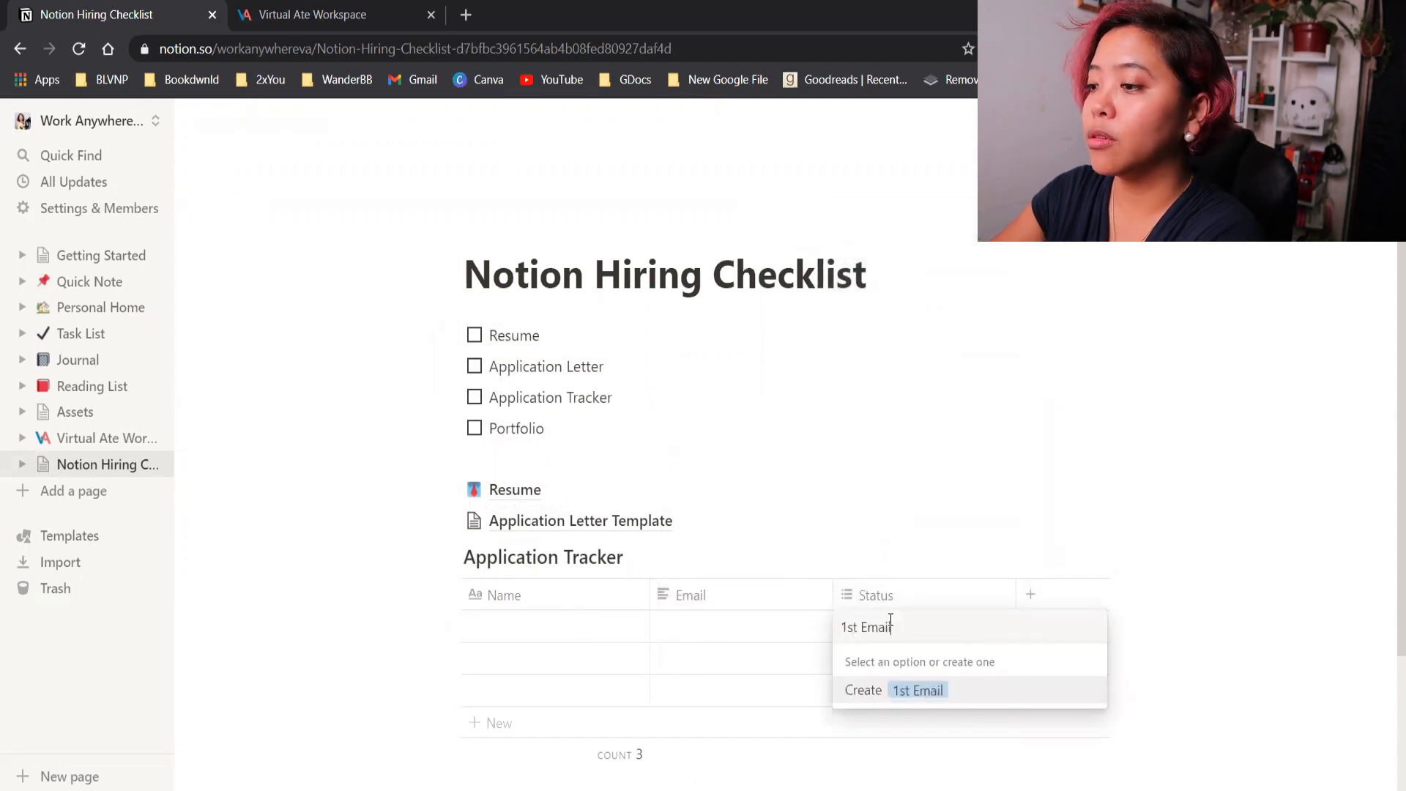
key(Return)
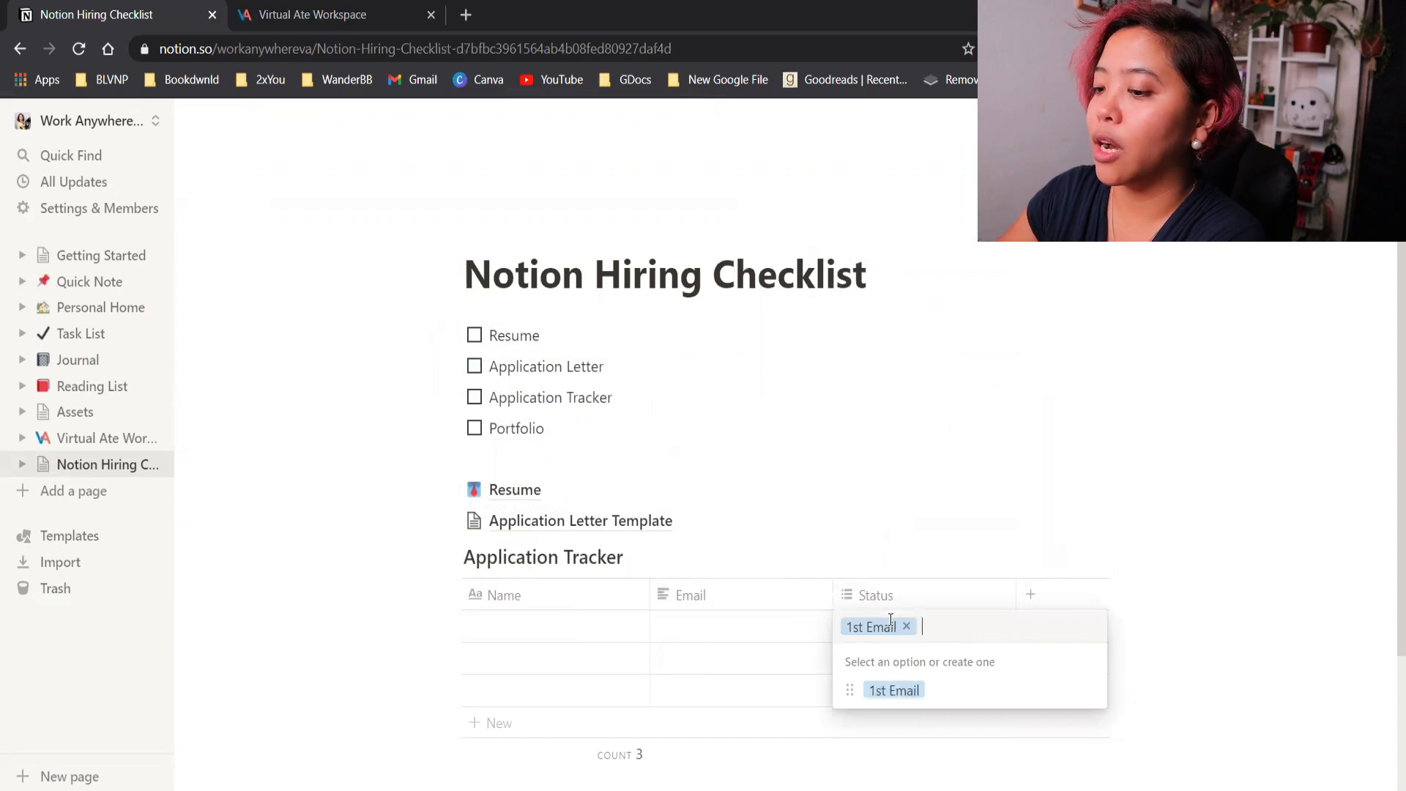
text(Did the test)
key(Return)
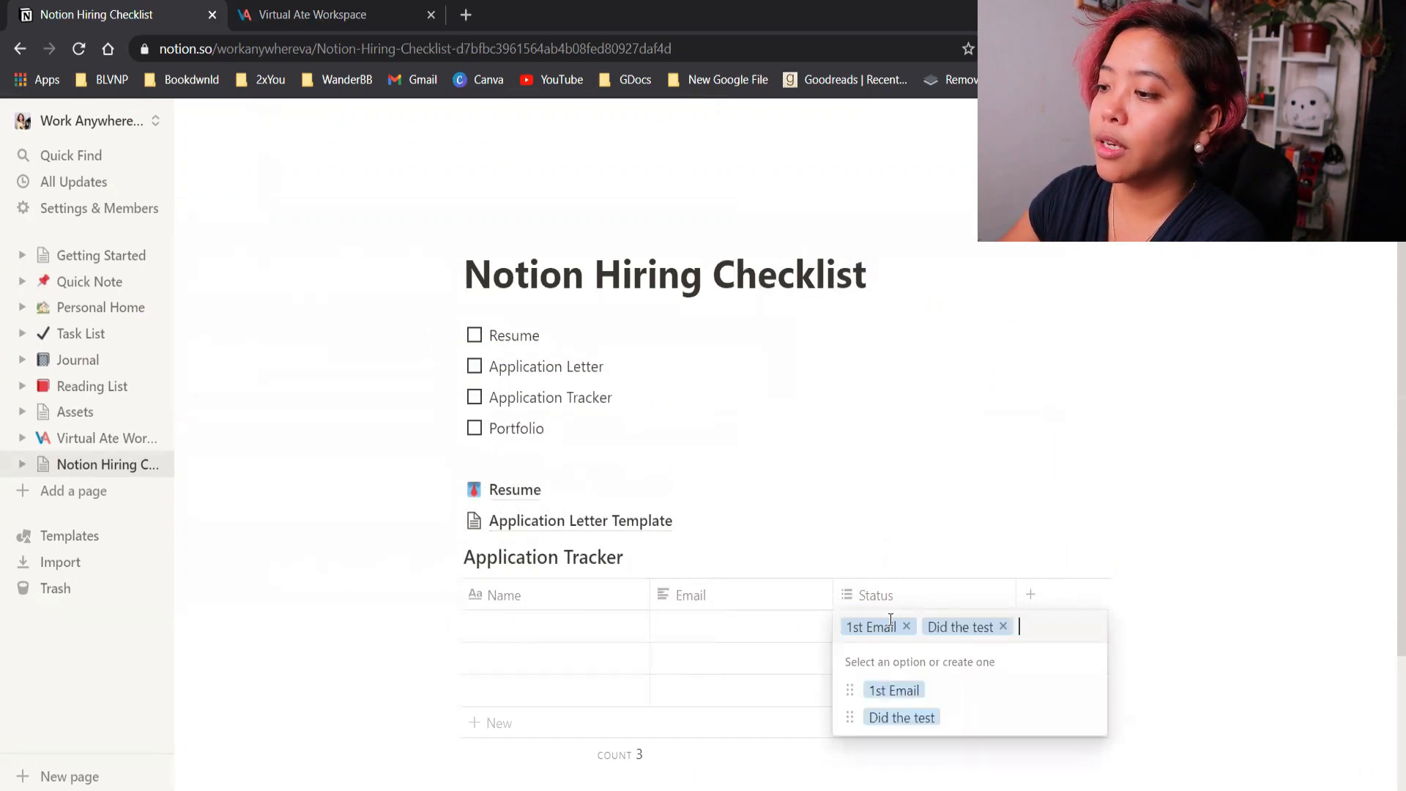
Create the further Status options "Interview" and "Pass" in the first row
text(Inter)
text(ivew)
key(BackSpace)
key(BackSpace)
key(BackSpace)
key(BackSpace)
text(view)
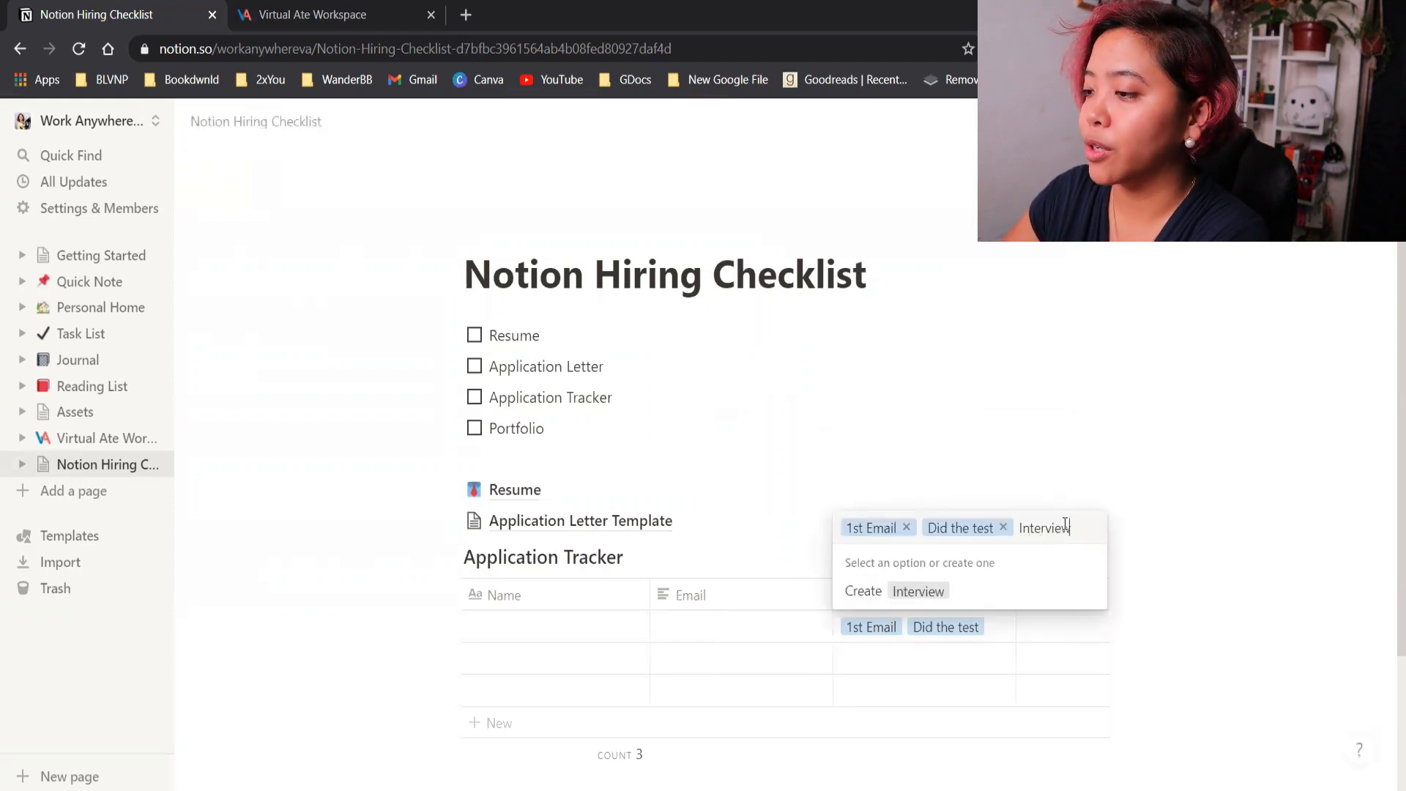
key(Return)
text(Pass)
click(930, 590)
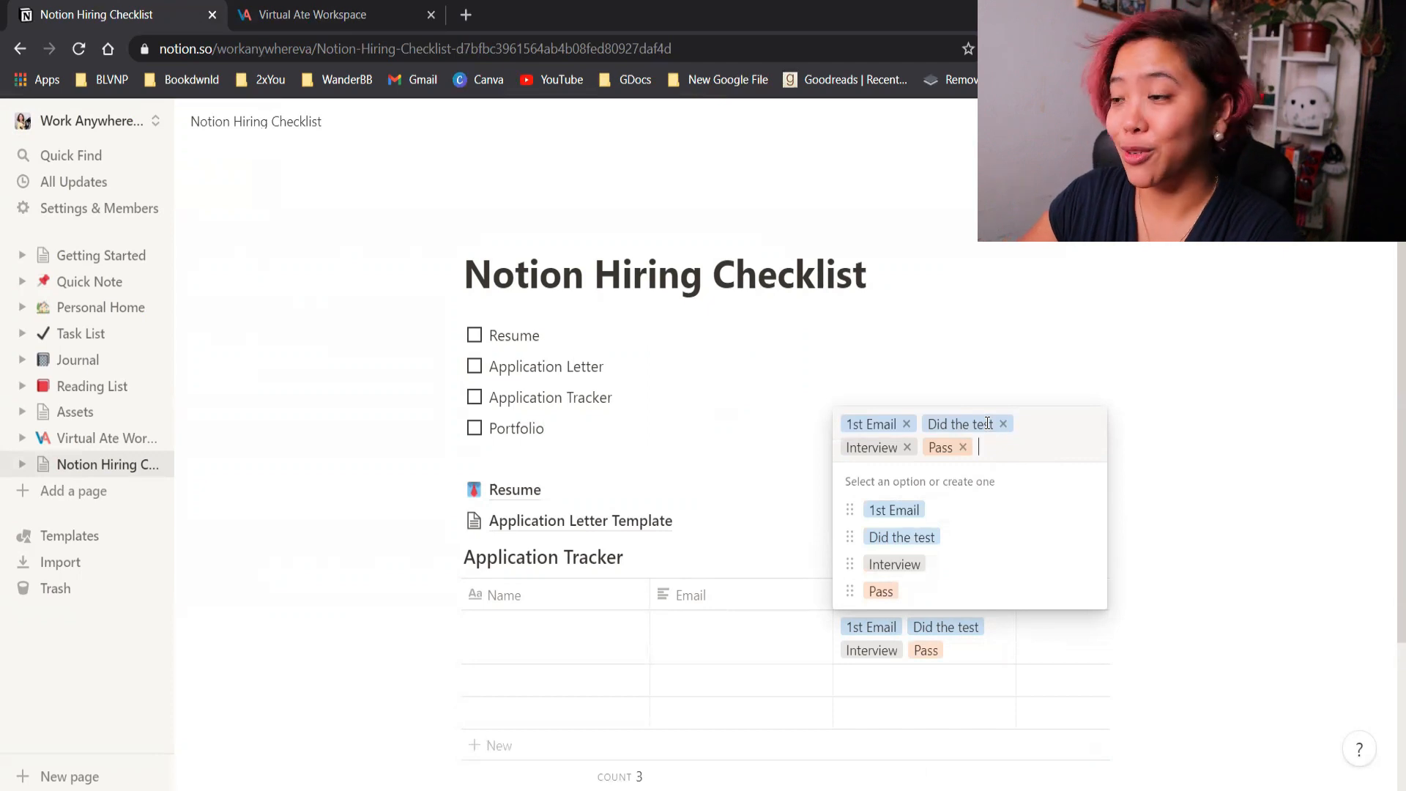
Create the remaining Status options "Fail/Avoid" and "Waiting/For Follow Up" in the tracker's first row
text(Fail)
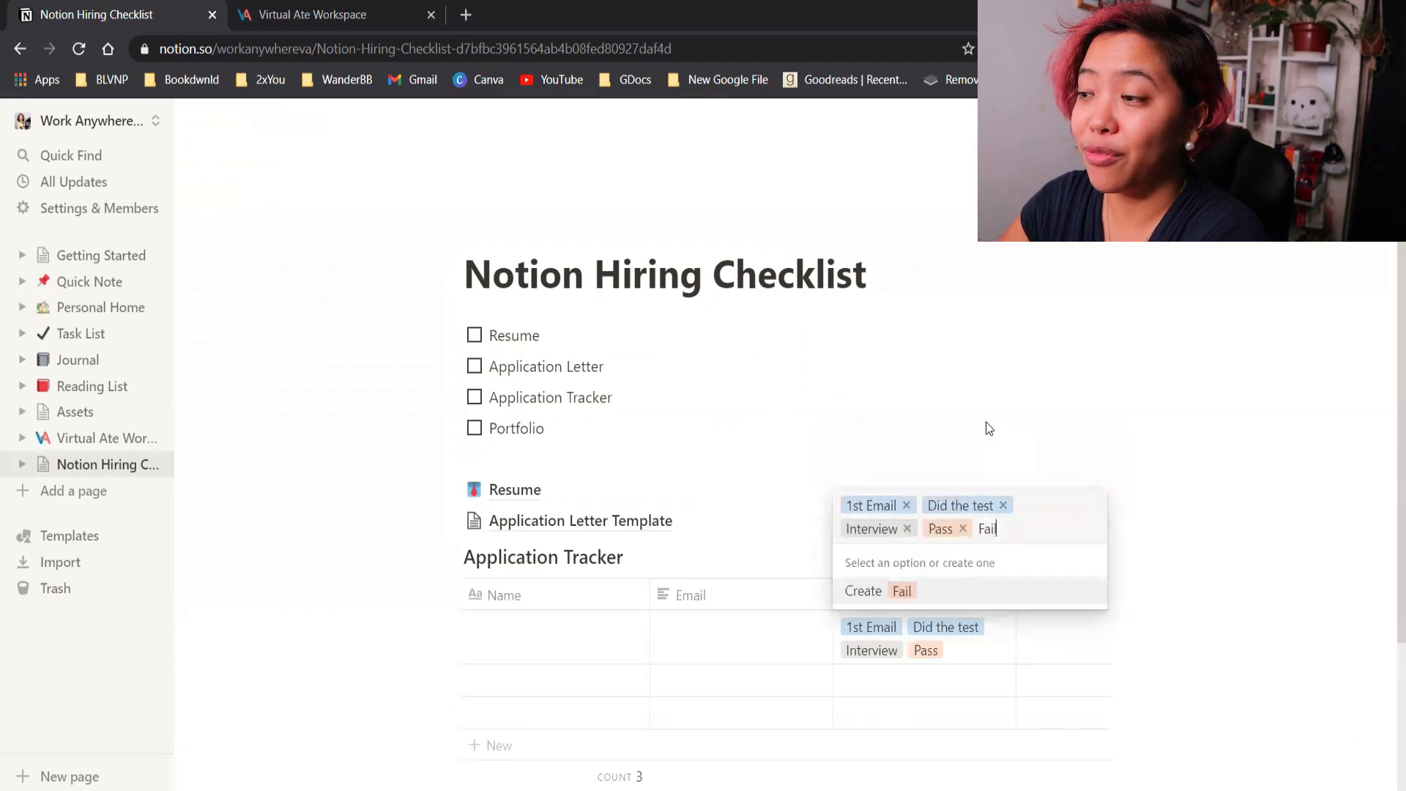
text(/Avoid)
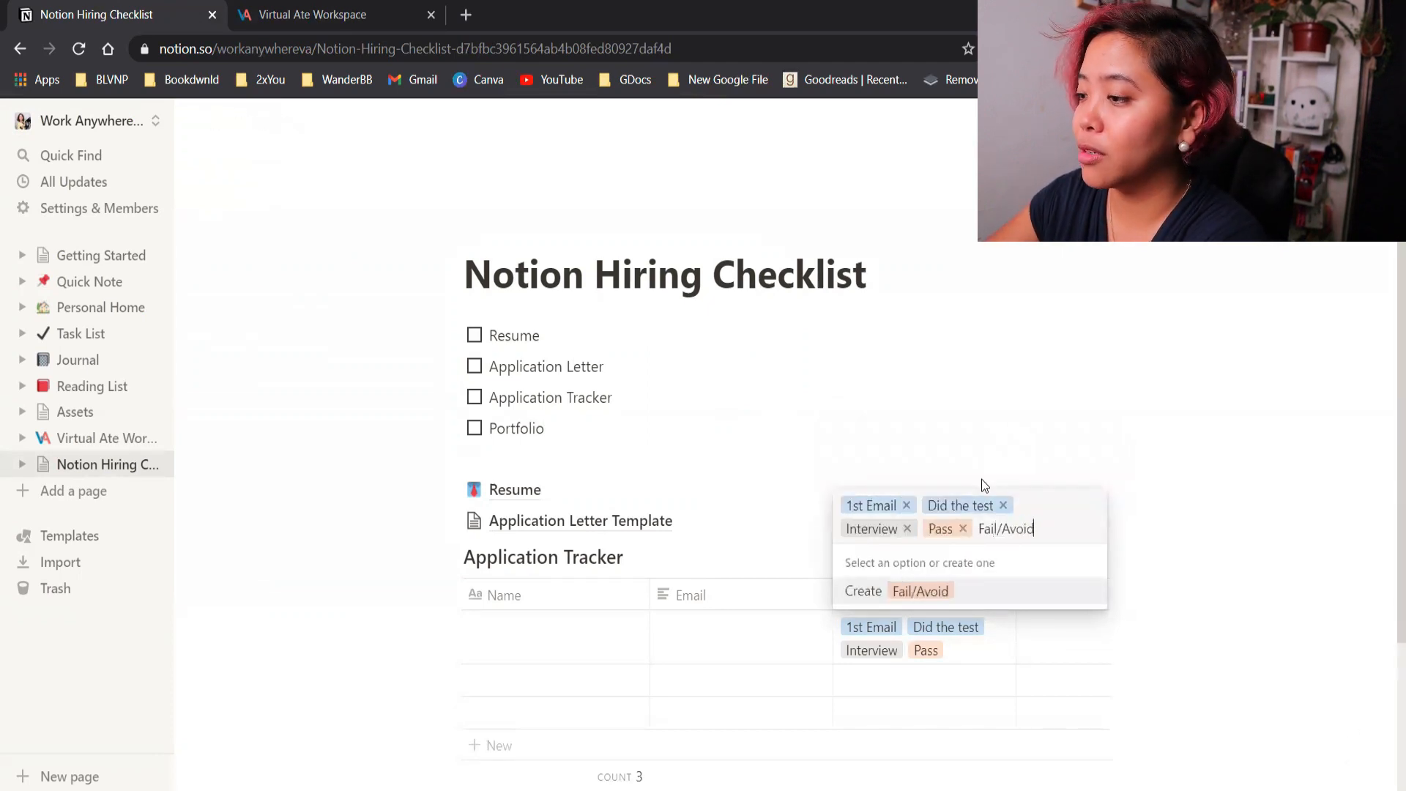
click(974, 591)
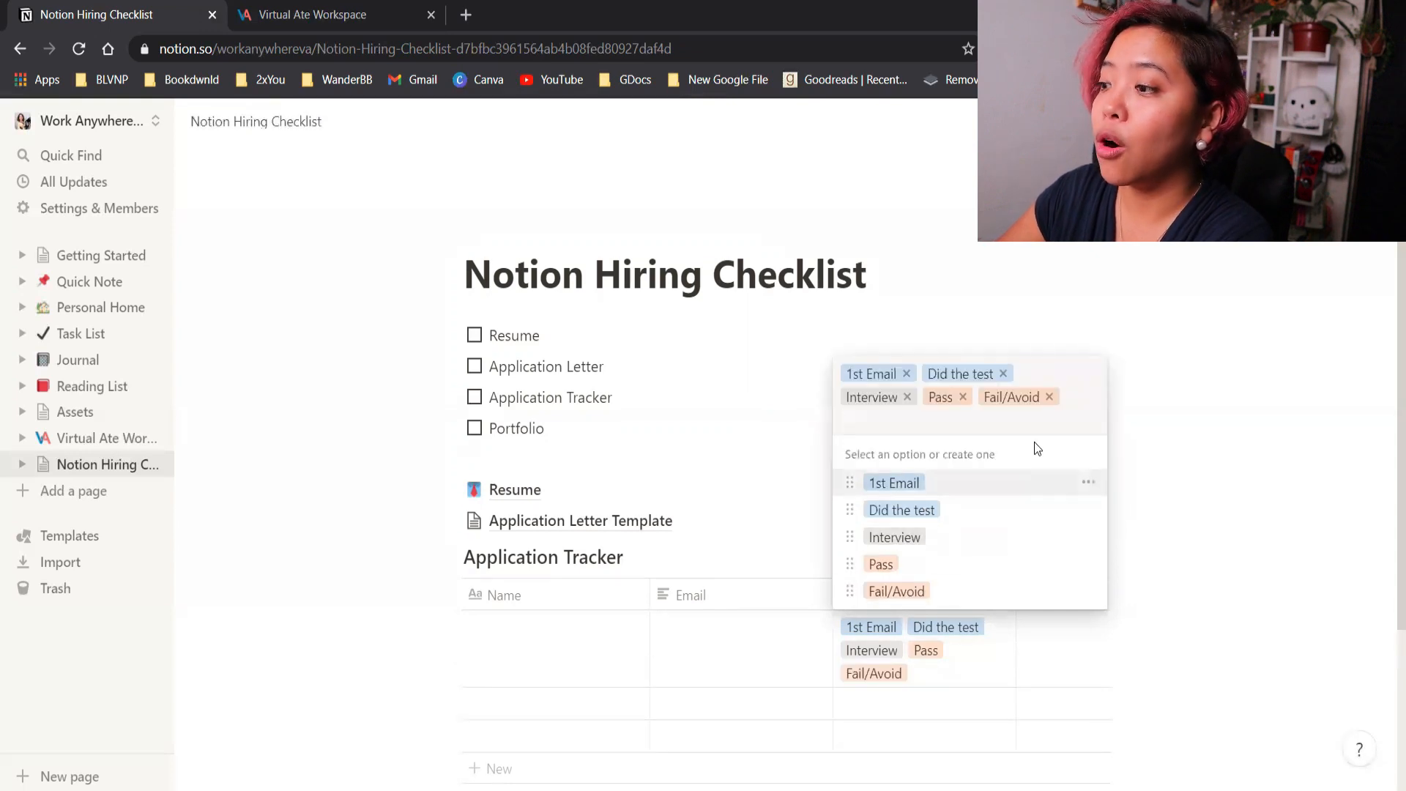
text(Waiting)
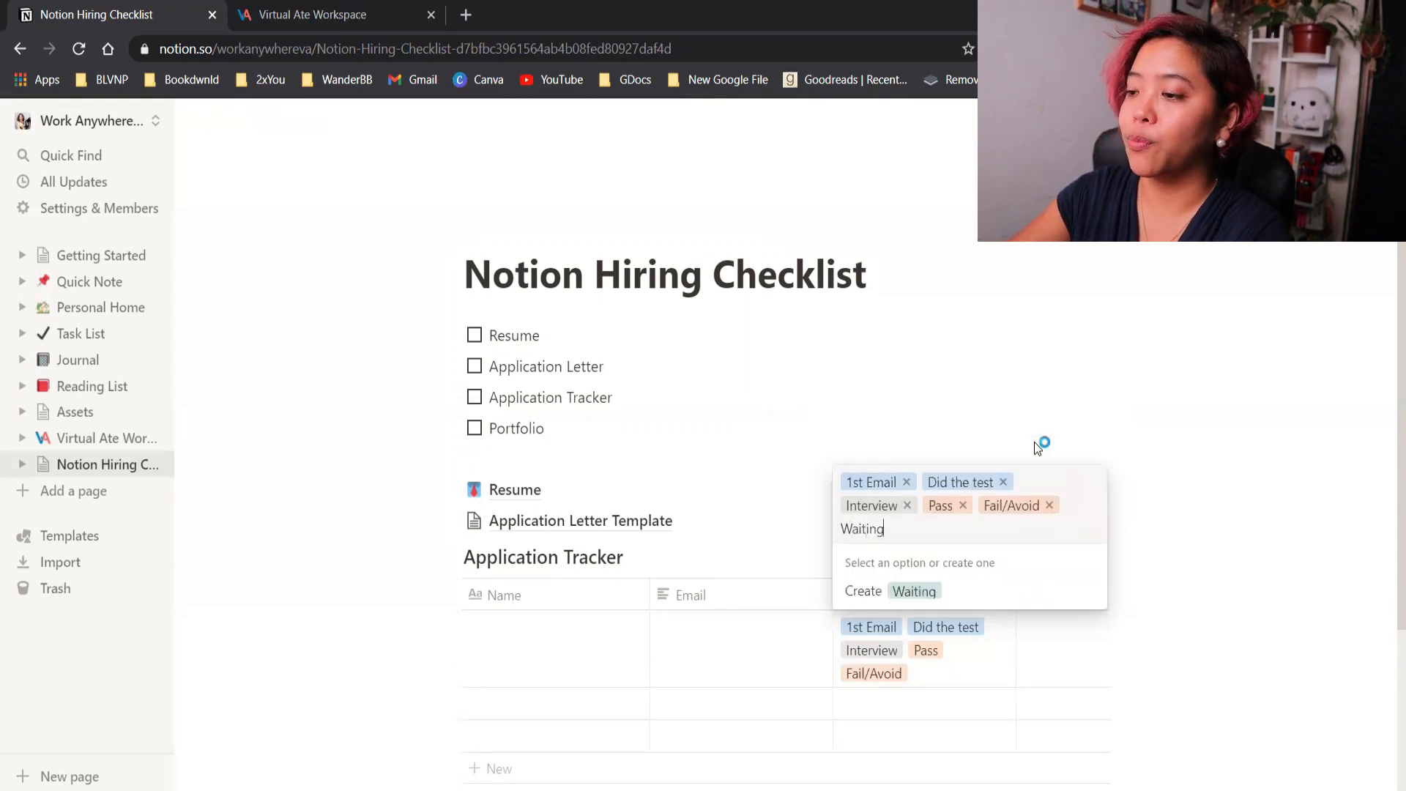
text(/For Follow Up)
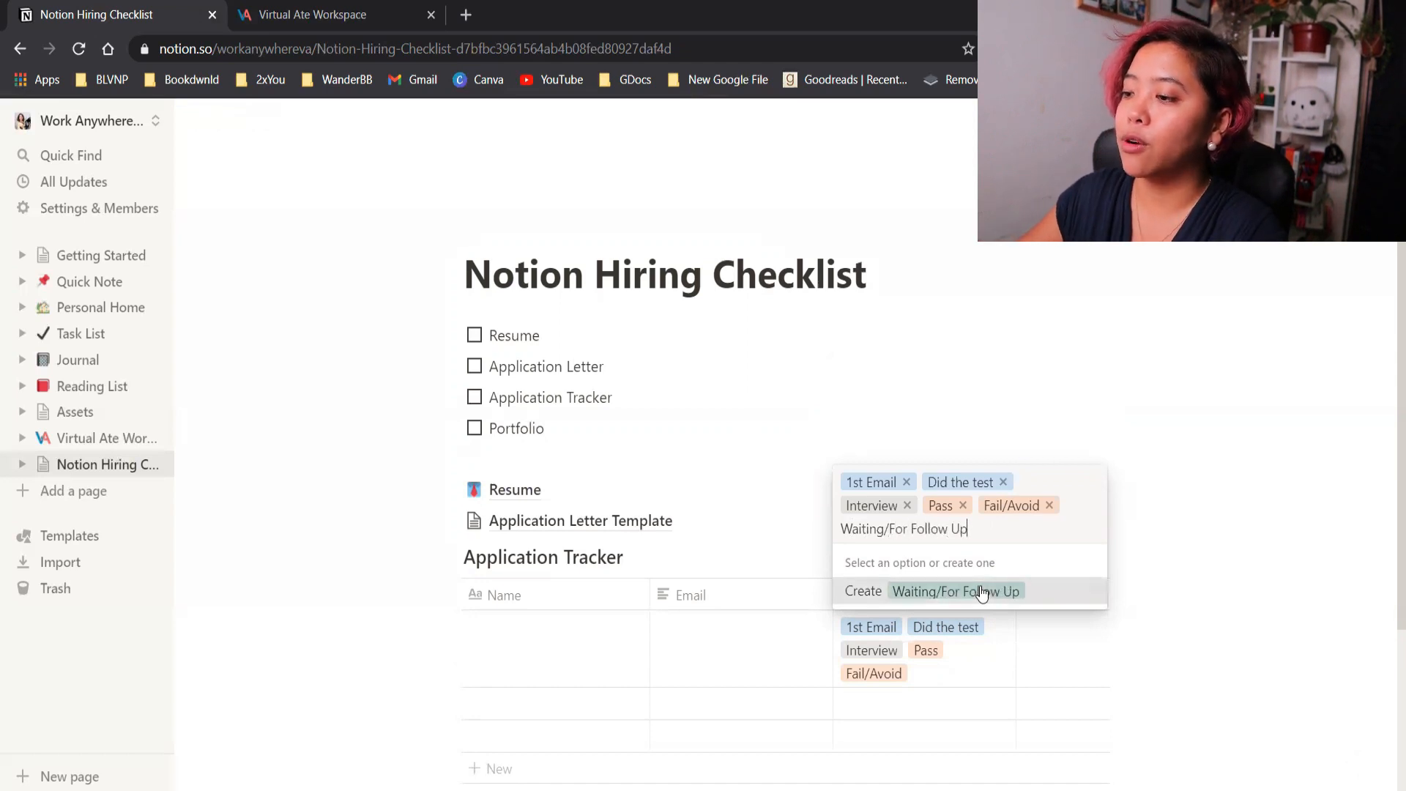
click(981, 591)
key(Escape)
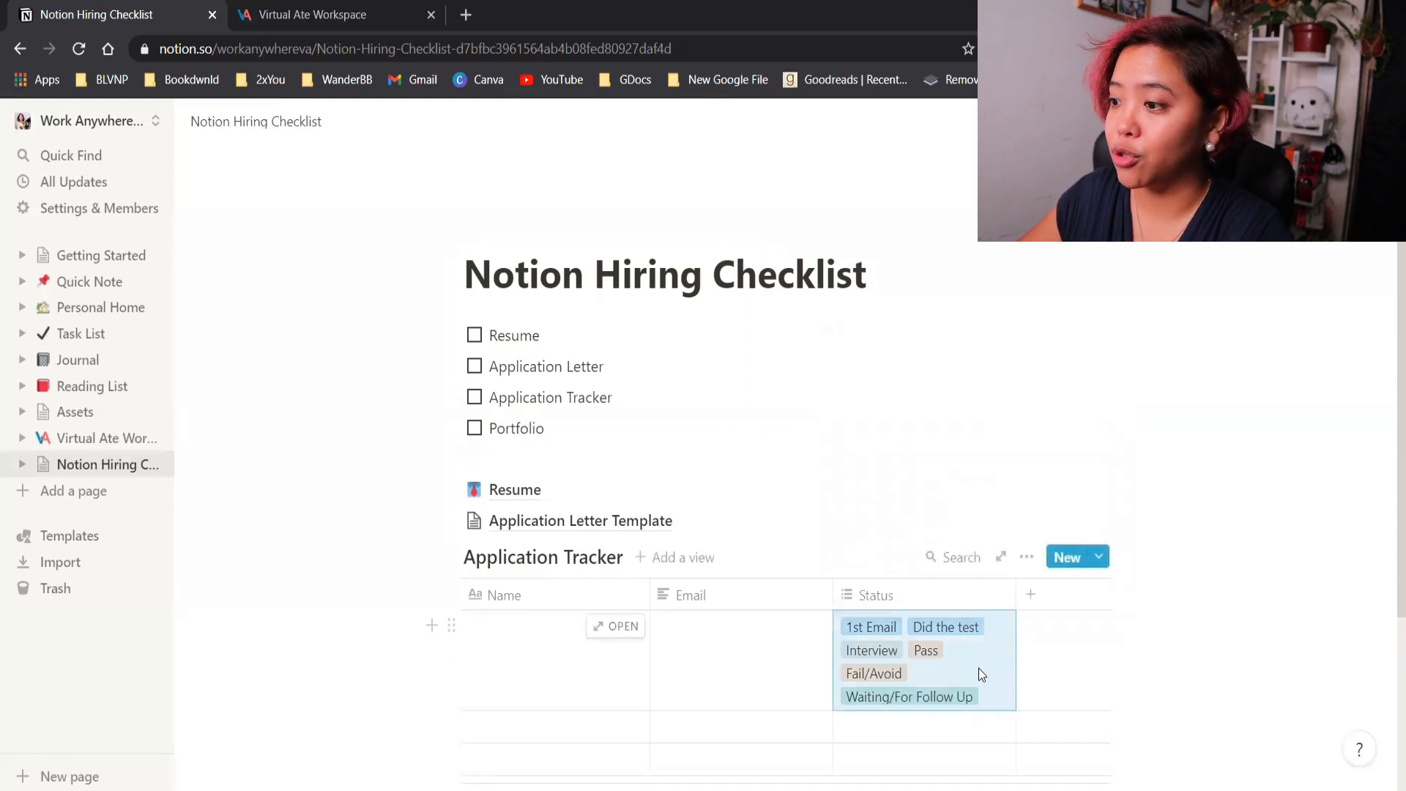
Rename the Application Tracker's Name column as "Company Name"
scroll(725, 653, down, 3)
click(566, 403)
key(Left)
text(Com)
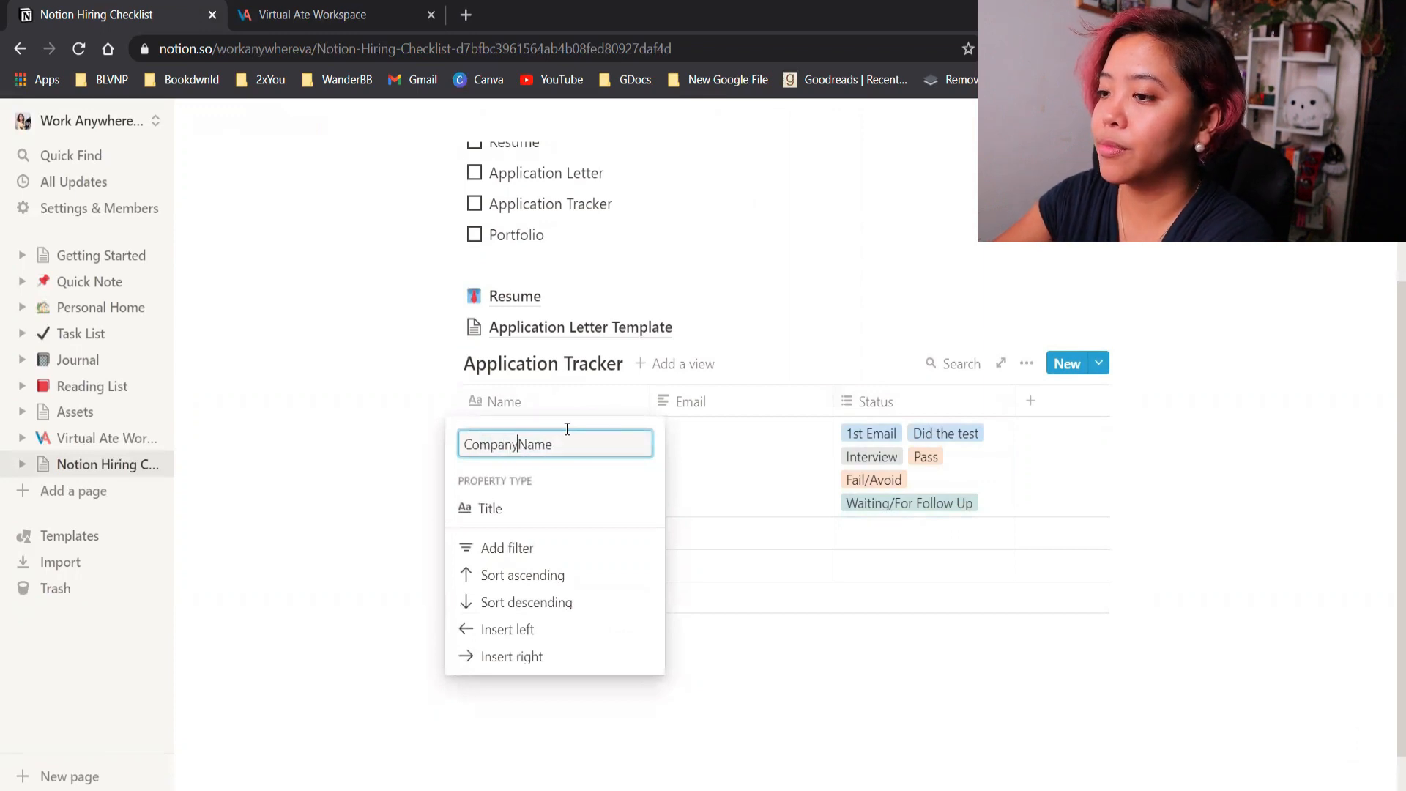
key(Return)
Add a date column named "Last Contact" after the Status column
click(1030, 400)
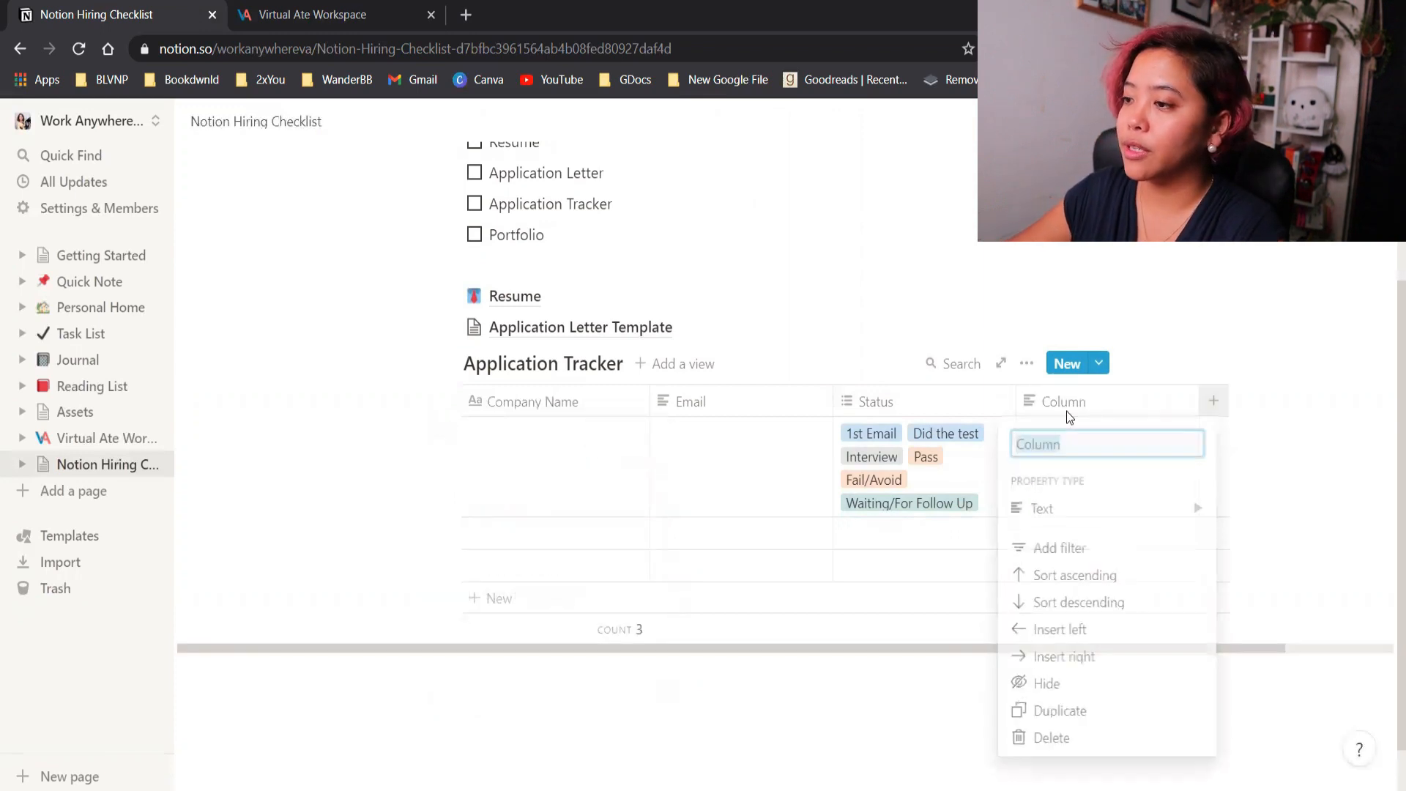
click(1079, 505)
scroll(900, 586, down, 2)
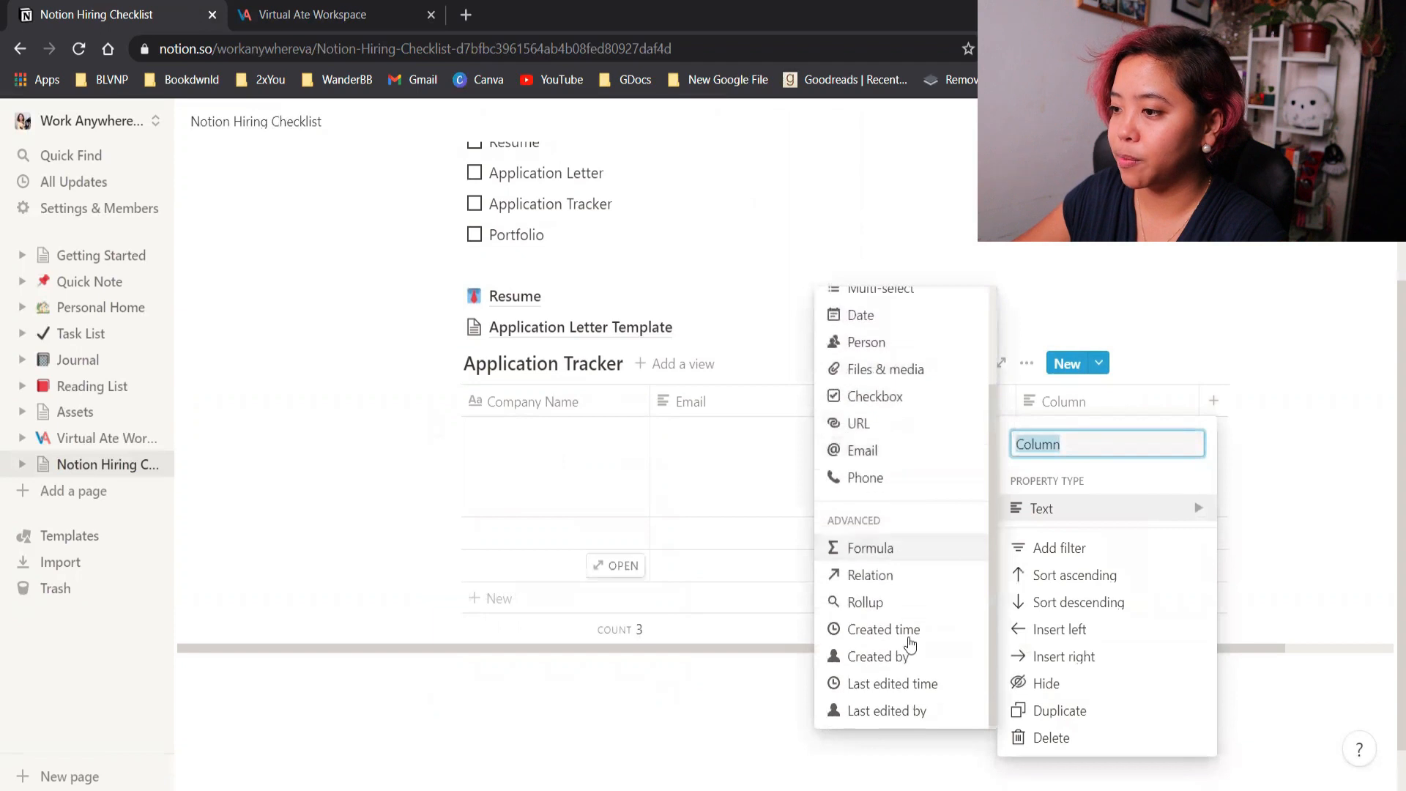
click(907, 317)
click(1087, 401)
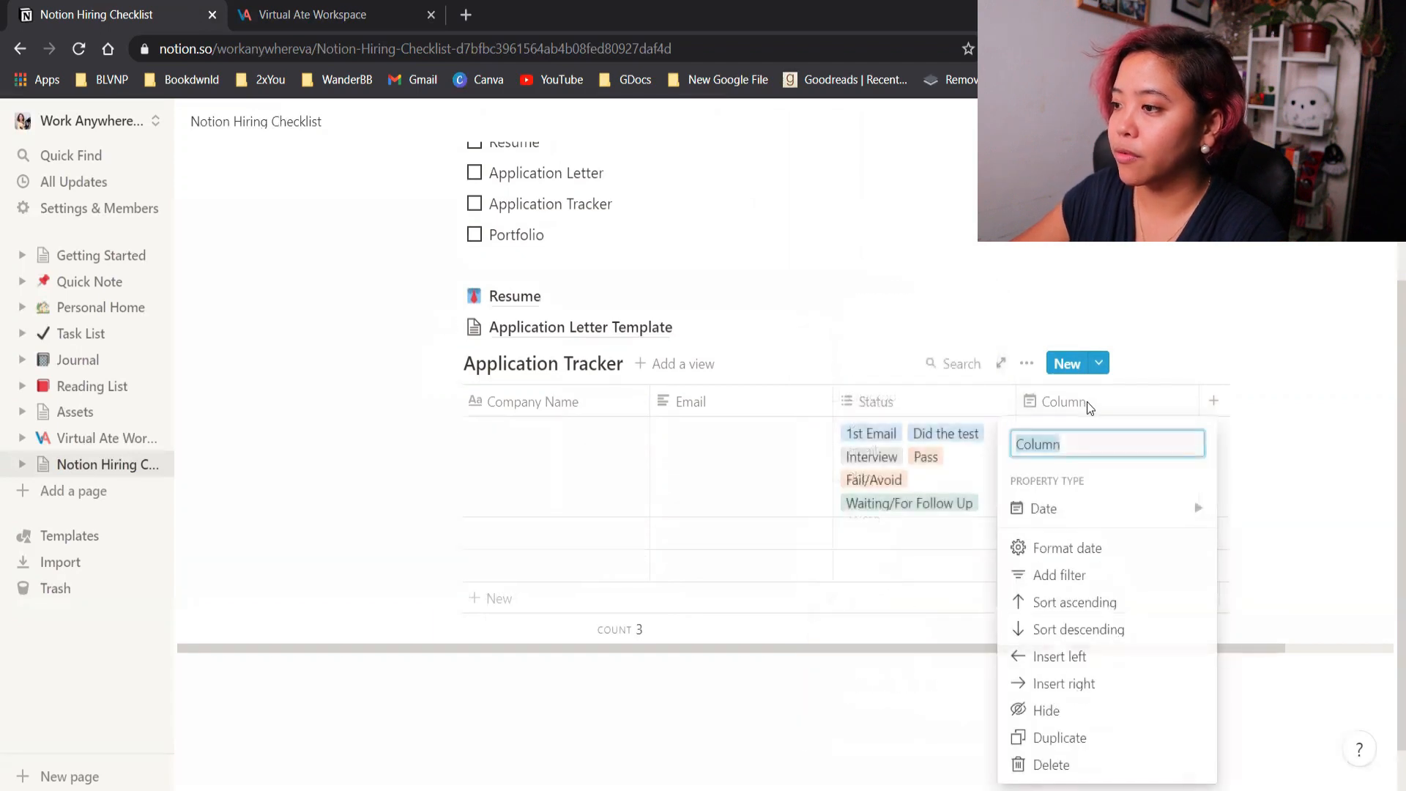
text(Last V)
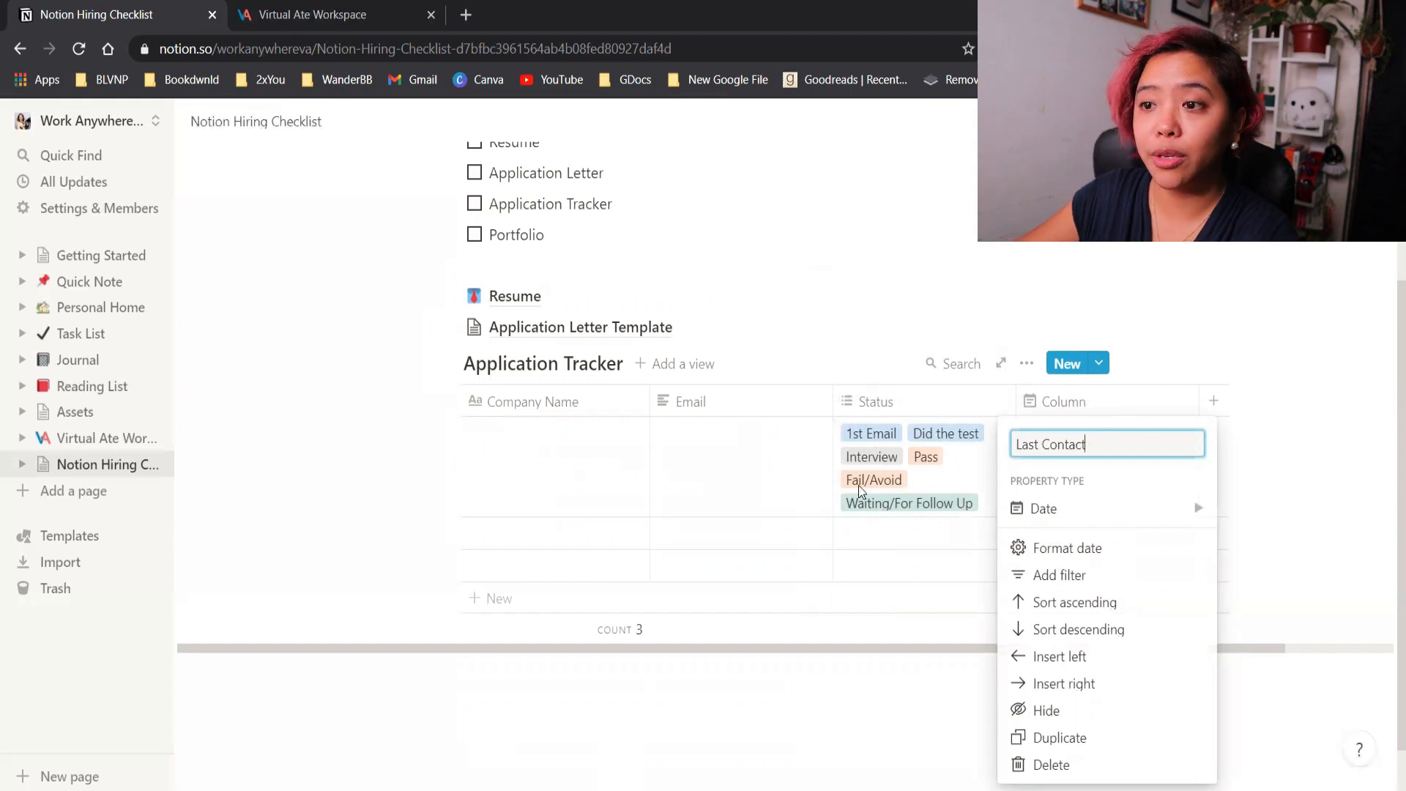
key(Return)
Recolour the Status options, making "Did the test" pink and "Interview" yellow
click(953, 479)
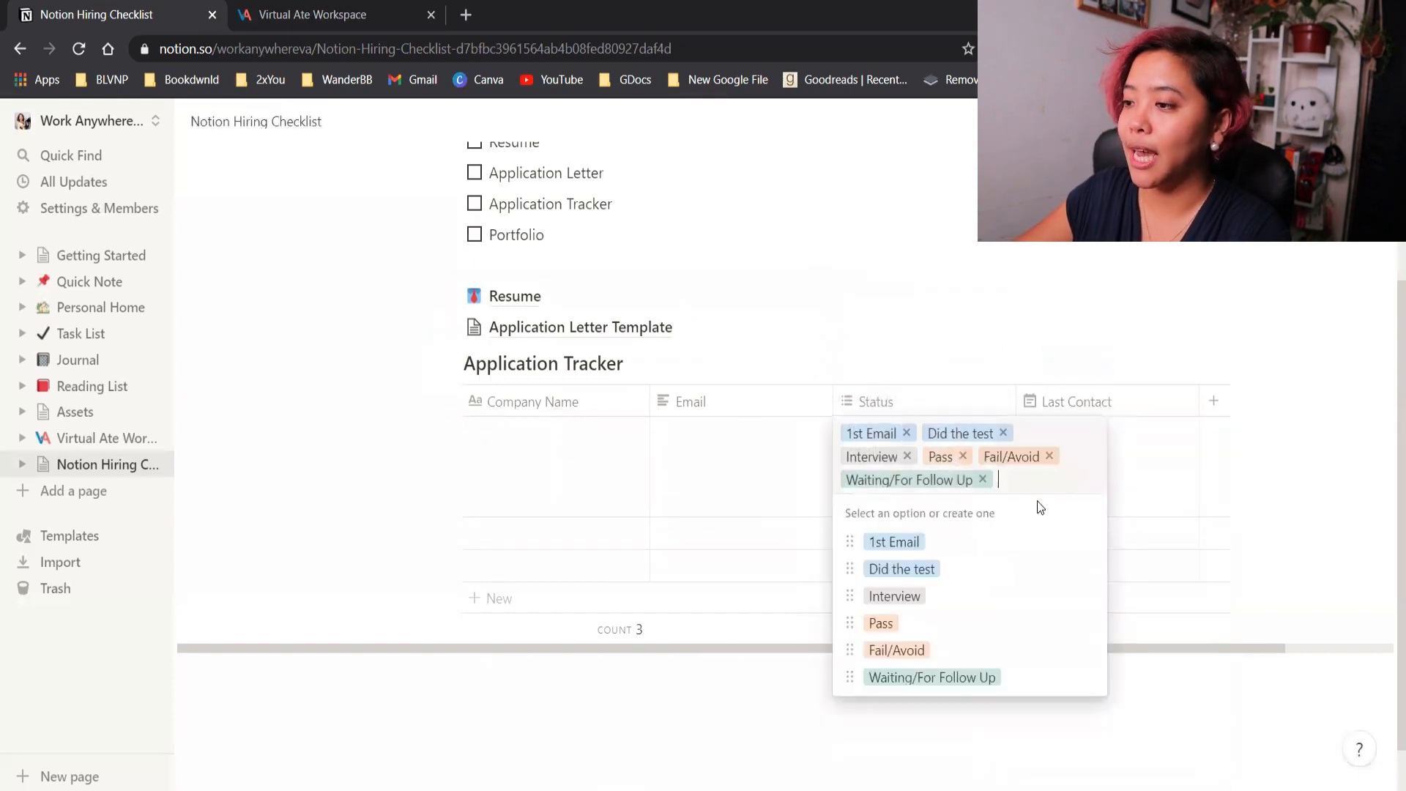
click(1087, 542)
click(1091, 545)
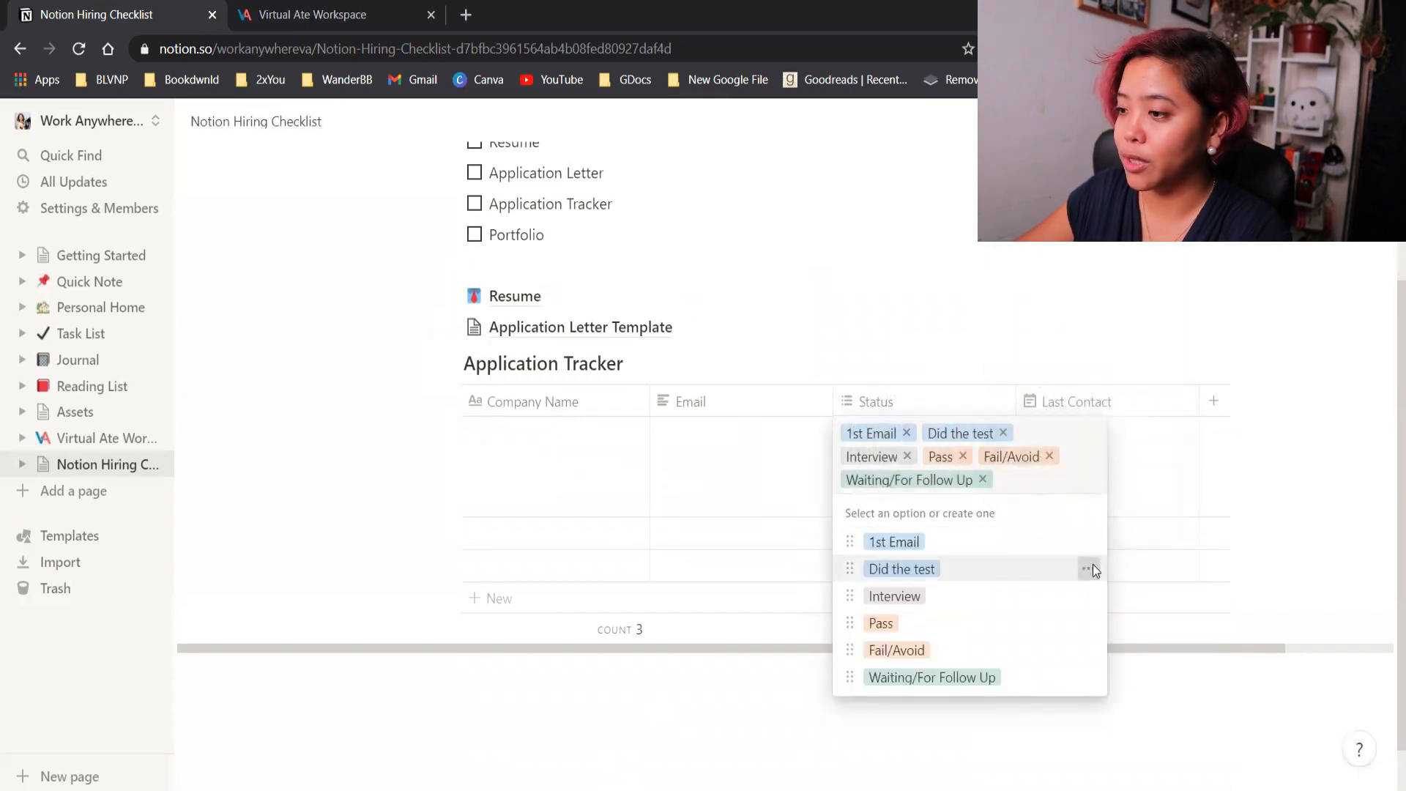
click(1089, 568)
click(1087, 513)
click(1091, 587)
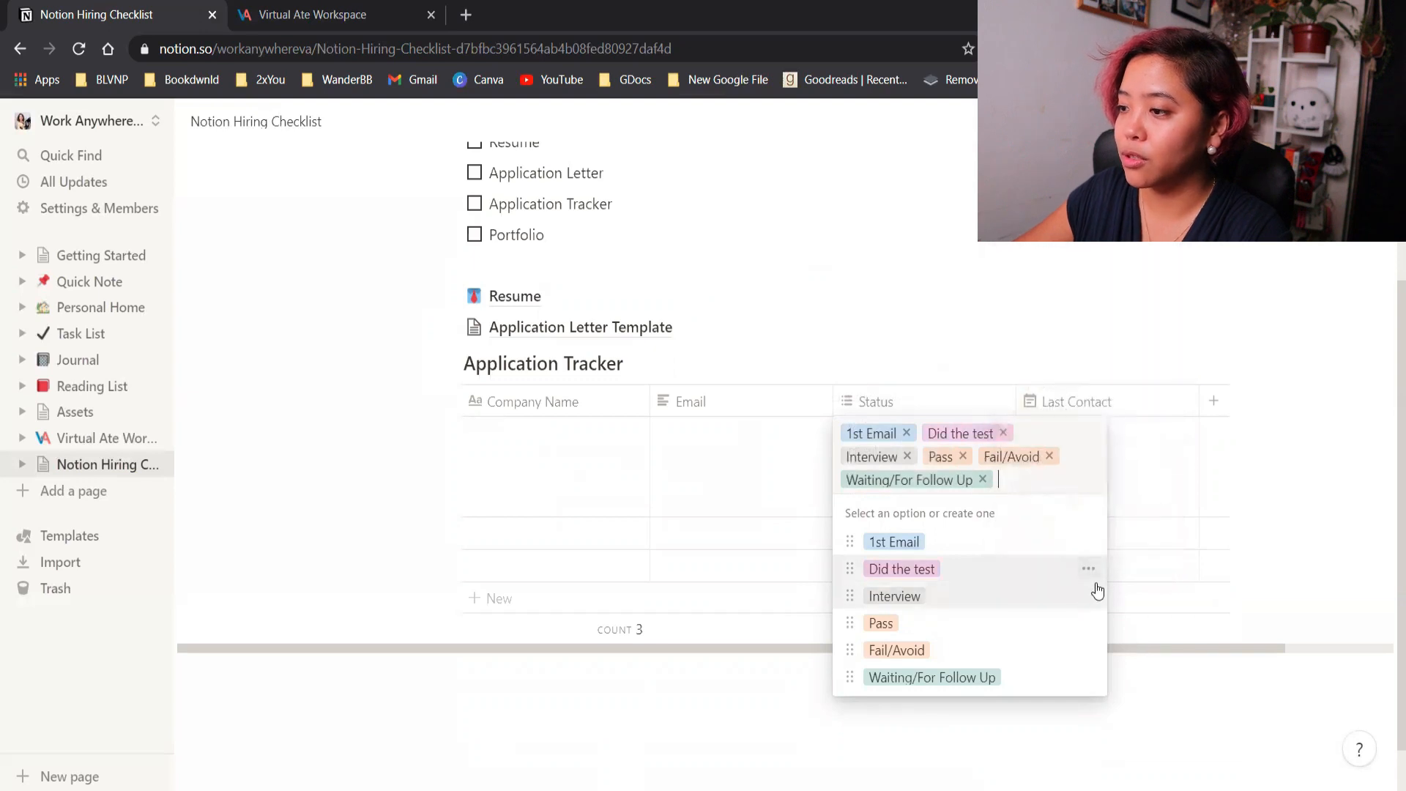
click(1089, 595)
click(1086, 433)
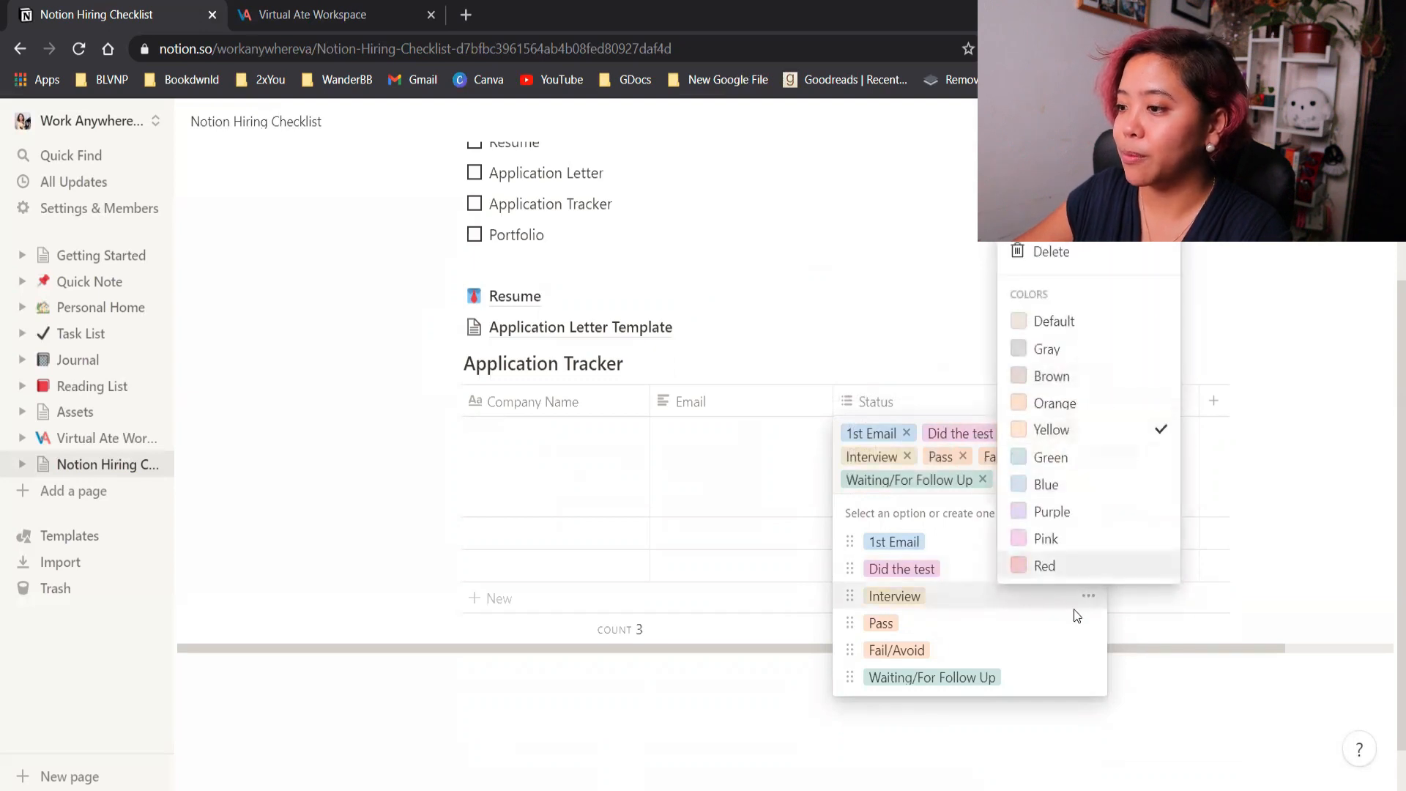
Set the Status option "Pass" to green and "Fail/Avoid" to red
click(1080, 619)
click(1089, 622)
click(1055, 486)
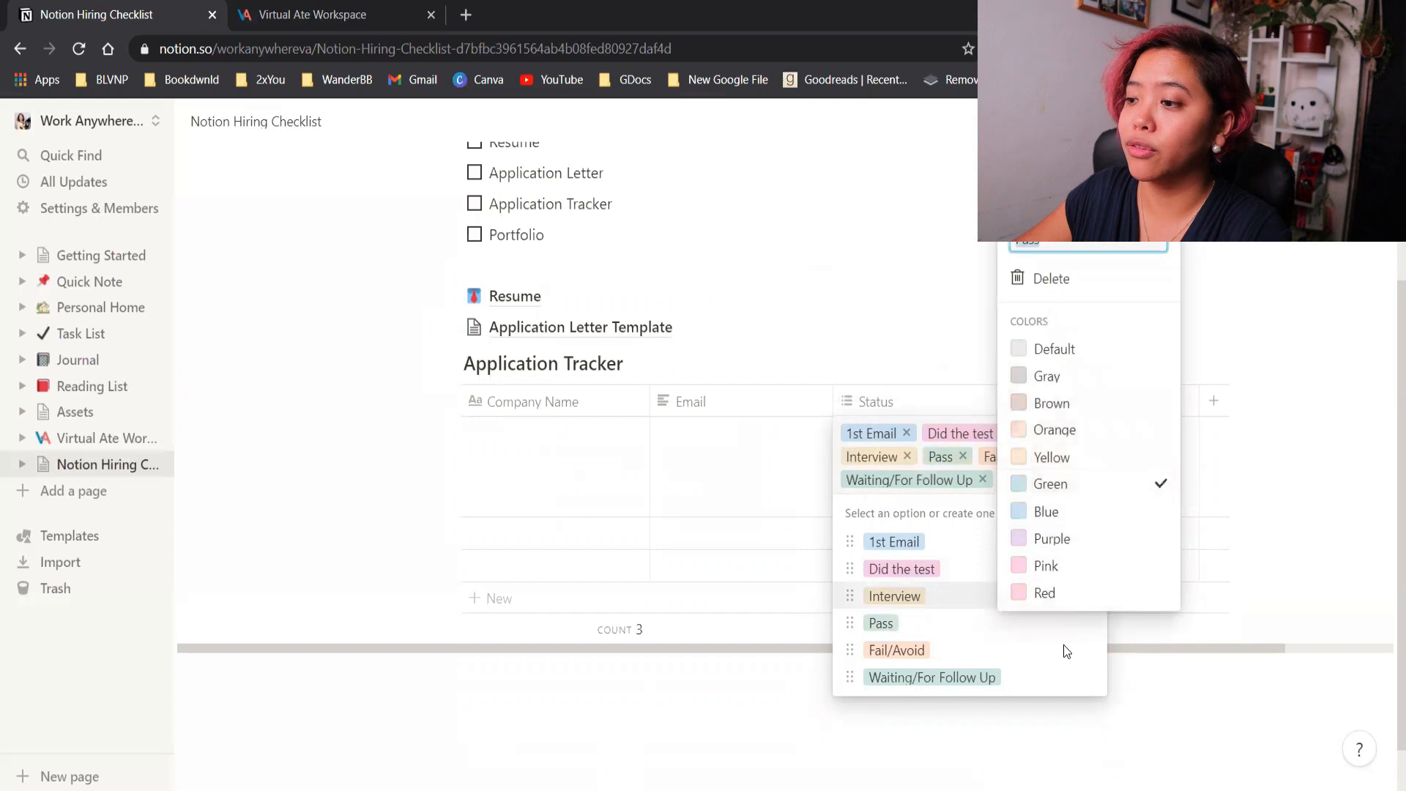
click(1071, 651)
click(1089, 651)
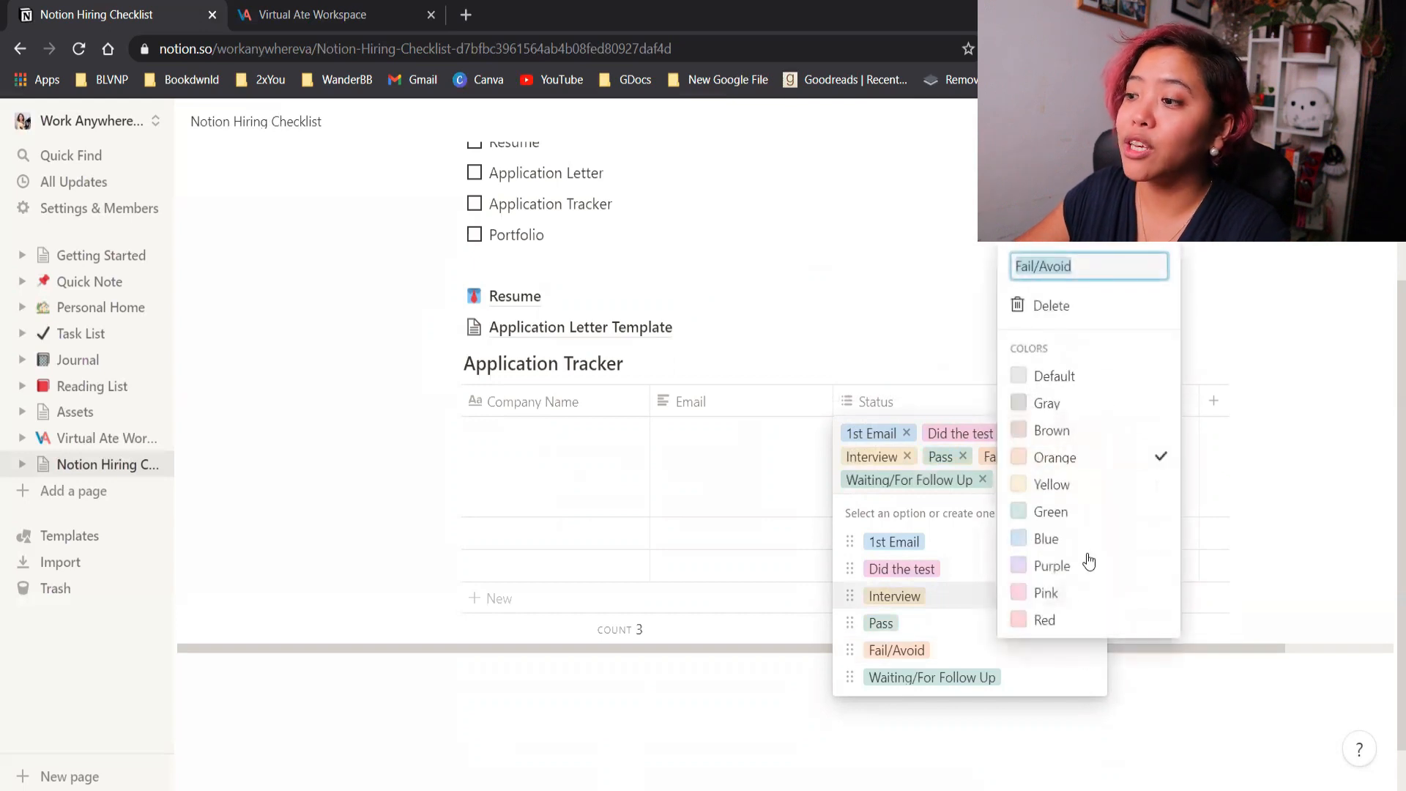
click(1086, 619)
Set the Status option "Waiting/For Follow Up" to yellow and finish editing the cell
click(1096, 688)
click(1090, 678)
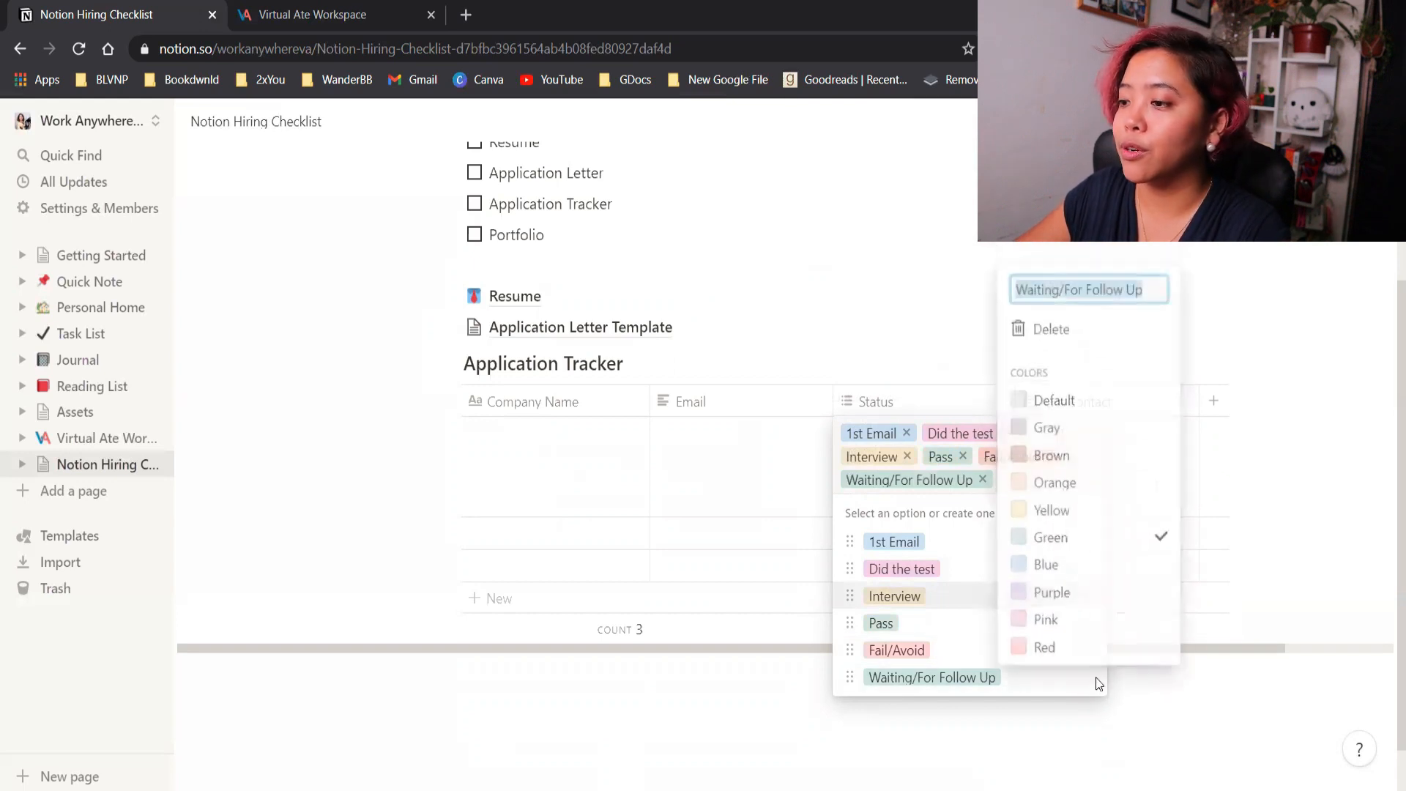
click(1051, 510)
click(734, 517)
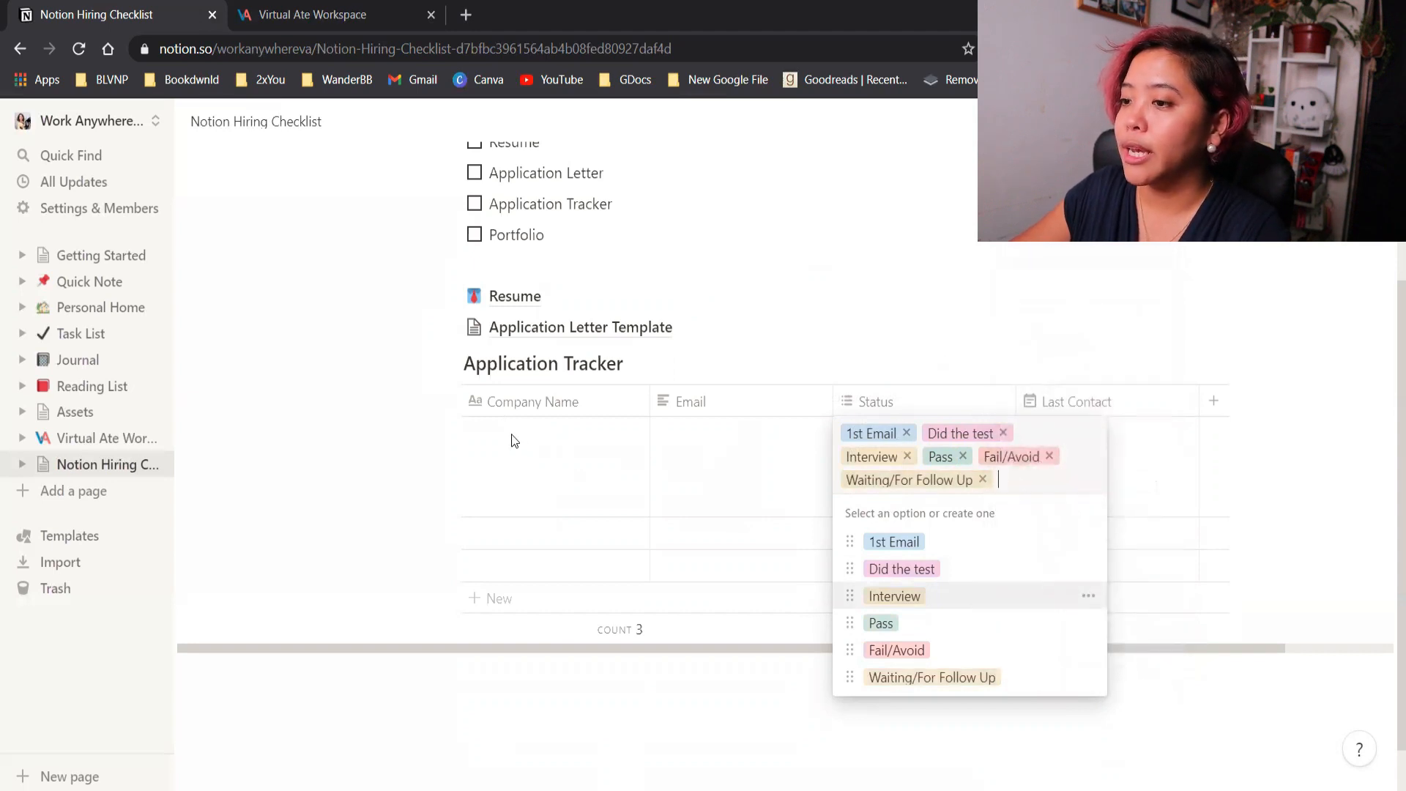
key(Escape)
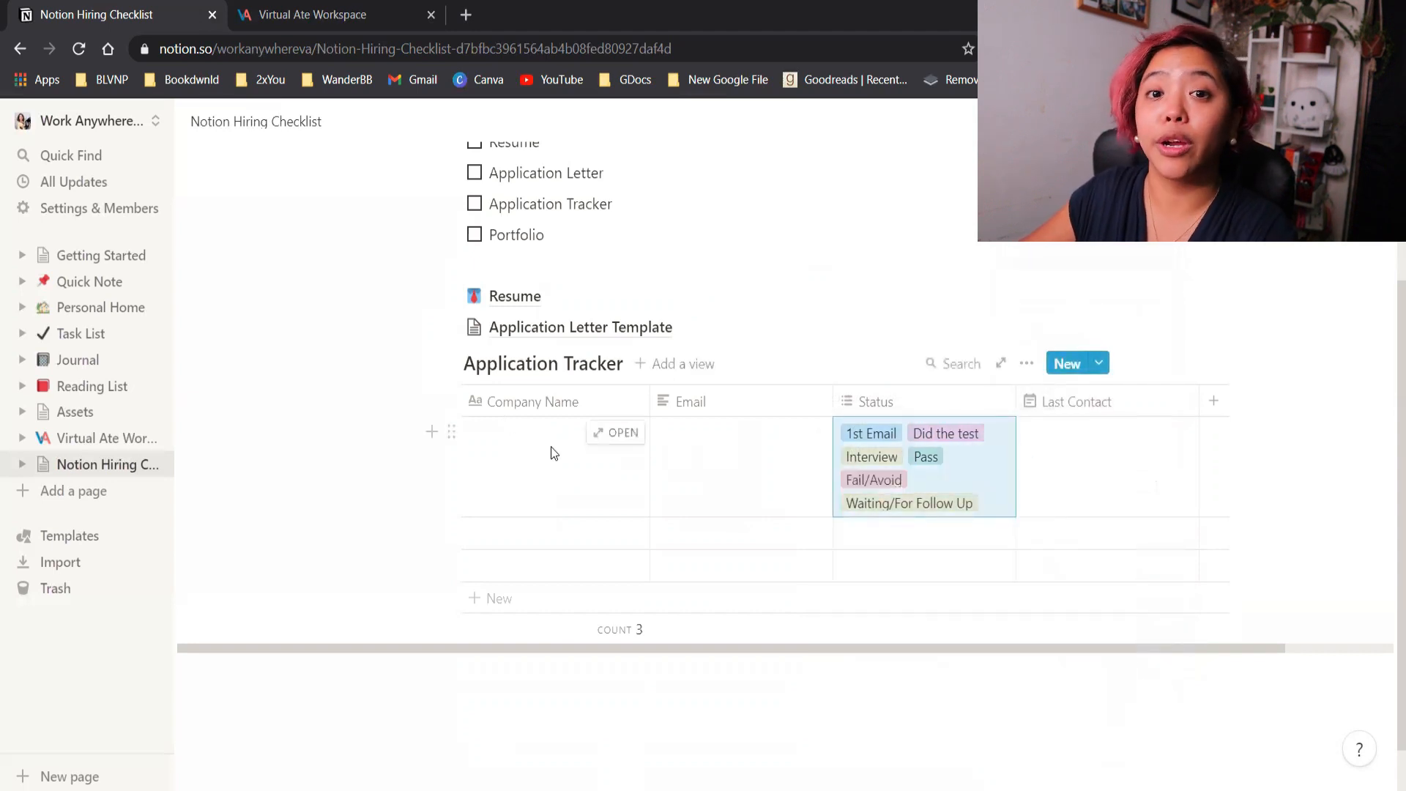
Add a sub-page titled "Portfolio" below the Application Tracker and start it as an empty page
click(513, 236)
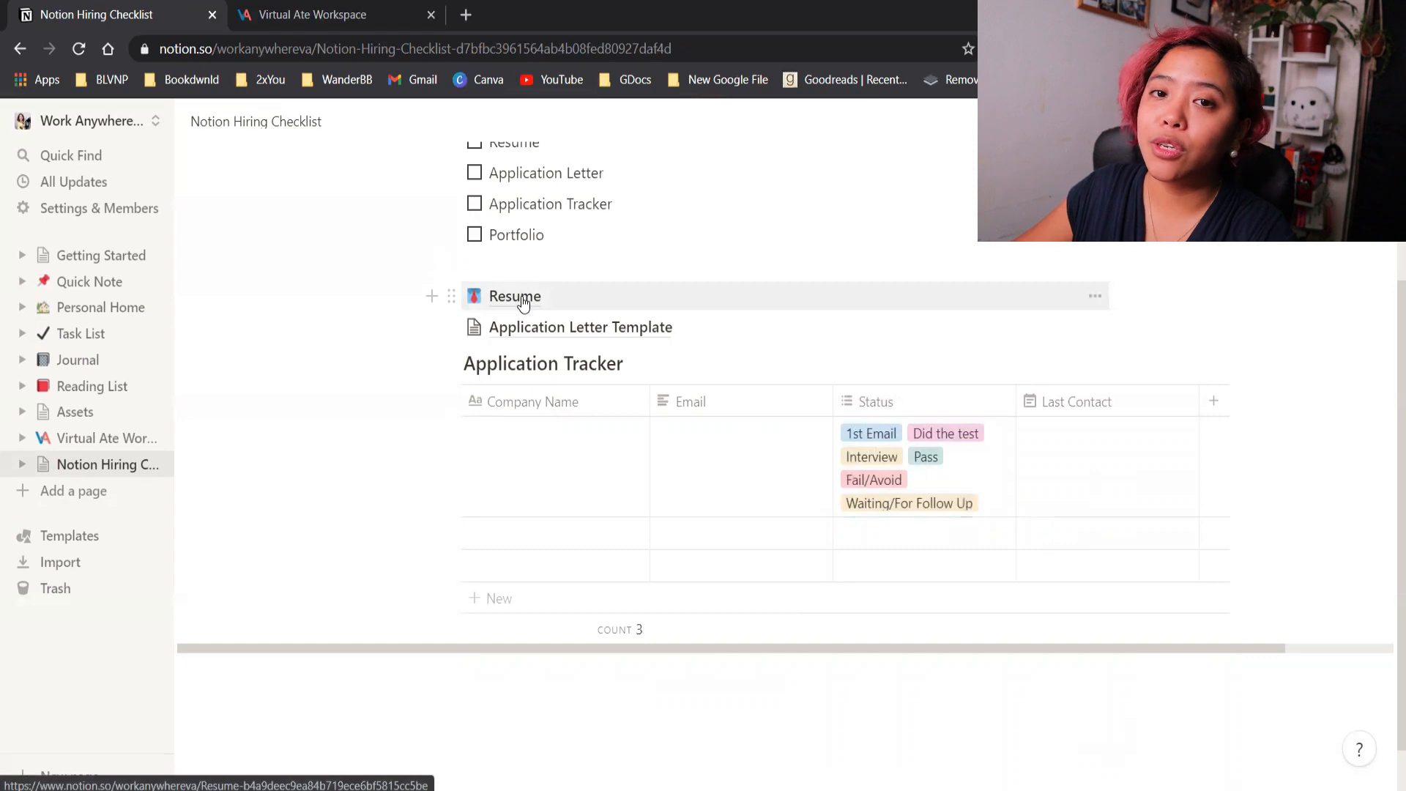
click(492, 715)
text(/)
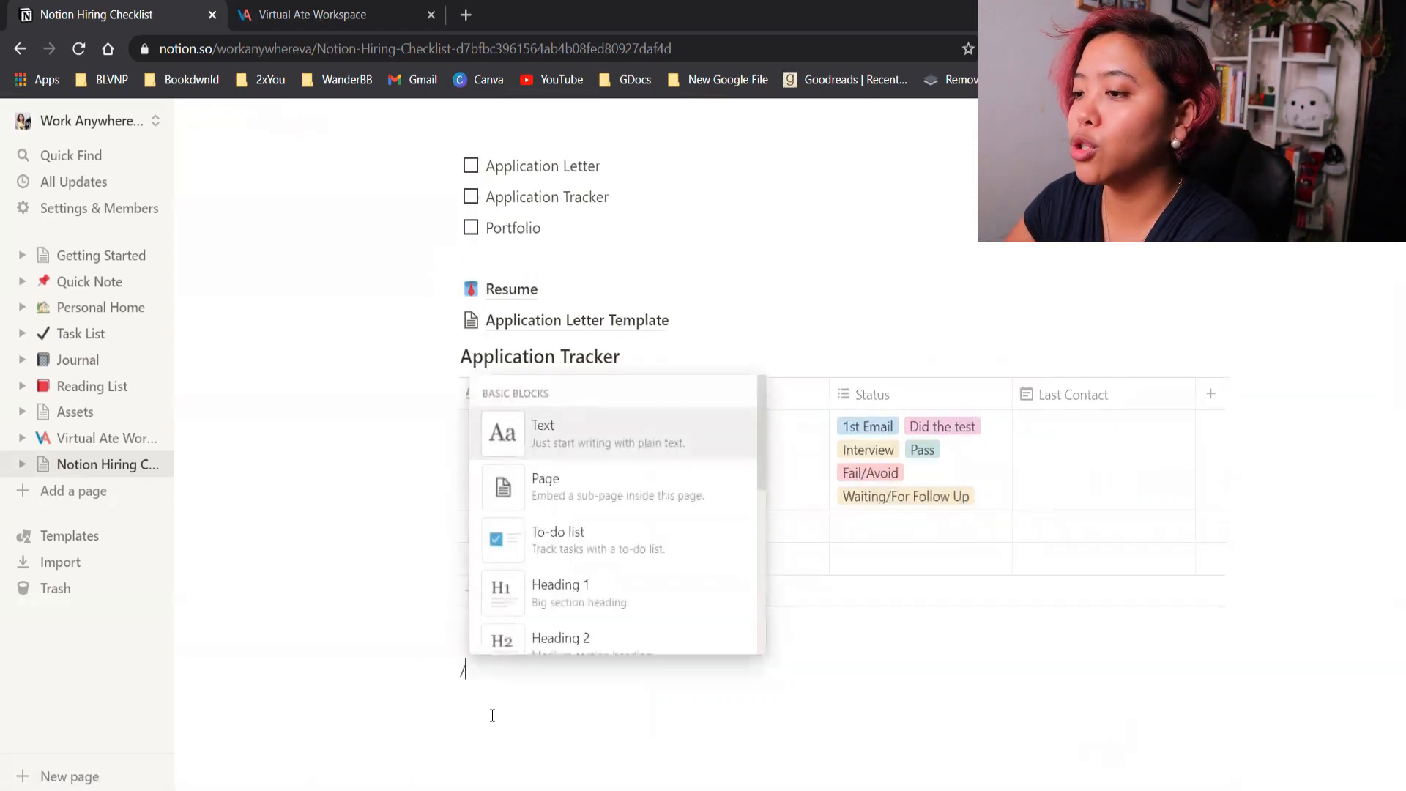
key(Down)
key(Return)
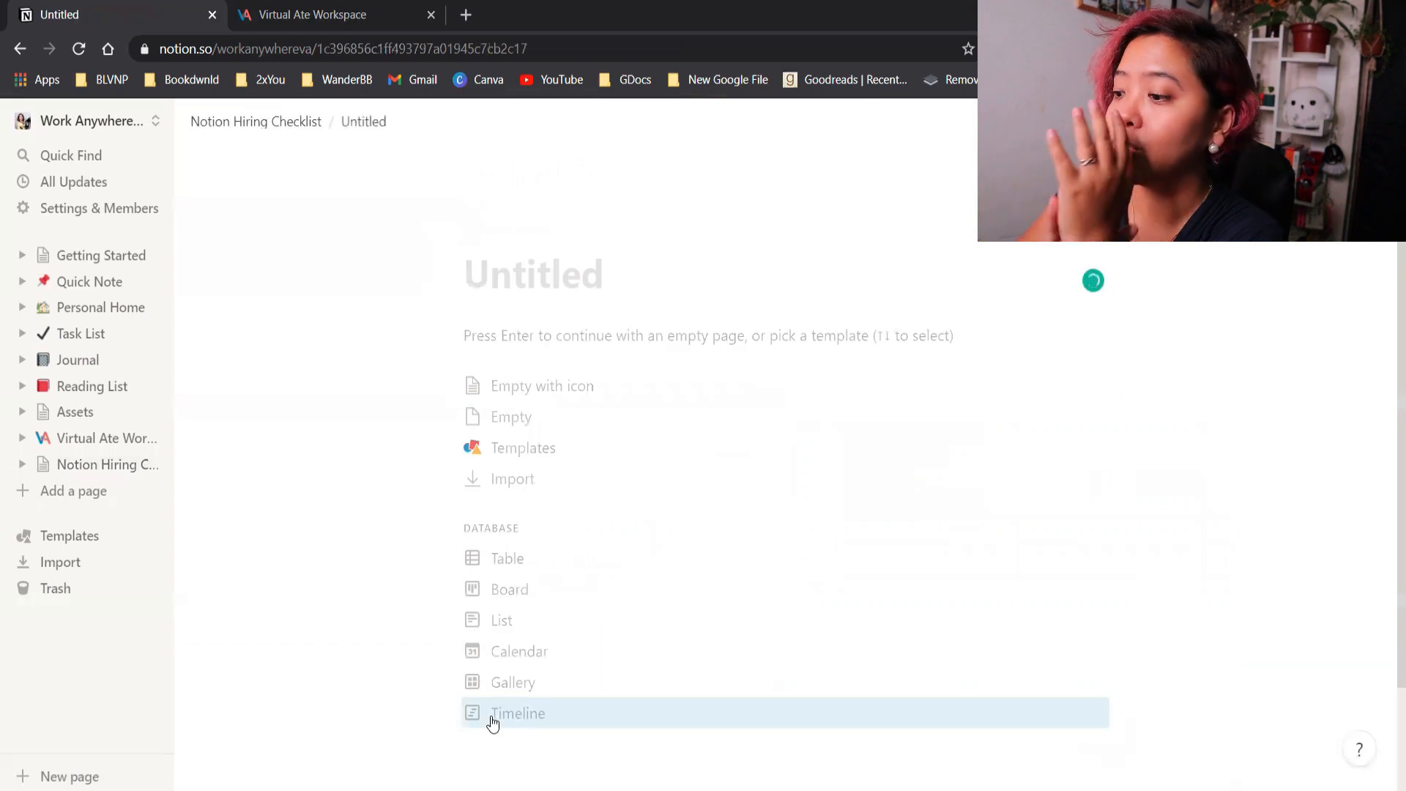
text(Portfolio)
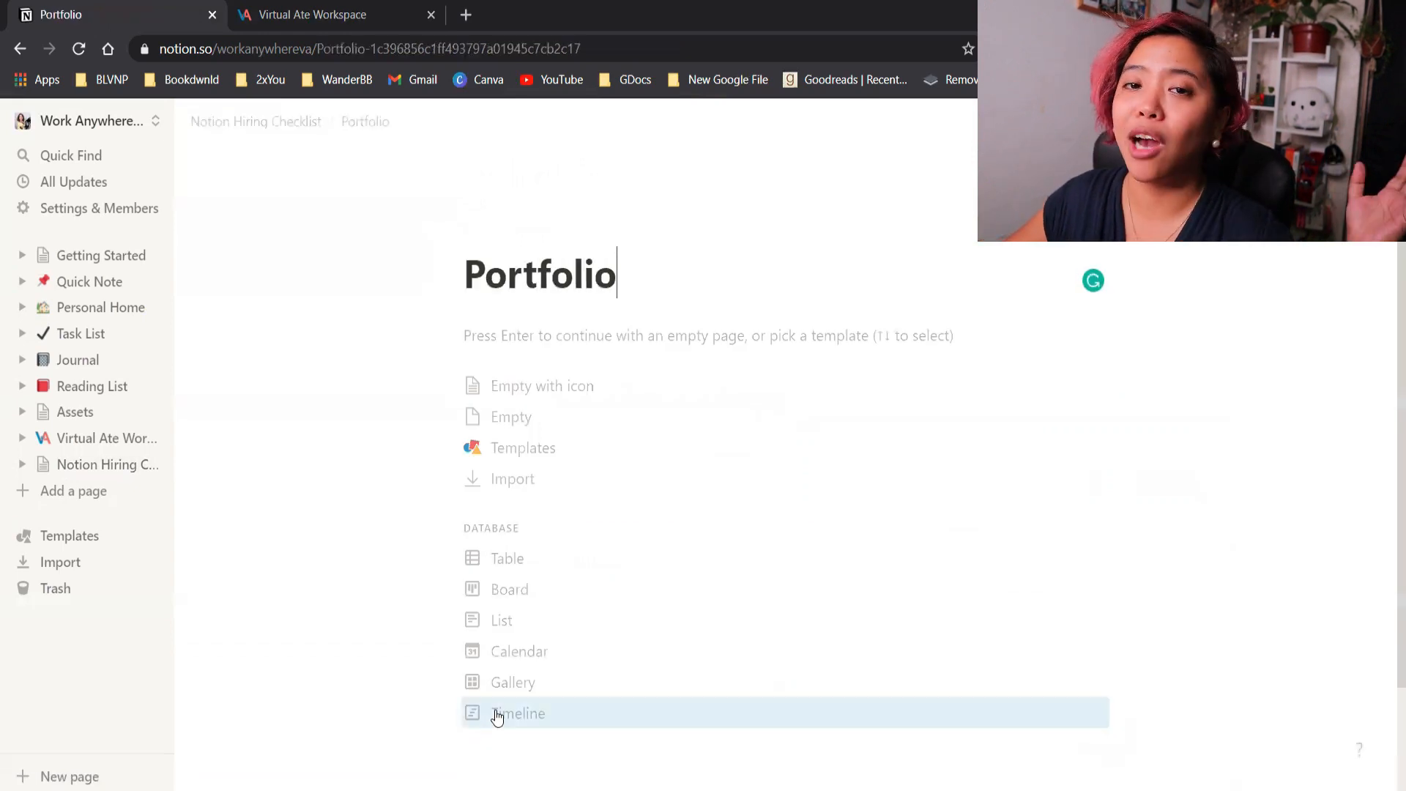
key(Return)
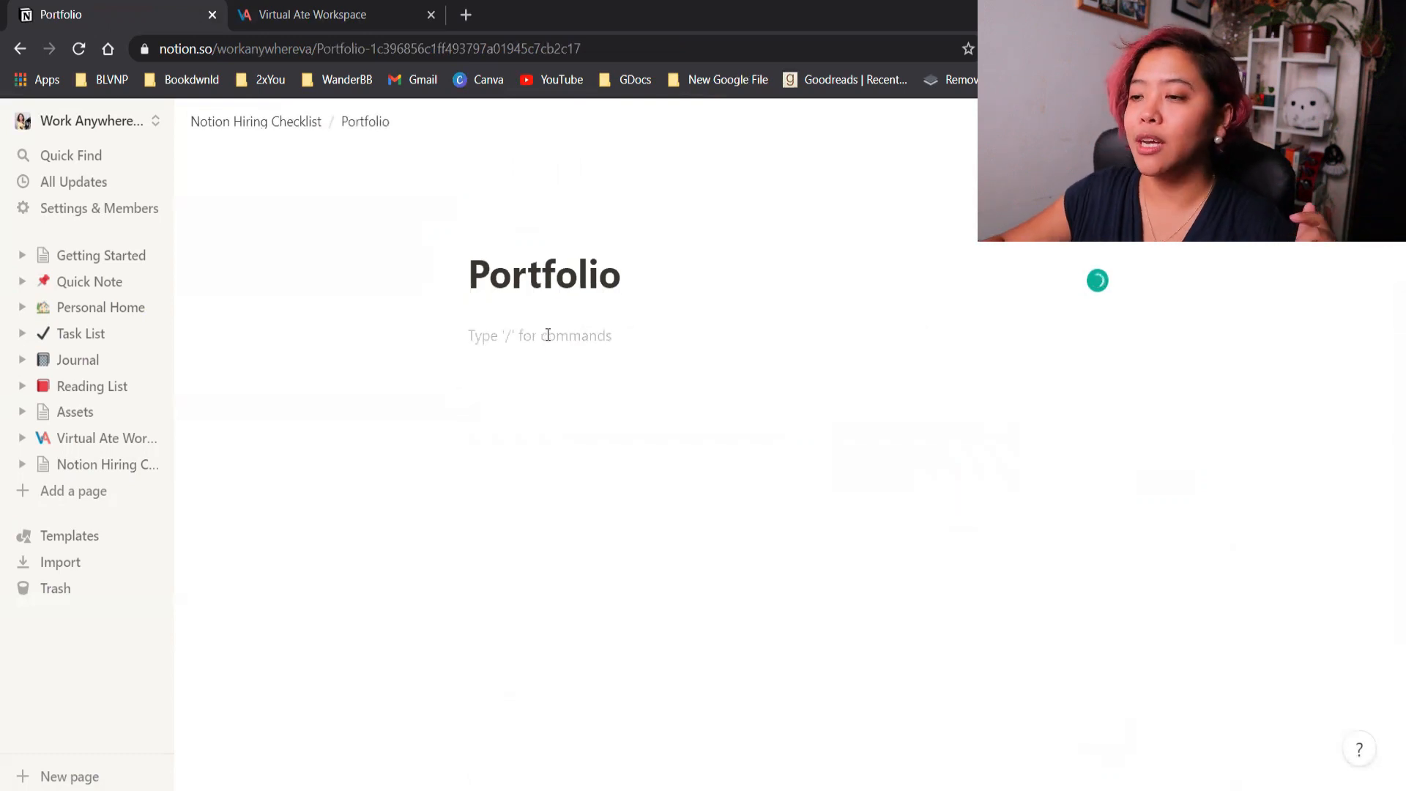
Open leanlai.com and medium.com in separate new browser tabs
key(ctrl+t)
text(leanlai.com)
key(Return)
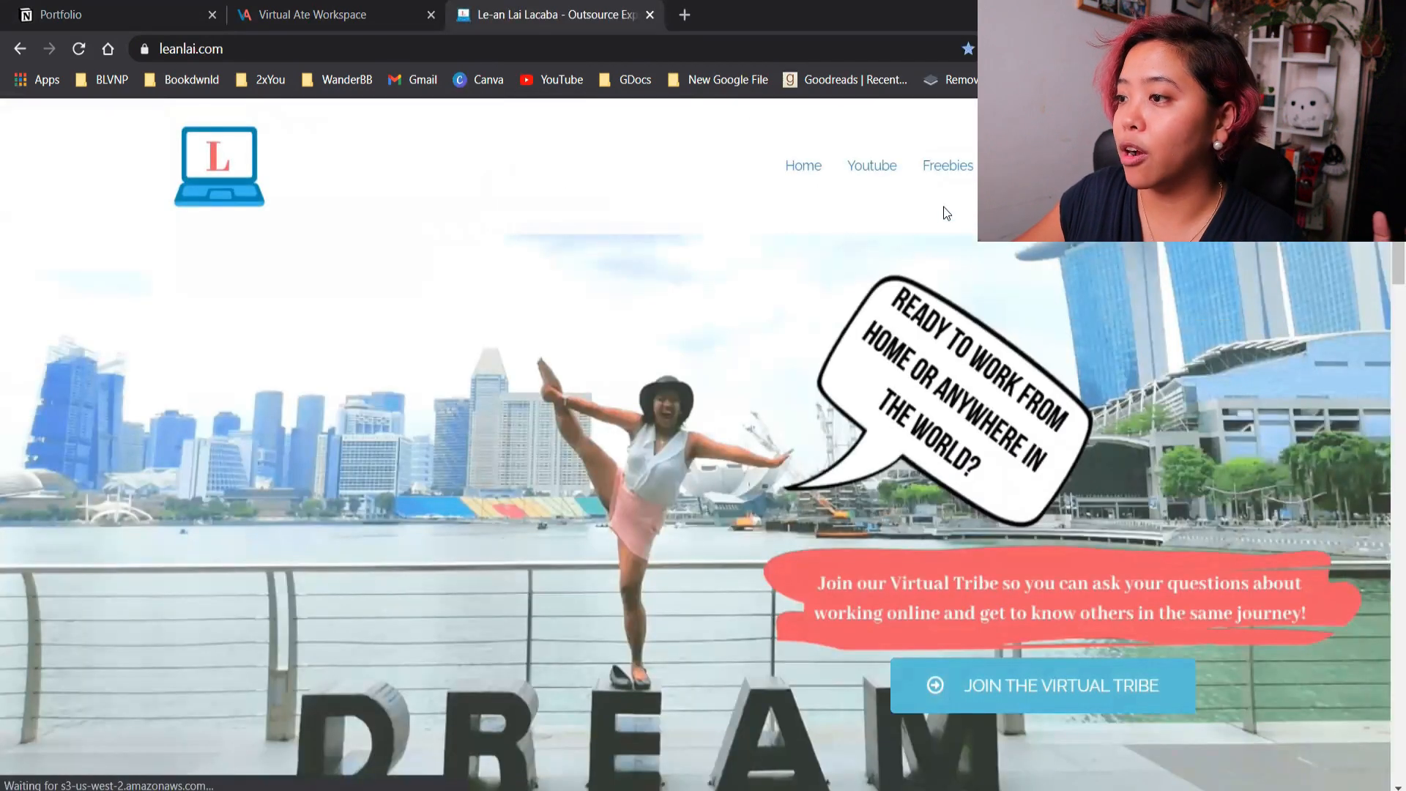
click(690, 21)
text(mediu)
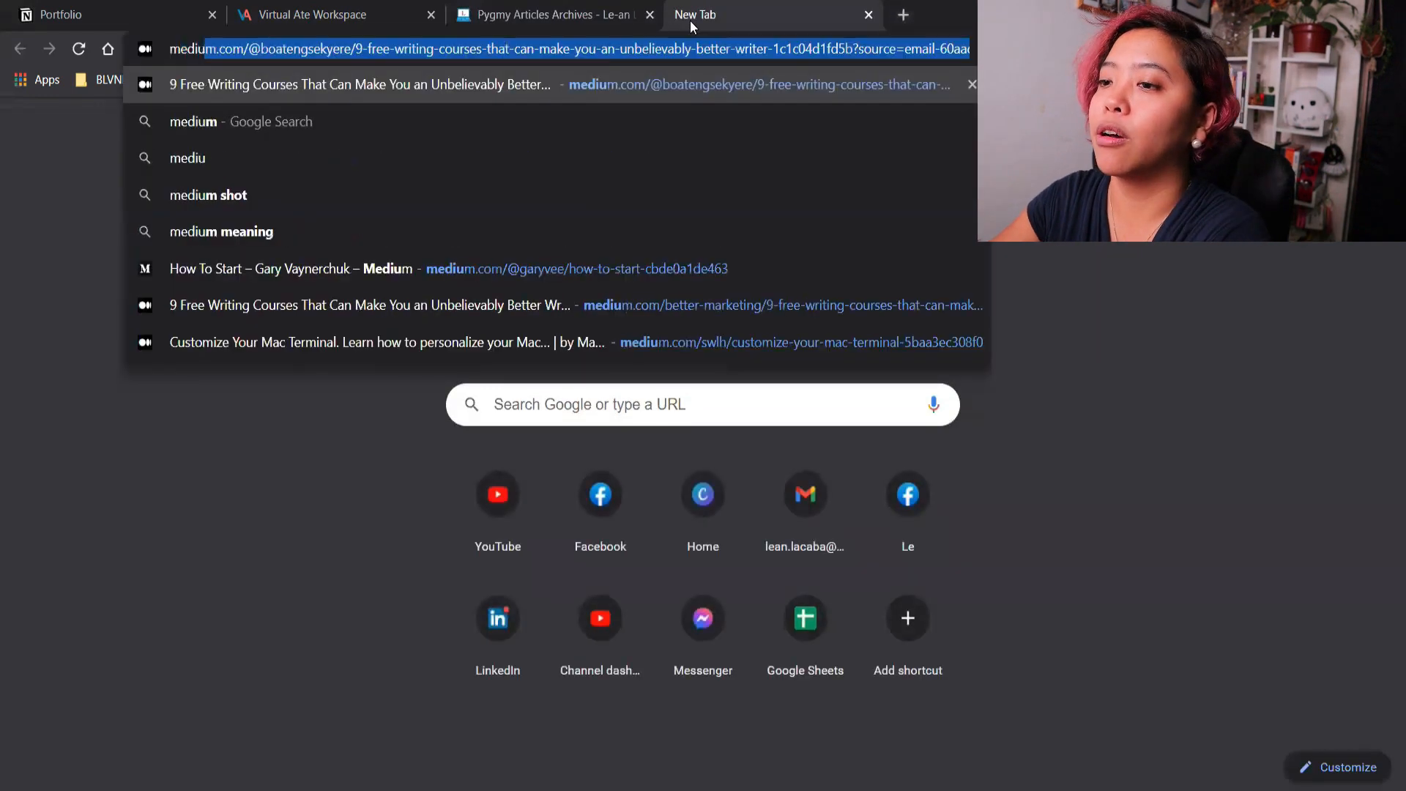
text(m.com)
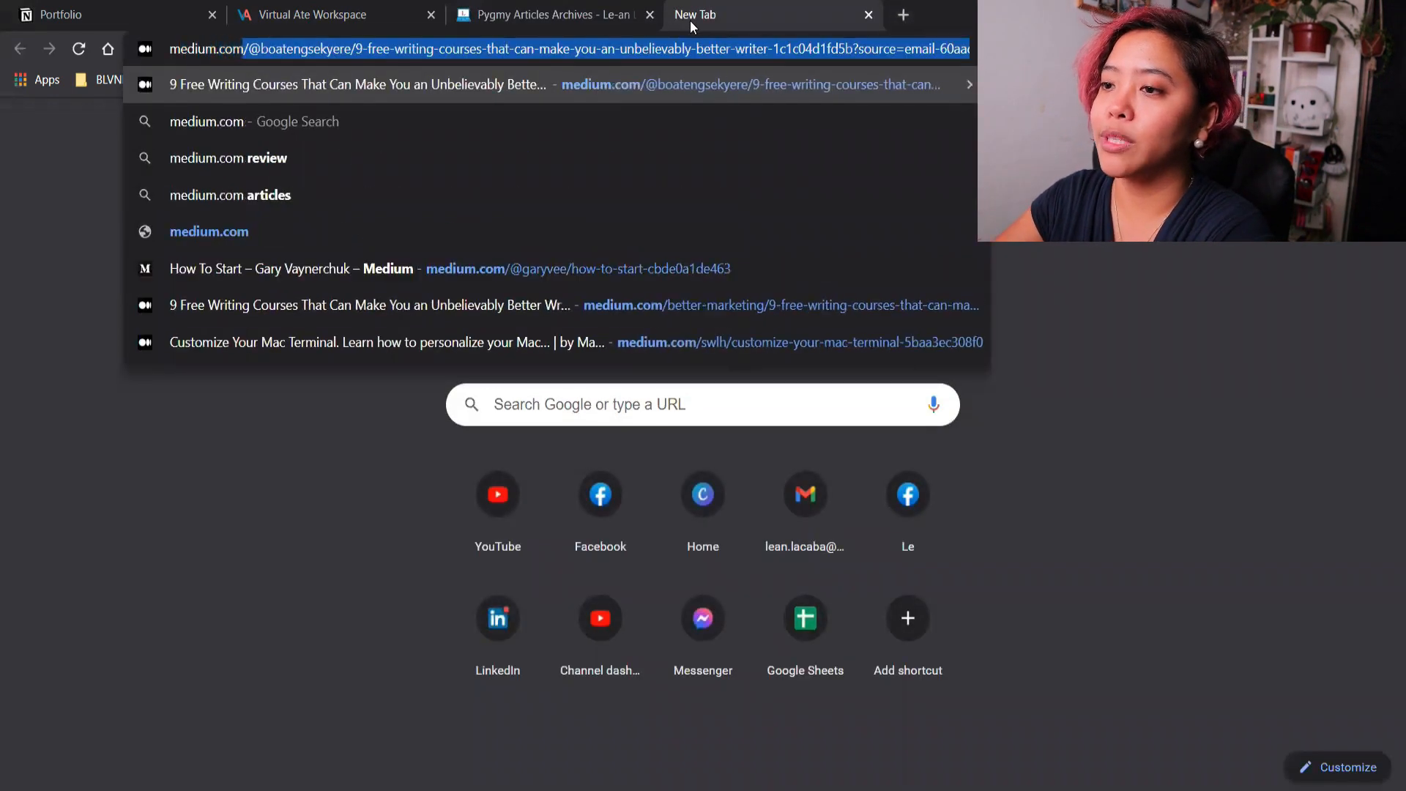
key(Return)
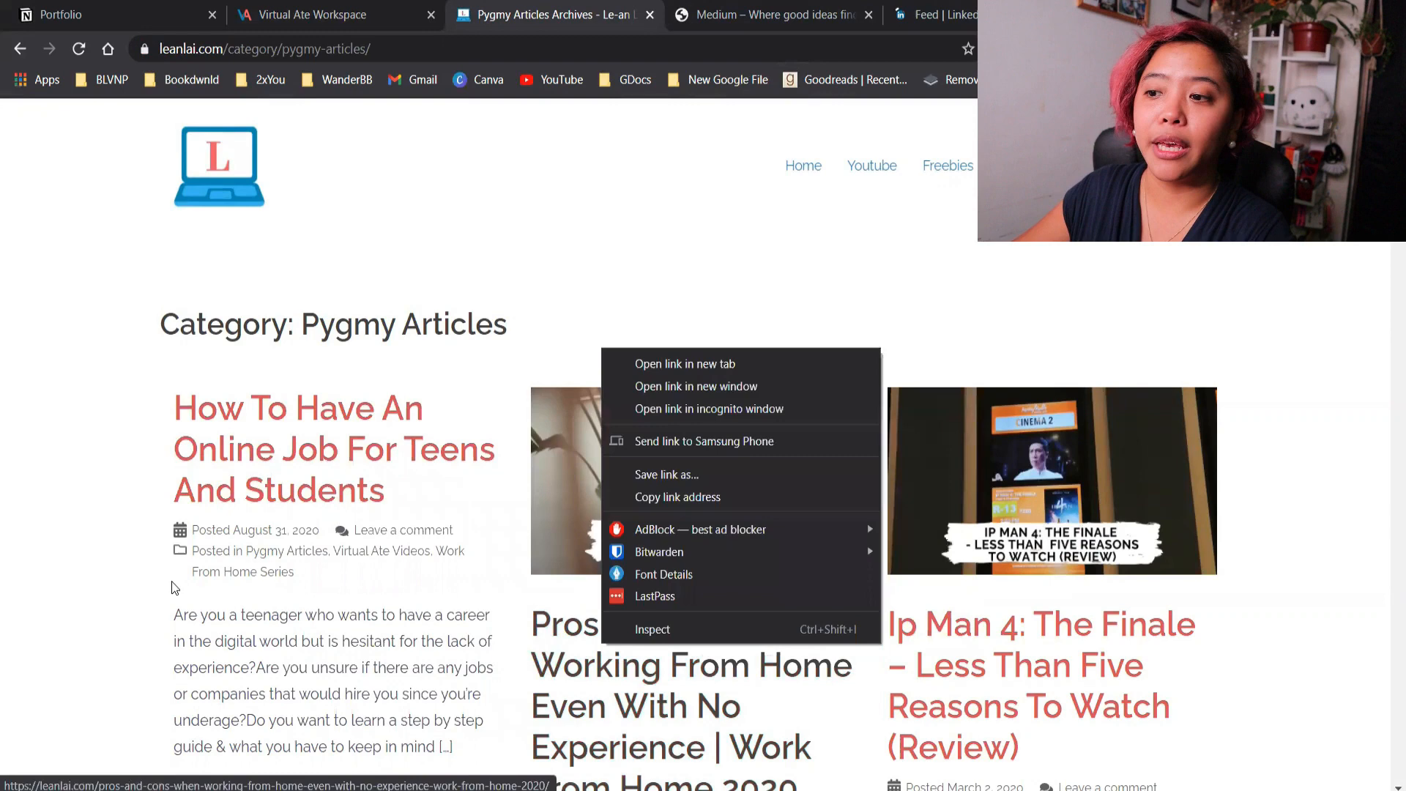
Copy the link of the Pygmy Articles post on the pros and cons of working from home and embed it in the Portfolio page
click(89, 569)
right_click(690, 685)
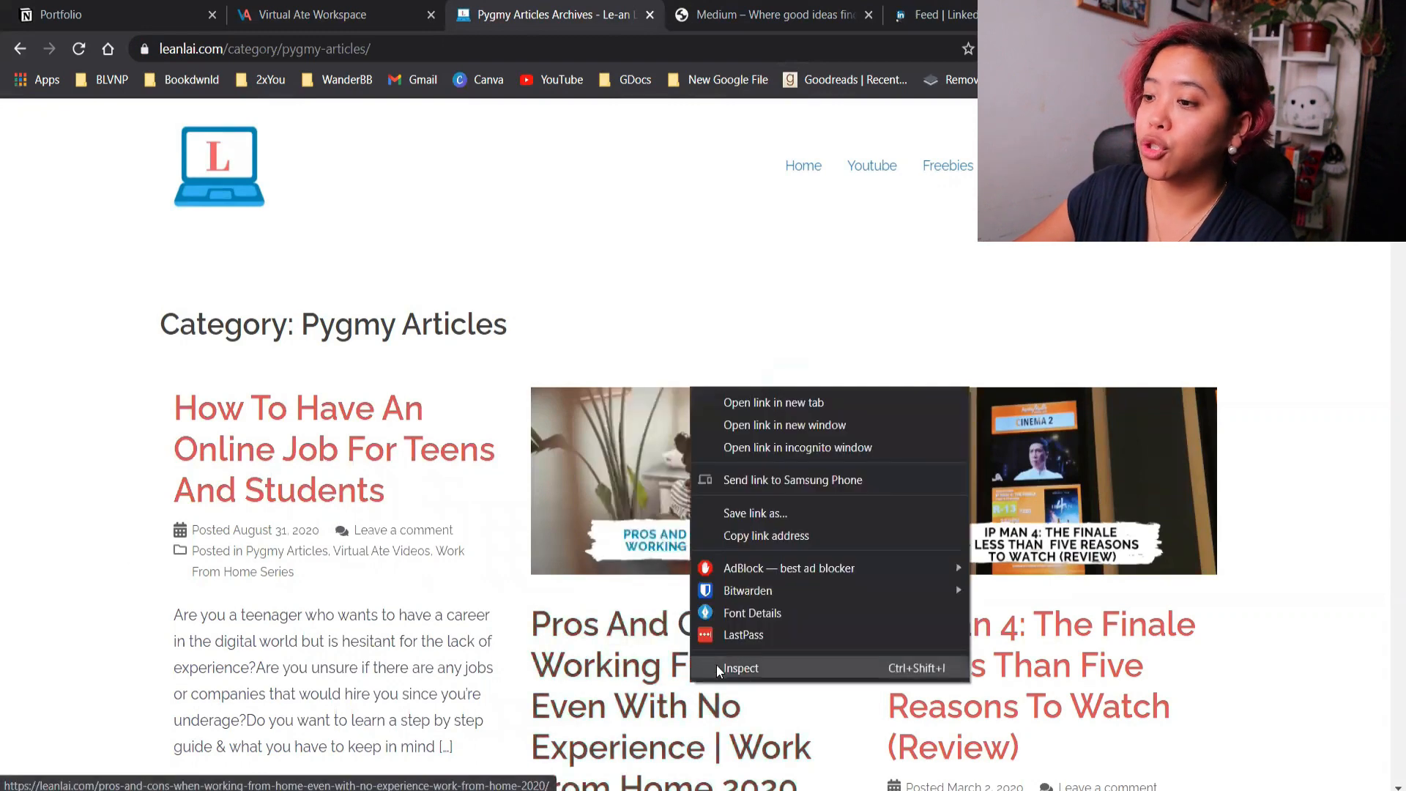
click(766, 535)
click(315, 14)
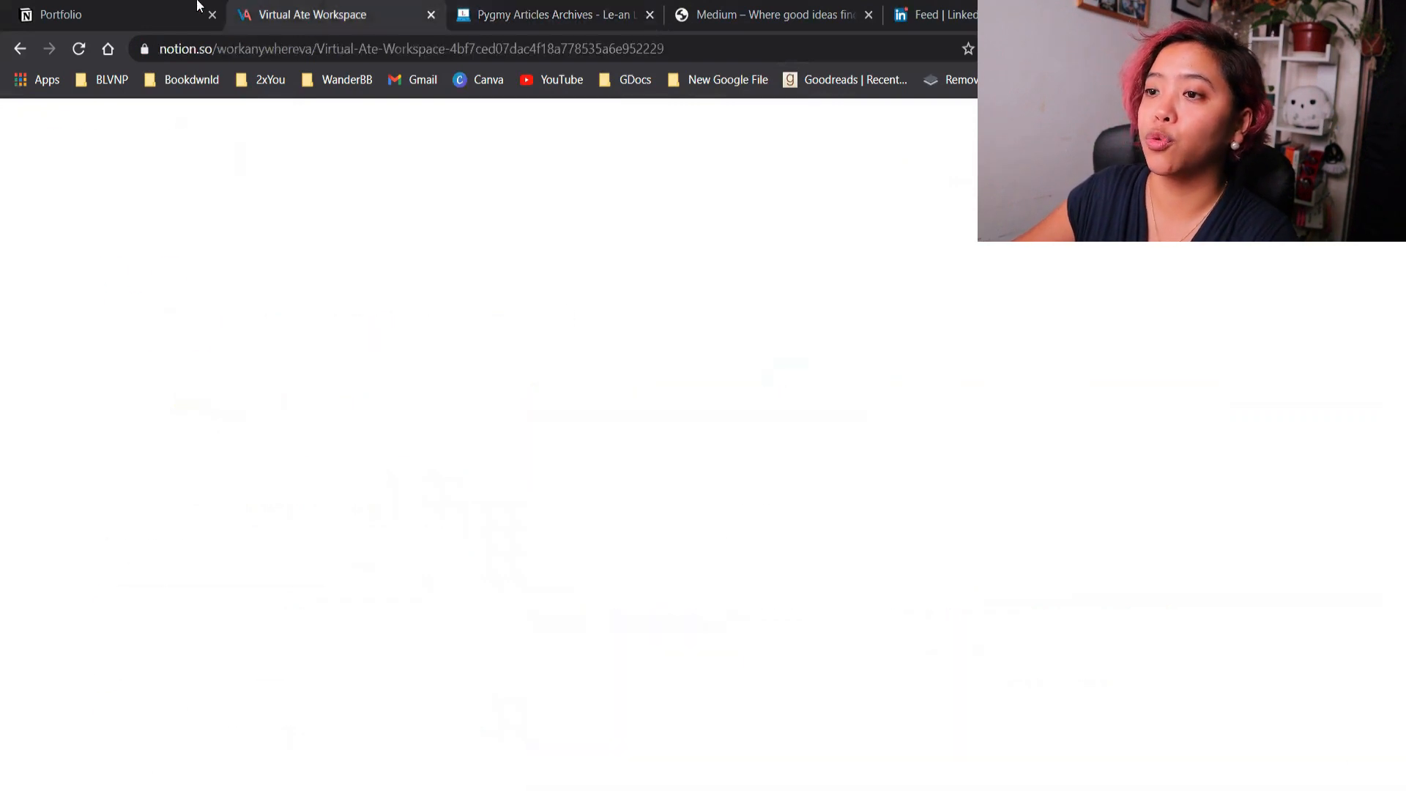
click(181, 7)
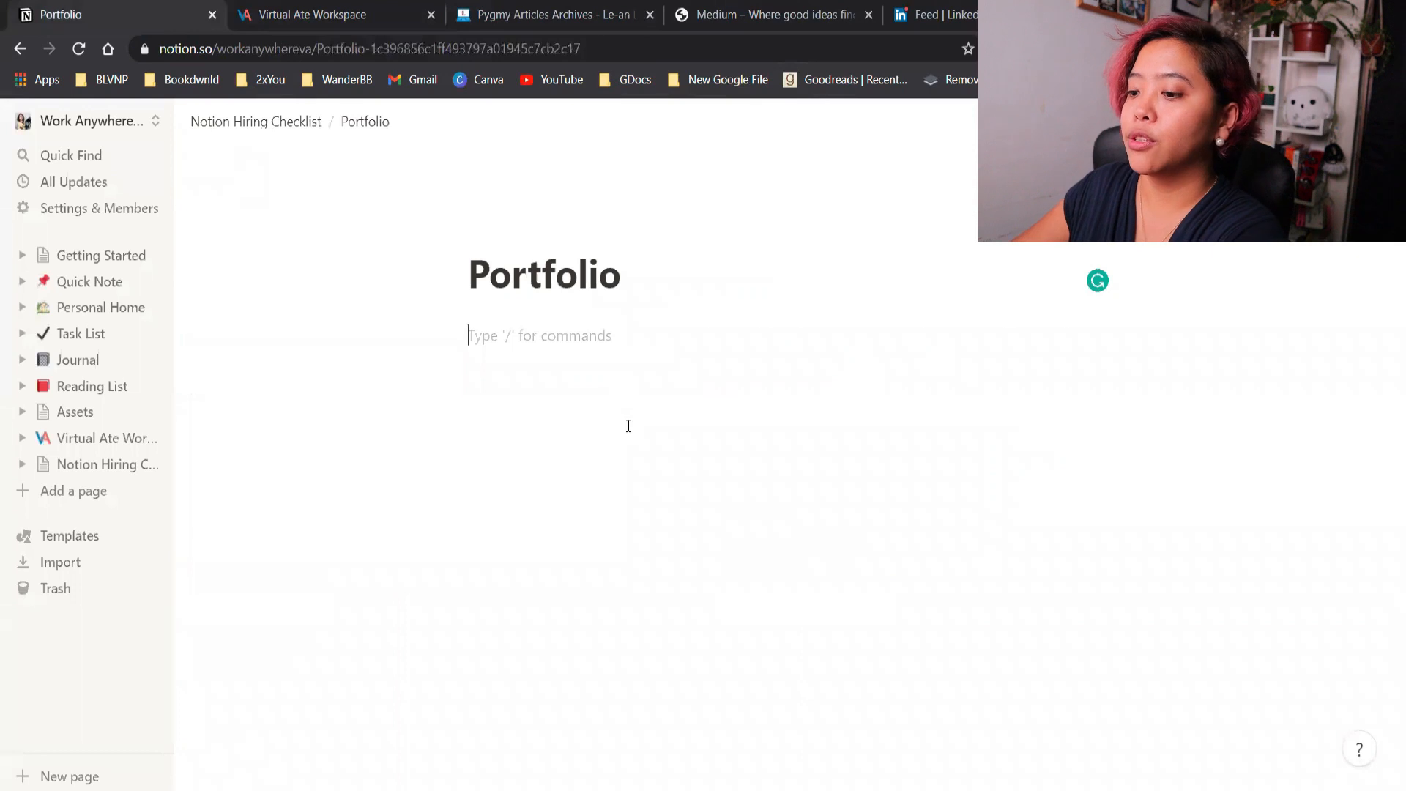
key(ctrl+v)
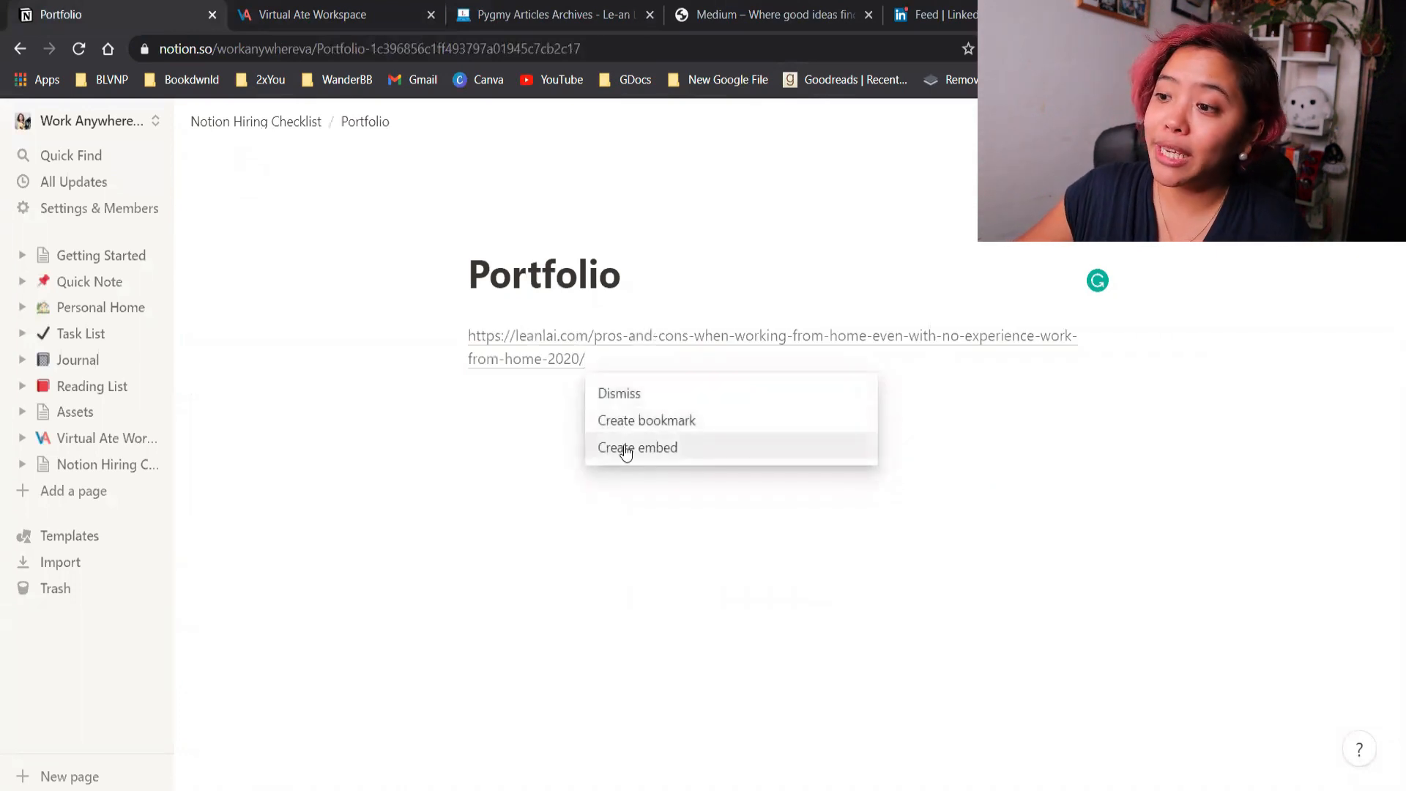
click(626, 450)
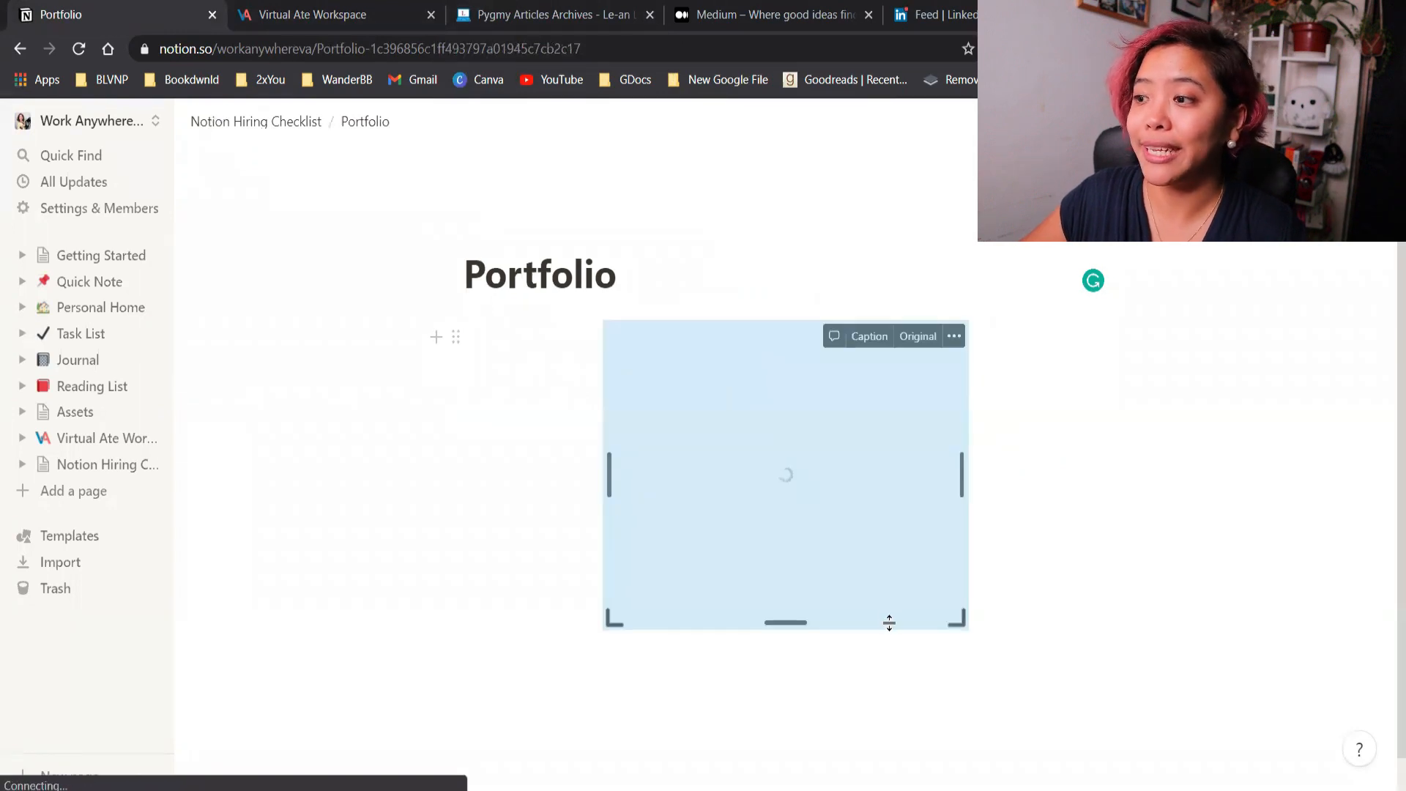
Copy the link of the Medium article "Hiring Freelancers: Less Than Five Things To Look Out For" and add it to the Portfolio page as a bookmark
click(535, 13)
click(747, 6)
click(1202, 154)
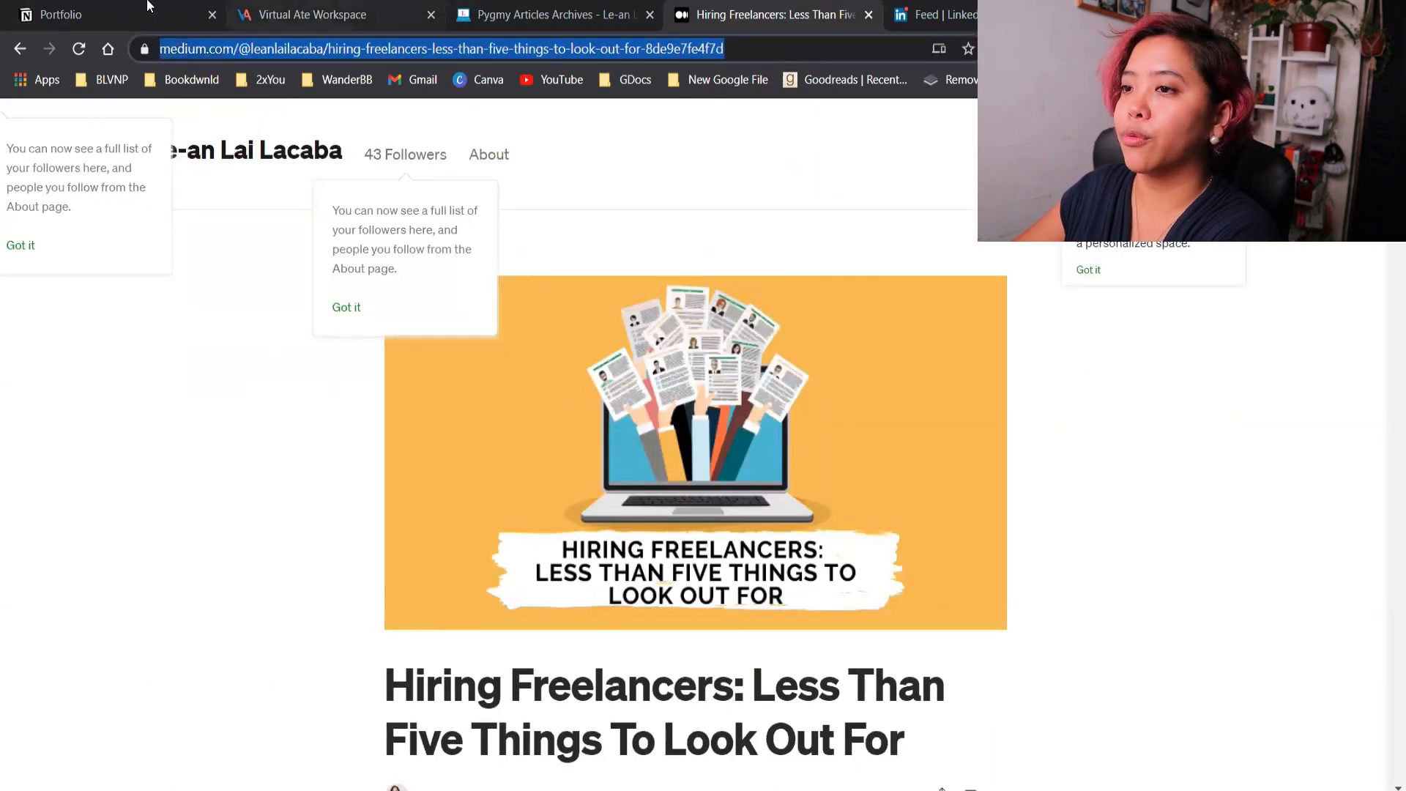
click(170, 10)
click(618, 684)
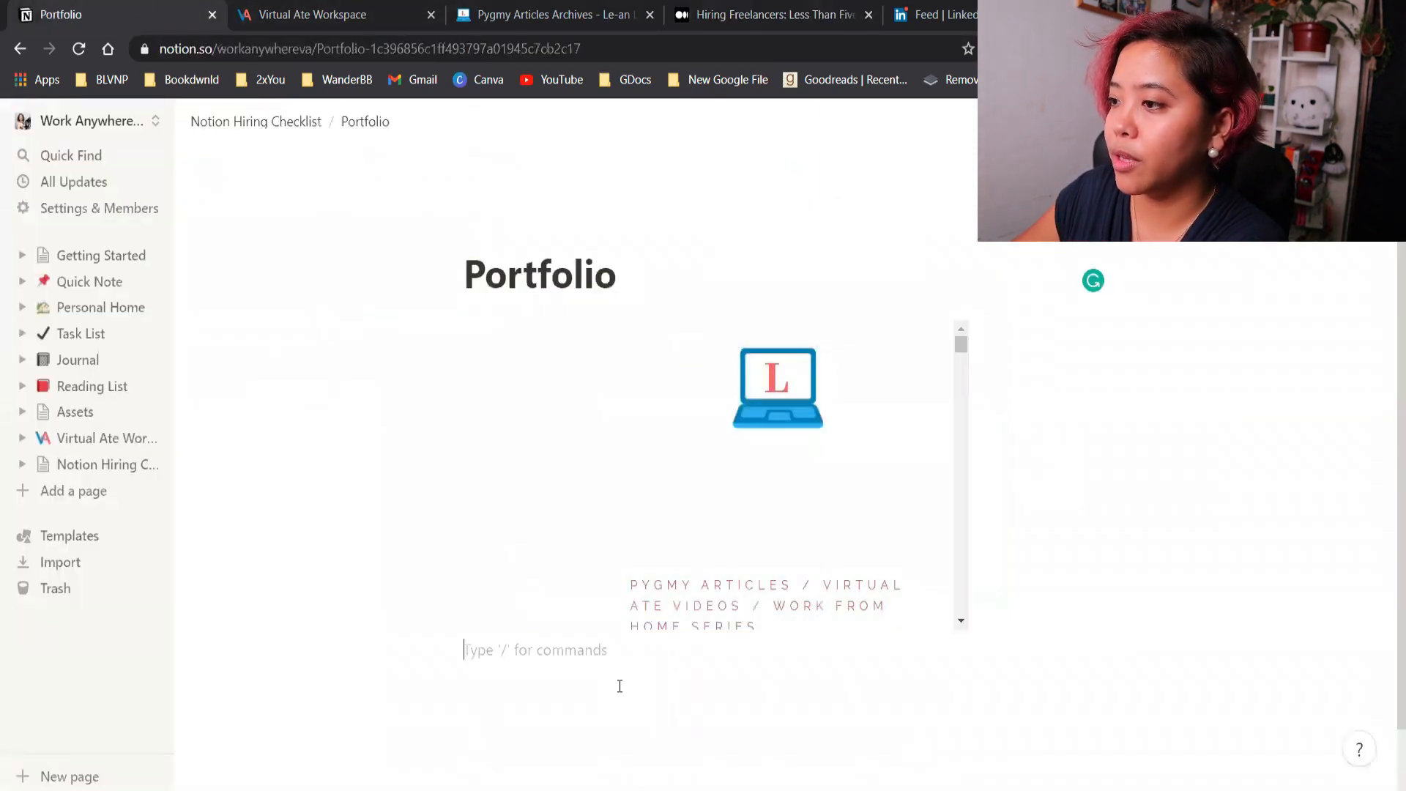
key(ctrl+v)
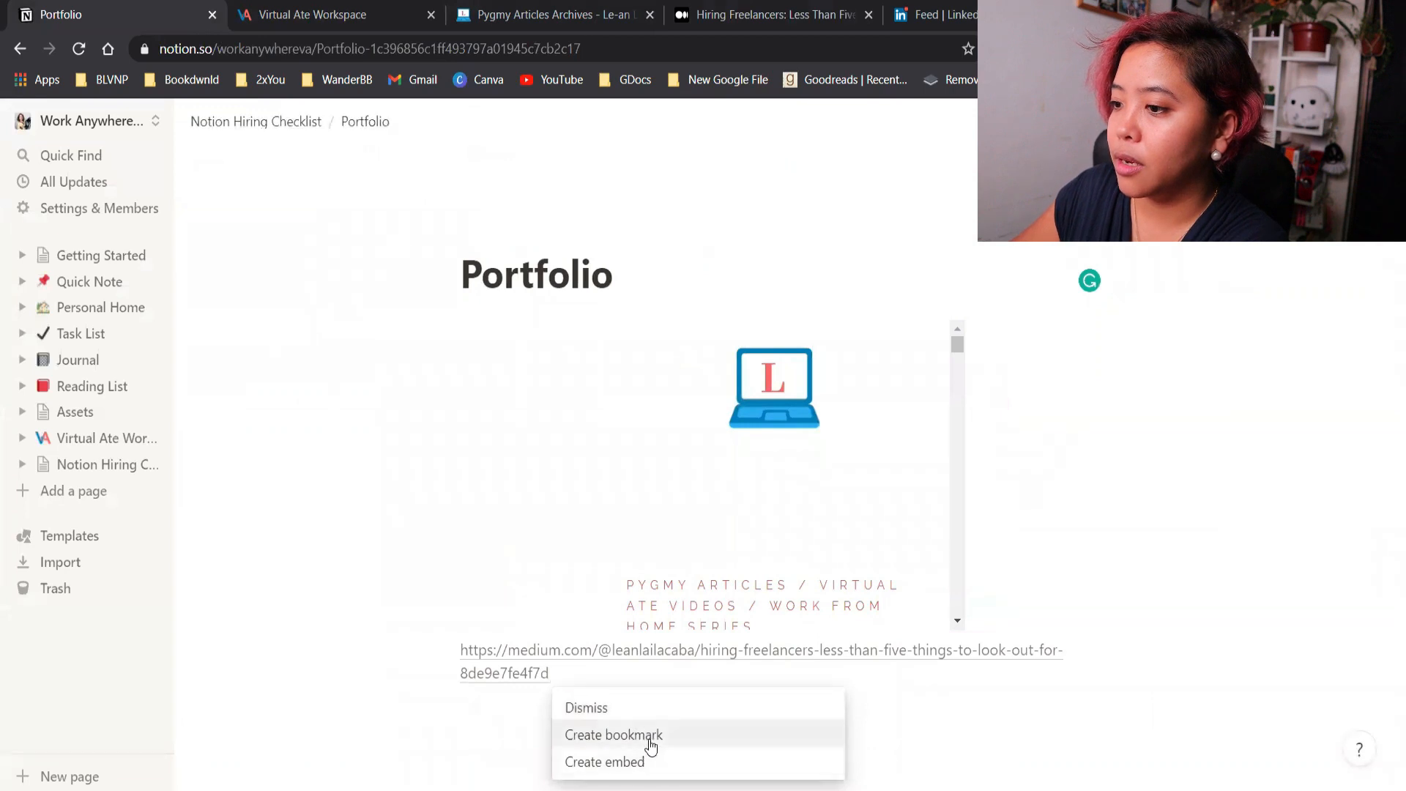
click(648, 735)
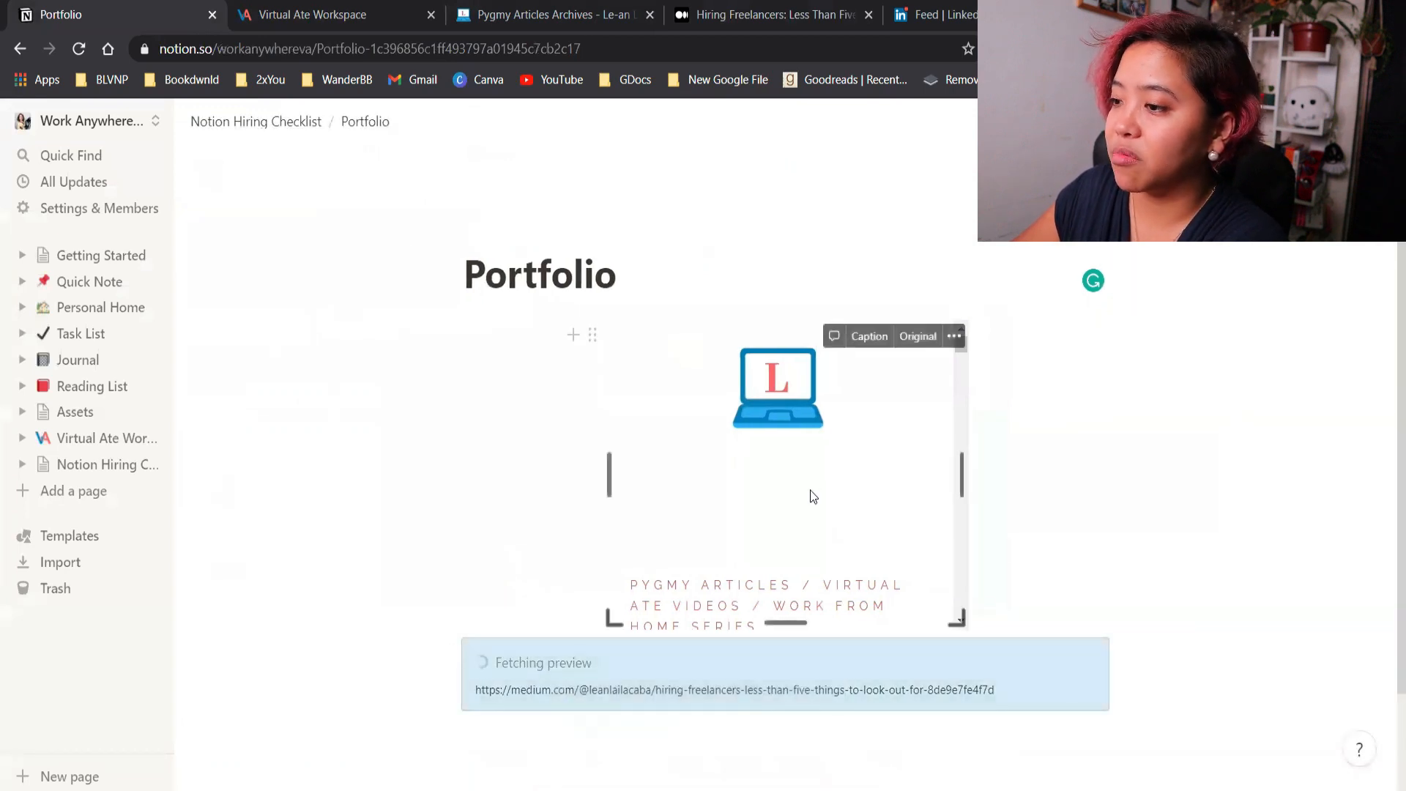
Widen the embedded Pygmy article on the Portfolio page to slightly beyond the text column and check how it reads
scroll(809, 506, down, 15)
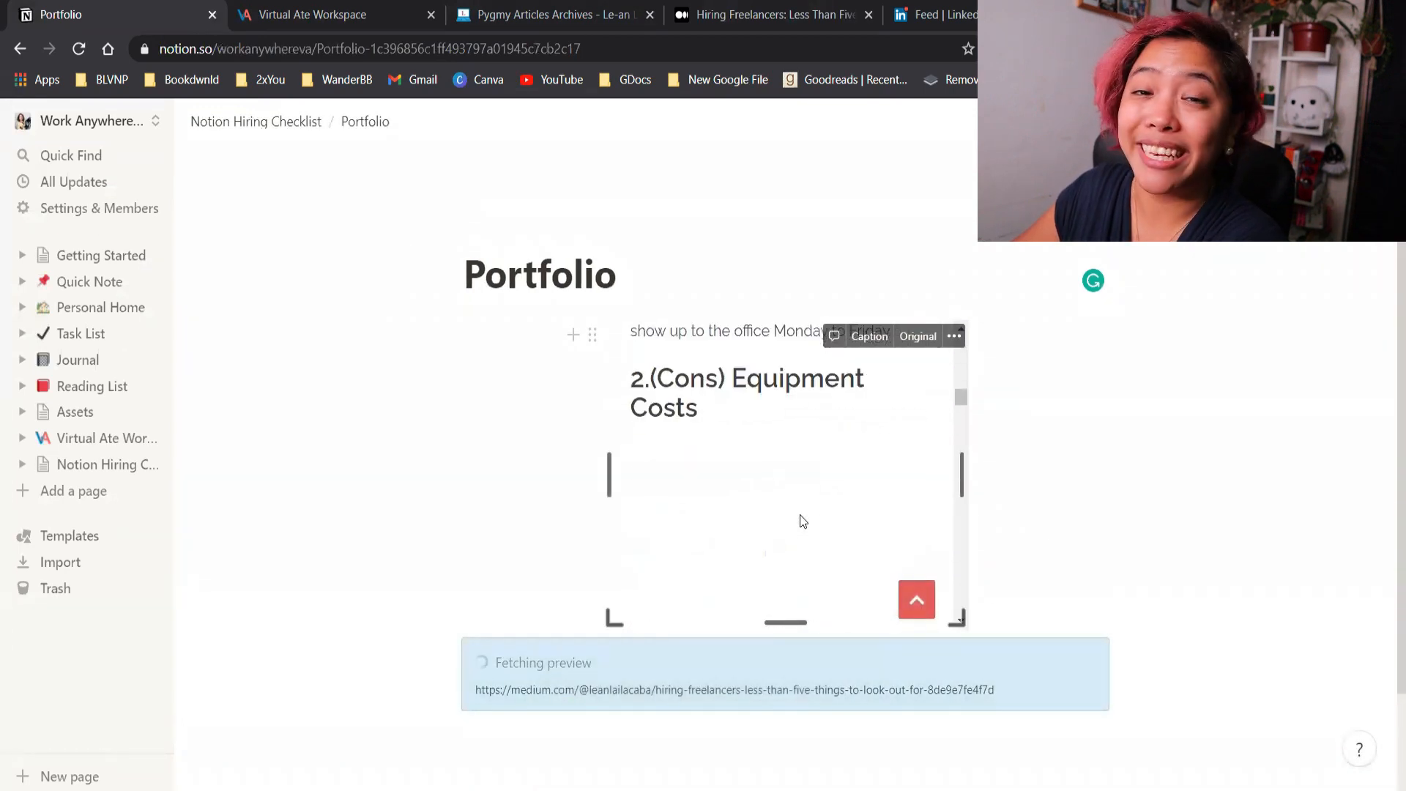
drag(609, 472, 419, 472)
scroll(849, 513, up, 15)
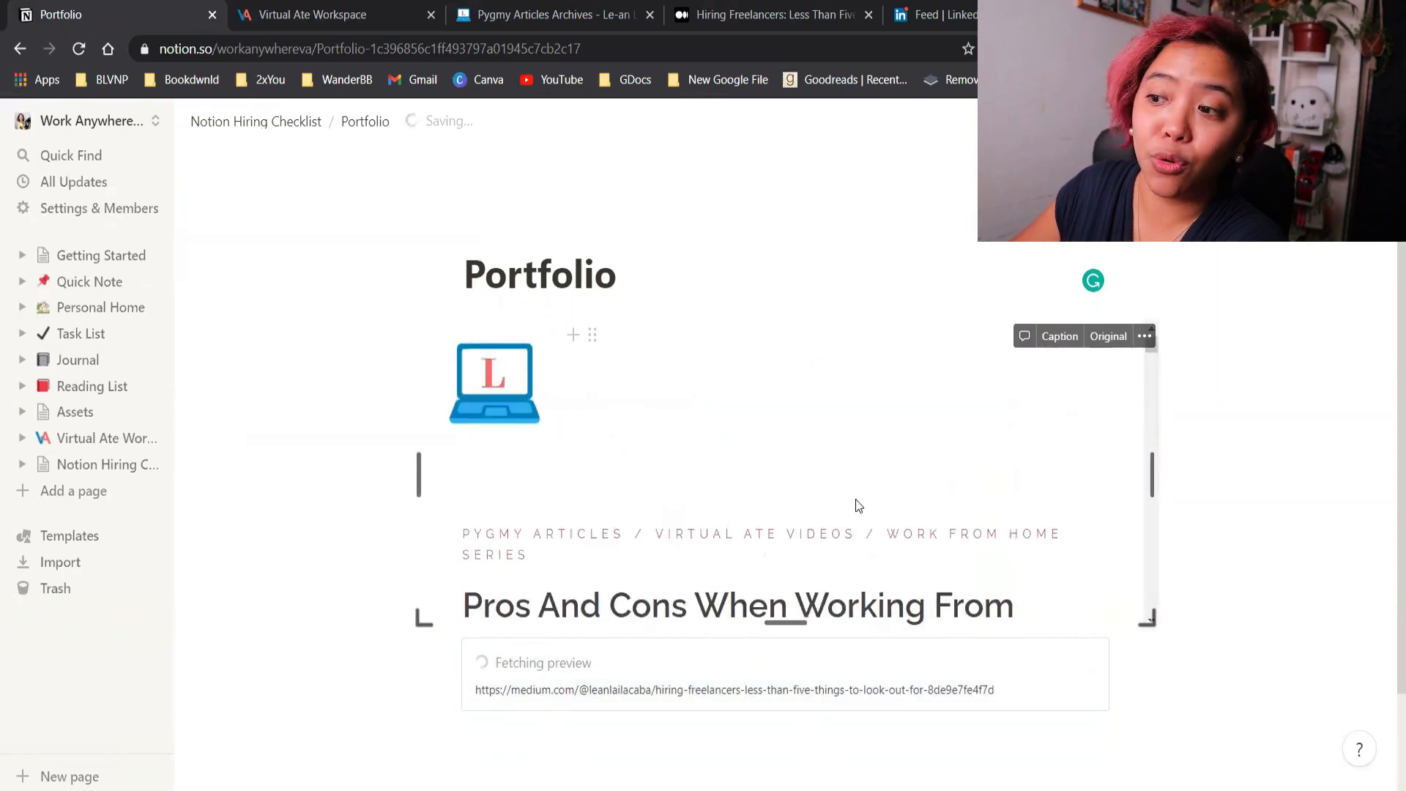
scroll(847, 504, down, 12)
scroll(843, 508, up, 12)
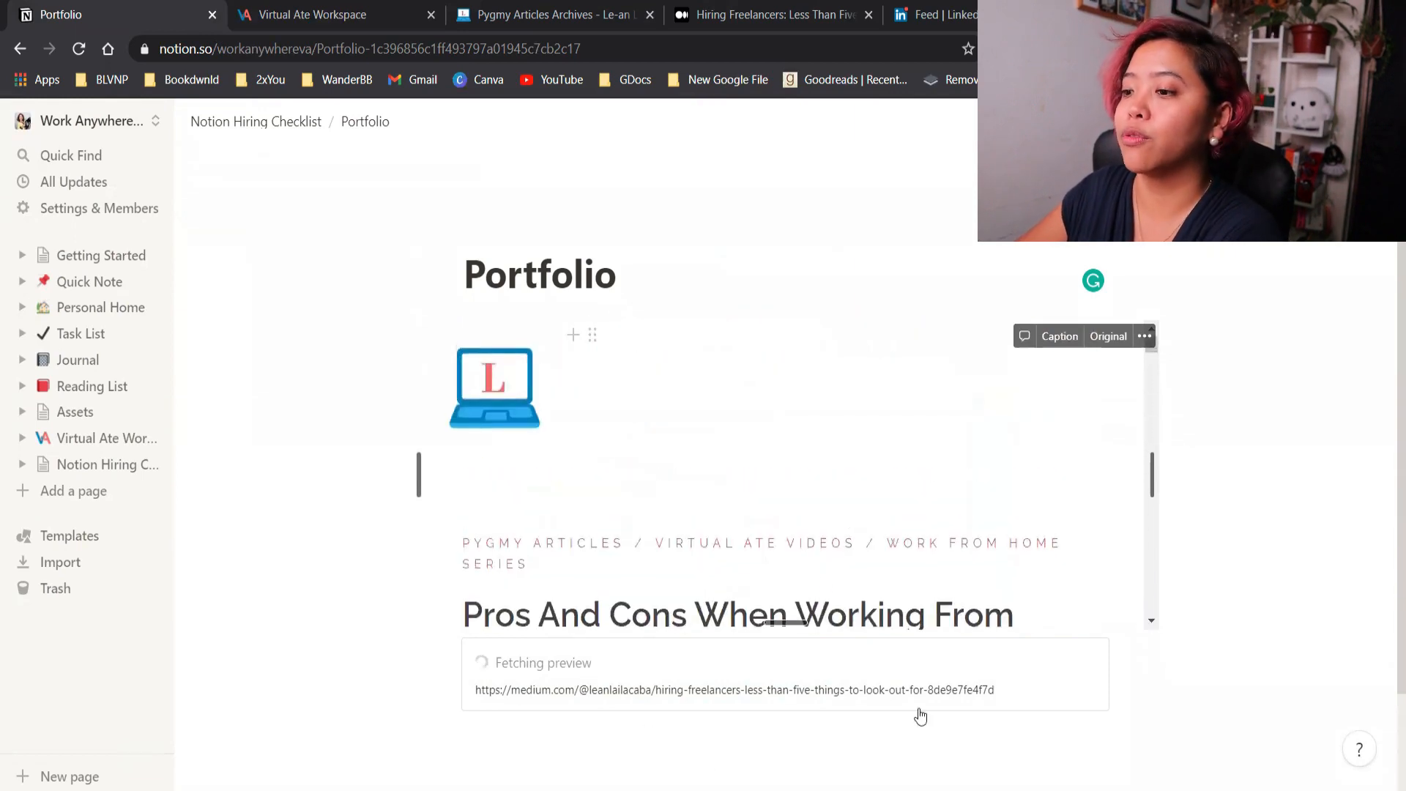
Start an empty line below the Hiring Freelancers bookmark on the Portfolio page
scroll(821, 615, down, 4)
scroll(1262, 596, down, 2)
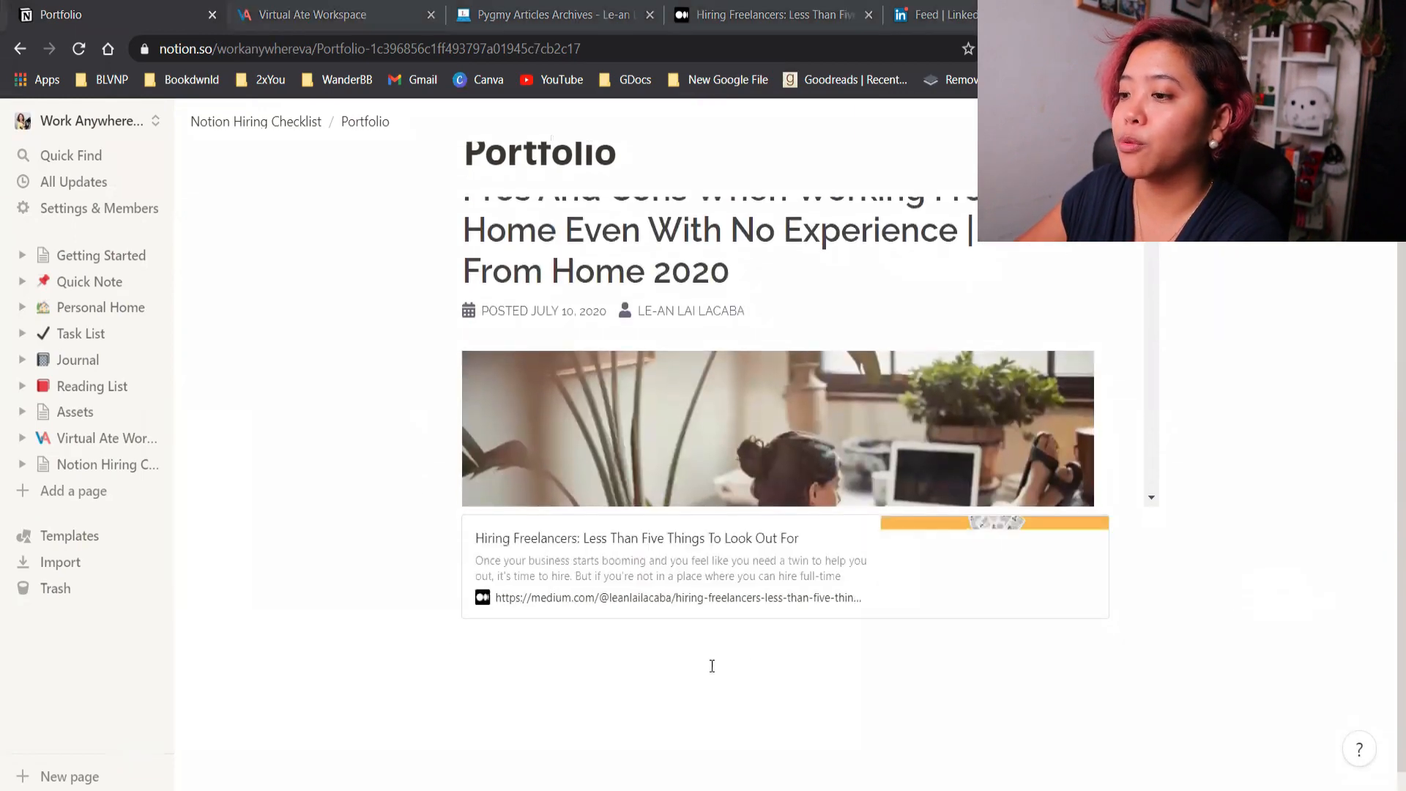
click(669, 666)
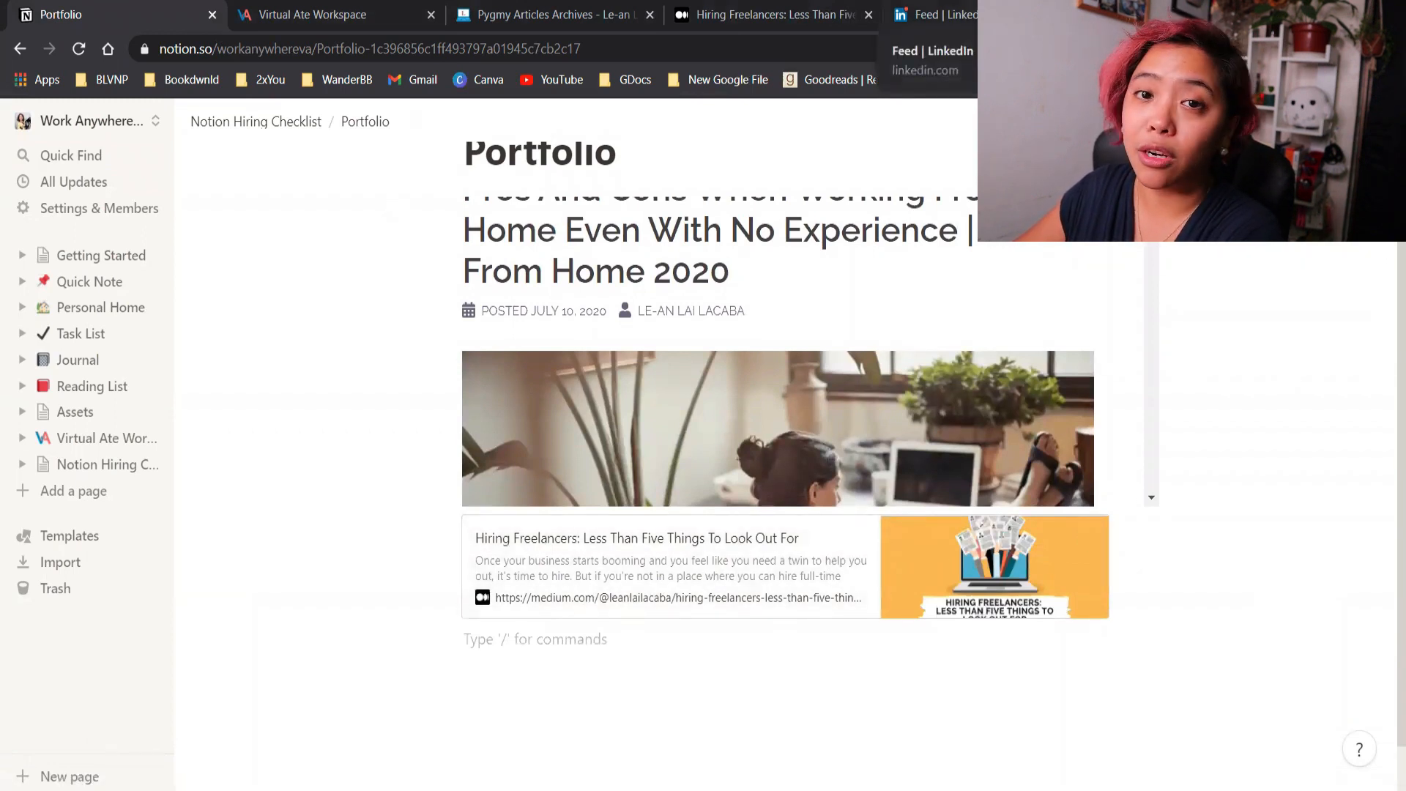
scroll(659, 637, up, 2)
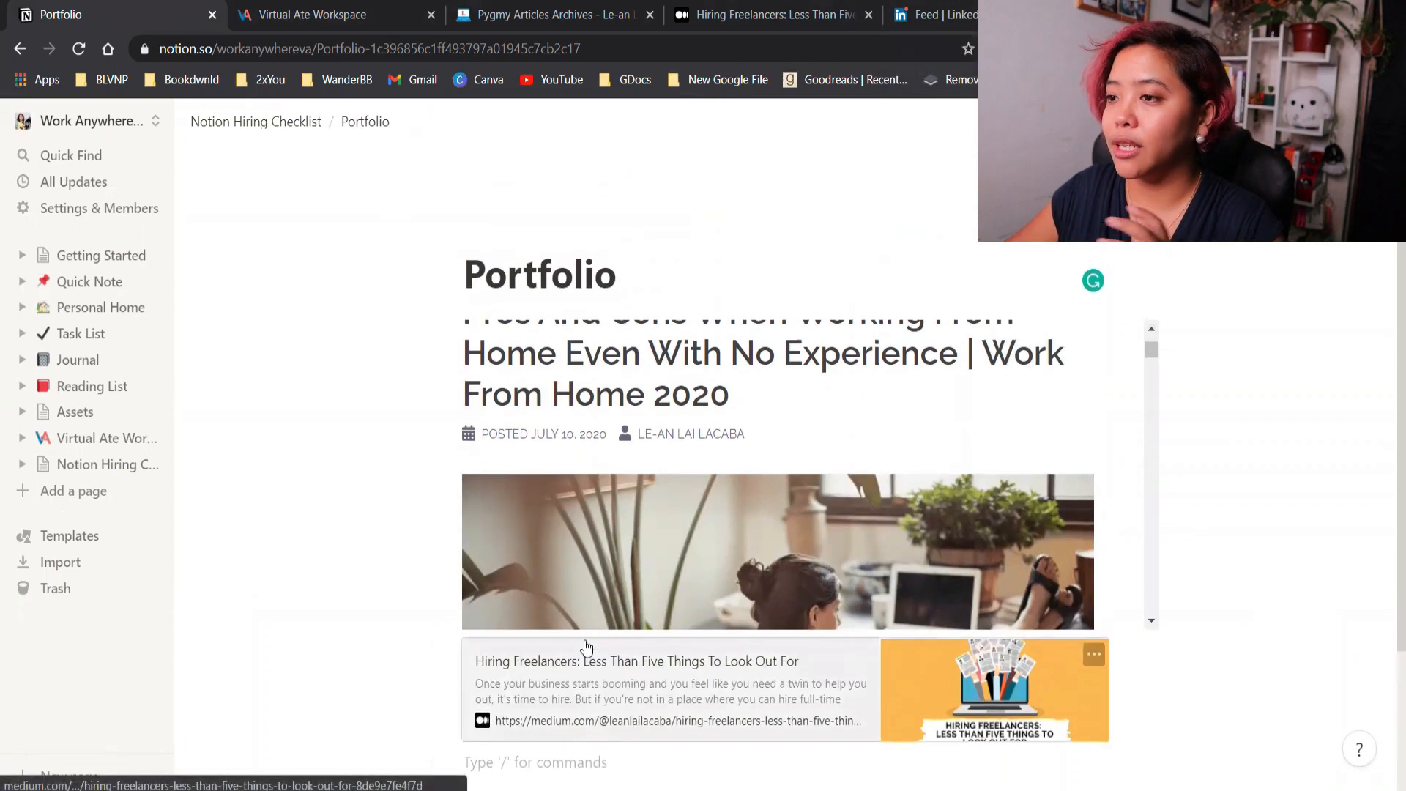
scroll(730, 403, up, 4)
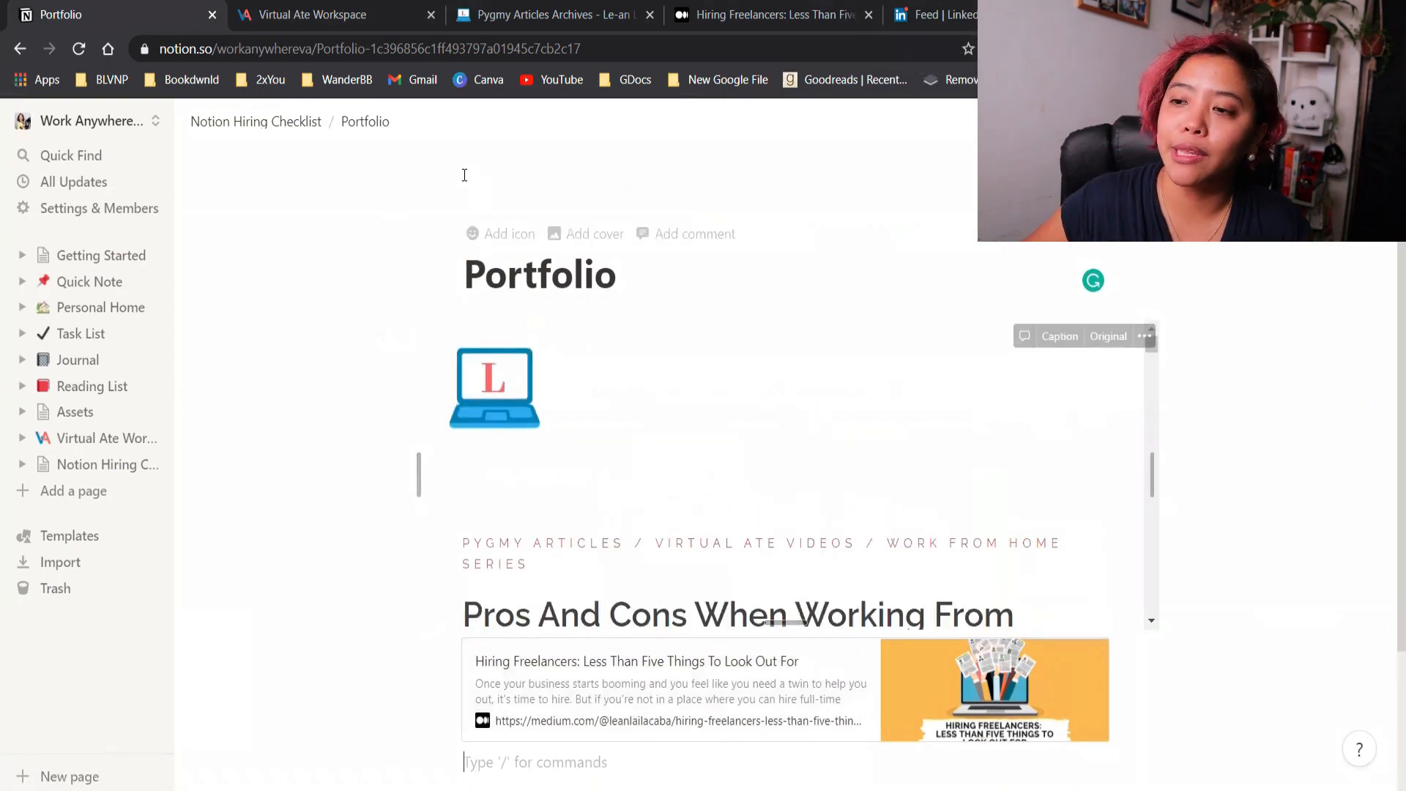
Return to the Notion Hiring Checklist page and review its to-dos, sub-pages and Application Tracker table
click(279, 124)
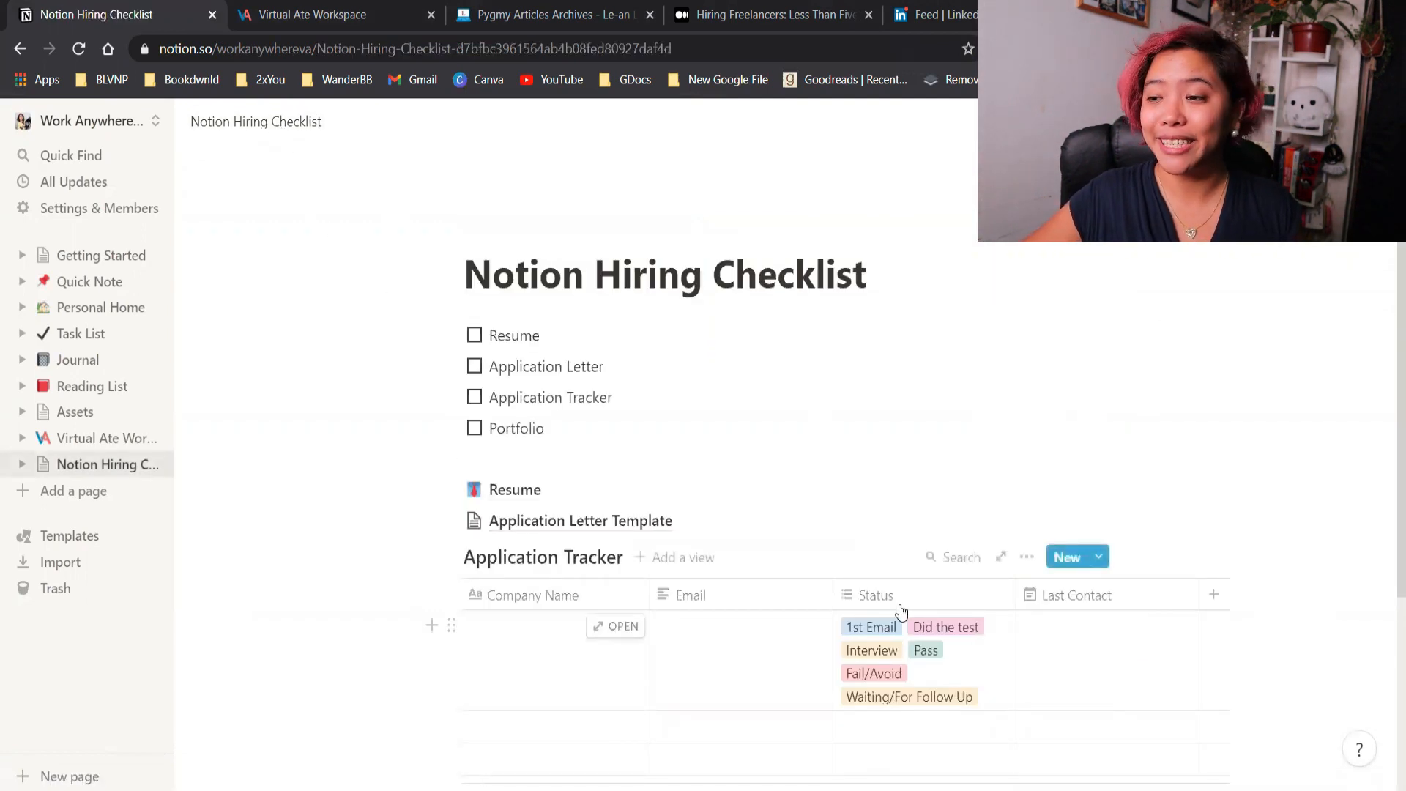
scroll(947, 626, down, 4)
scroll(401, 627, up, 4)
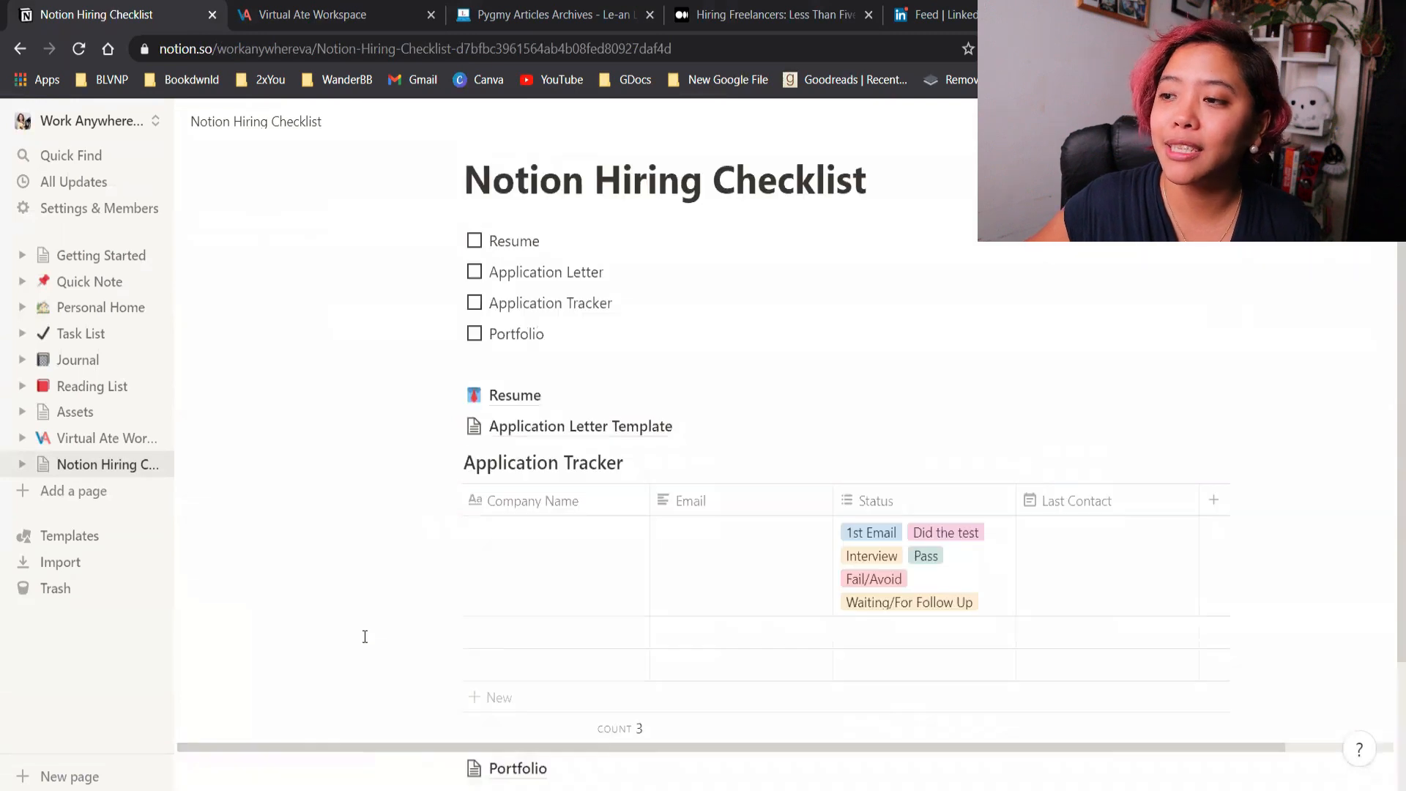